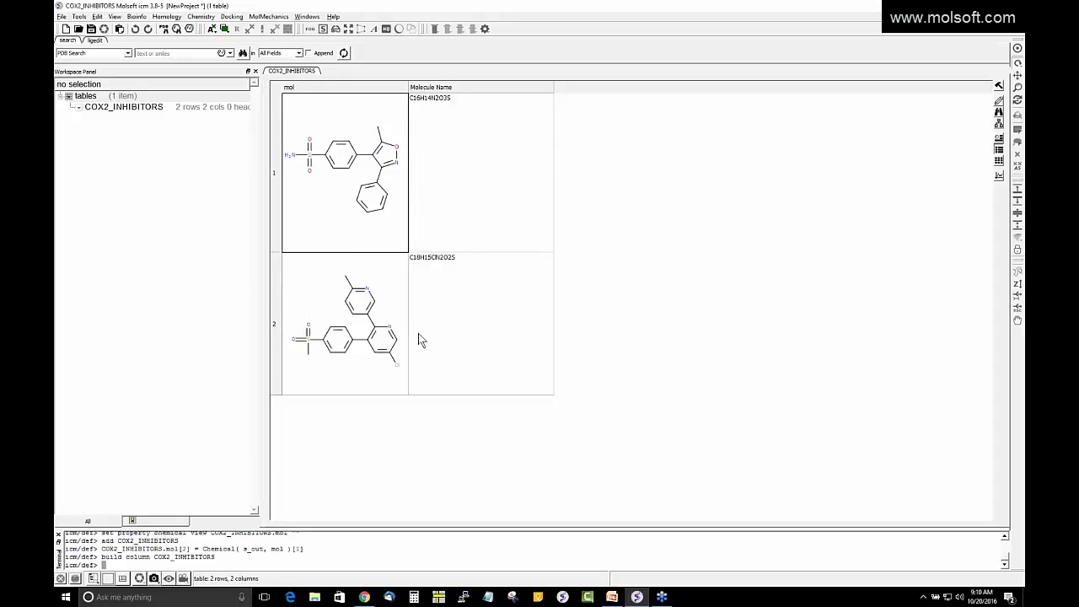
Step: Switch to PowerPoint and present the "Chemical Input – 2D" slide on .mol and .sdf files full screen
key("alt+Tab")
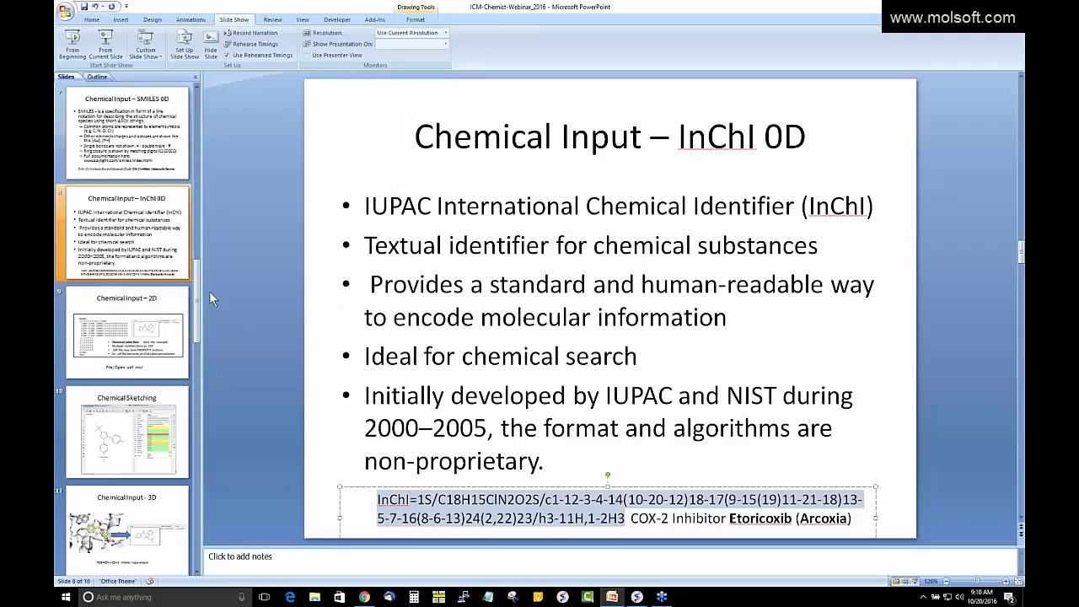
left_click(160, 317)
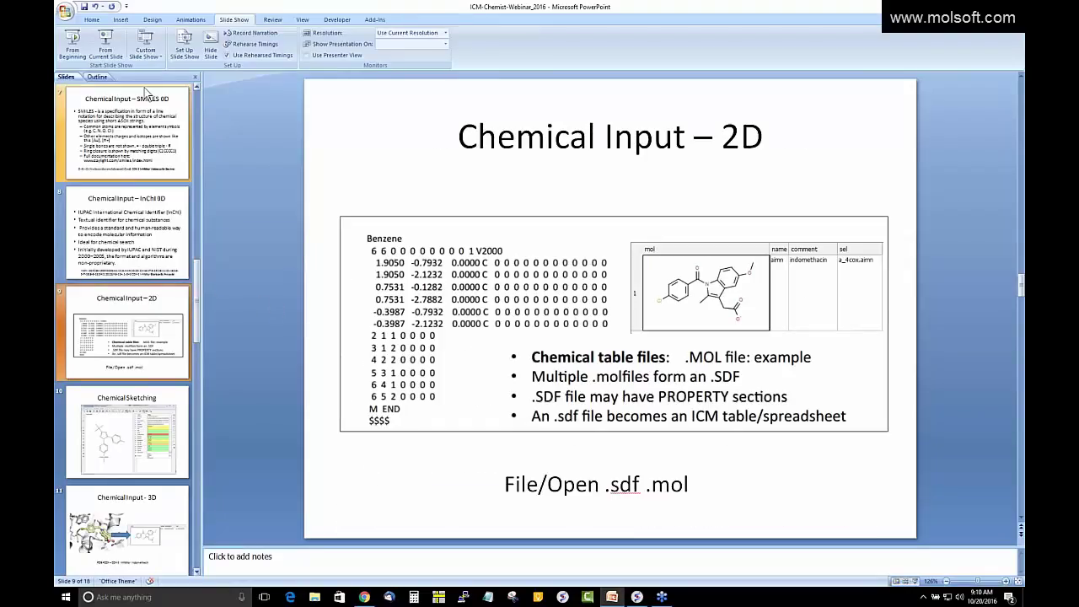
left_click(106, 42)
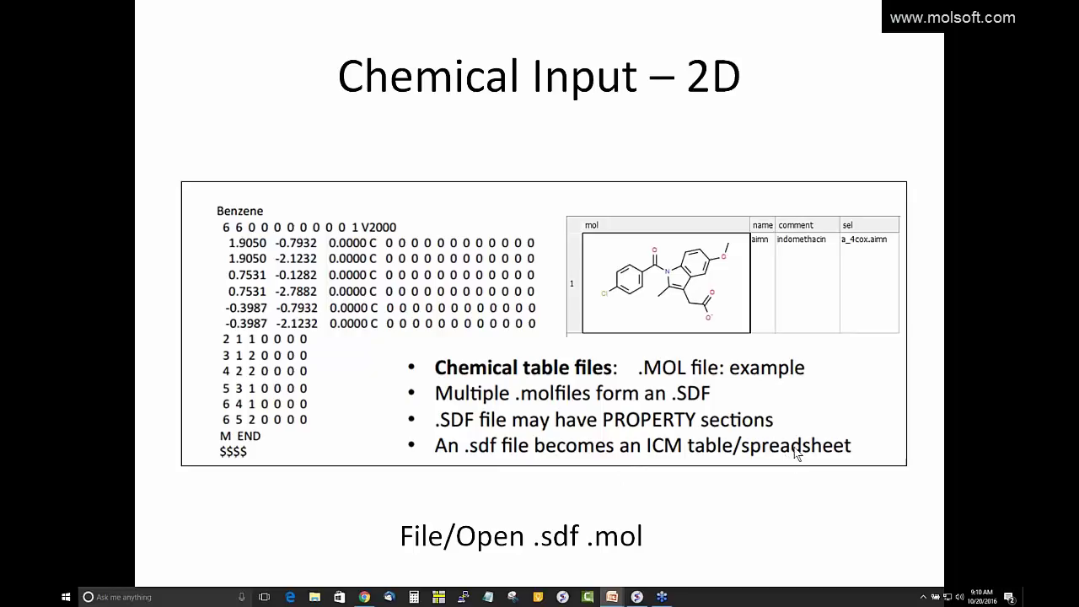
key("Escape")
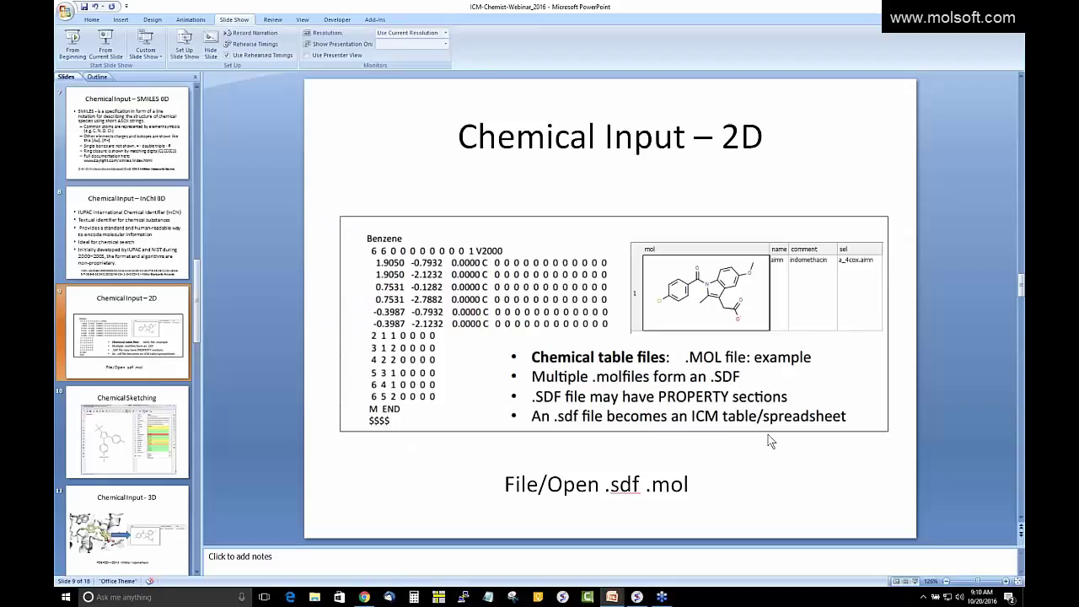
Step: Back in ICM, open vioxx.mol and enlarge its table row and Molecule Name column
key("alt+Tab")
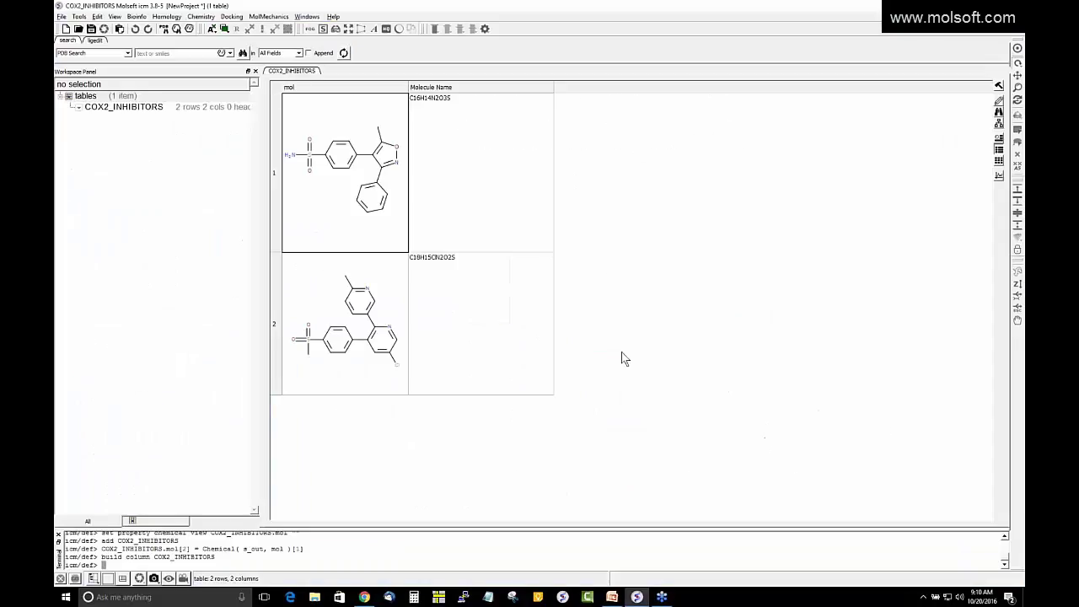
left_click(62, 18)
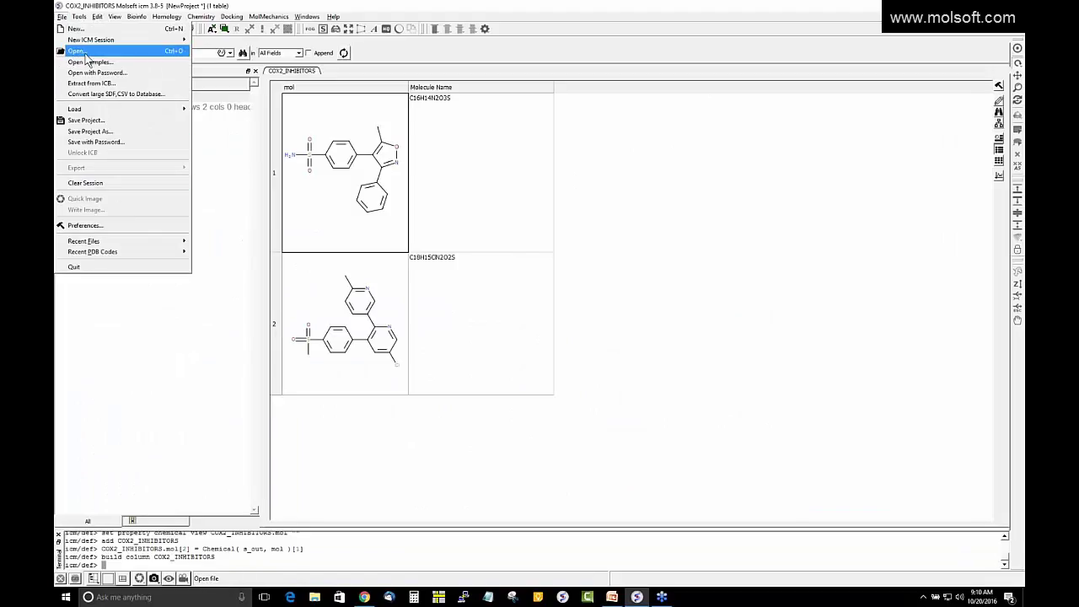
left_click(78, 52)
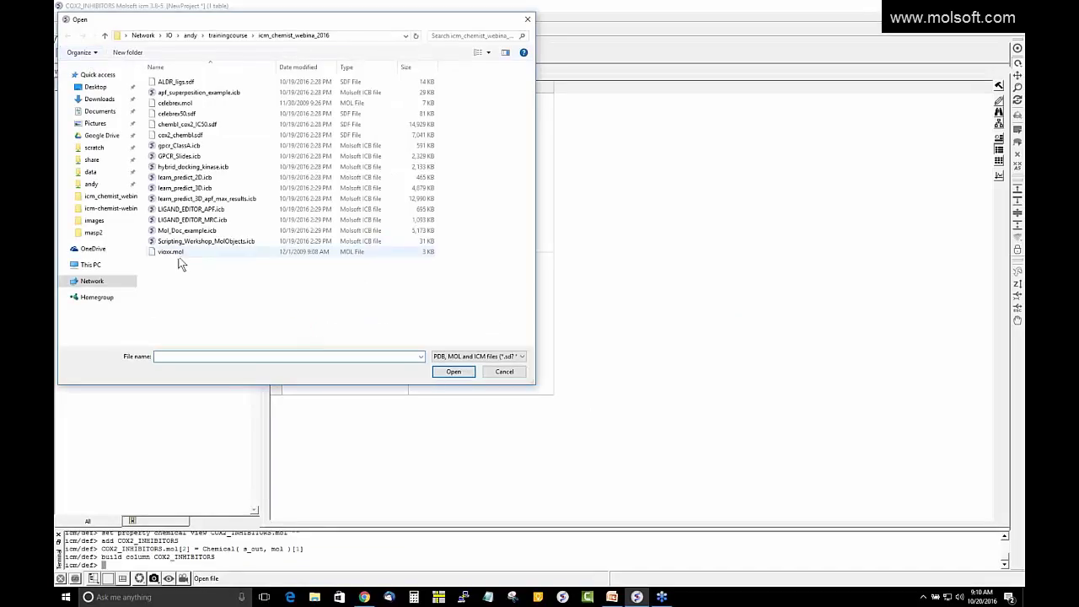
left_click(172, 252)
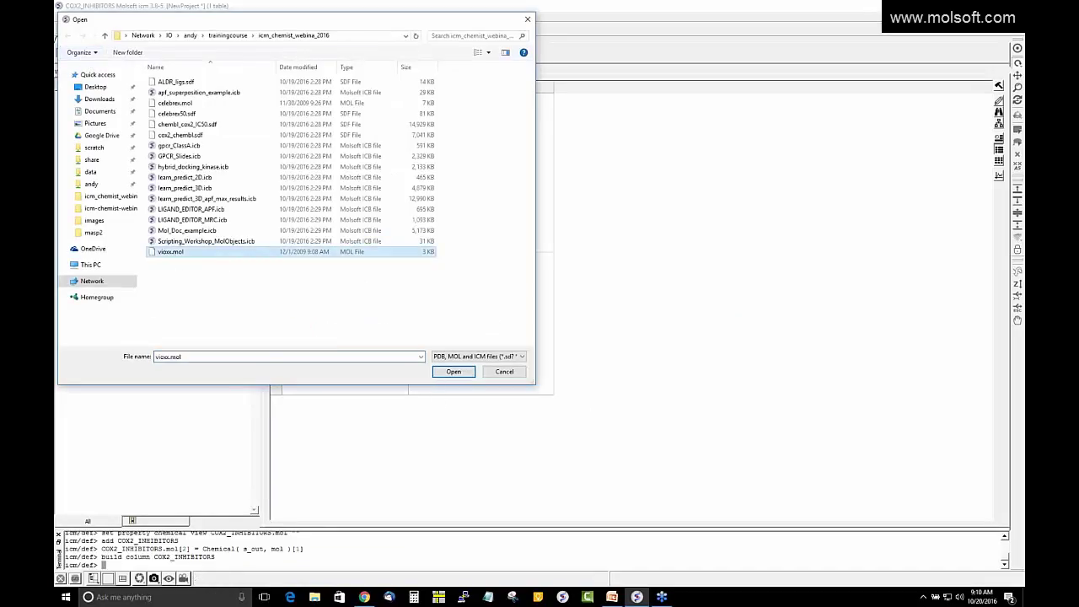
left_click(454, 372)
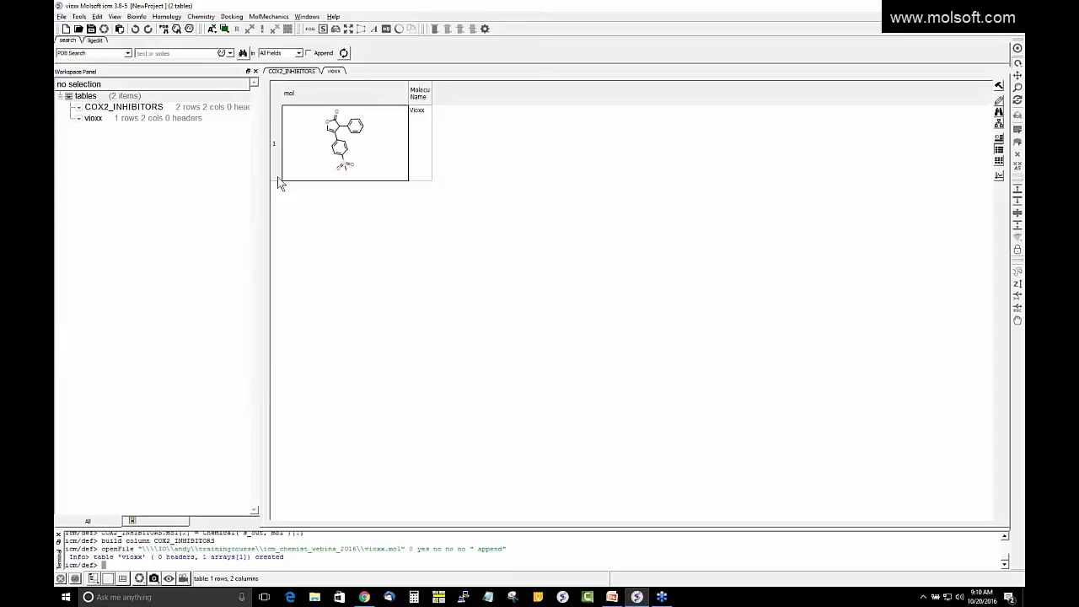
left_click_drag(276, 182, 274, 256)
left_click_drag(431, 100, 563, 110)
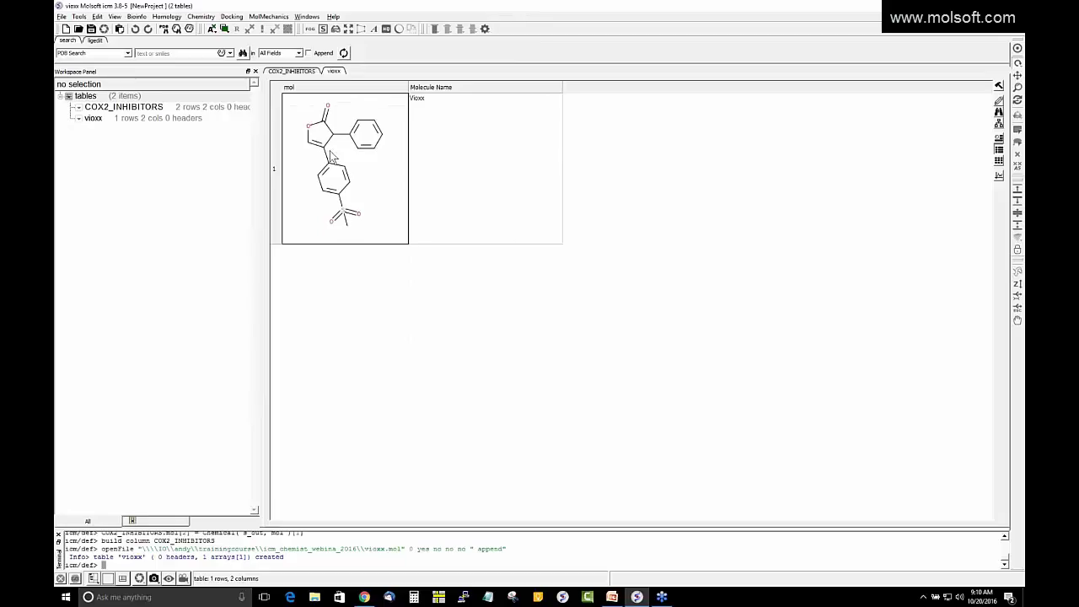
Step: Copy the Vioxx row from the vioxx table and paste it into the COX2_INHIBITORS table after row 2
left_click(334, 72)
left_click(274, 176)
right_click(275, 176)
left_click(302, 194)
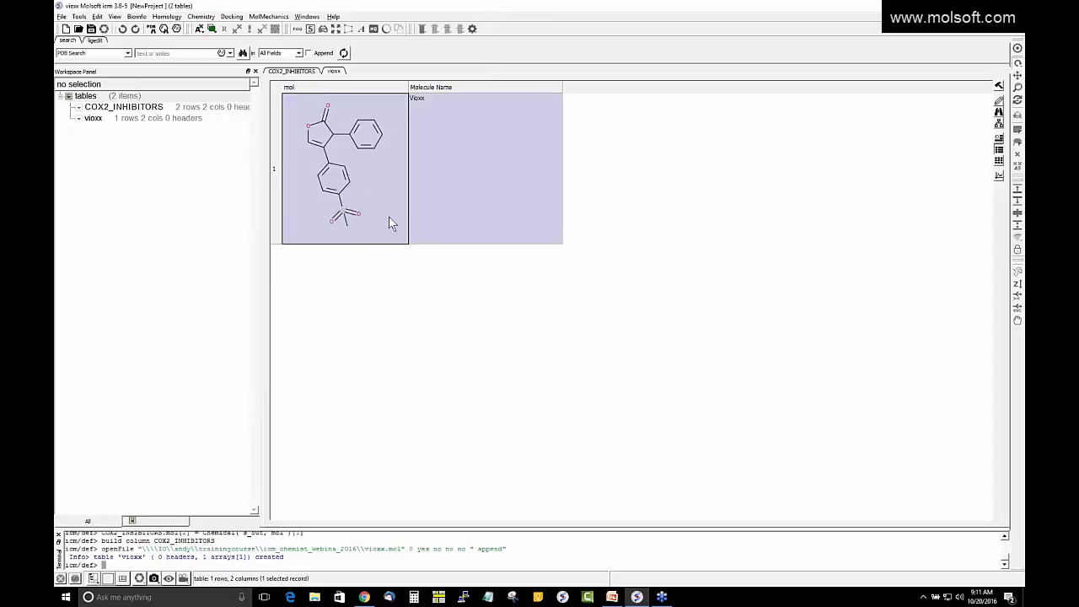
left_click(308, 73)
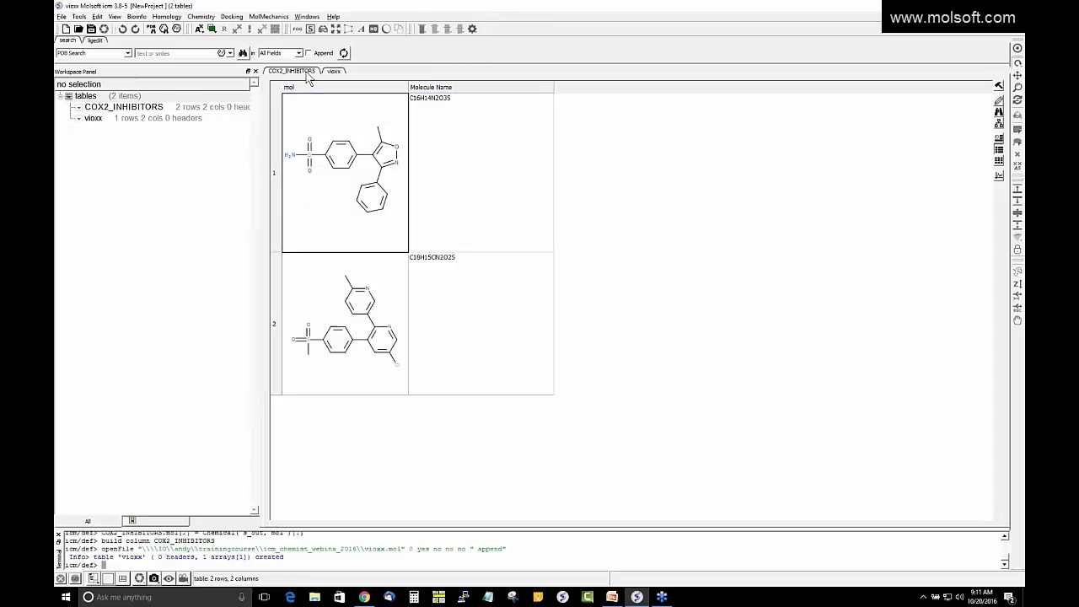
left_click(278, 371)
right_click(277, 372)
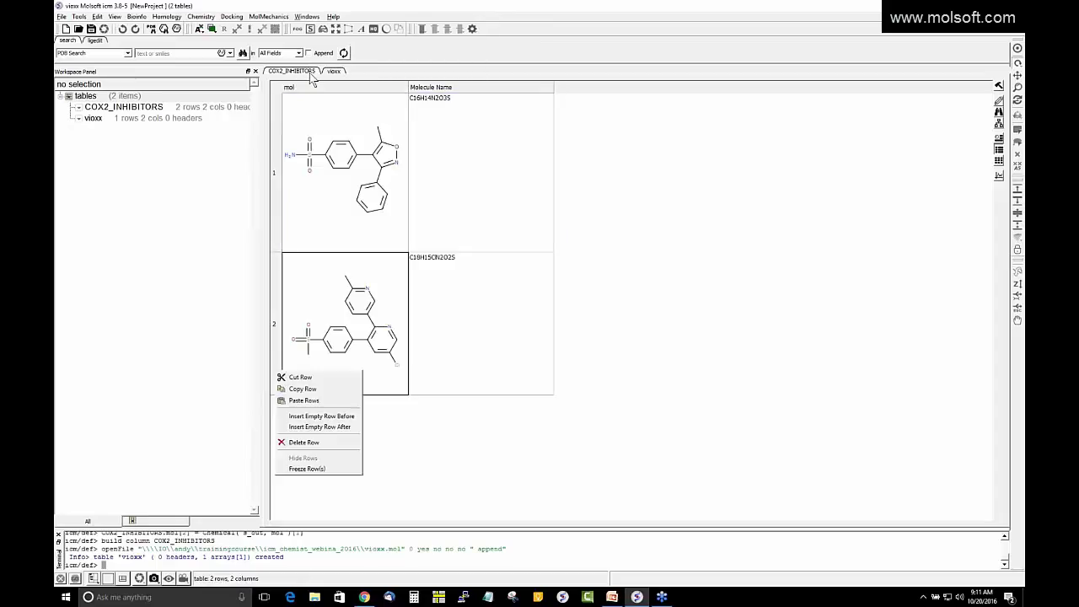
left_click(305, 401)
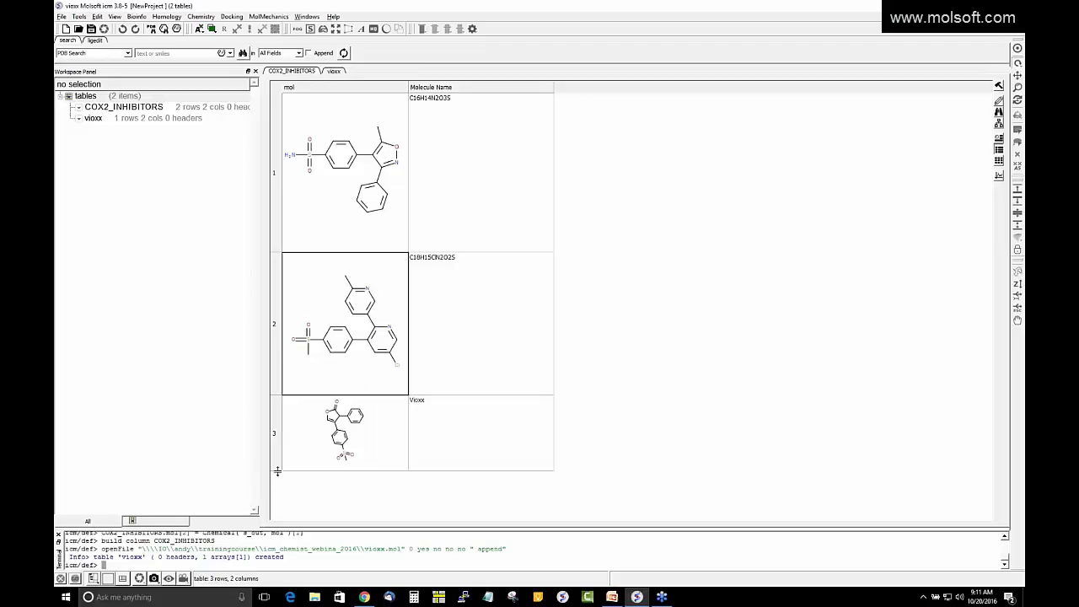
Step: Delete the separate vioxx table, keeping only COX2_INHIBITORS
left_click(333, 71)
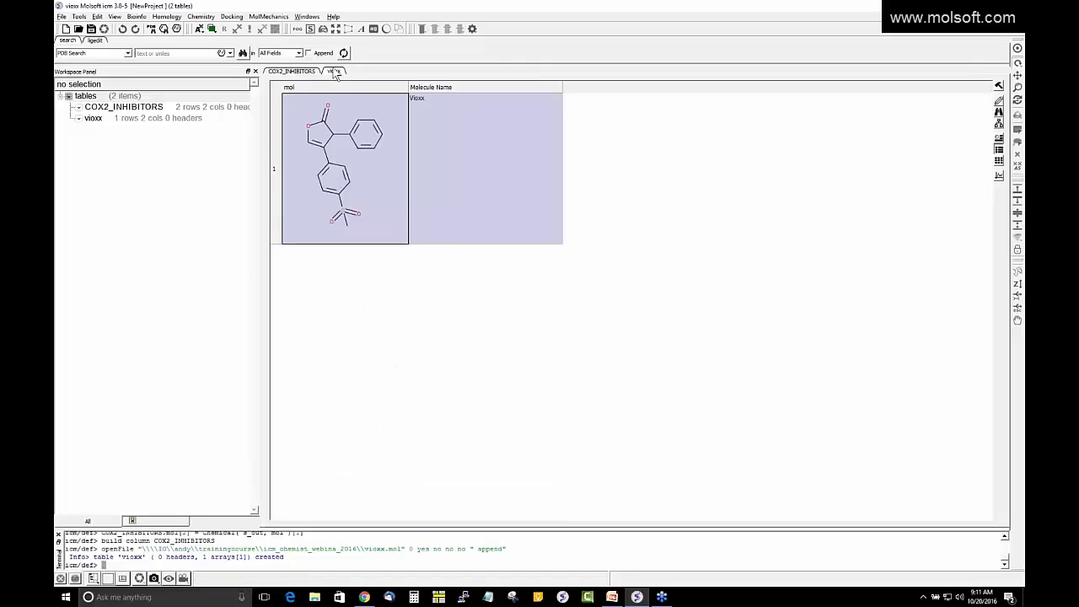
right_click(337, 78)
left_click(364, 166)
left_click(514, 307)
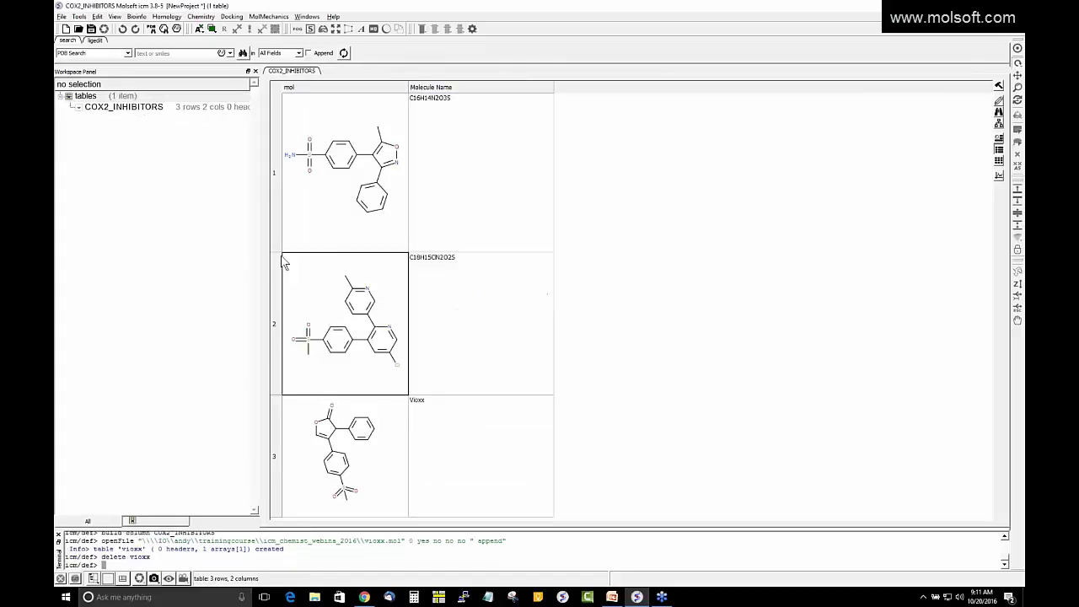
scroll(345, 295, "down", 1)
key("Right")
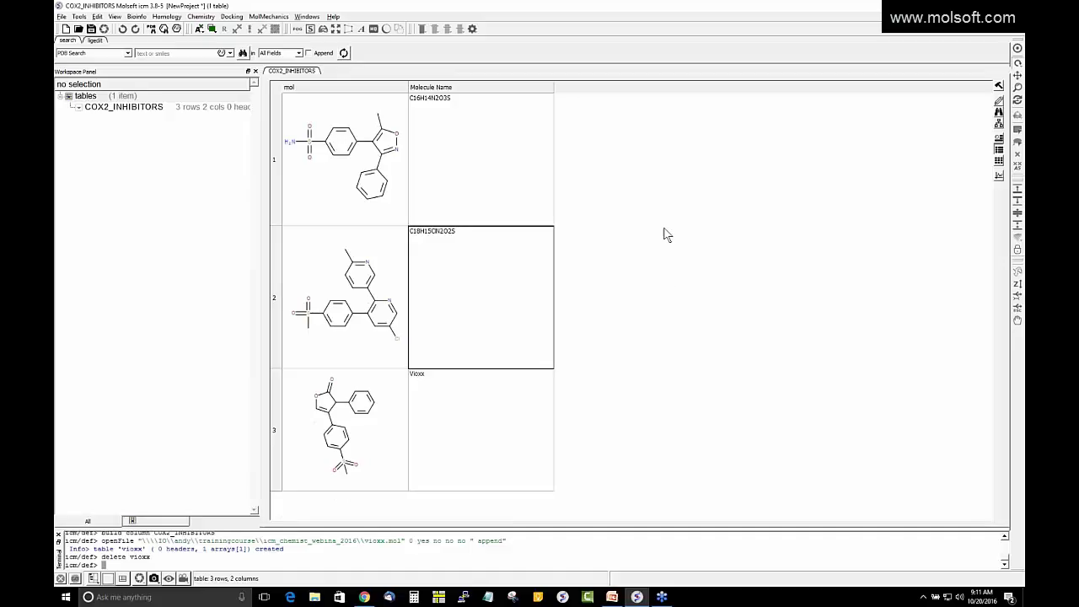
Step: Switch to PowerPoint and view the "Chemical Sketching" slide
key("alt+Tab")
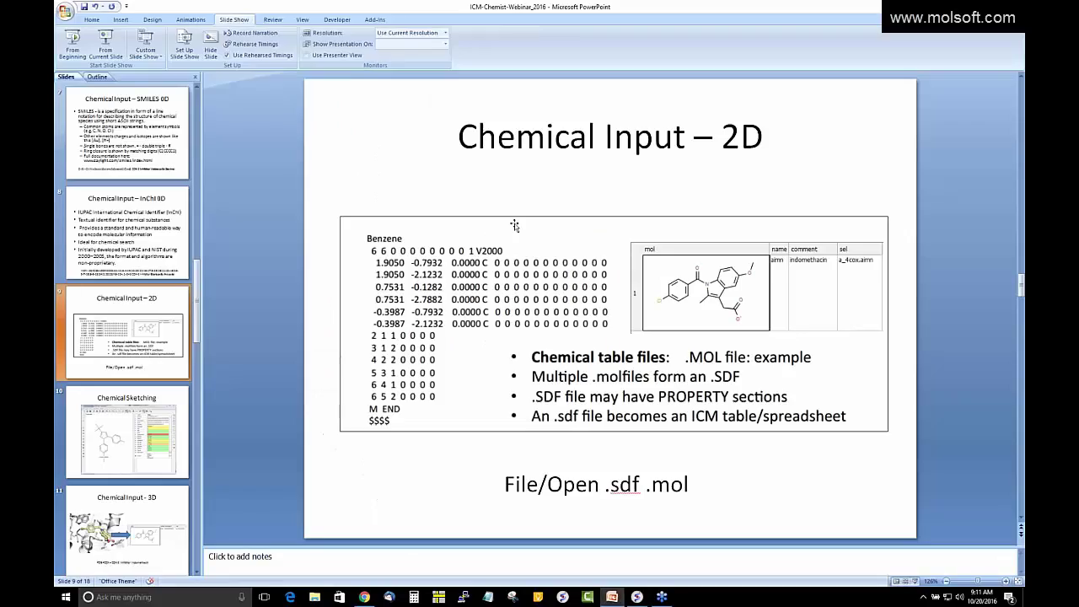
left_click(165, 413)
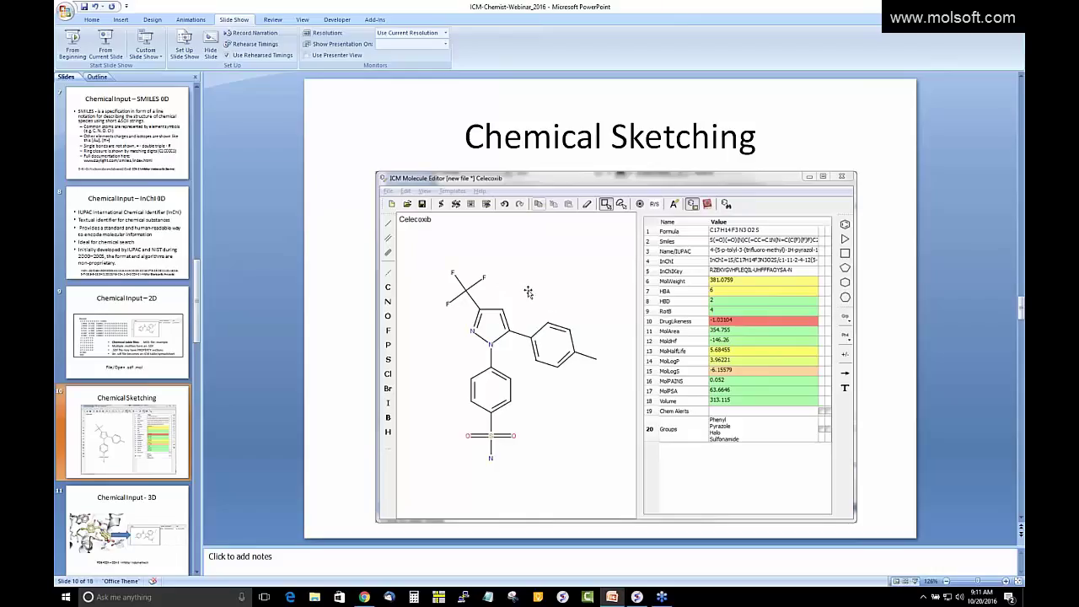
Step: Back in ICM, open the row 2 compound in the Molecule Editor and convert its methylsulfonyl group into a sulfonamide
key("alt+Tab")
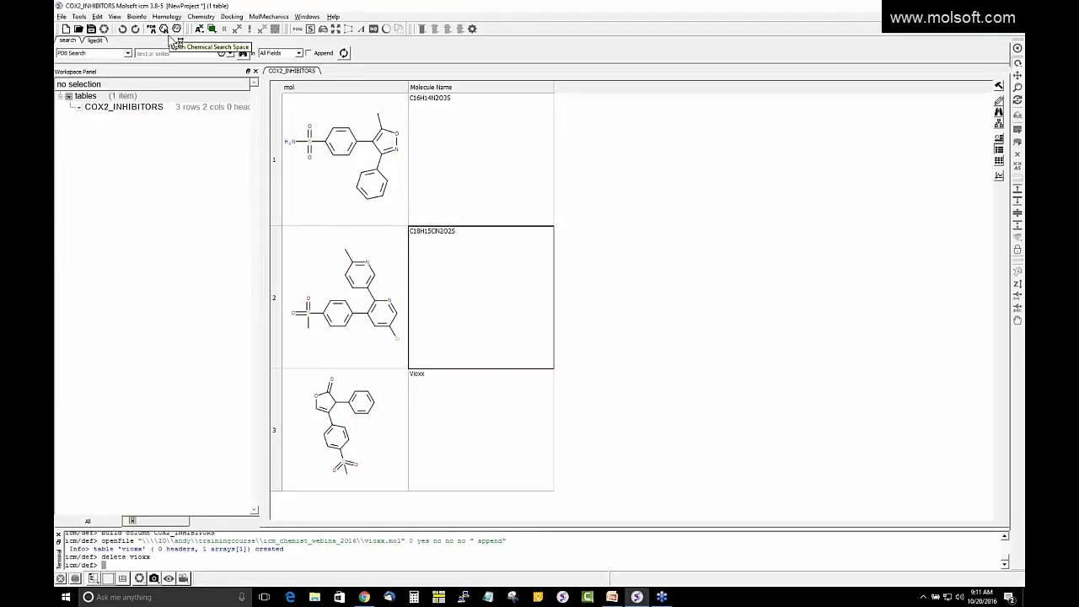
left_click(177, 28)
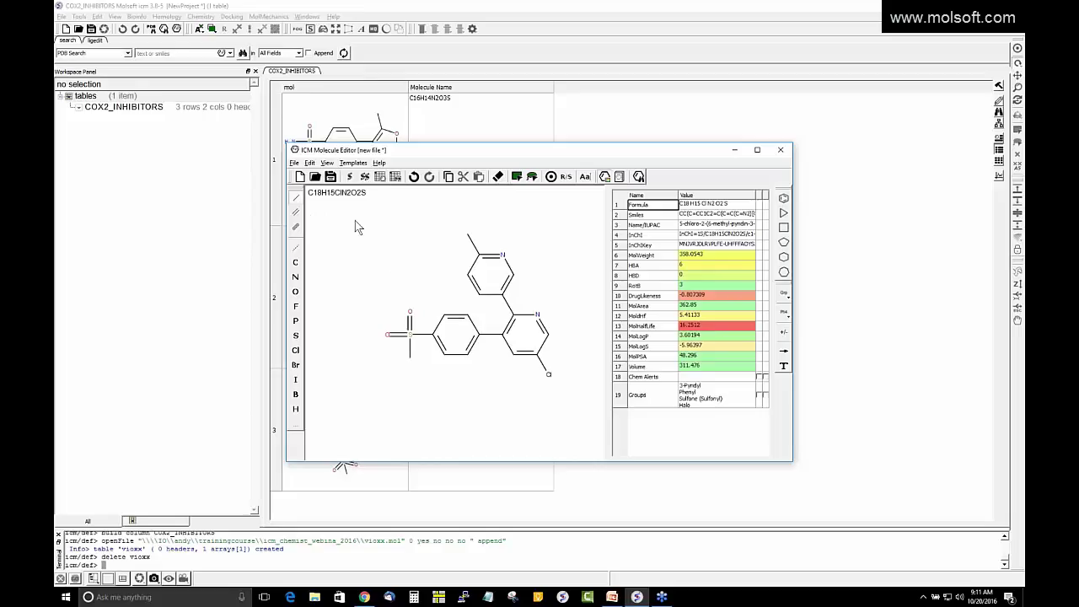
key("n")
left_click(295, 212)
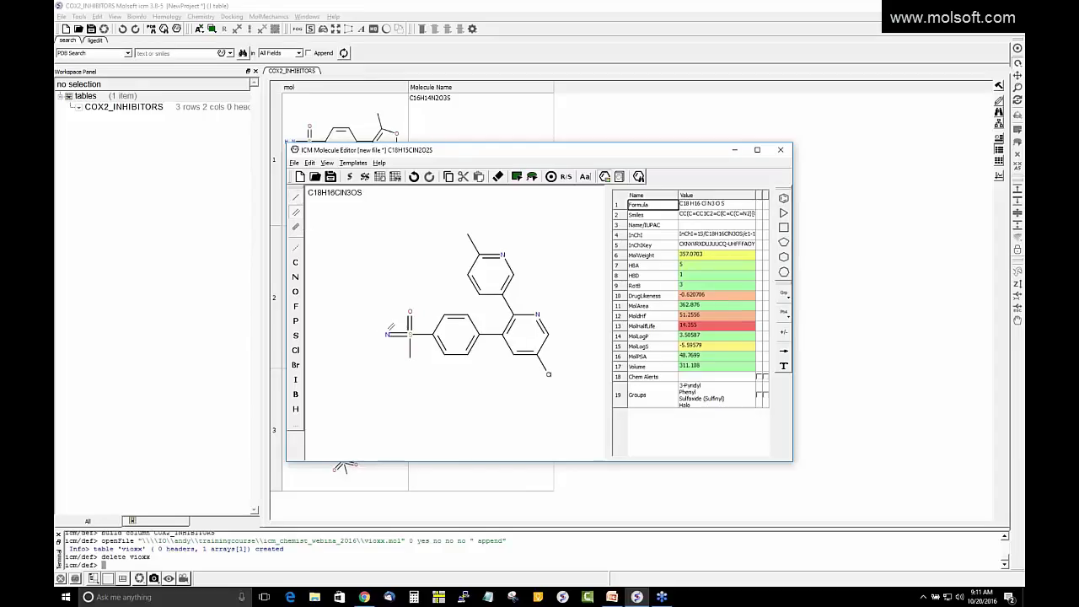
left_click(408, 350)
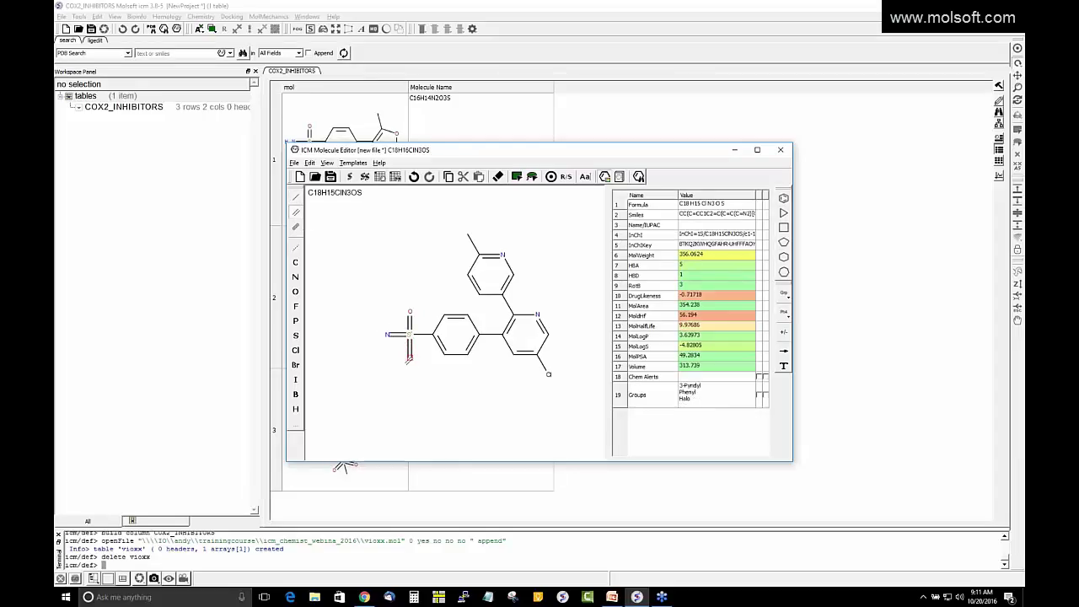
key("o")
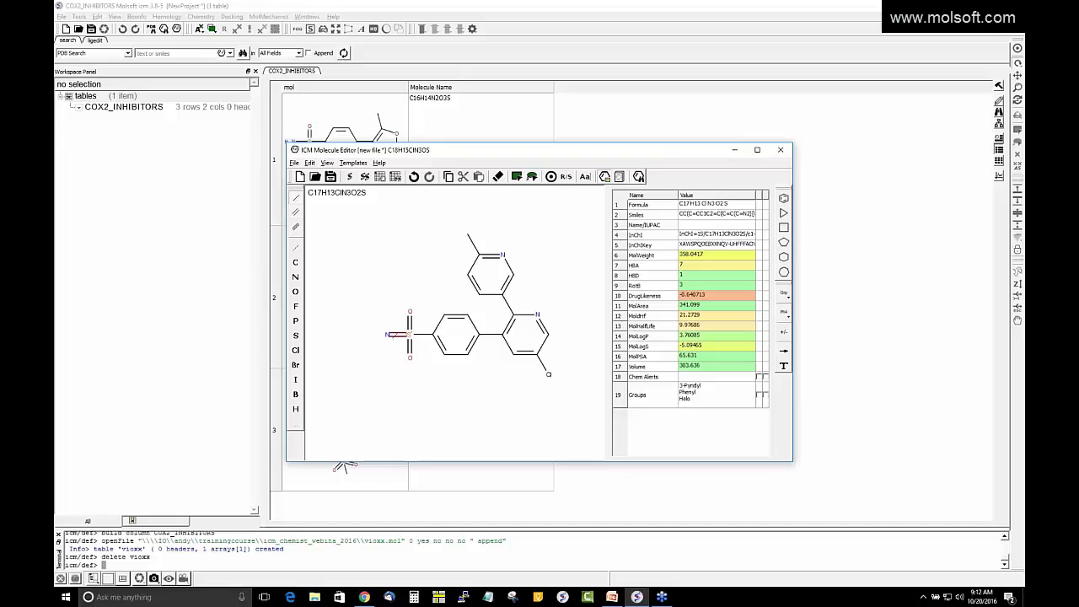
left_click(398, 334)
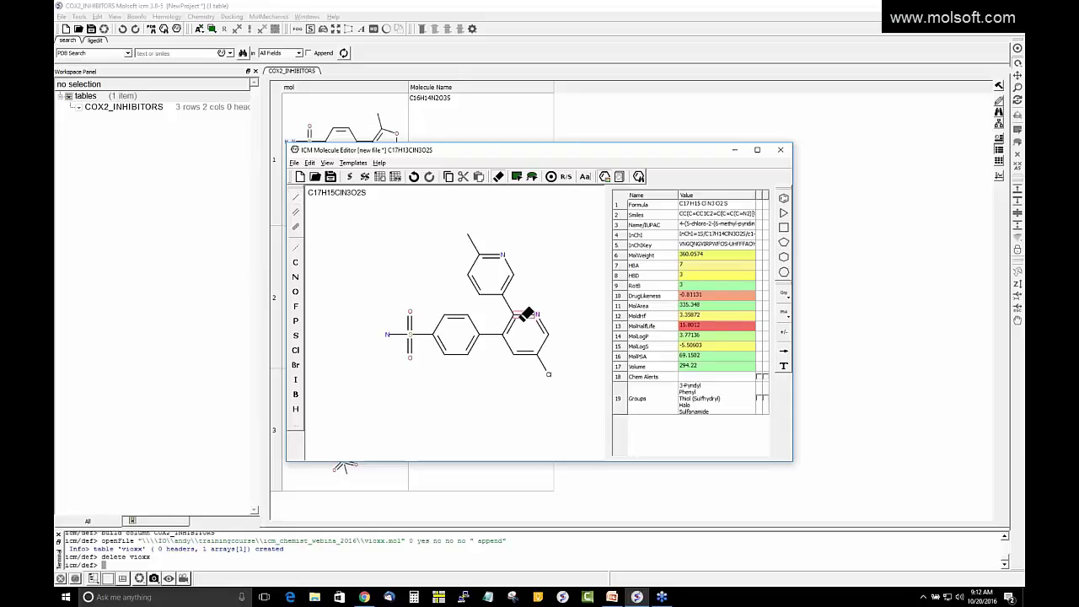
Step: Erase the chloropyridine ring down to the two carbons linking the phenyl and methylpyridine rings, and make their bond single
left_click(526, 315)
left_click(541, 348)
left_click(526, 351)
left_click(509, 347)
left_click(296, 212)
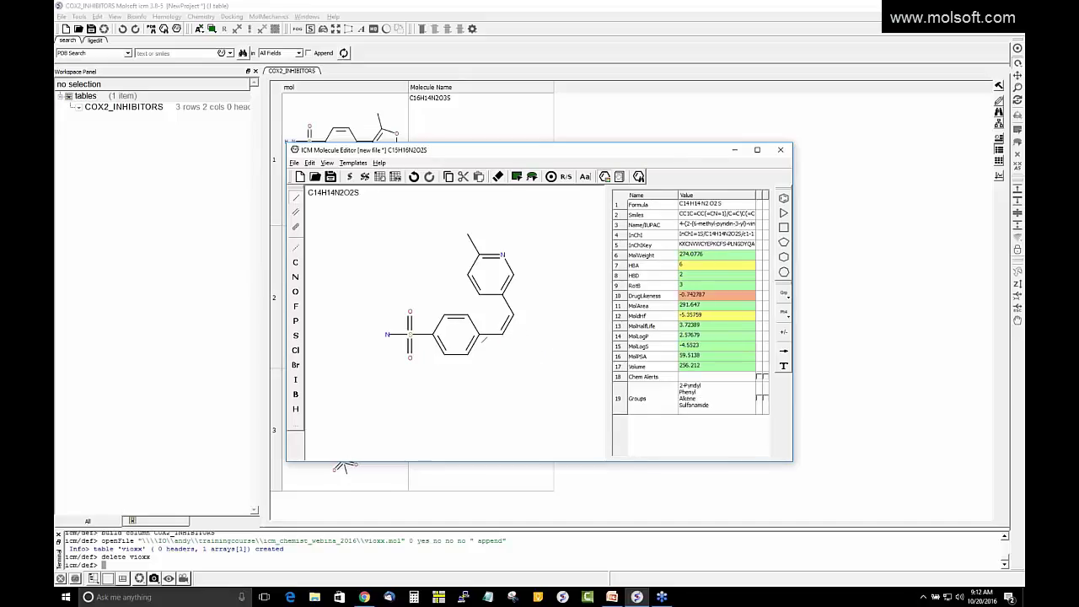
left_click(508, 321)
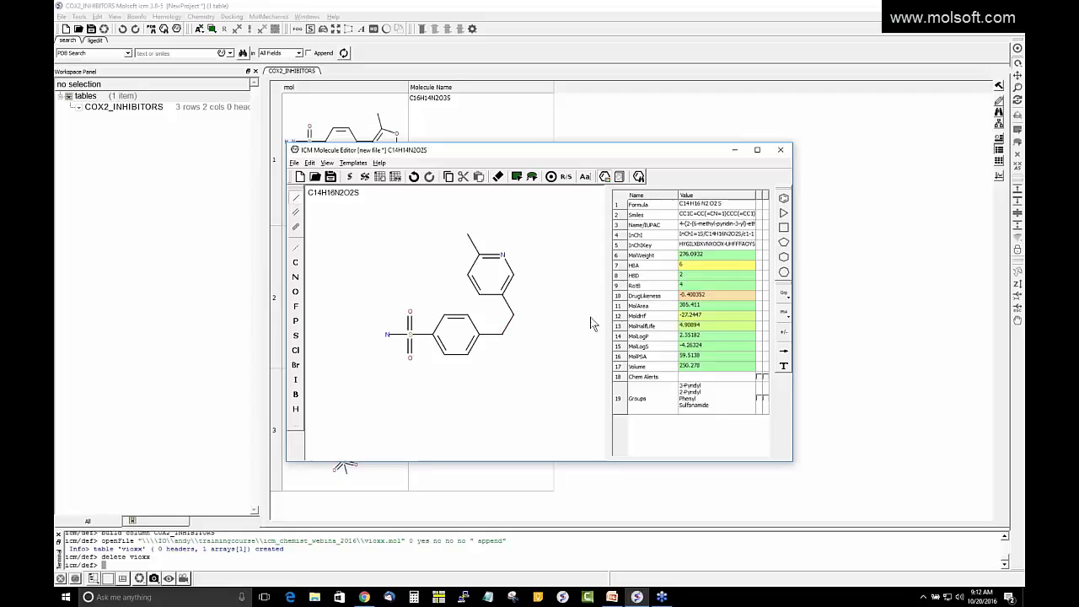
Step: Fuse a five-membered ring onto the linker bond and replace its phenyl-bearing atom and the adjacent unsubstituted one with nitrogen
left_click(783, 243)
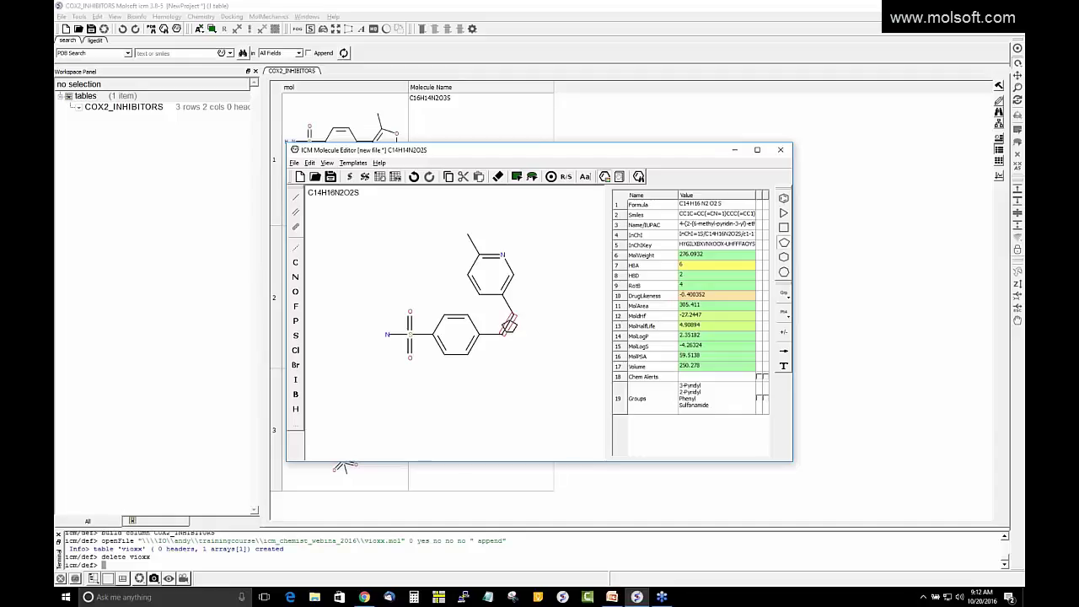
left_click(508, 324)
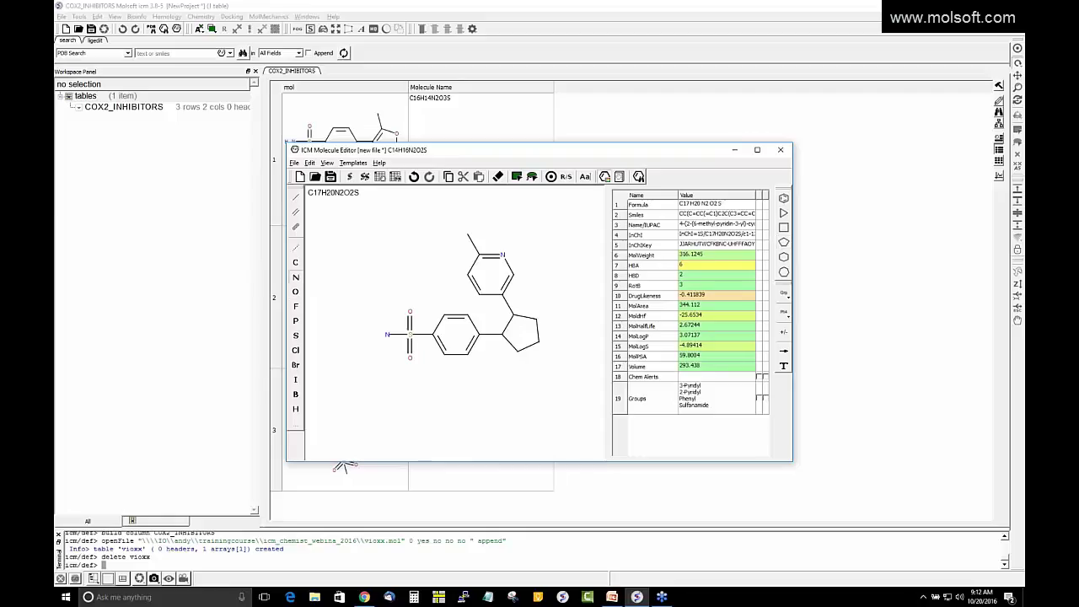
left_click(504, 334)
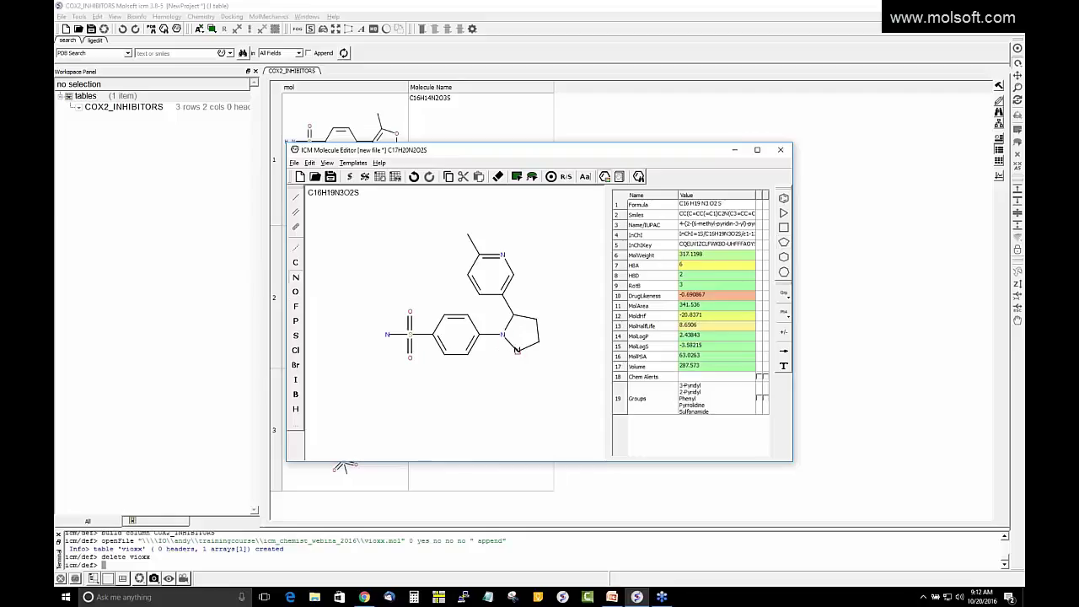
left_click(517, 349)
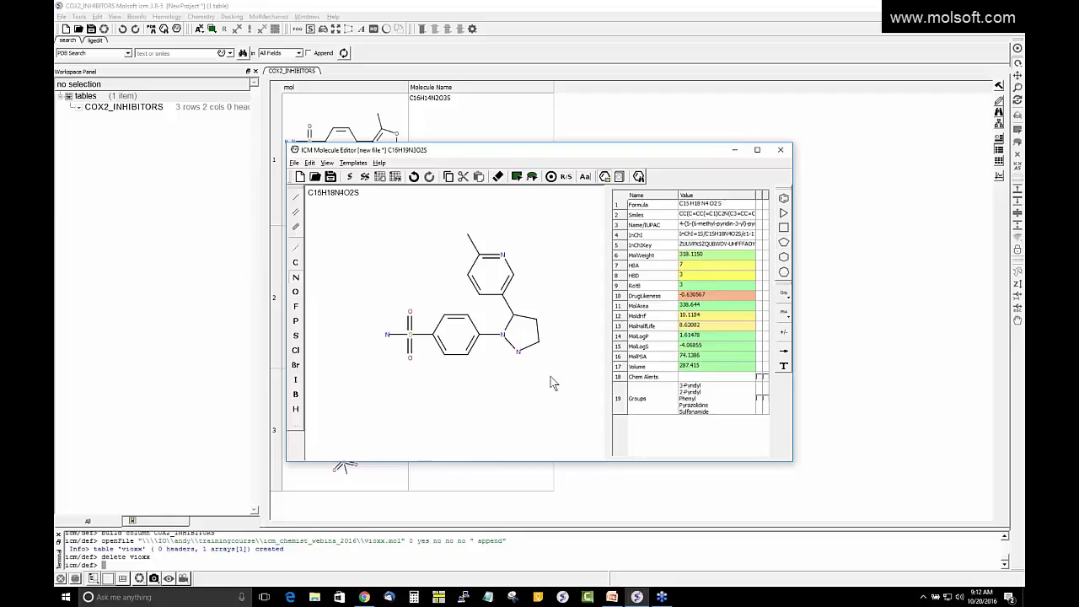
Step: Attach a trifluoromethyl group to the five-membered ring carbon next to the unsubstituted nitrogen
left_click(295, 197)
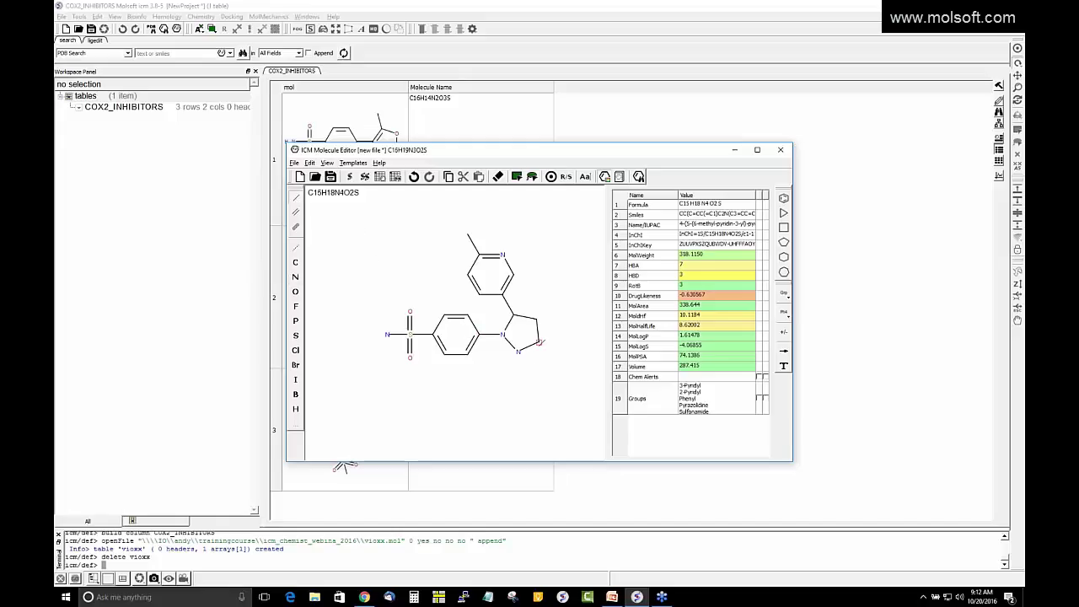
left_click(538, 341)
left_click(557, 355)
left_click(557, 355)
left_click(557, 355)
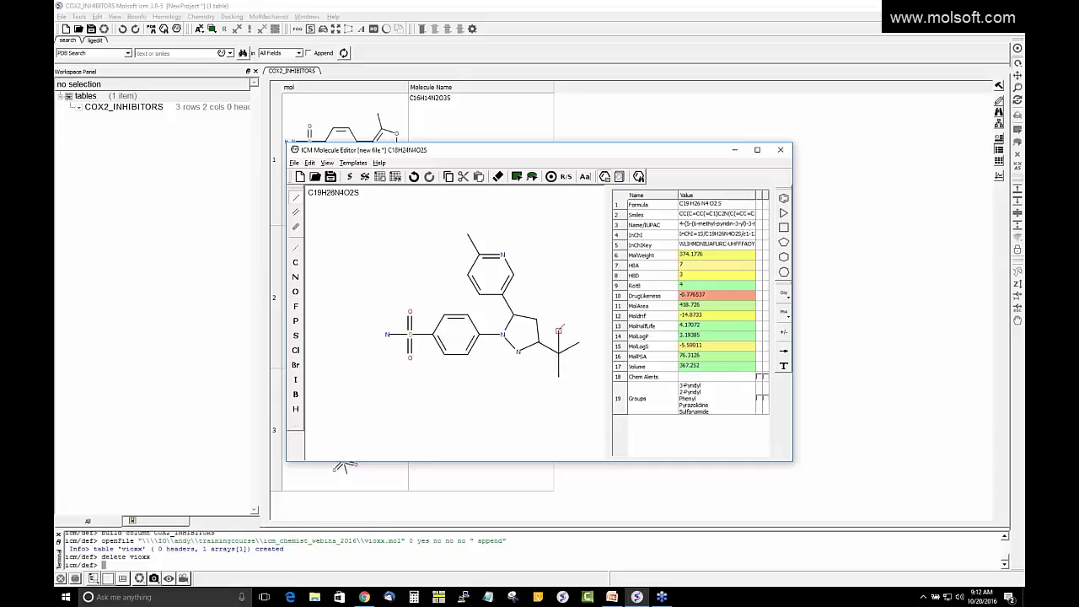
key("f")
key("f")
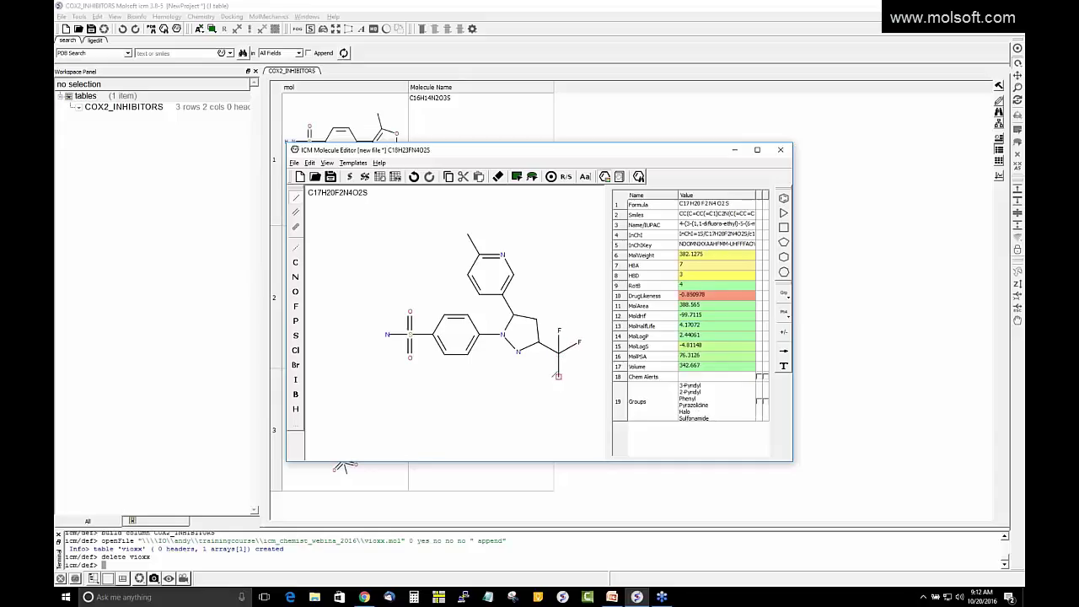
key("f")
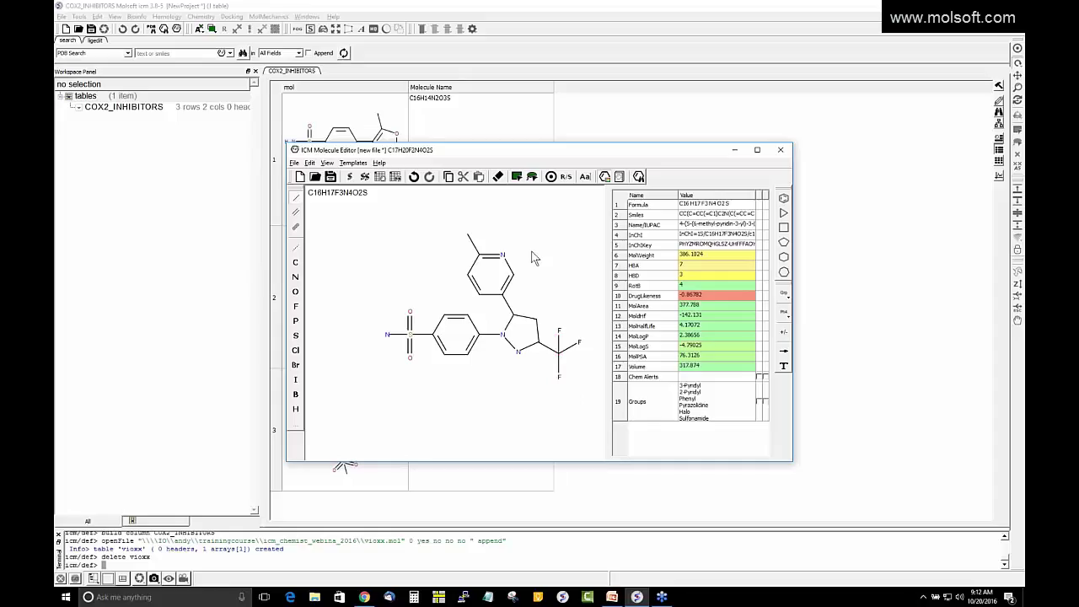
Step: Replace the methylpyridine ring's nitrogen with carbon and add two double bonds to the five-membered ring to make it a pyrazole
key("c")
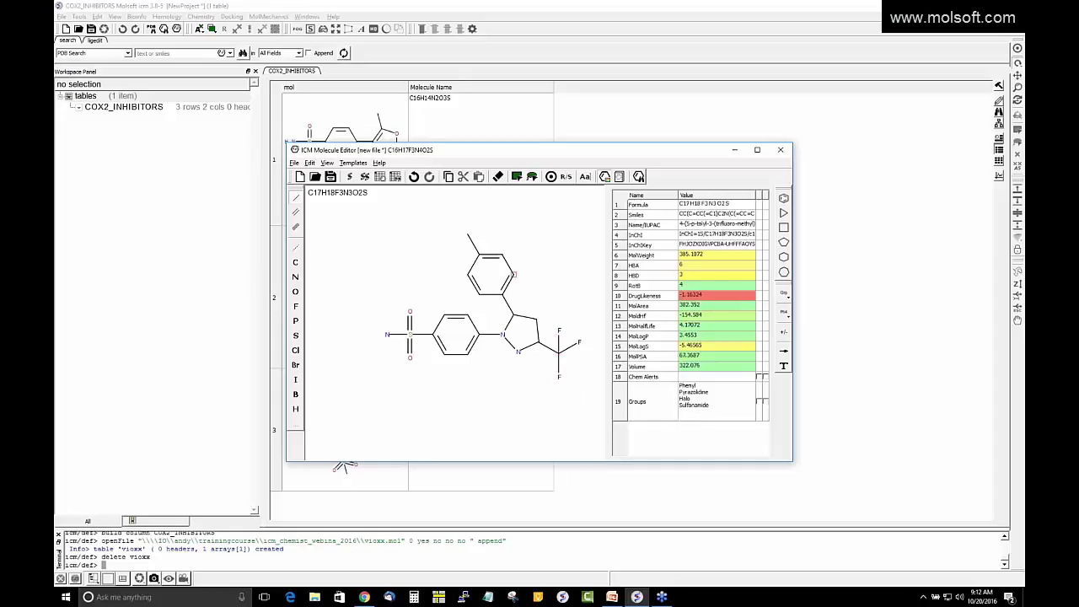
left_click(527, 345)
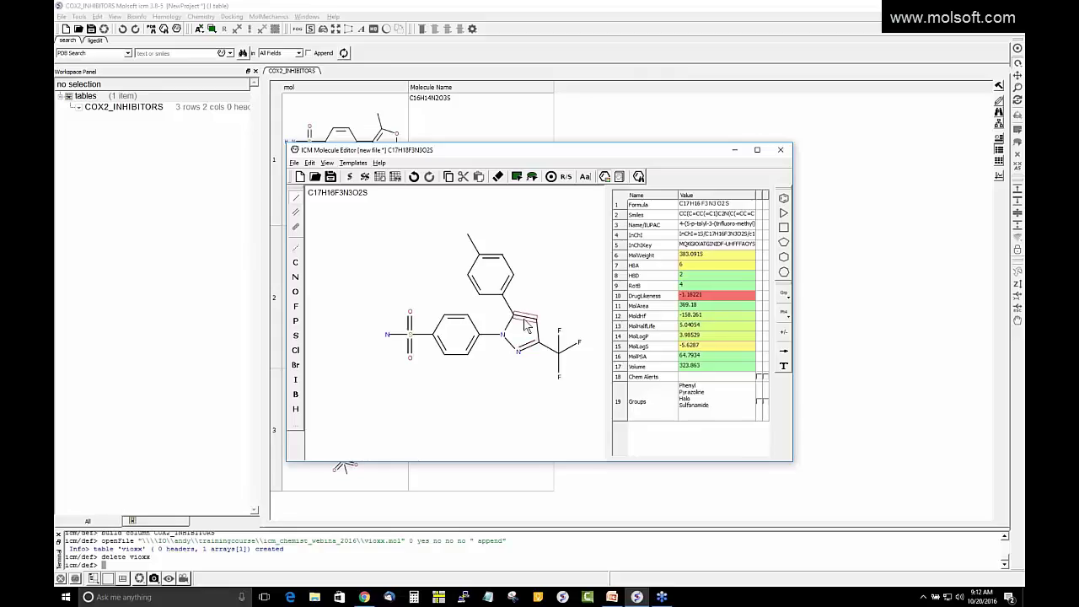
left_click(525, 321)
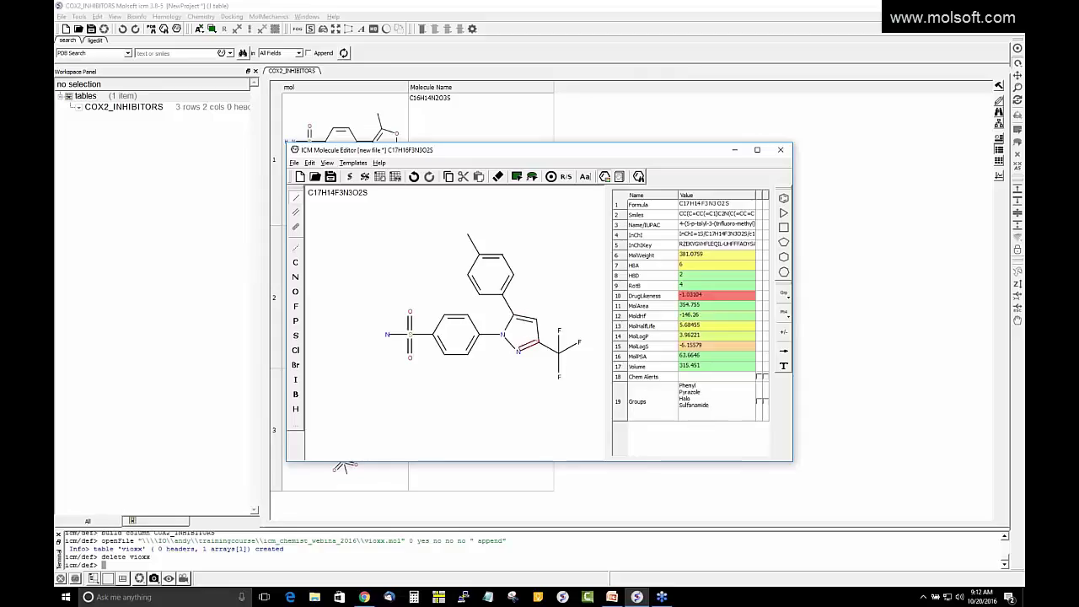
Step: Append the sketched compound to the COX2_INHIBITORS table under the name C17H14F3N3O2S and close the Molecule Editor
left_click(380, 176)
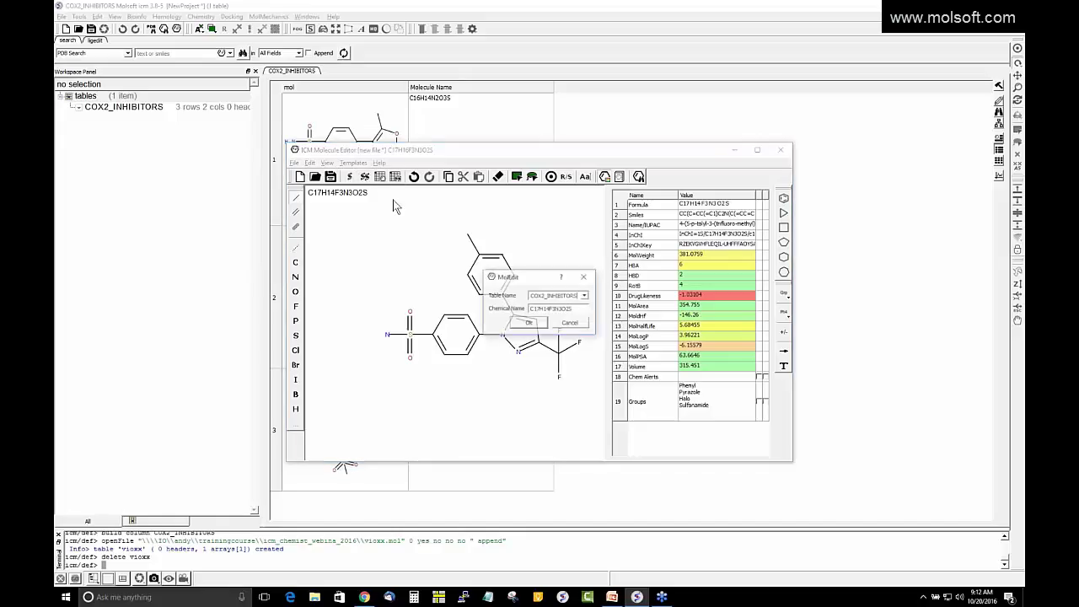
left_click(527, 324)
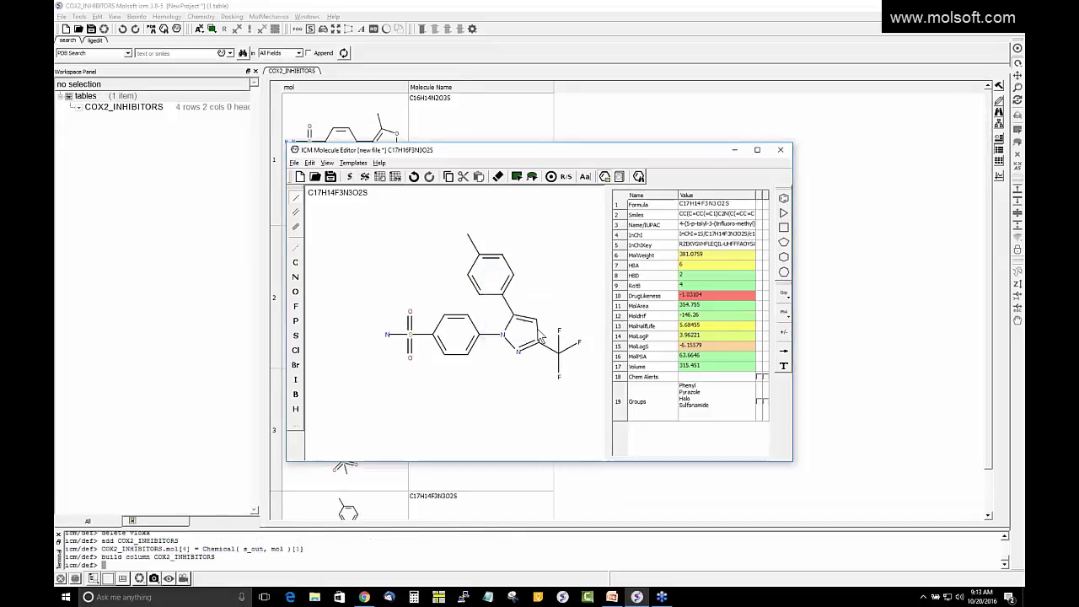
left_click(782, 151)
scroll(650, 253, "down", 1)
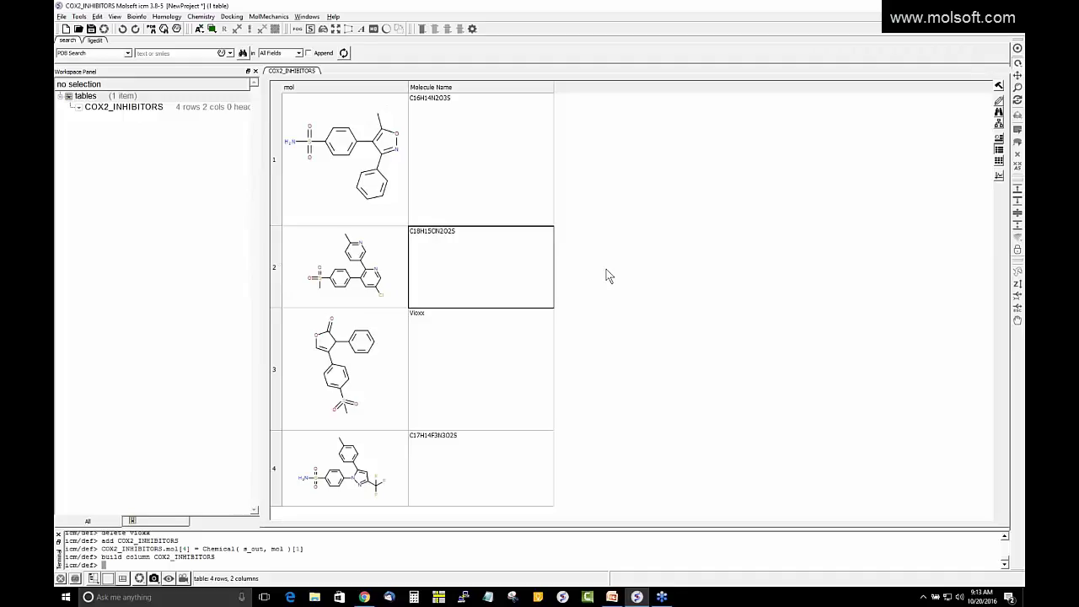
Step: Switch to PowerPoint and view the Chemical Input - 3D slide
key("alt+Tab")
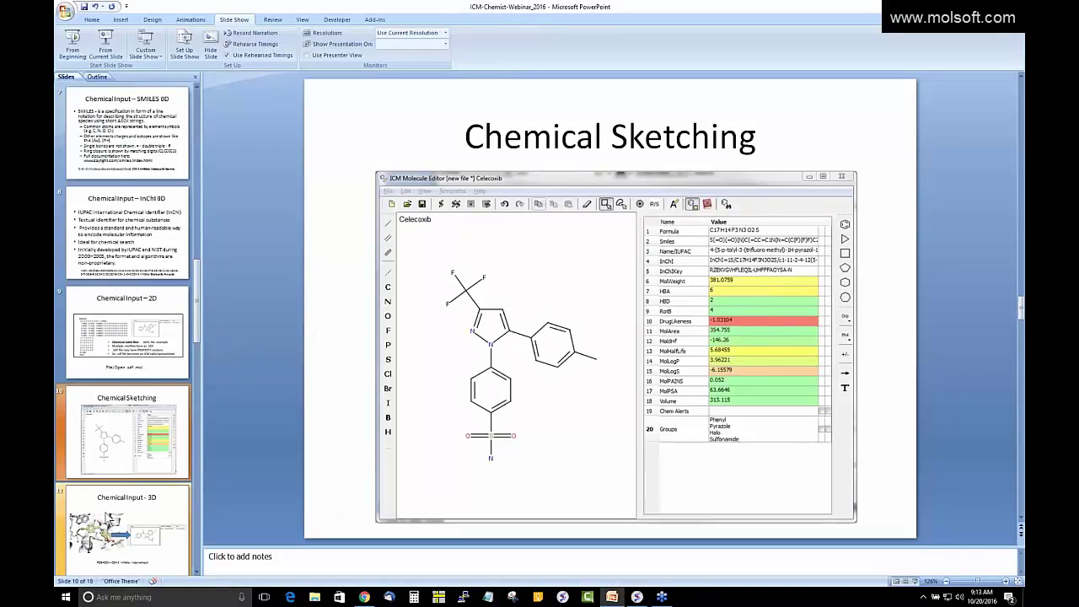
left_click(143, 514)
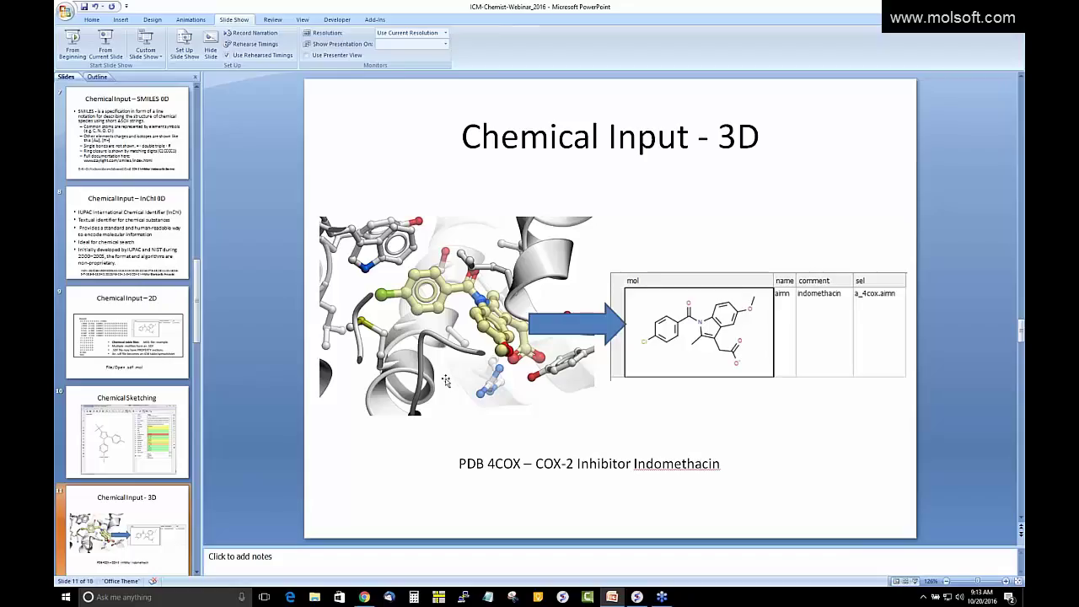
Step: Back in ICM, load the PDB entry 4cox through the PDB search and widen the 3D graphics area
key("alt+Tab")
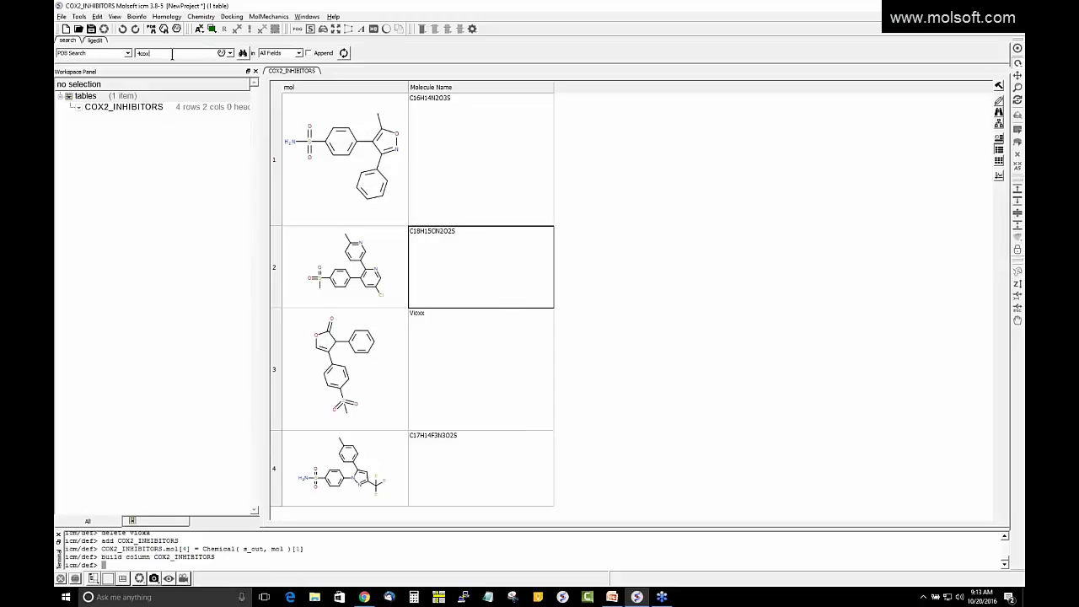
key("Return")
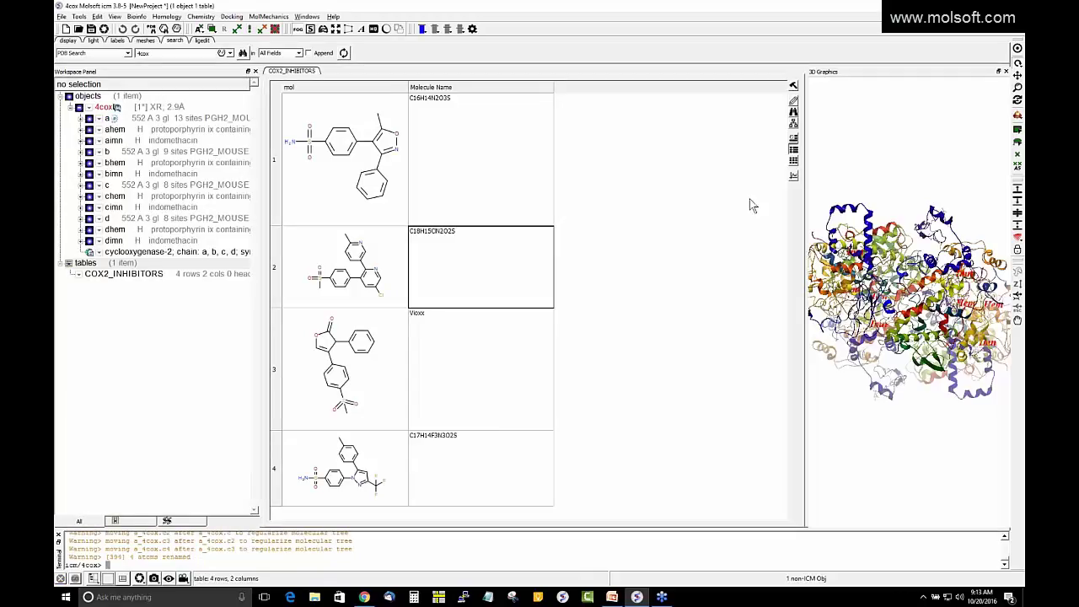
left_click_drag(809, 186, 664, 197)
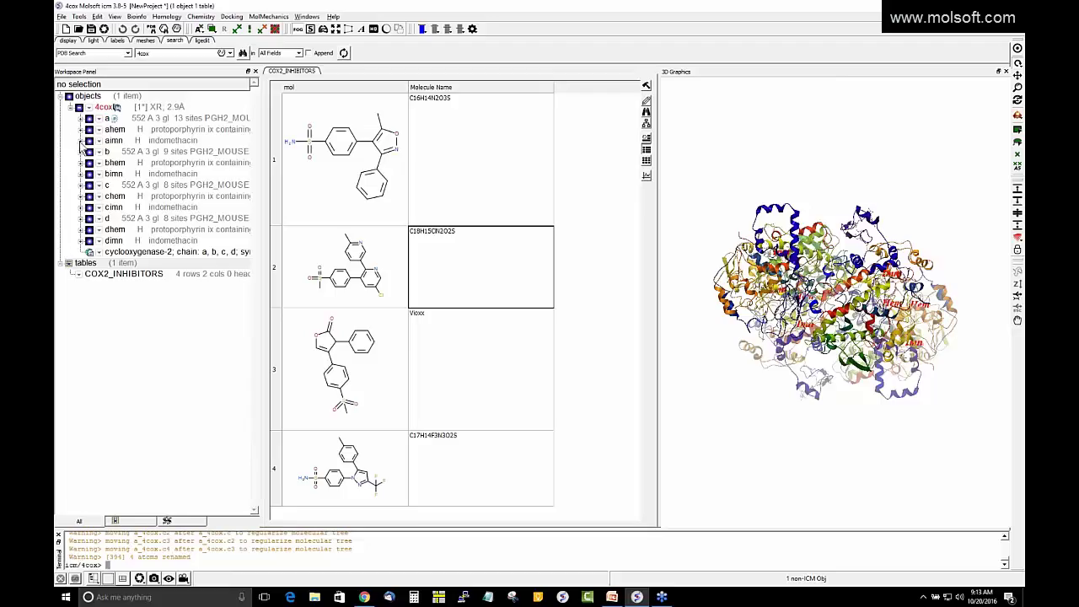
Step: Extract the indomethacin ligand aimn of 4cox as a 2D drawing, appended to the existing COX2_INHIBITORS table
left_click(80, 141)
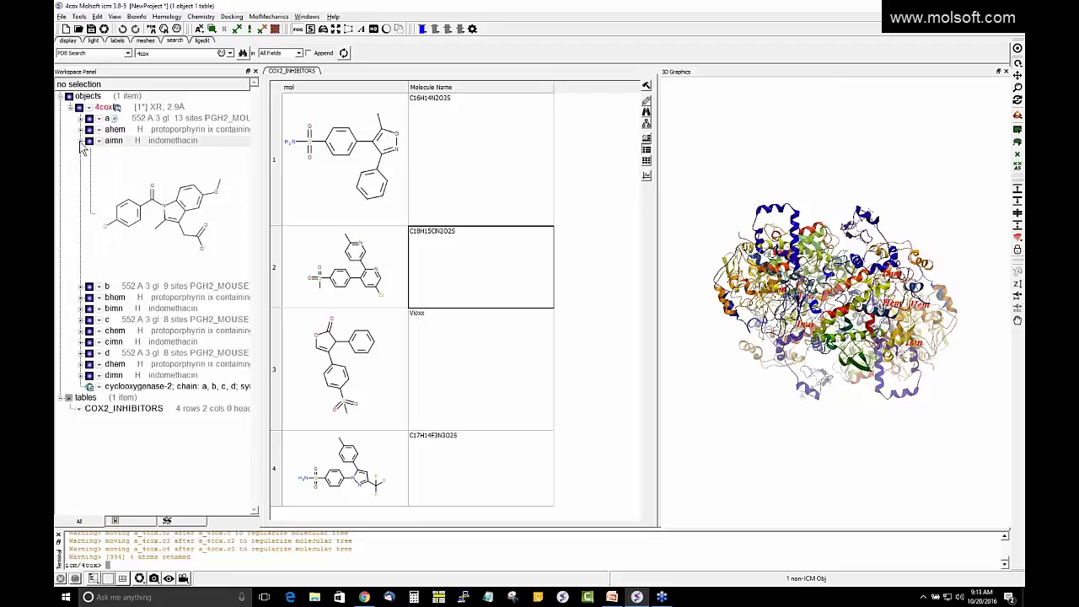
right_click(153, 149)
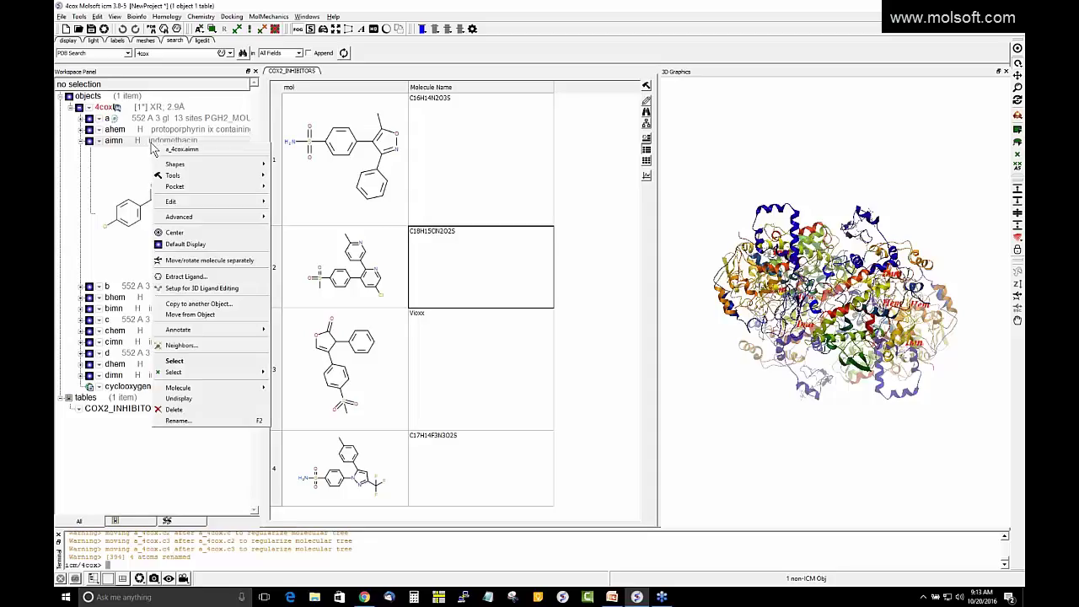
left_click(190, 276)
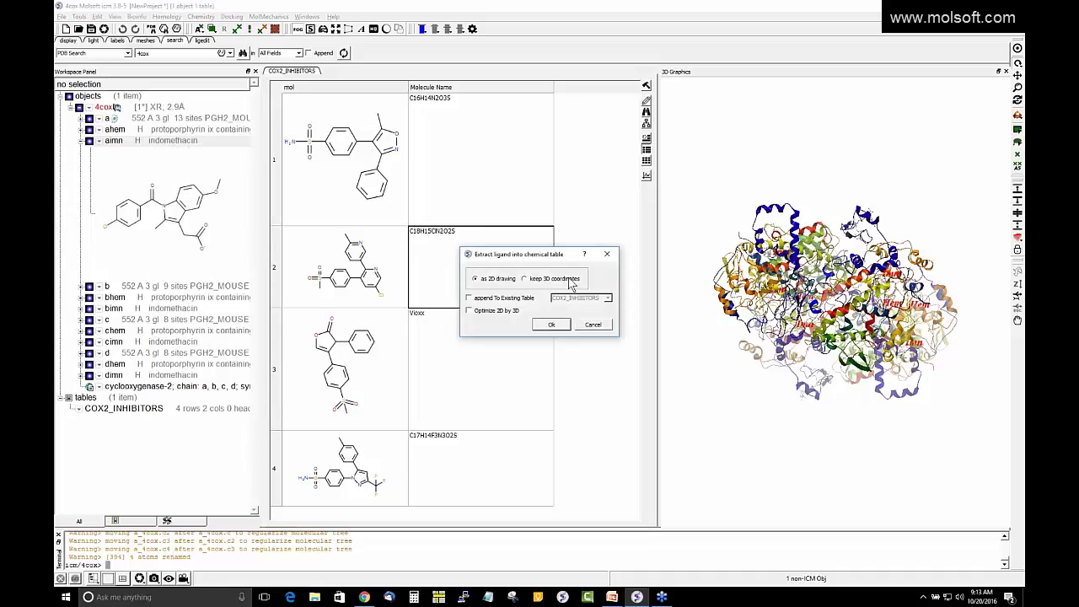
left_click(469, 300)
left_click(549, 326)
Step: Reduce the height of row 2 in the COX2_INHIBITORS table, keeping its structure drawing readable
scroll(601, 290, "down", 1)
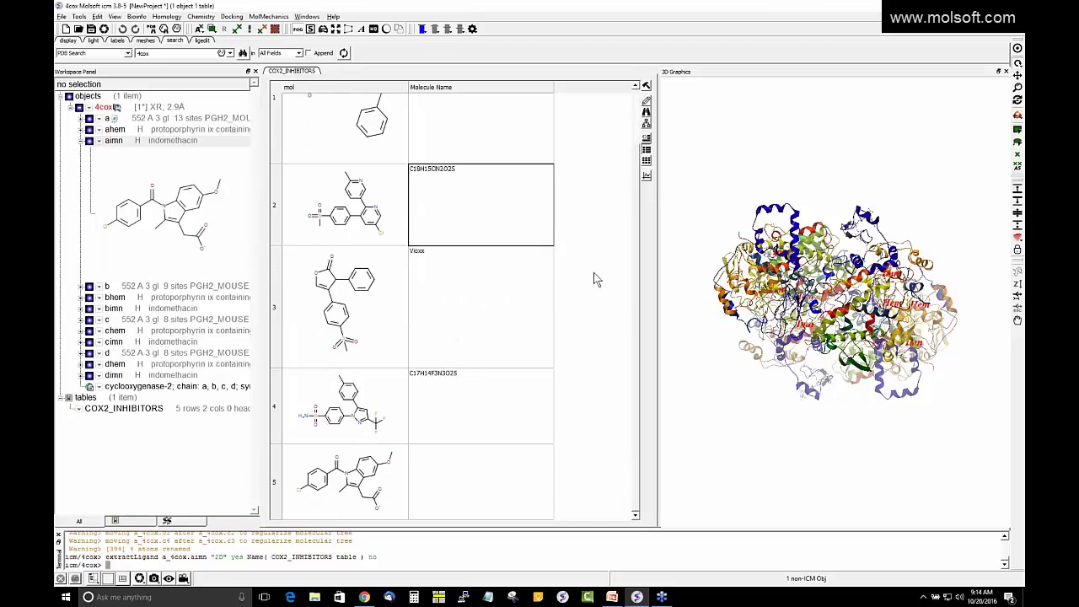
left_click_drag(274, 243, 274, 205)
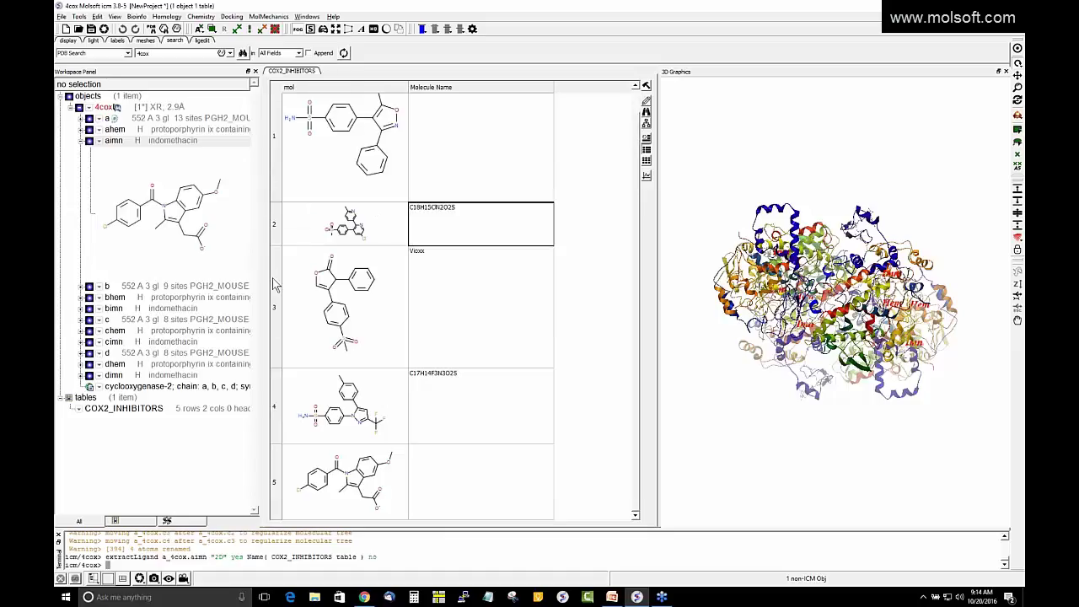
left_click_drag(279, 268, 279, 269)
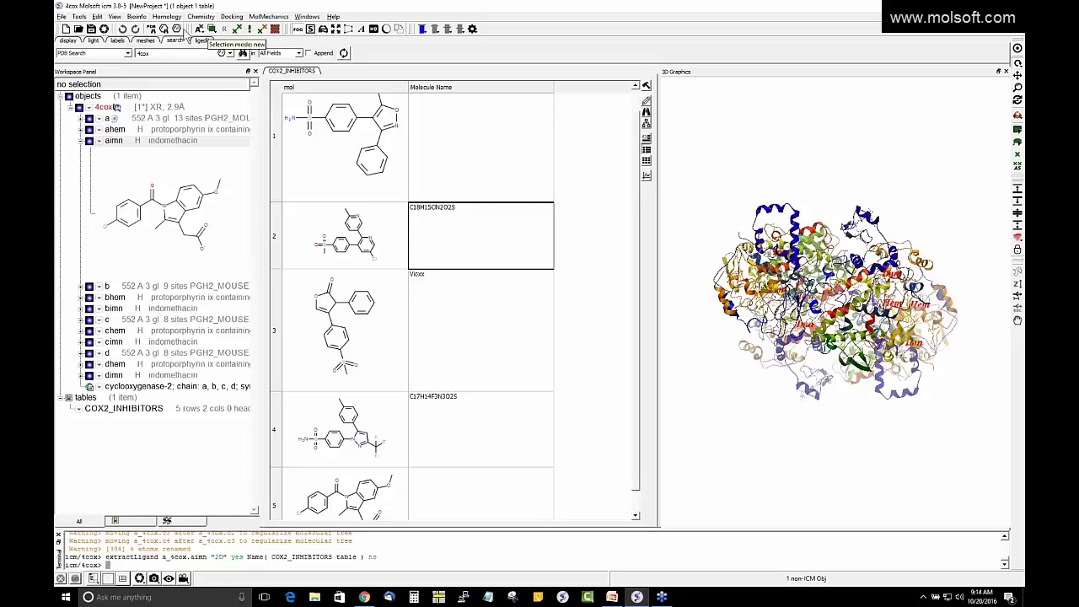
Step: Reopen the Molecule Editor and delete the whole structure left on its canvas
left_click(177, 29)
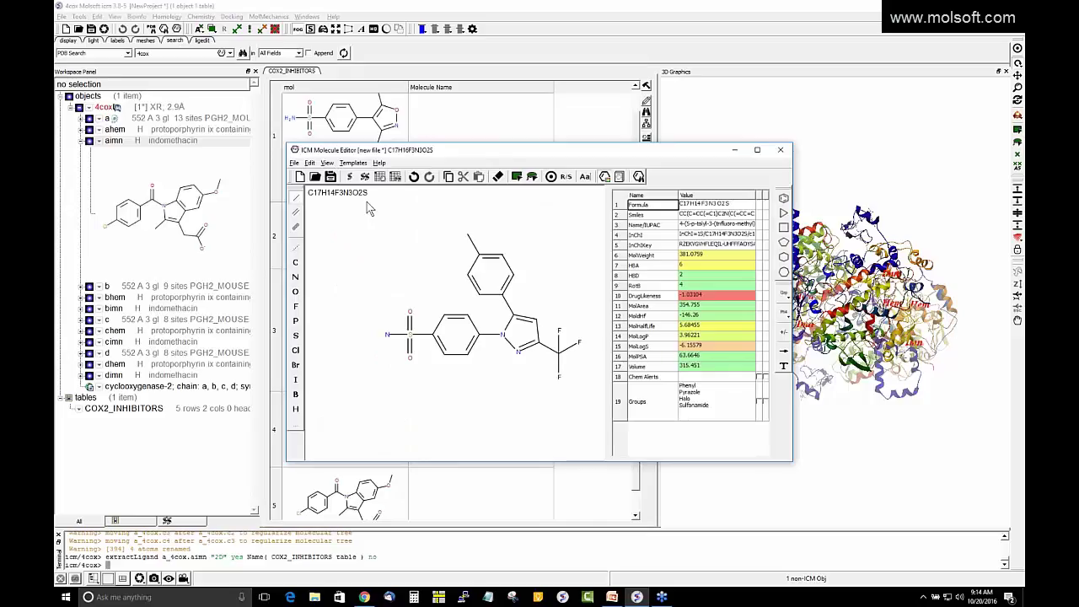
left_click_drag(374, 234, 600, 448)
key("Delete")
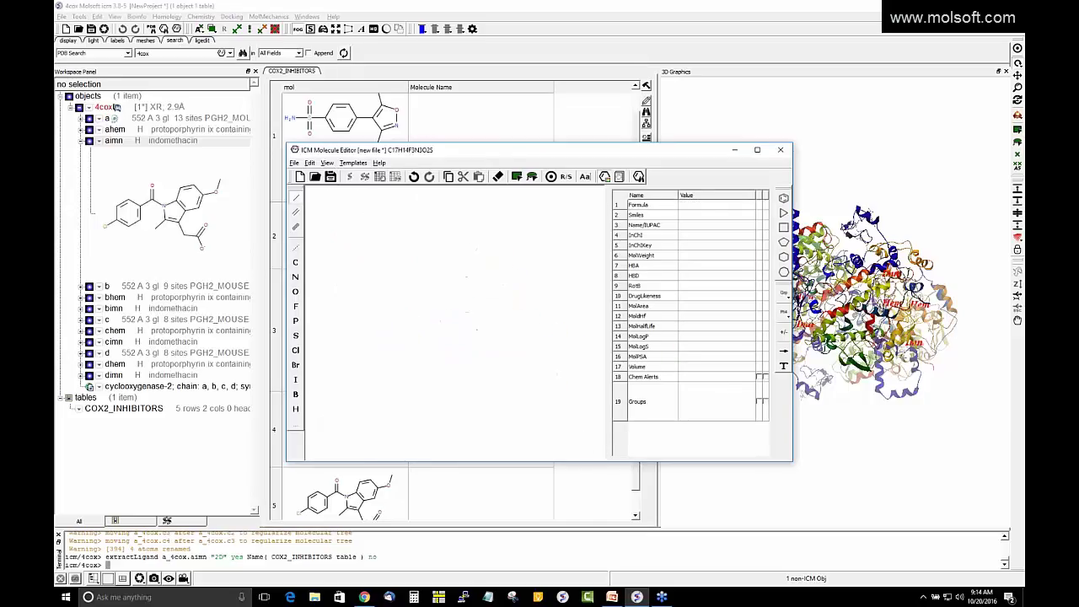
Step: Look through the Molecule Editor's Rings and Bicyclics templates and its display options
left_click(353, 163)
left_click(354, 163)
left_click(353, 163)
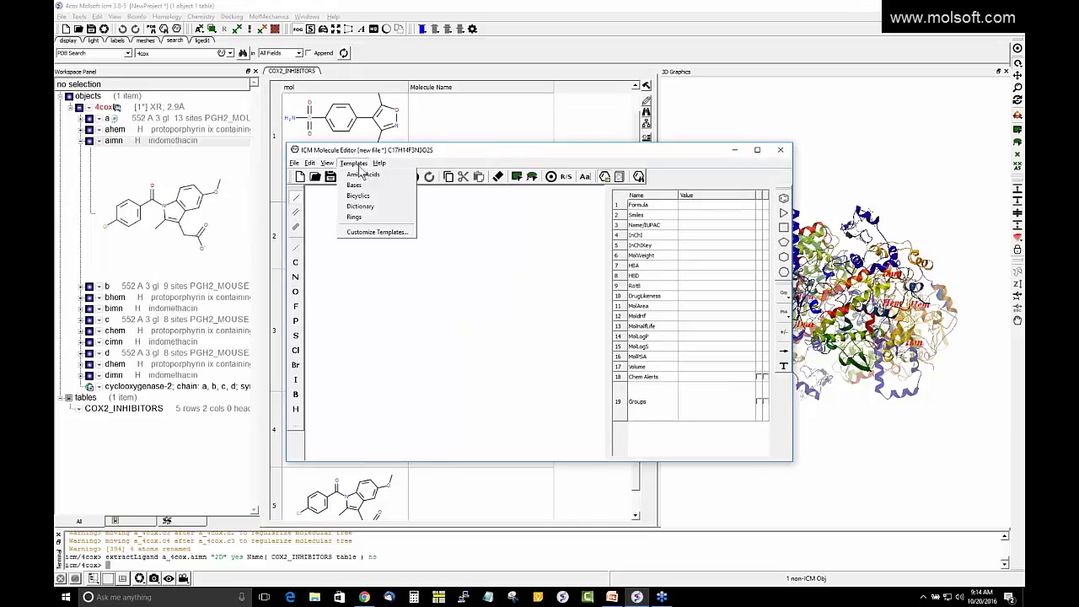
left_click(354, 216)
left_click(730, 149)
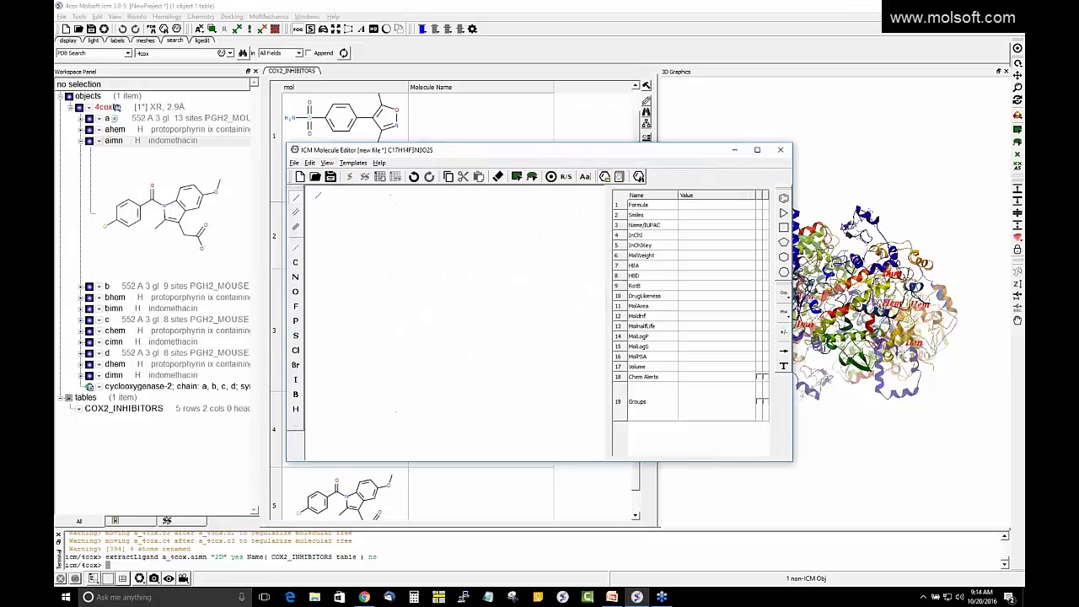
left_click(353, 163)
left_click(358, 195)
left_click(730, 149)
left_click(353, 163)
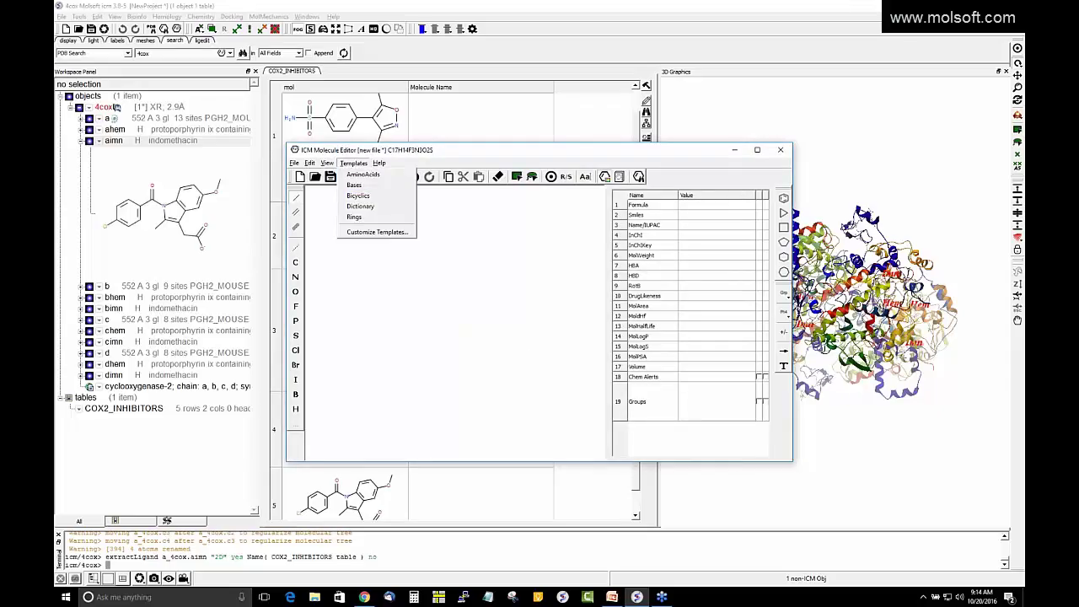
mouse_move(330, 166)
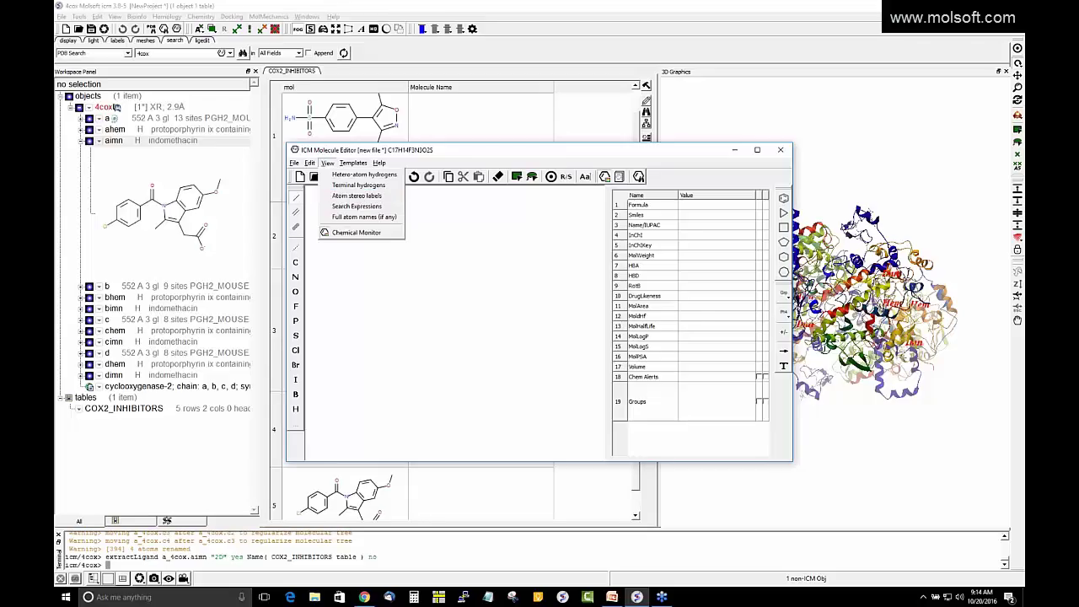
Step: Draw a single carbon-carbon bond on the empty canvas and set its stereo to Down
left_click(434, 289)
right_click(440, 295)
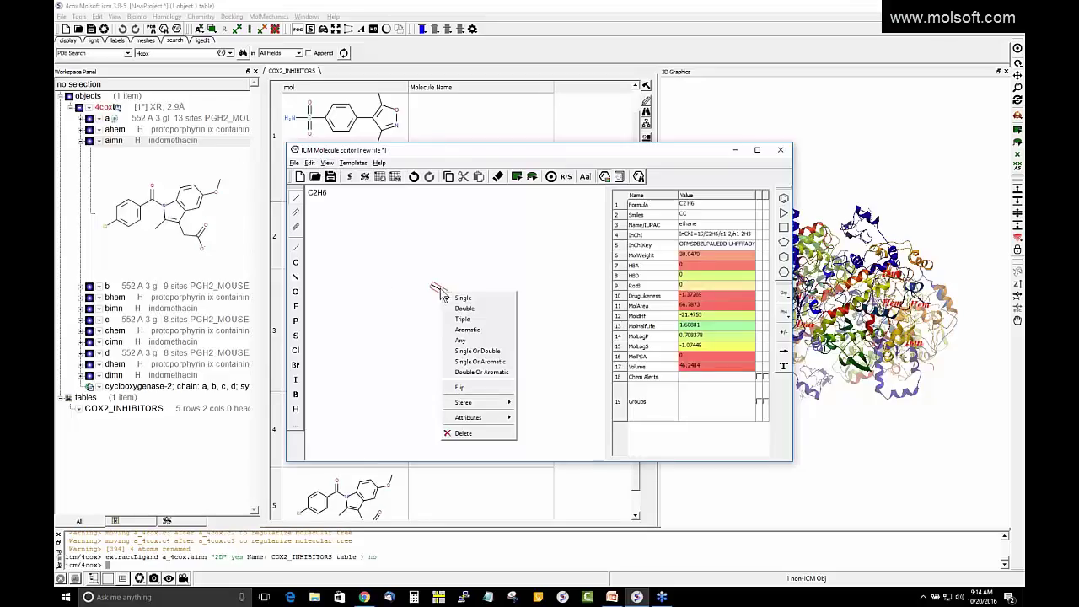
mouse_move(485, 402)
left_click(531, 425)
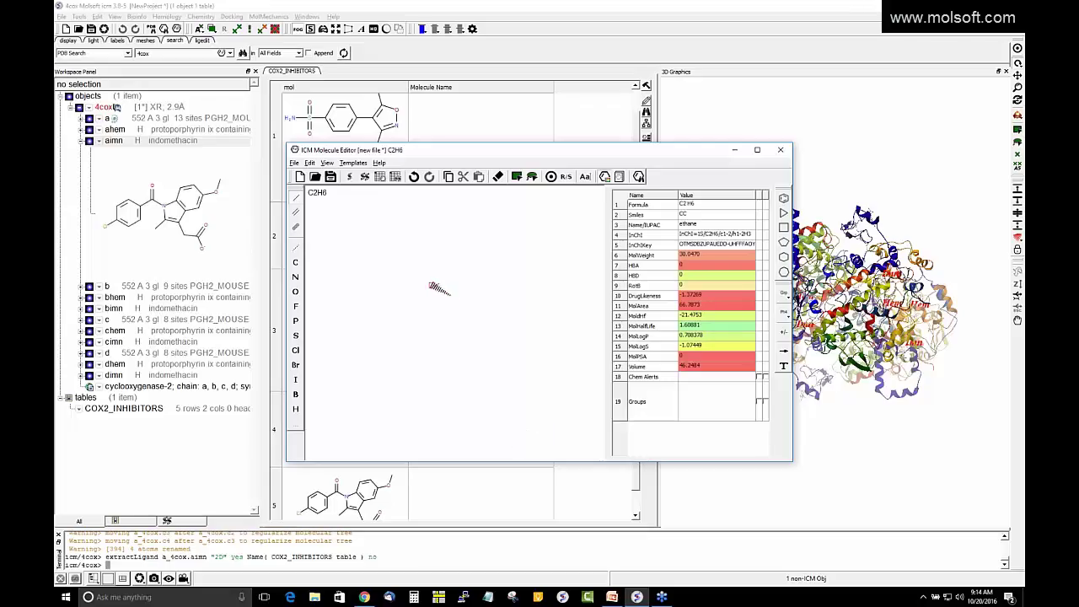
Step: Turn the bond's stereo off and delete the bond from the canvas
right_click(440, 290)
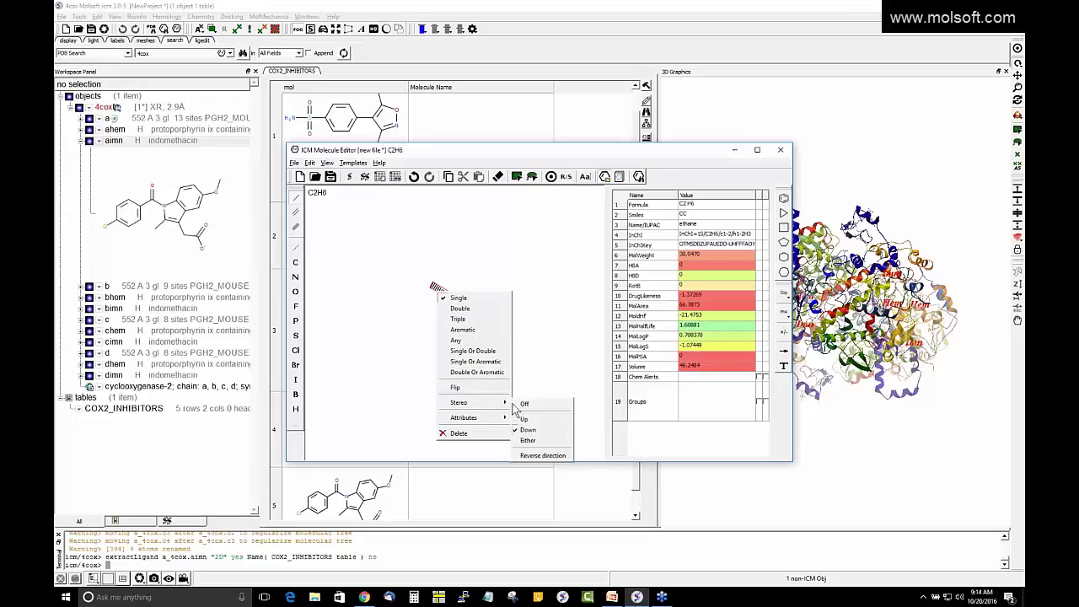
left_click(485, 268)
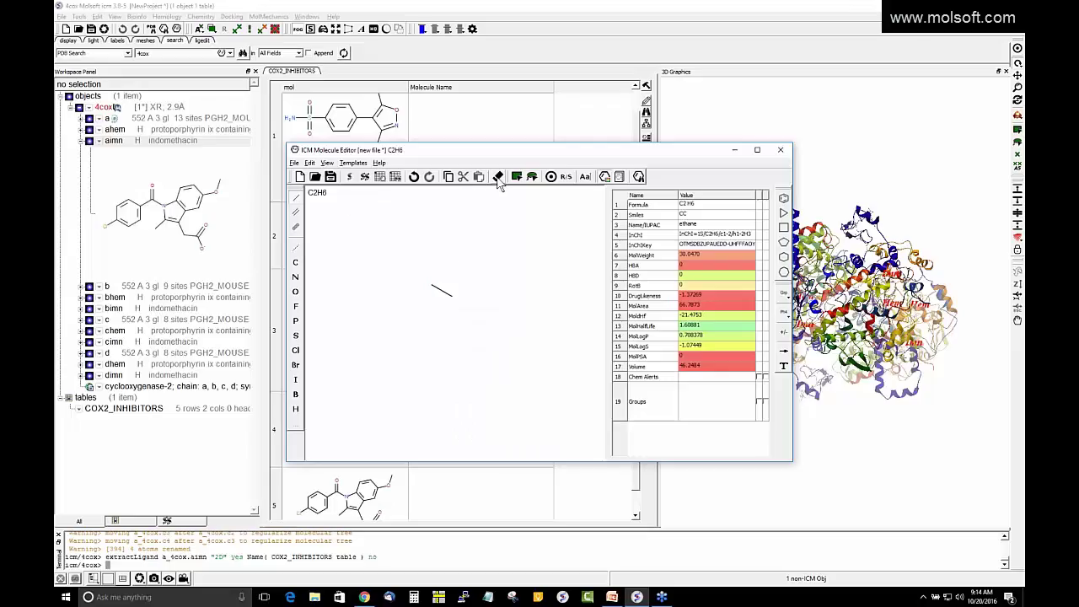
left_click_drag(409, 258, 505, 342)
key("Delete")
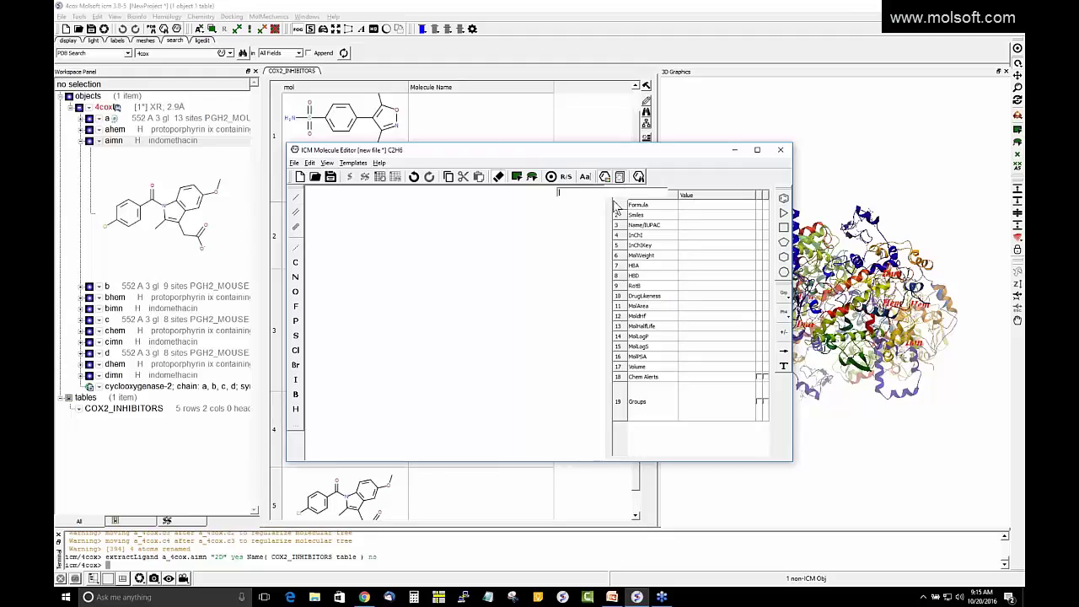
Step: Look up the compound name starting with "nabume" and insert Nabumetone into the Molecule Editor
key("BackSpace")
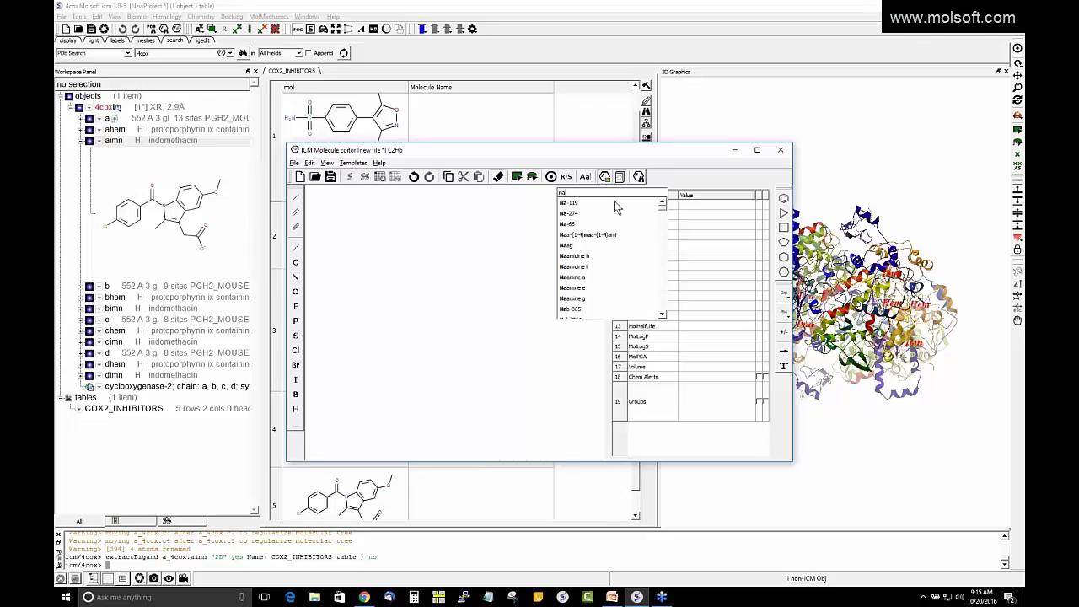
type("b")
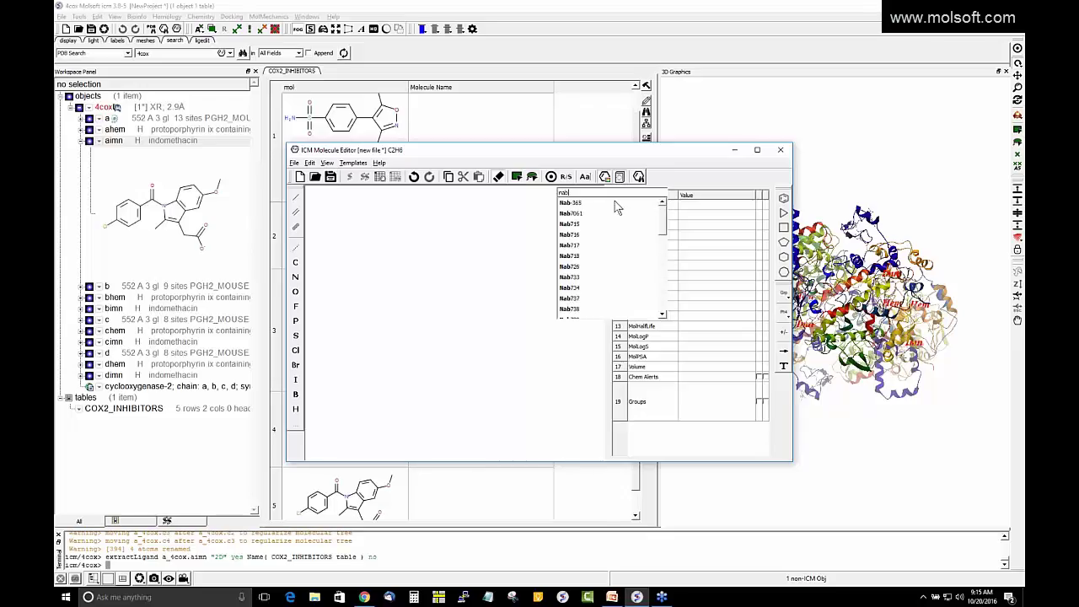
type("ume")
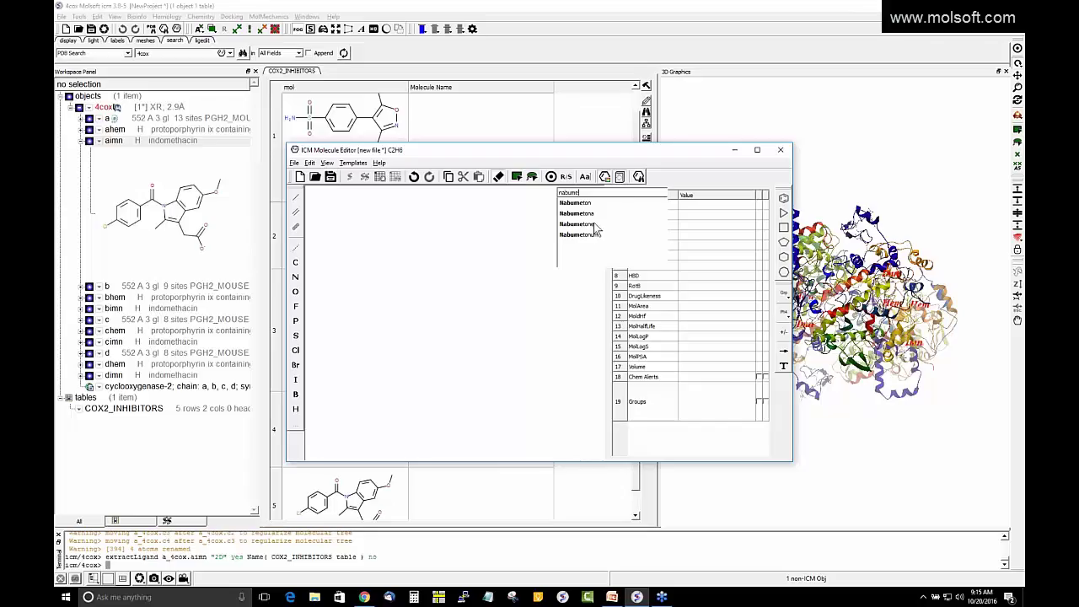
left_click(596, 224)
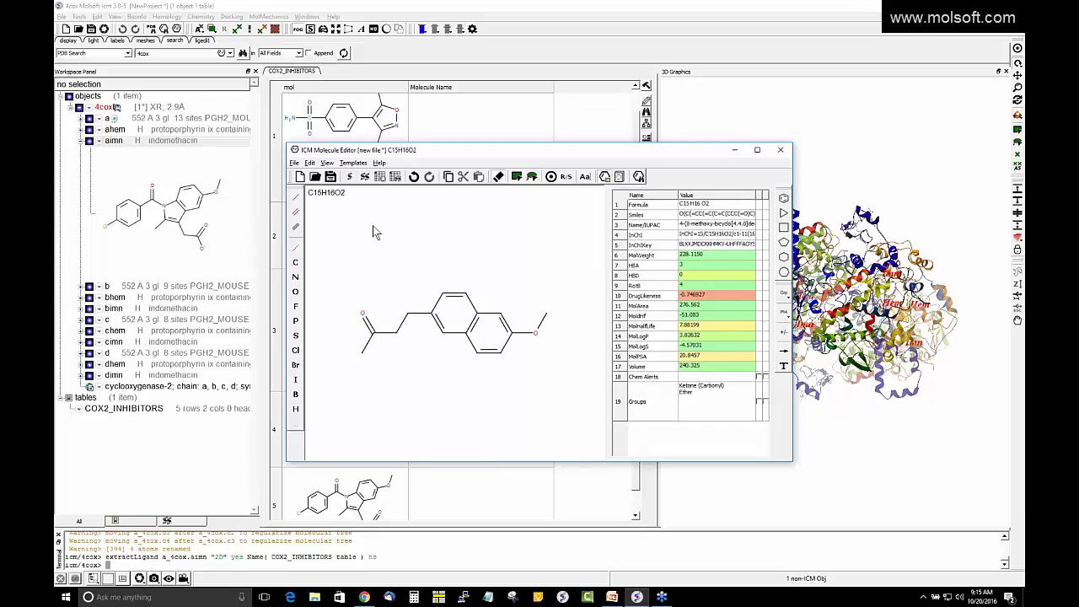
Step: Append the nabumetone structure to the COX2_INHIBITORS table under the name C15H16O2 and close the Molecule Editor
left_click(380, 178)
left_click(529, 323)
left_click(781, 151)
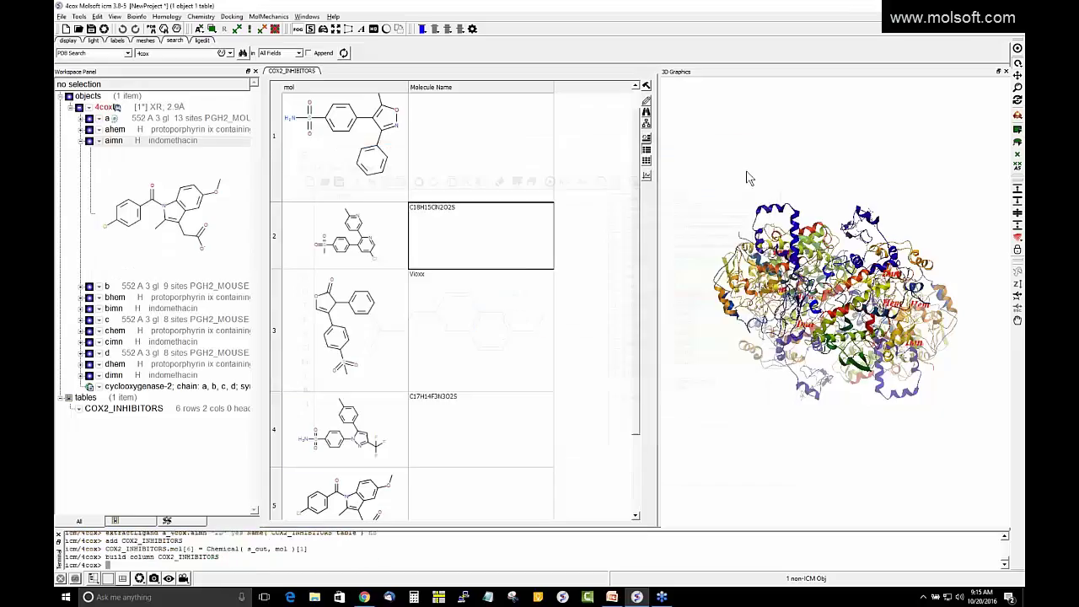
Step: Reduce the heights of rows 3 and 1 in the COX2_INHIBITORS table to fit more compounds
left_click_drag(277, 347, 277, 345)
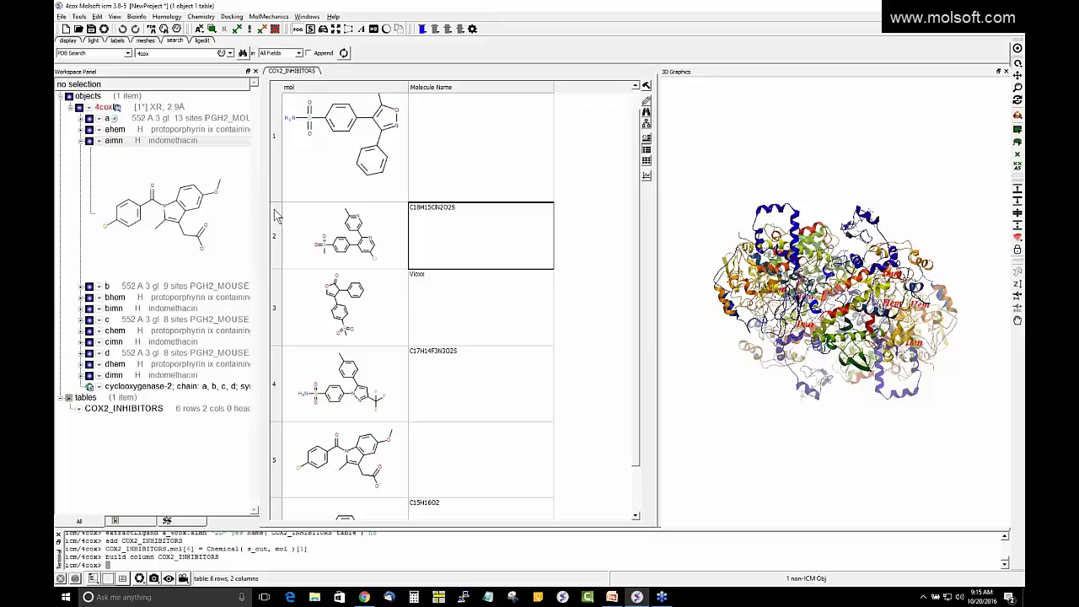
left_click_drag(275, 202, 275, 155)
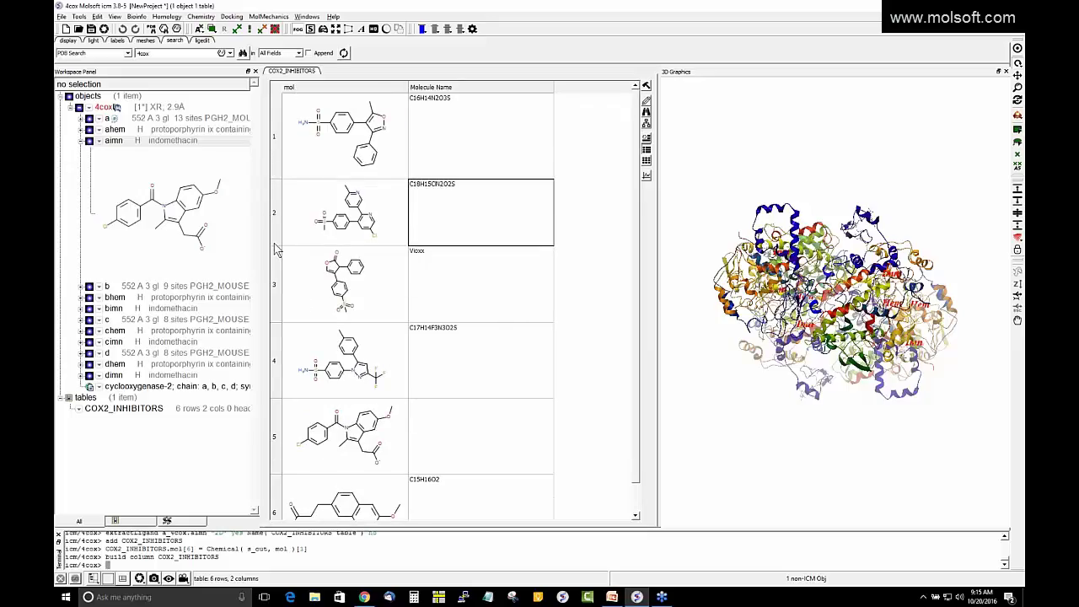
Step: Delete the 4cox object from the workspace and close the 3D Graphics and Workspace panels
scroll(346, 312, "down", 1)
scroll(344, 307, "up", 1)
left_click(81, 141)
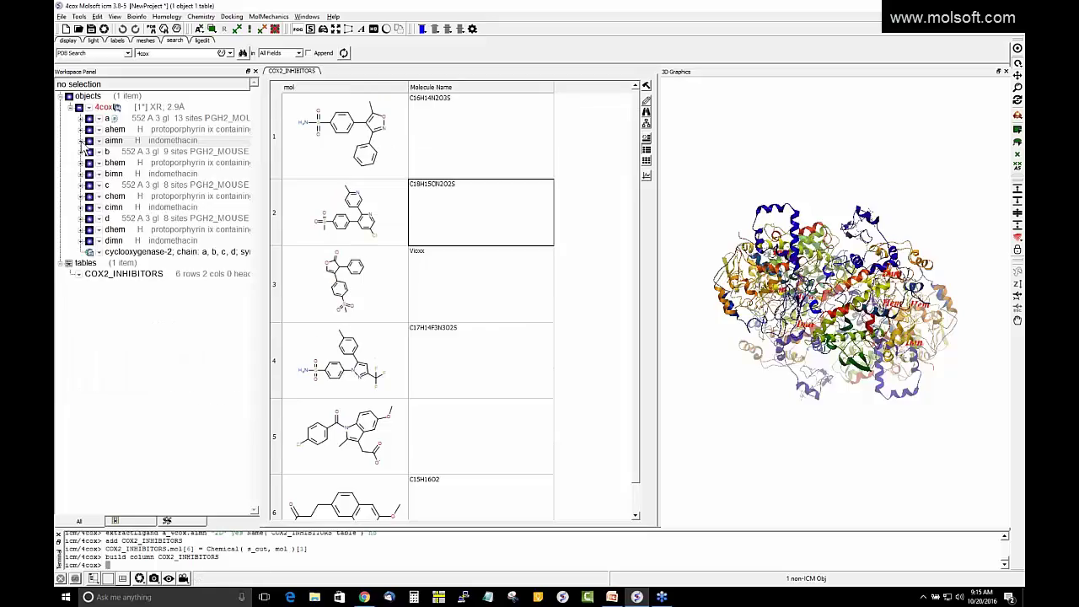
right_click(107, 112)
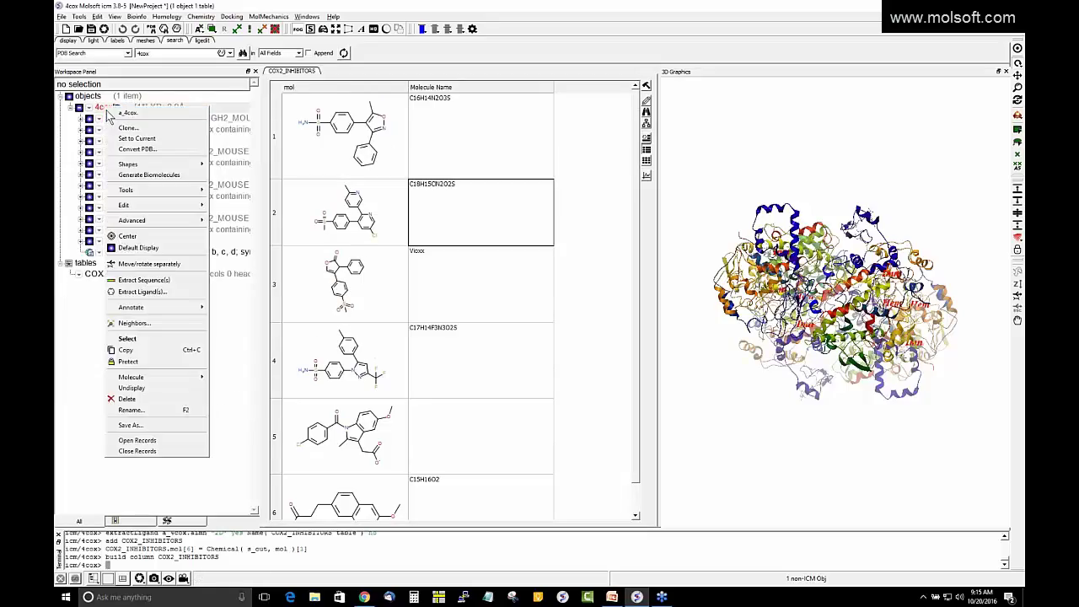
left_click(166, 406)
left_click(513, 306)
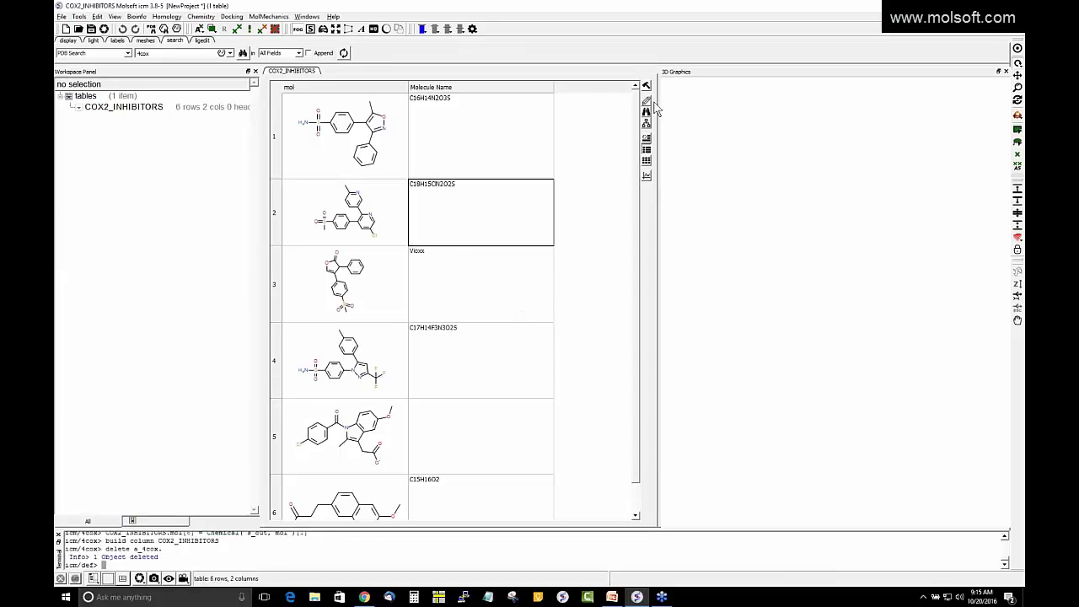
left_click(1006, 71)
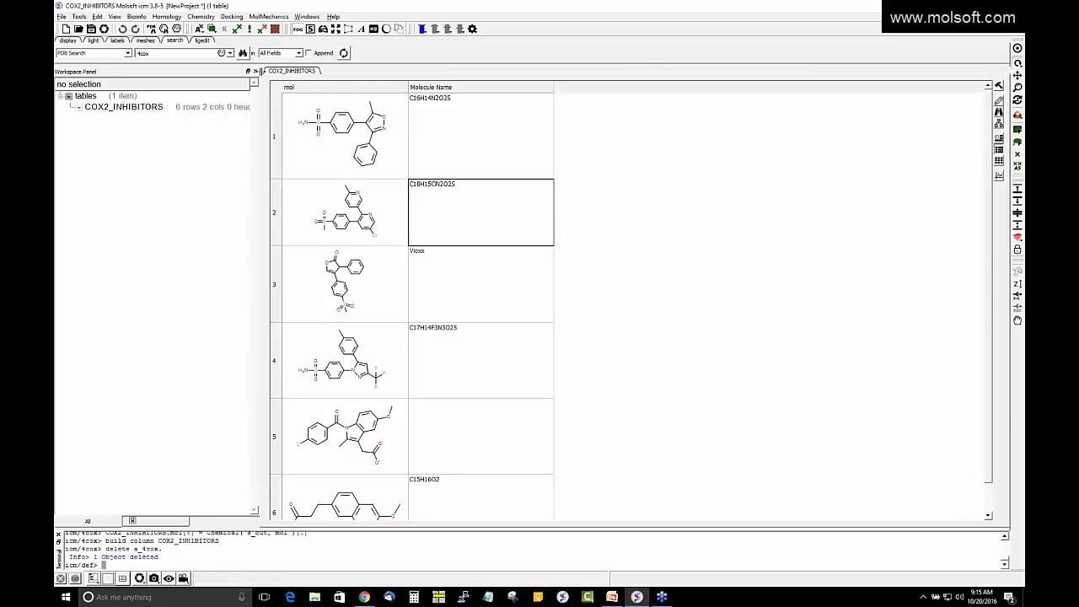
left_click(255, 71)
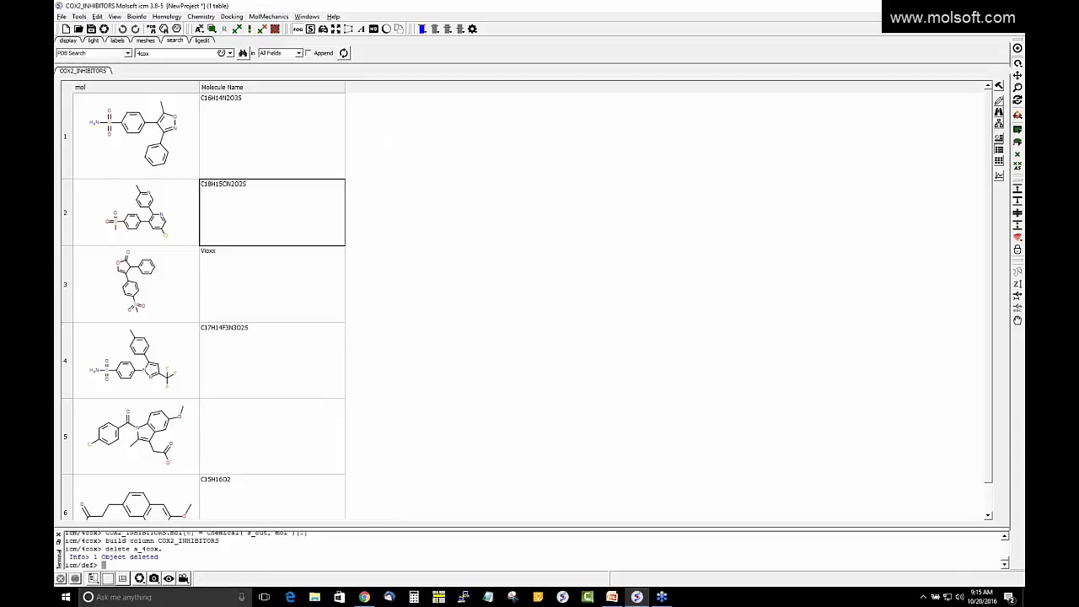
Step: Switch the search source to ChEMBL and look over its structure-drawing input and searchable fields
left_click(128, 53)
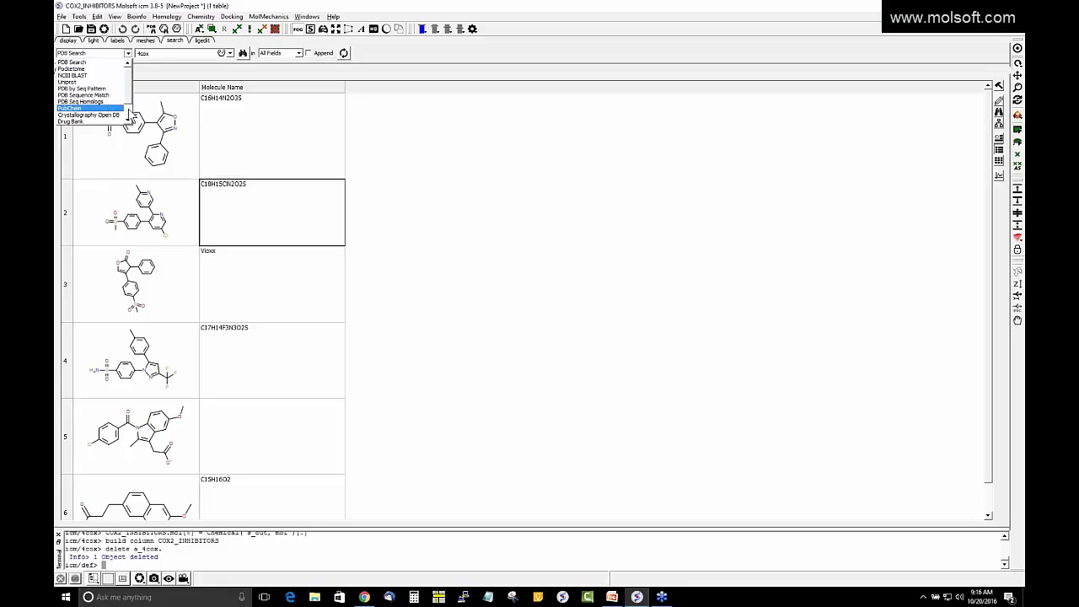
scroll(131, 118, "down", 1)
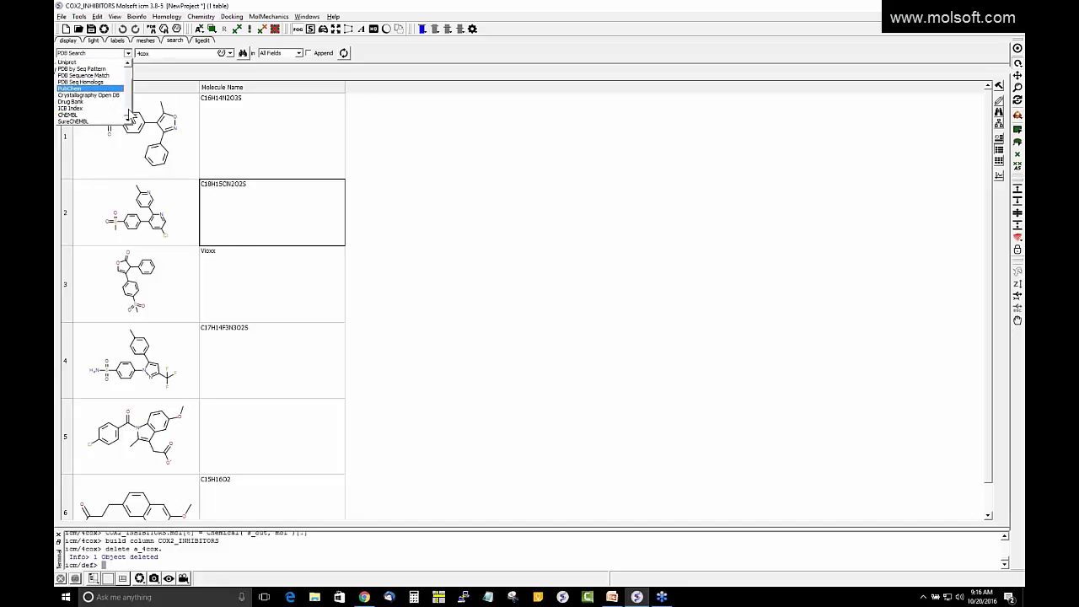
left_click(84, 114)
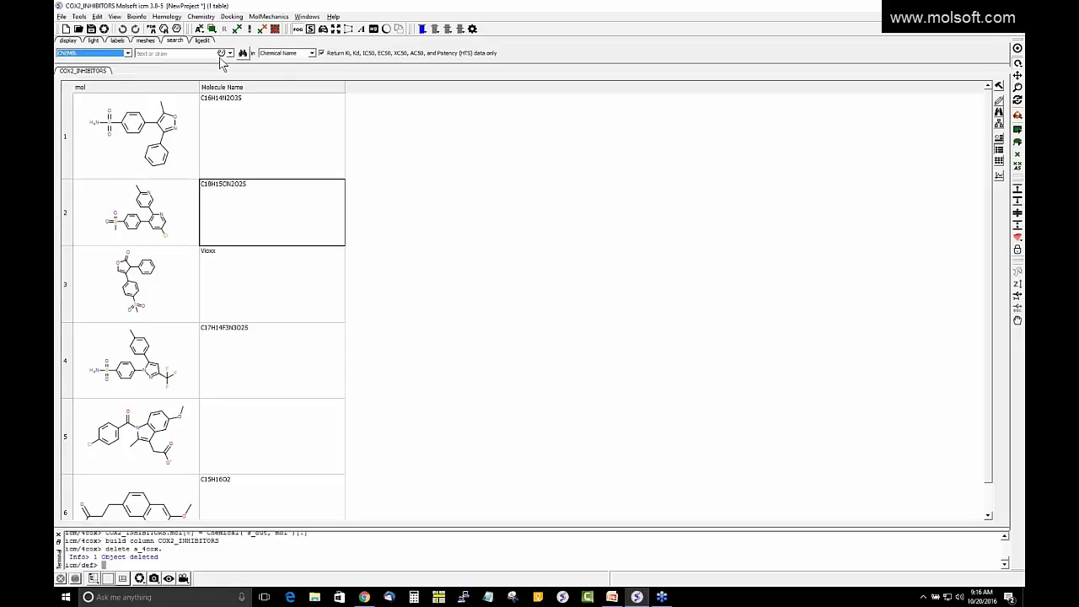
left_click(219, 54)
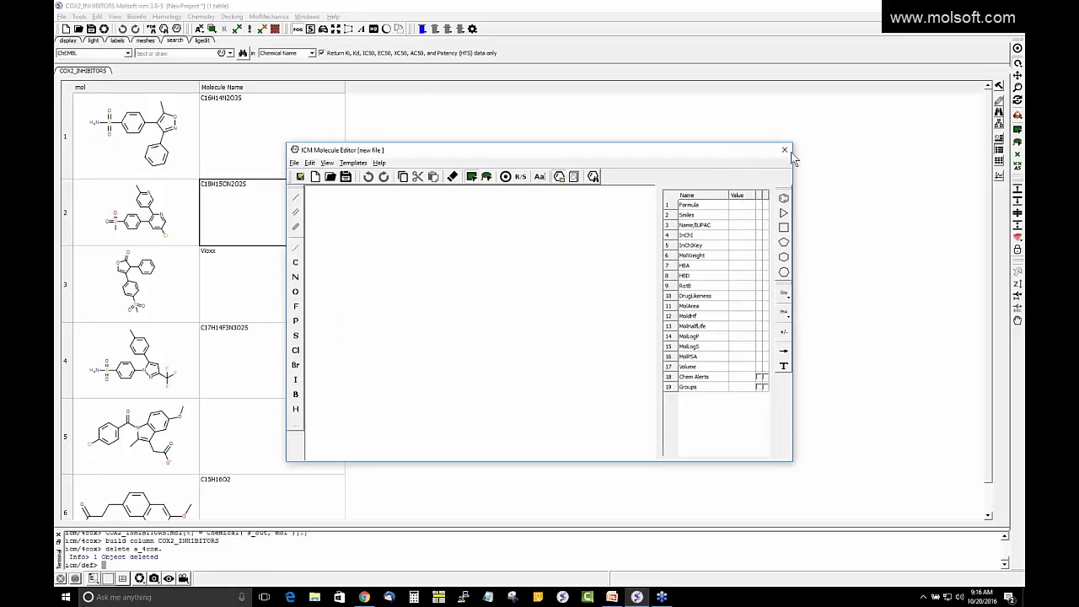
left_click(784, 151)
left_click(296, 55)
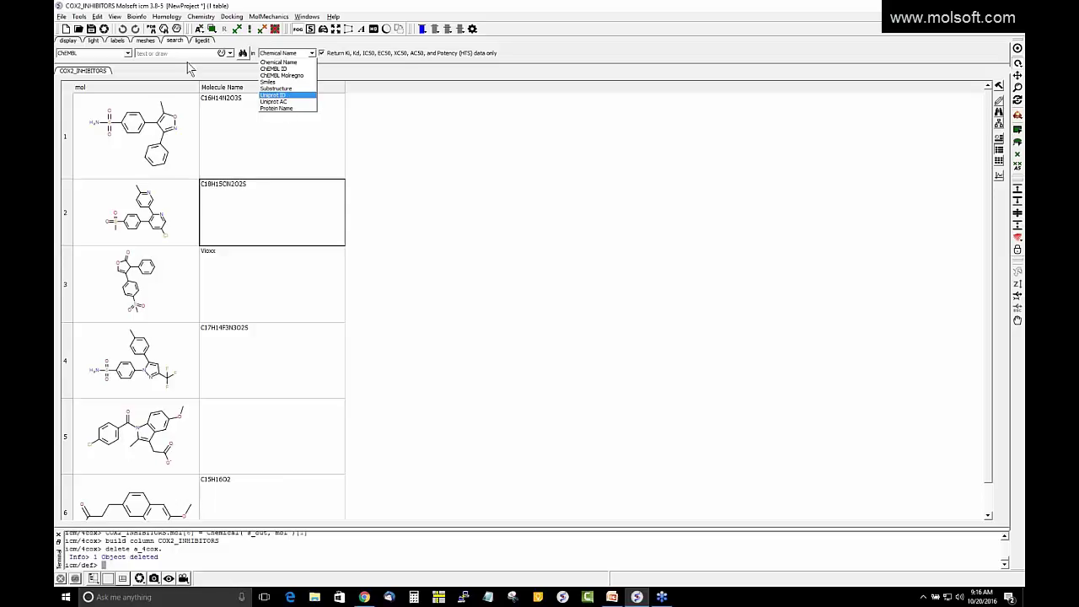
left_click(137, 53)
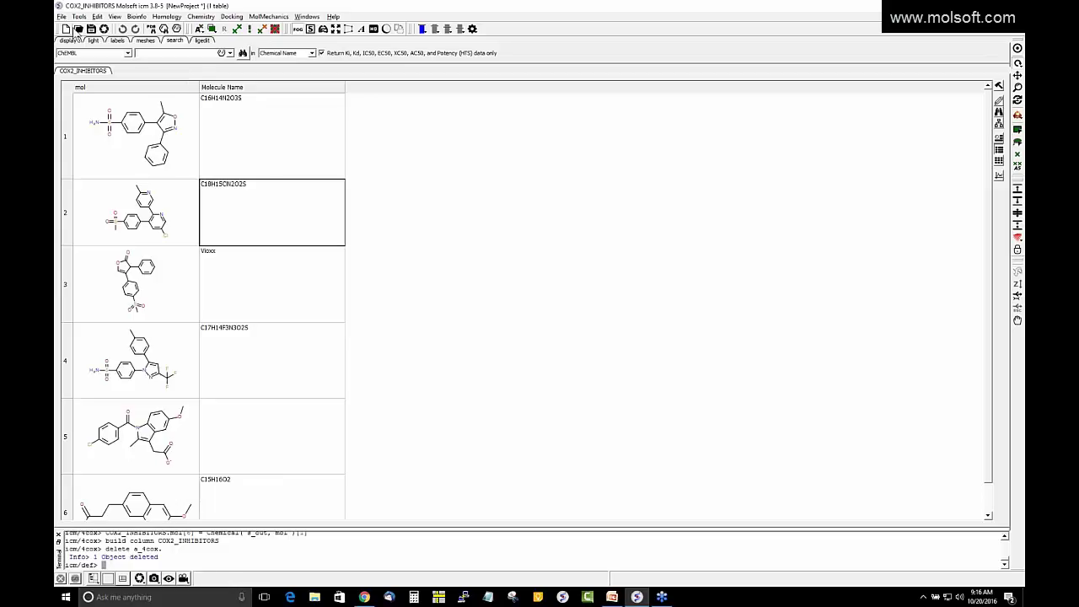
Step: Open cox2_chembl.sdf from the icm_chemist_webina_2016 folder and look over the table's activity columns
left_click(62, 16)
mouse_move(112, 245)
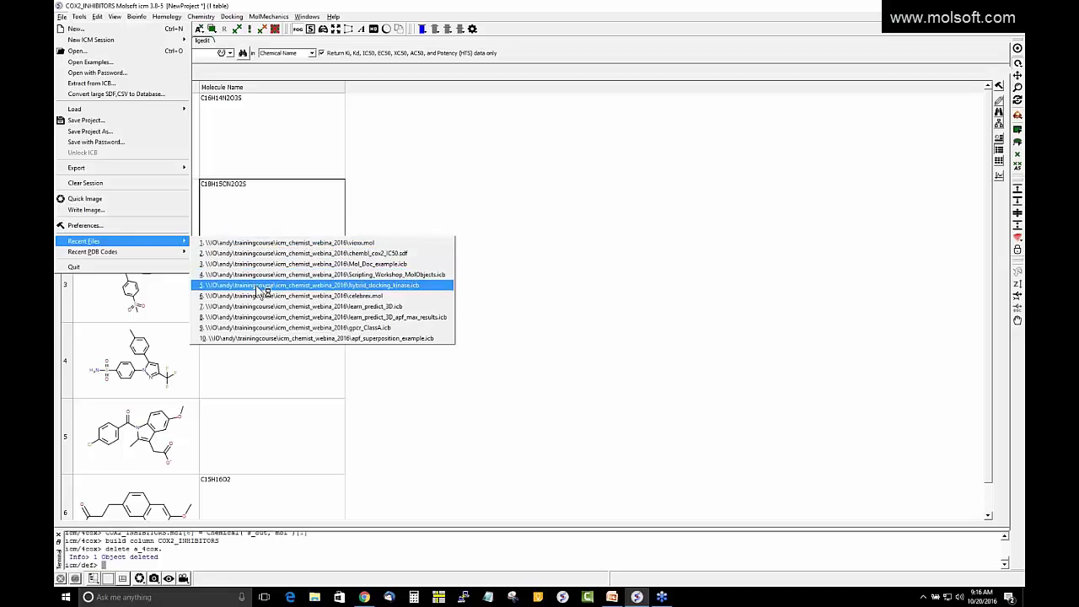
left_click(77, 50)
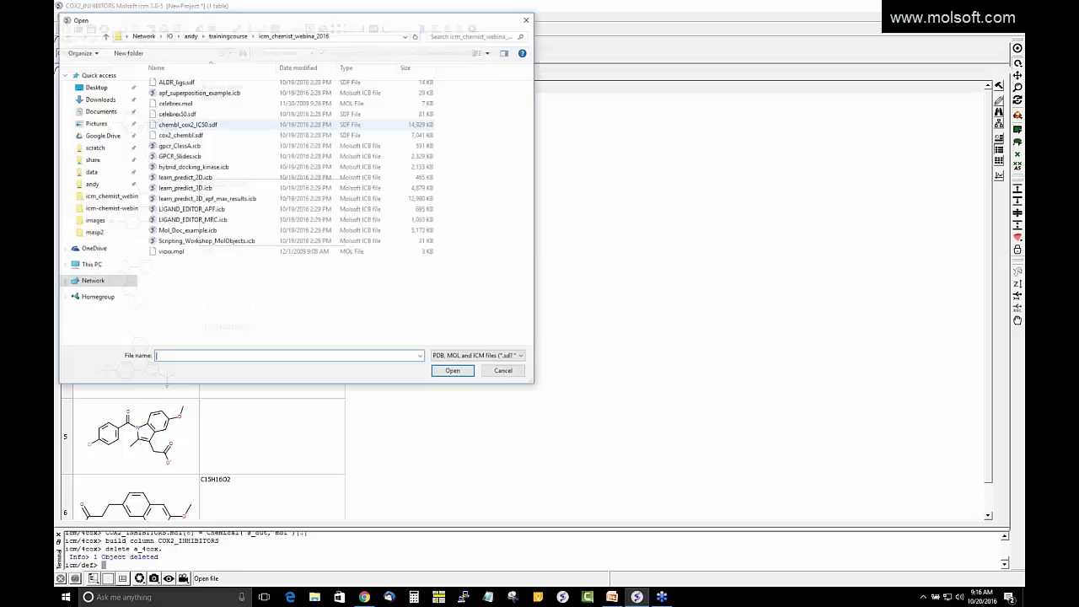
double_click(187, 135)
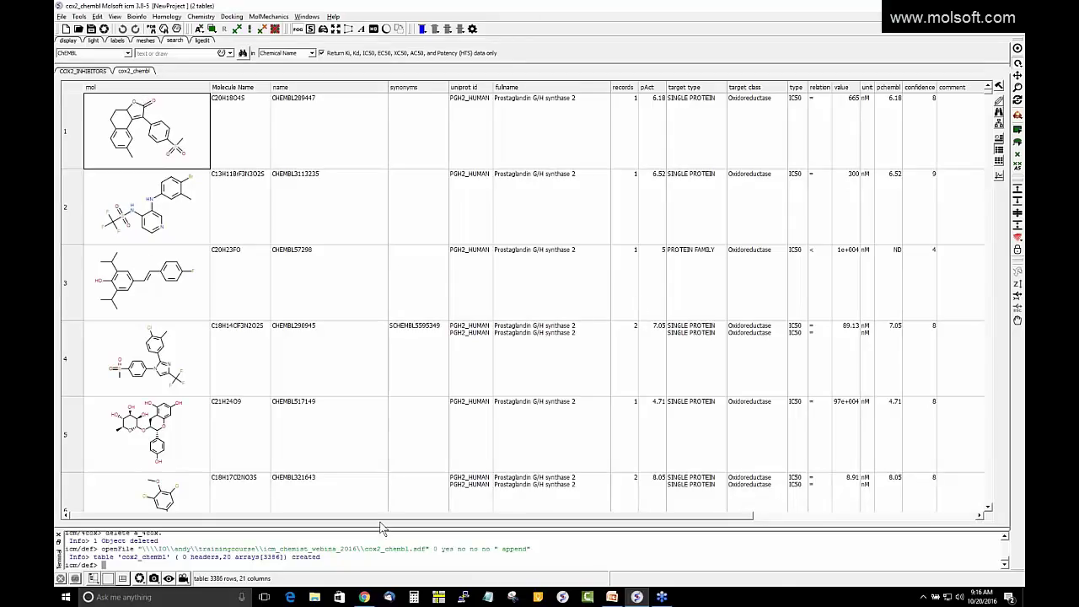
left_click_drag(390, 515, 482, 515)
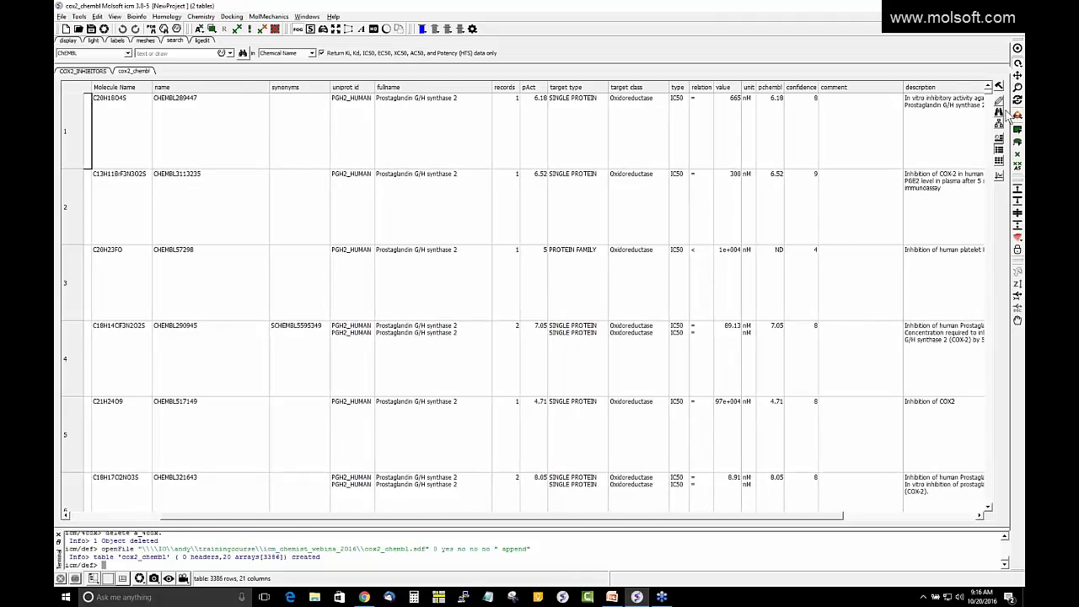
mouse_move(989, 92)
left_mouse_down()
mouse_move(988, 129)
mouse_move(987, 85)
left_mouse_up()
left_click(133, 516)
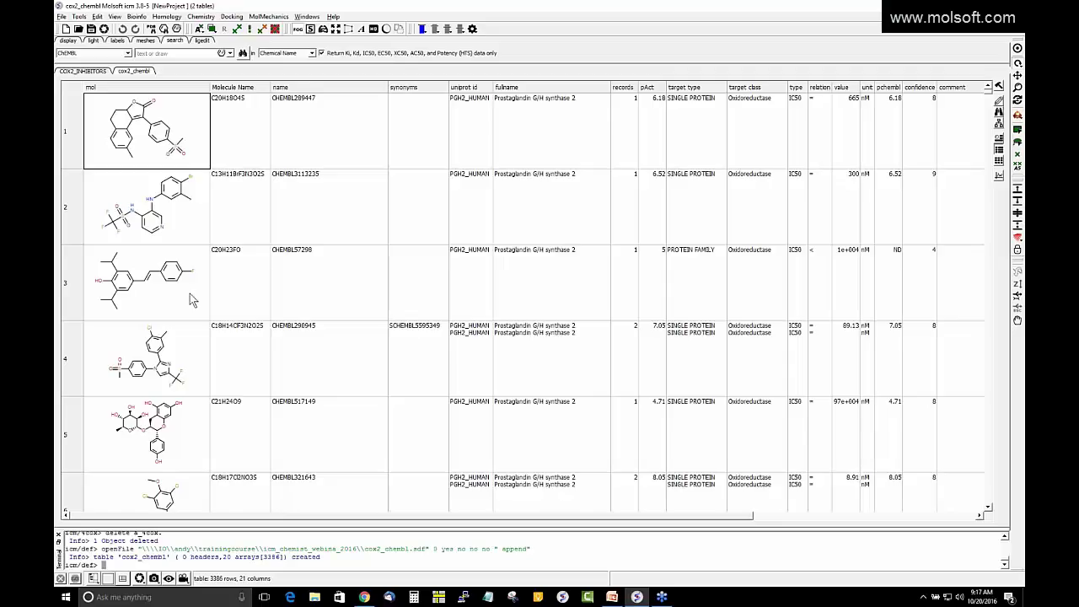
Step: Show the COX2_INHIBITORS and cox2_chembl tables side by side and close the terminal panel
left_click(100, 72)
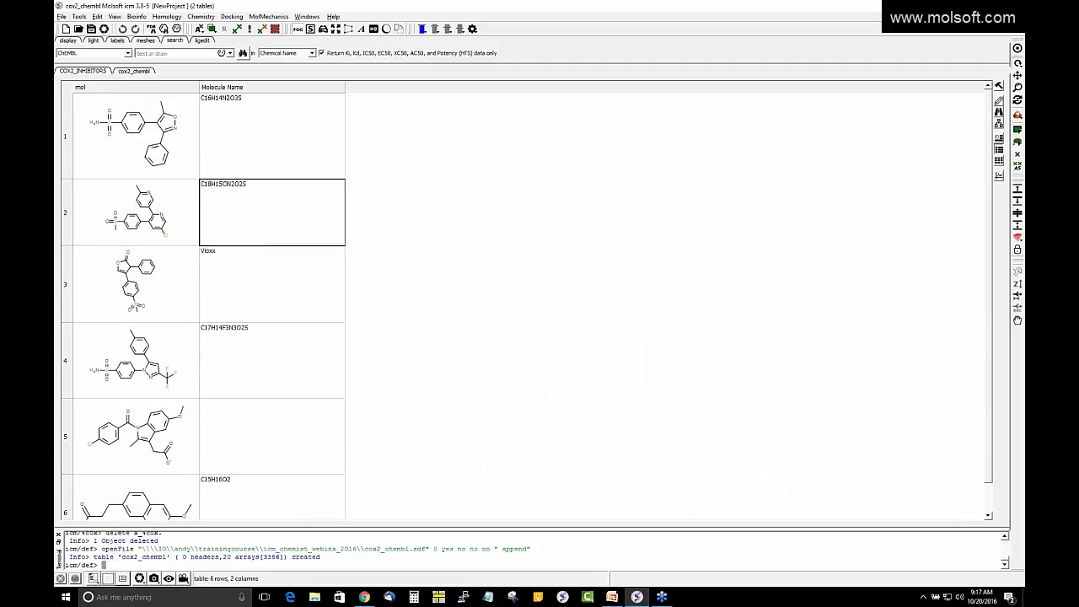
left_click(132, 72)
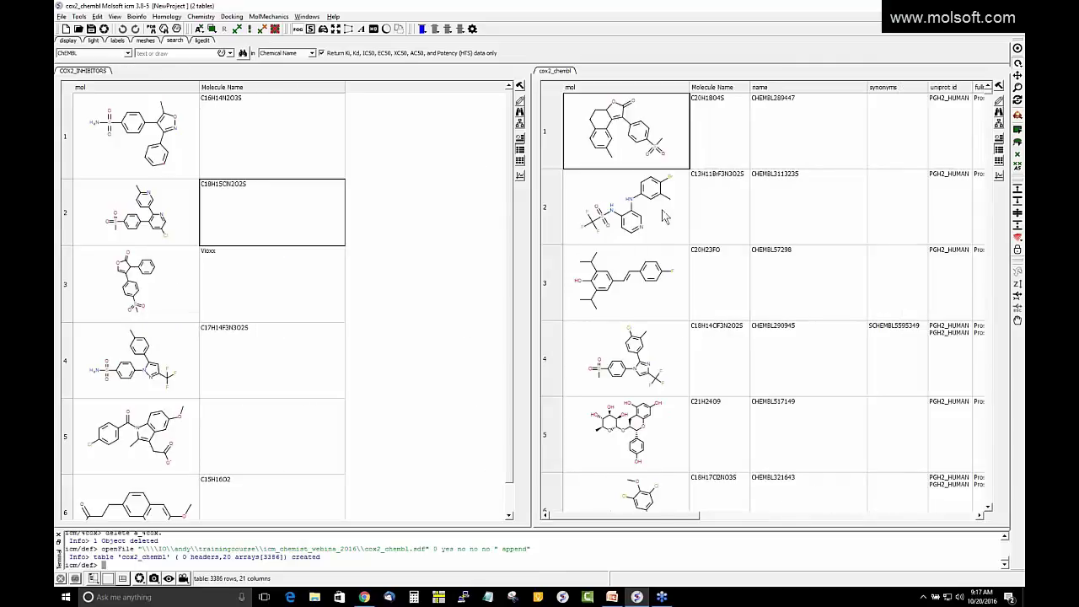
left_click_drag(990, 93, 1004, 541)
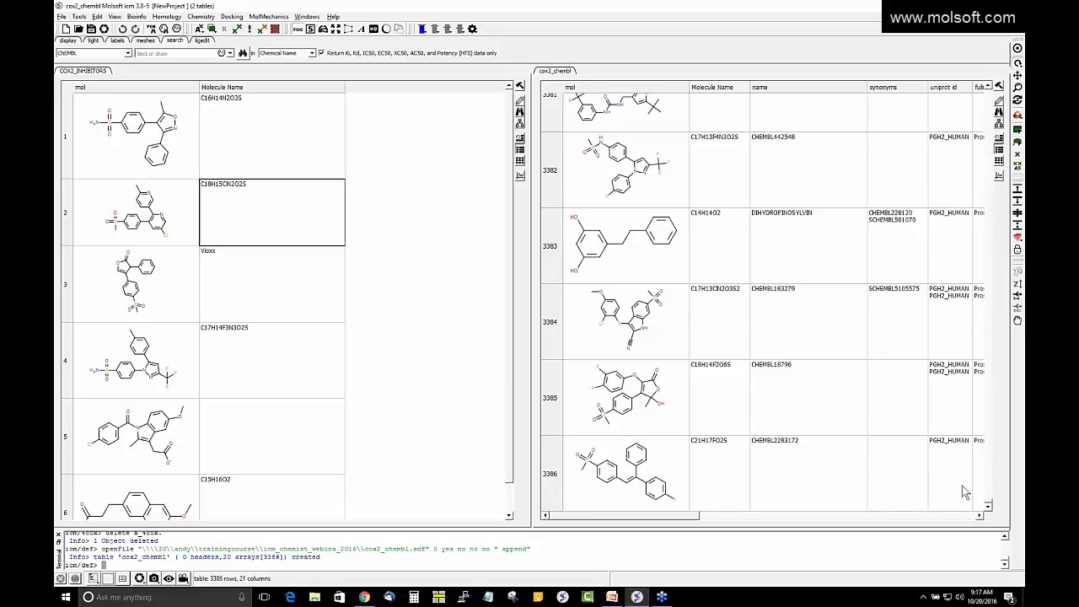
left_click_drag(988, 499, 988, 92)
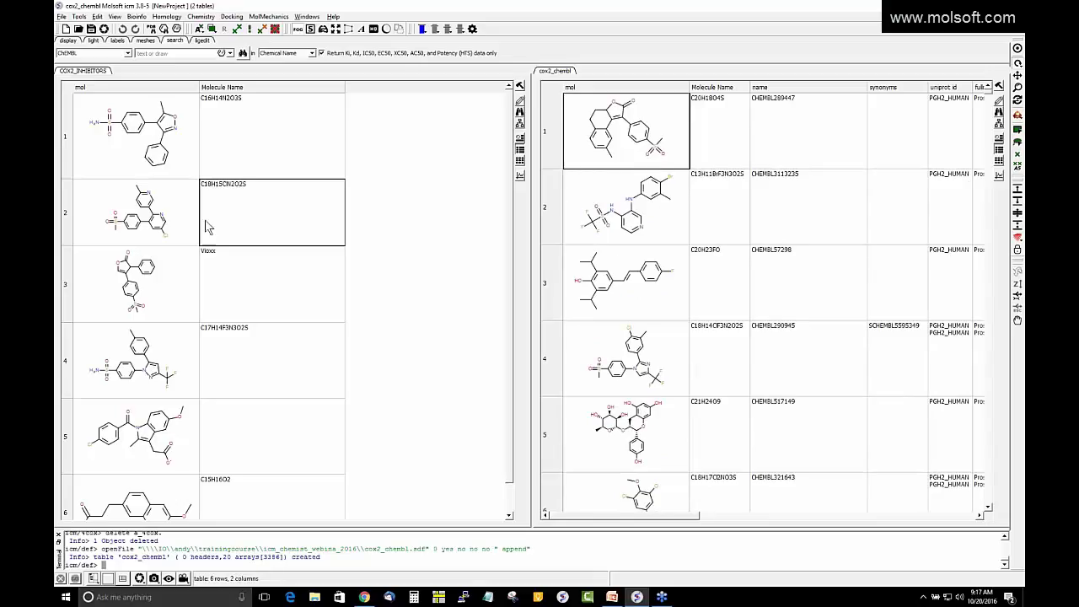
left_click(58, 535)
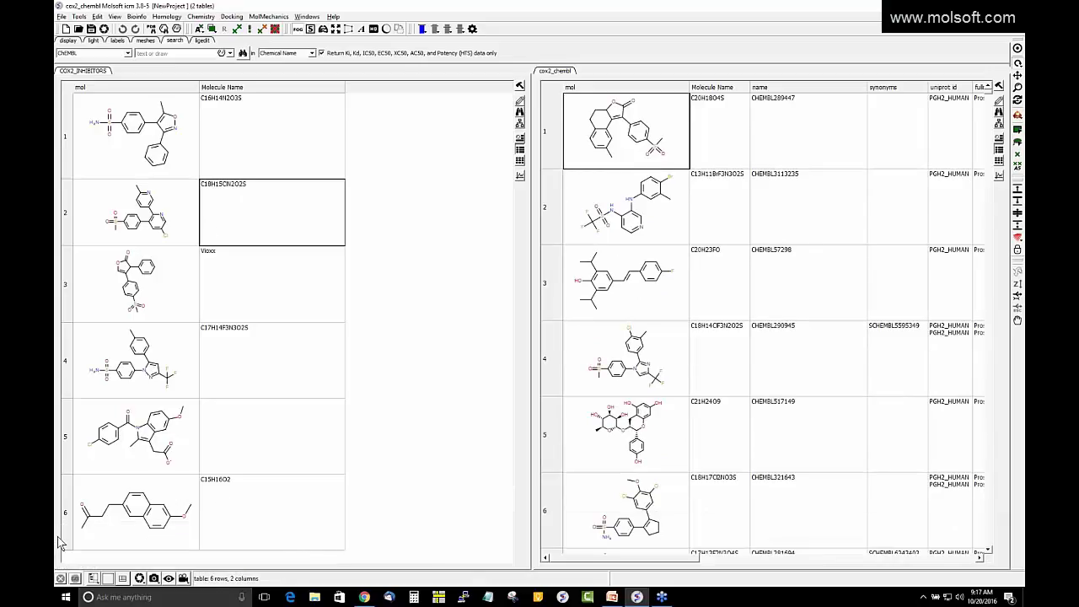
Step: Compare COX2_INHIBITORS with cox2_chembl as the second table by similarity at distance 0.5, selecting the matching records
left_click(201, 17)
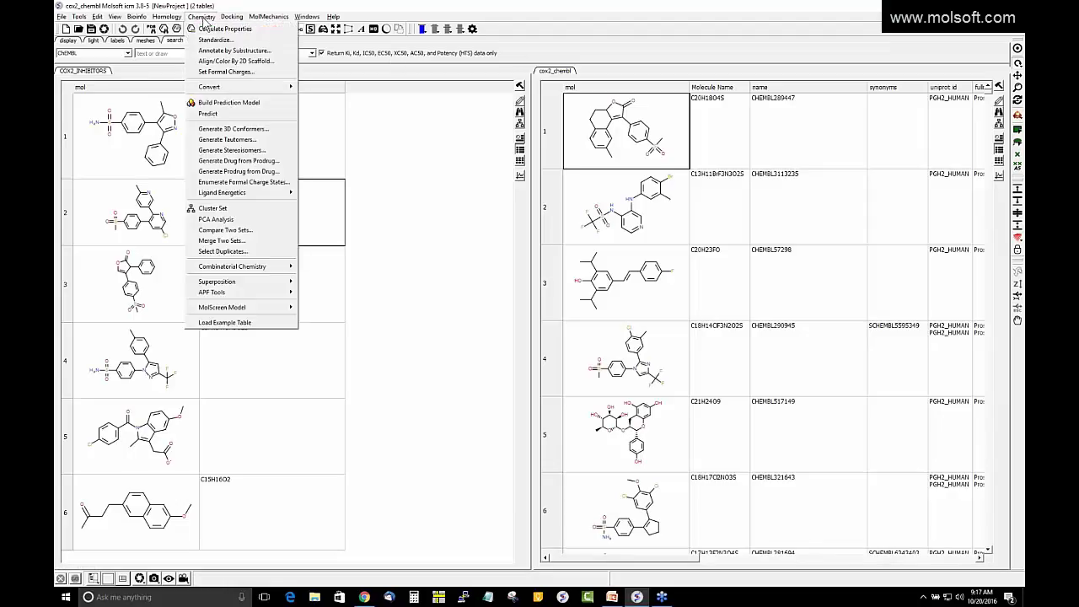
left_click(209, 232)
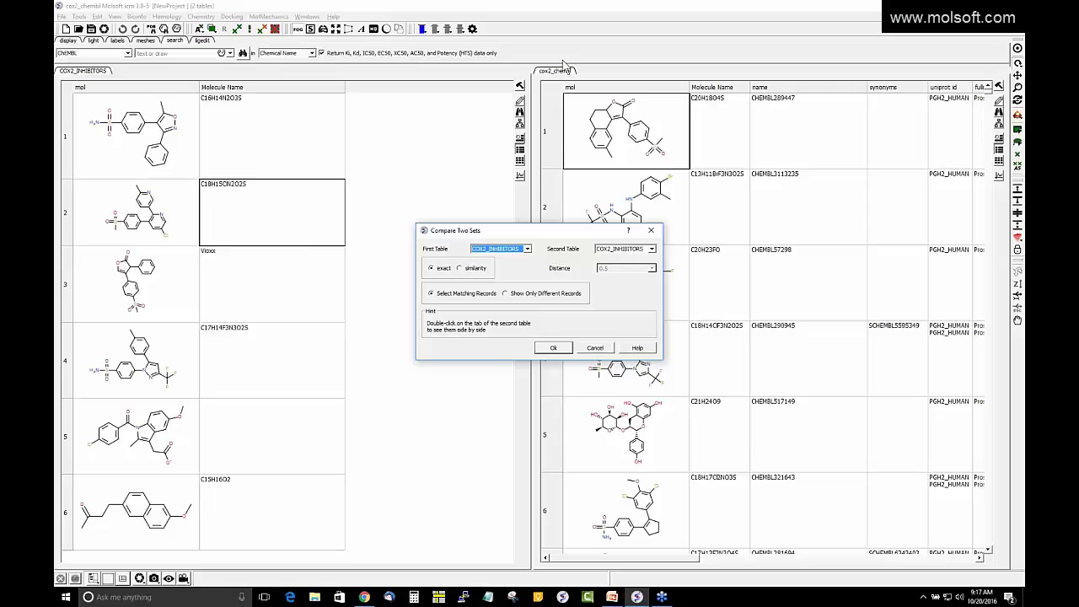
left_click(652, 250)
left_click(628, 261)
left_click(460, 269)
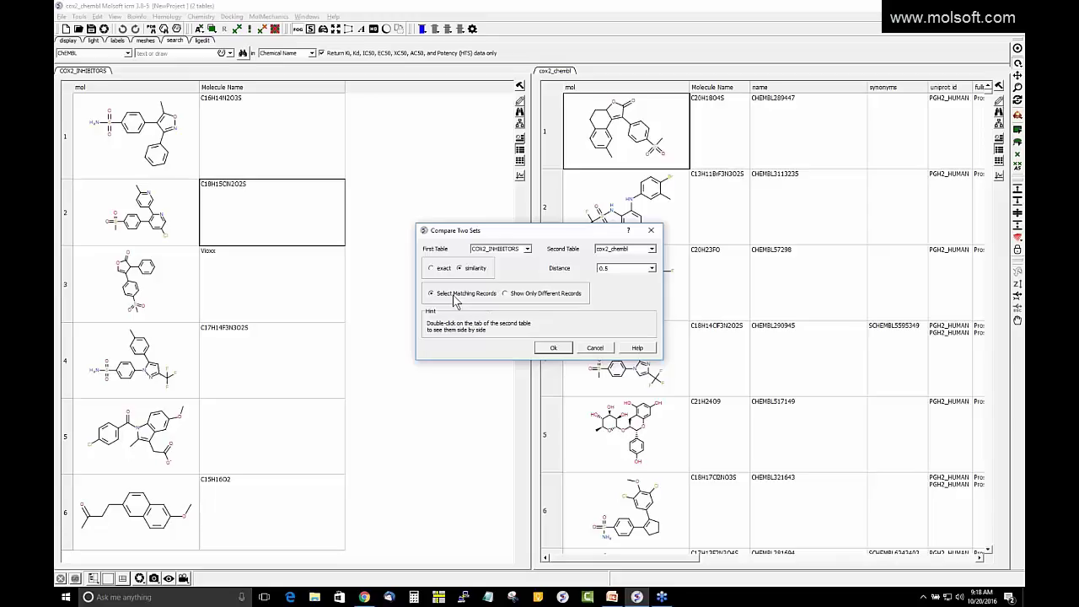
left_click(553, 349)
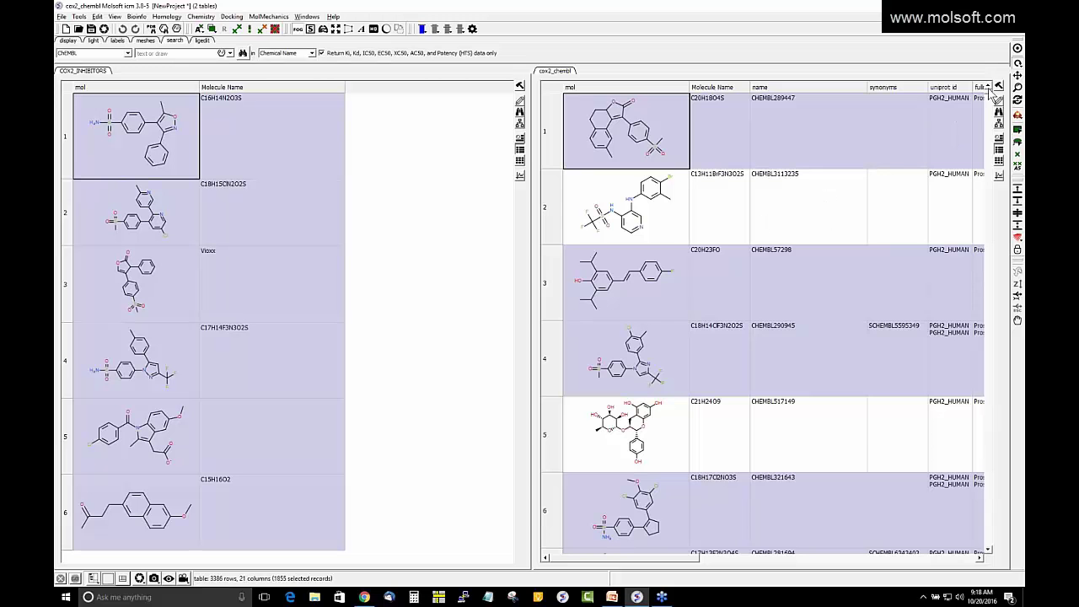
Step: Copy the selected matching rows of cox2_chembl into a new ICM table named cox2_similarity05
left_click_drag(992, 99, 998, 140)
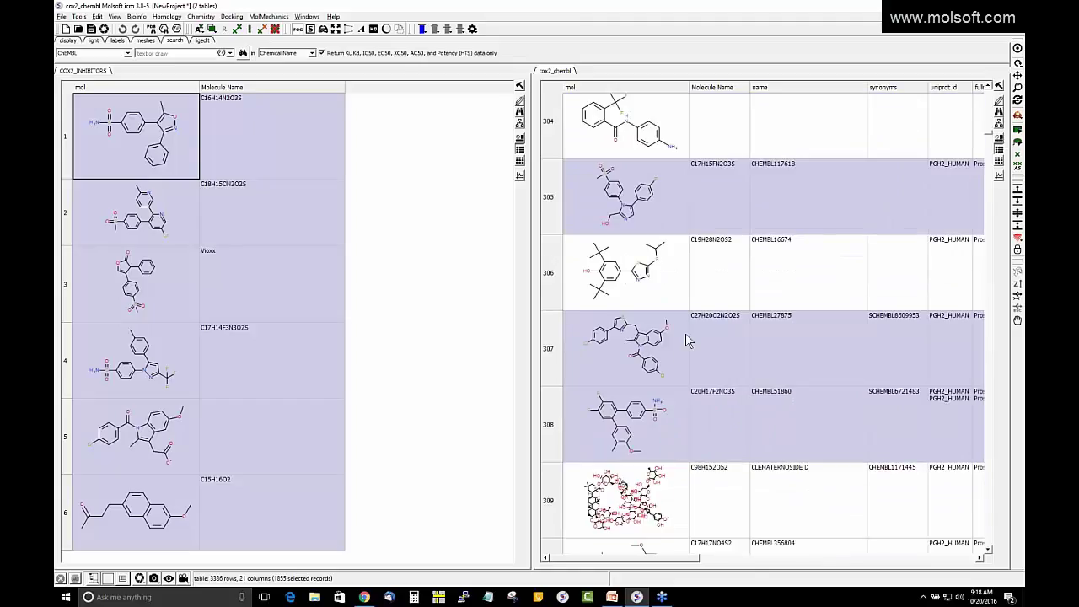
scroll(624, 299, "up", 1)
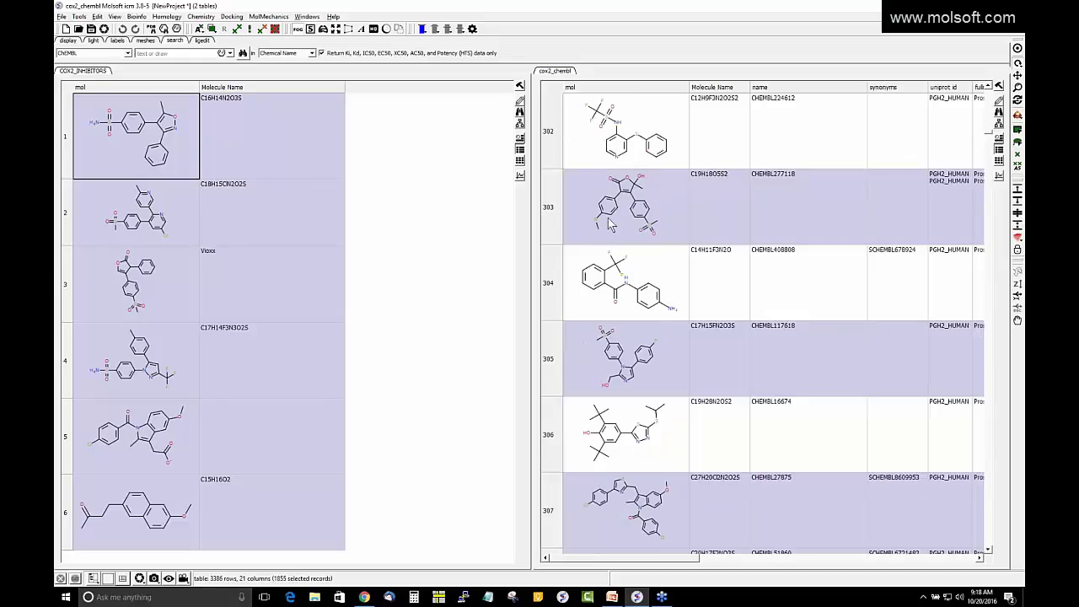
right_click(658, 212)
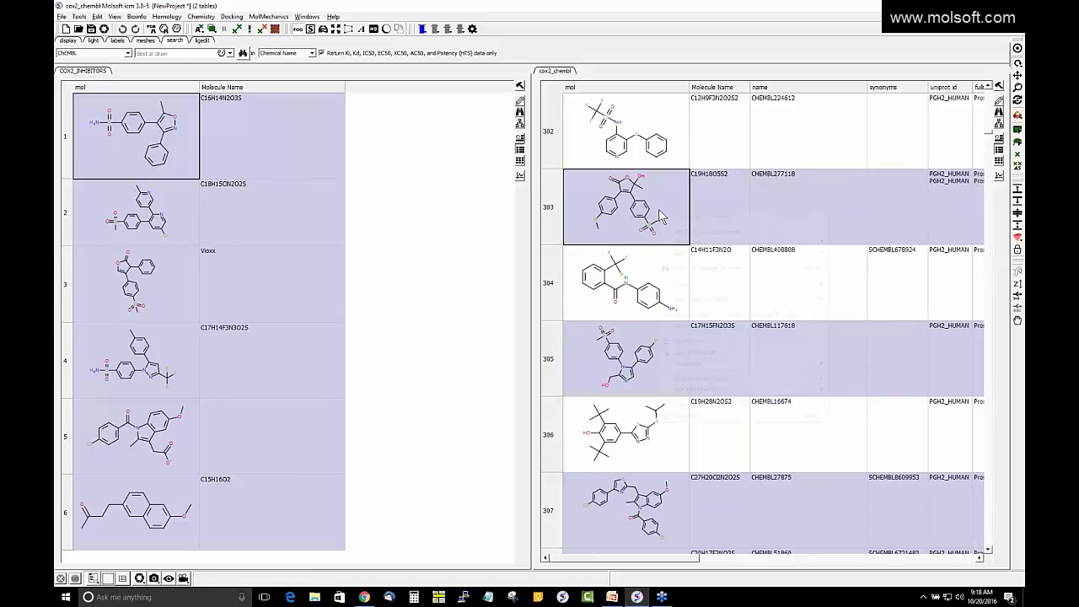
mouse_move(706, 315)
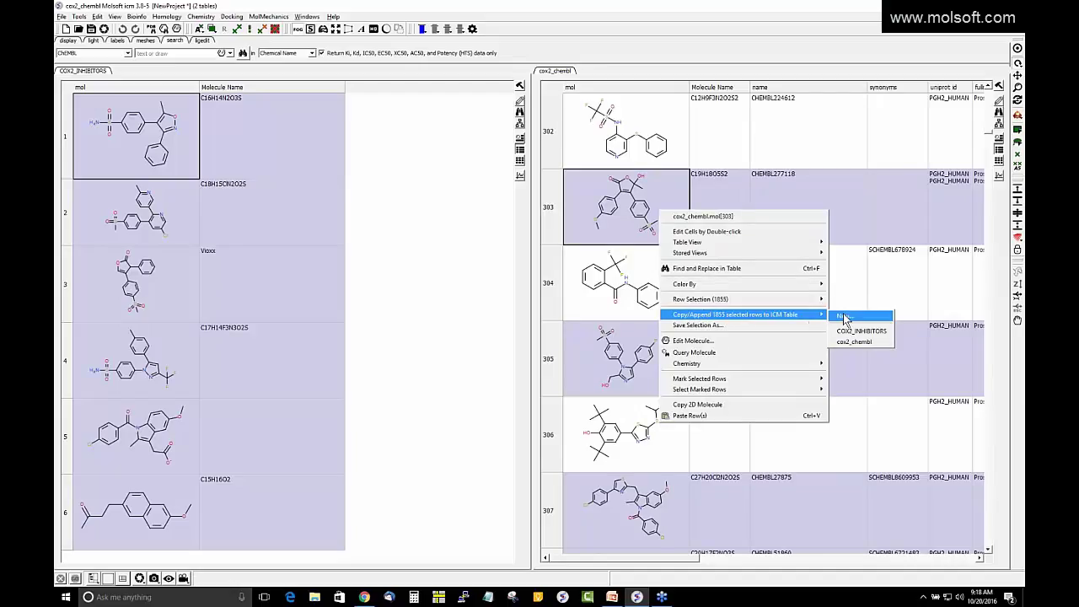
left_click(844, 316)
left_click(551, 294)
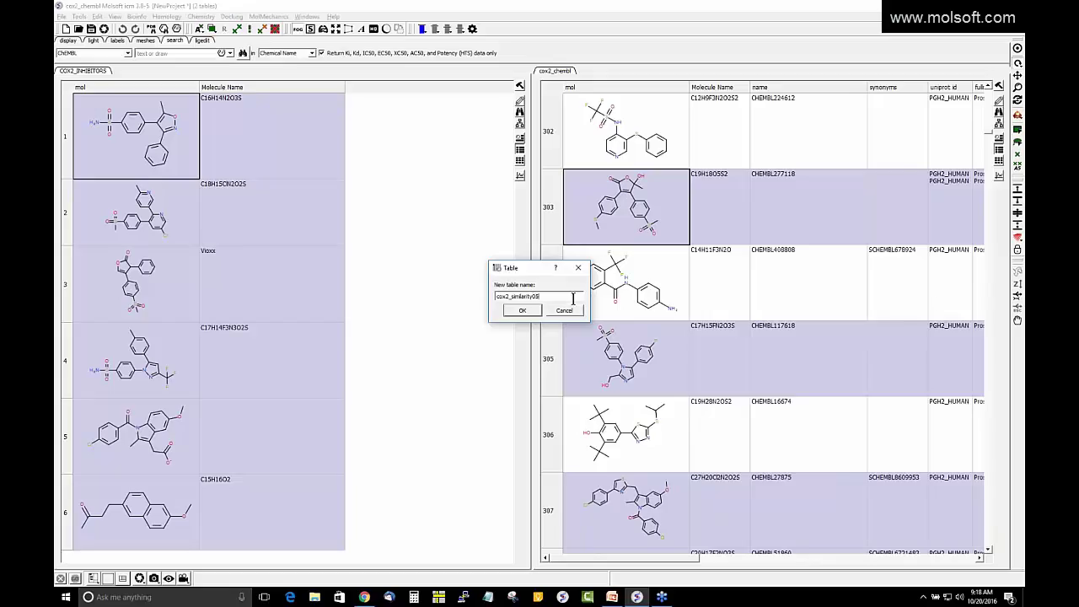
left_click(522, 310)
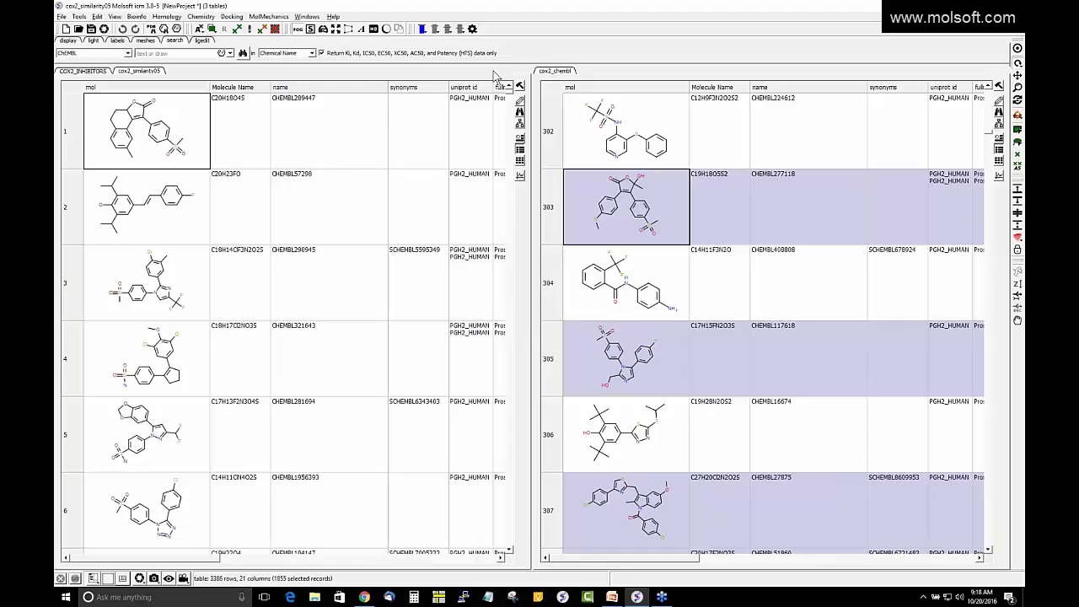
Step: Return the side-by-side tables to a single full-width view and look through the rows of cox2_similarity05
double_click(556, 73)
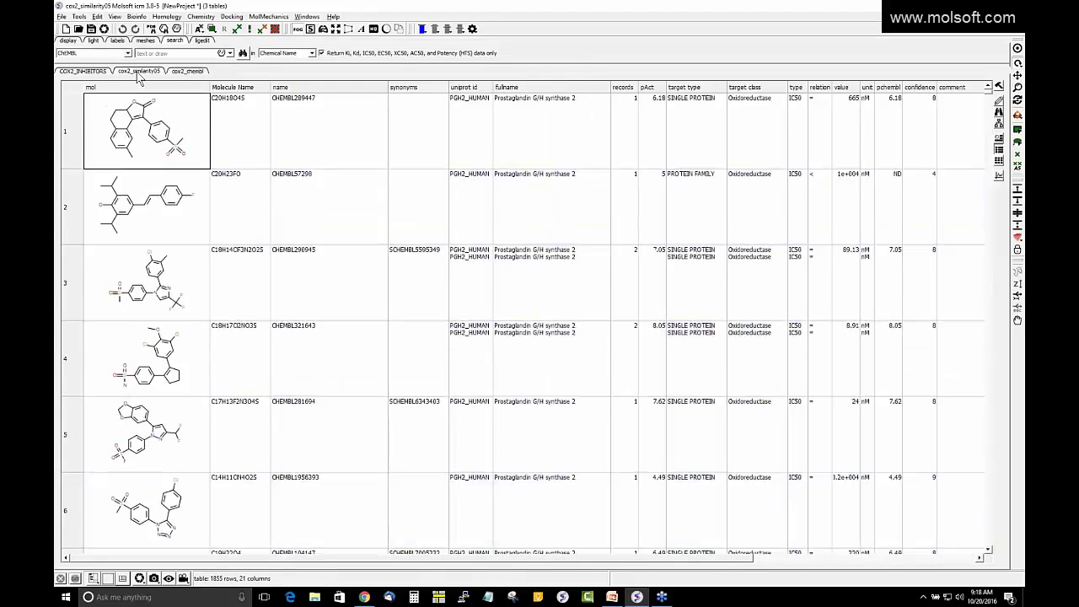
double_click(138, 71)
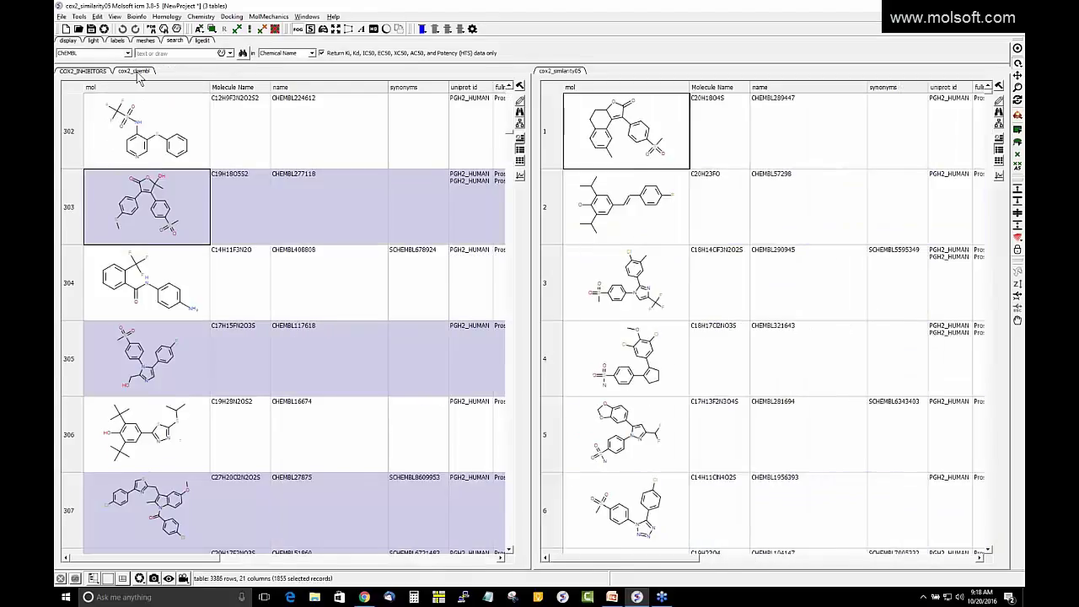
double_click(556, 72)
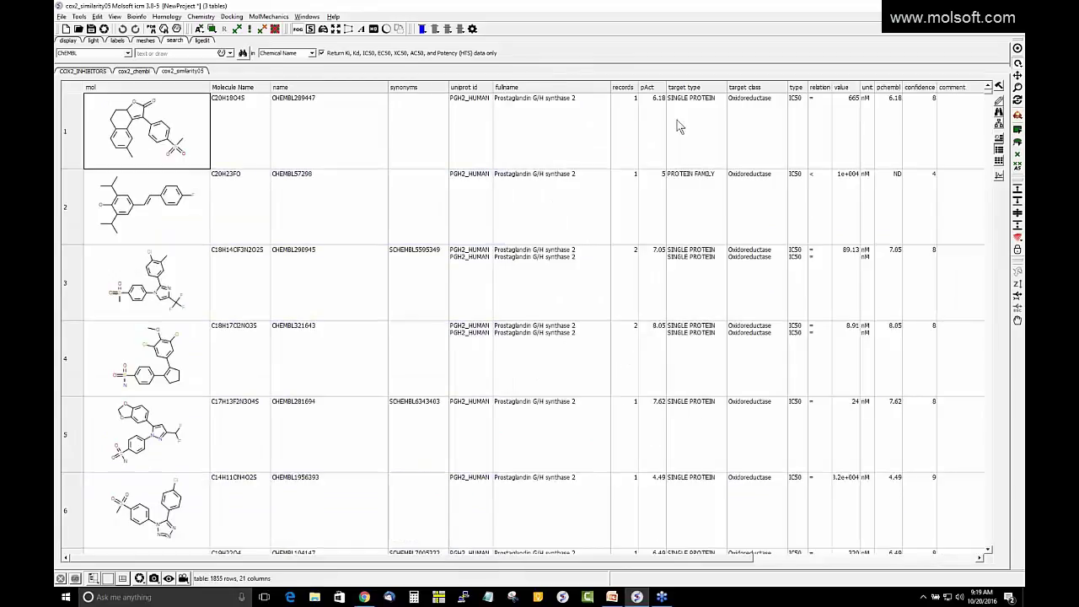
scroll(409, 180, "down", 3)
scroll(410, 181, "up", 3)
scroll(314, 172, "down", 6)
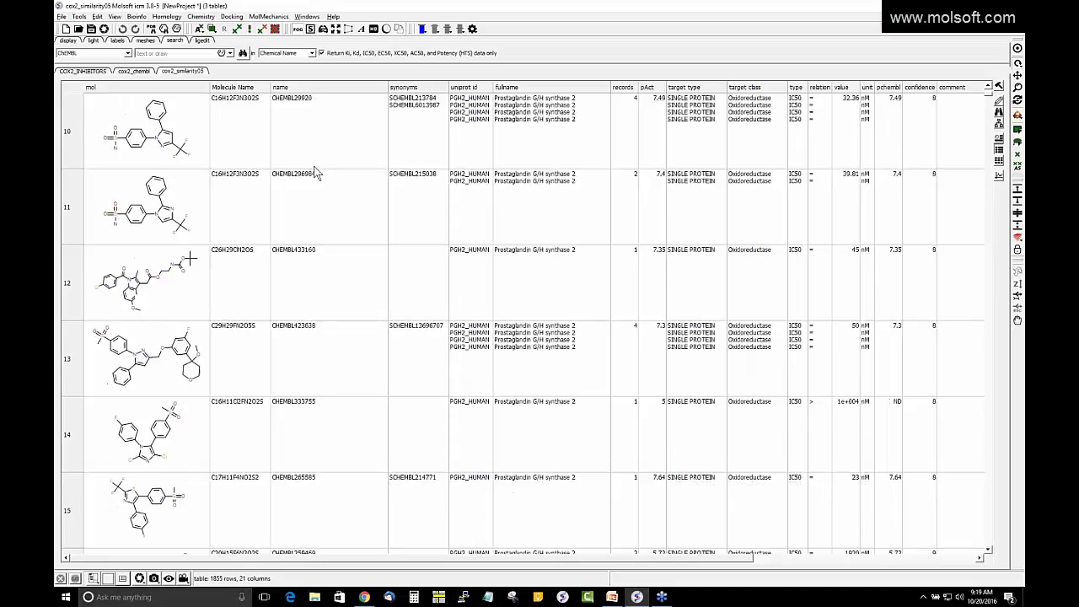
Step: Display cox2_similarity05 in the form view from its first record and enlarge the structure pane
scroll(313, 173, "up", 6)
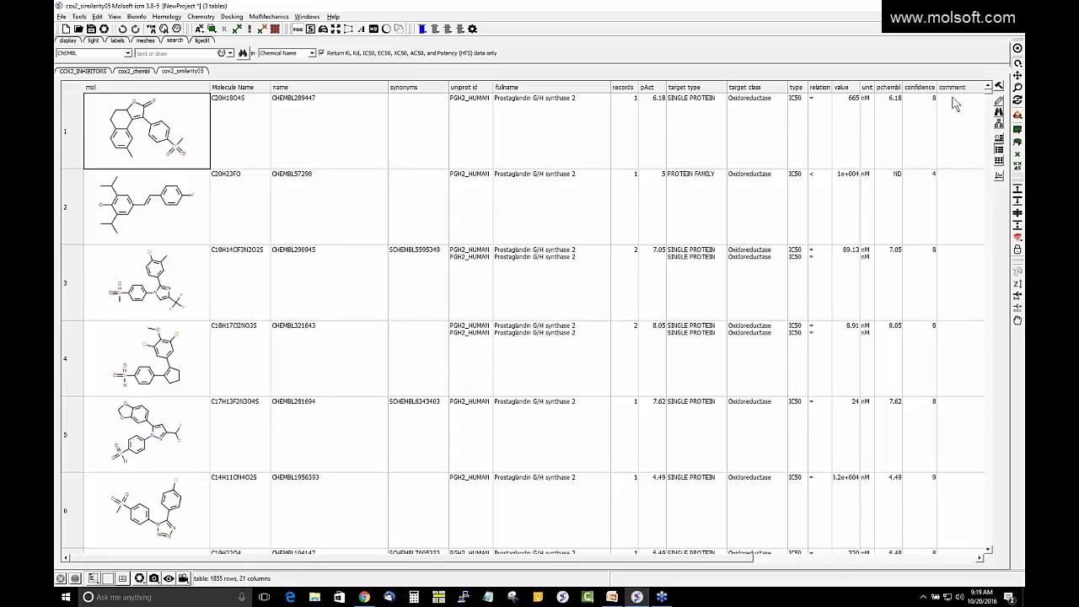
left_click(1000, 145)
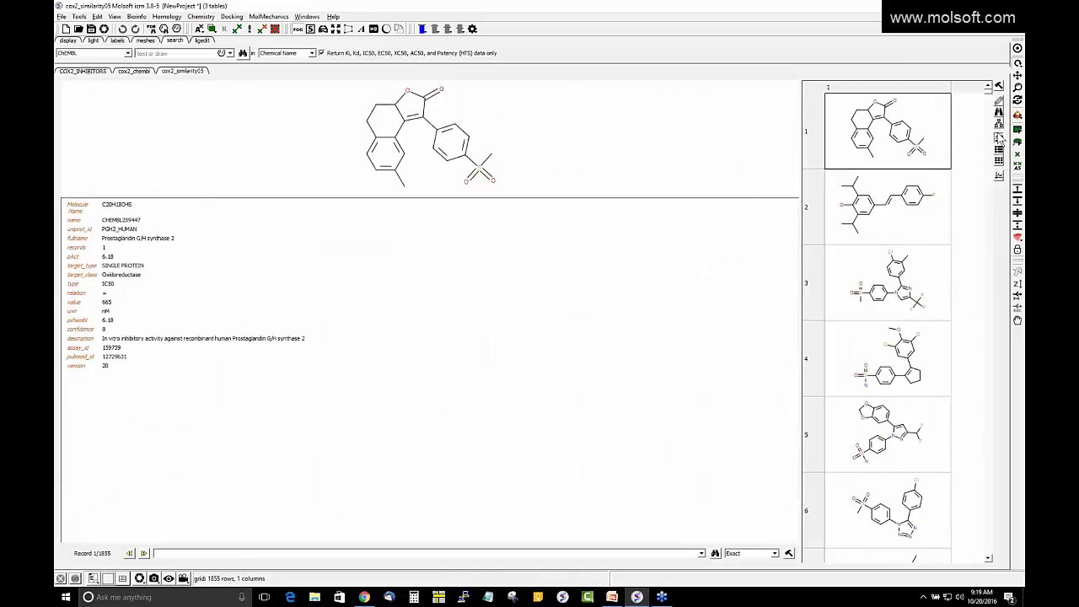
left_click_drag(278, 195, 279, 317)
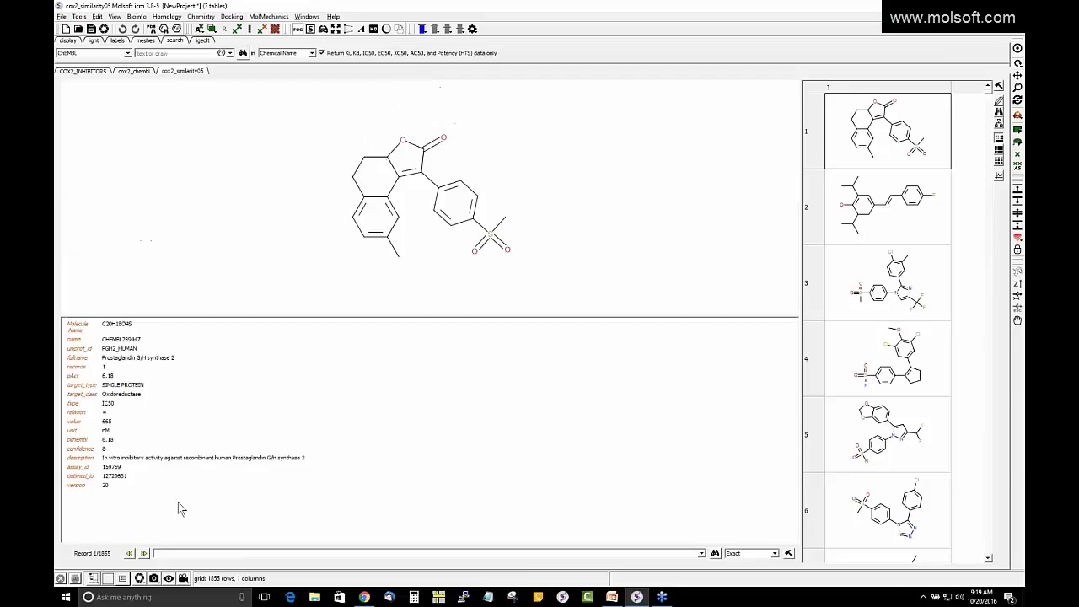
Step: Step through the records of cox2_similarity05 one by one up to record 10 and return to the table view
left_click(143, 556)
left_click(142, 556)
left_click(142, 556)
left_click(143, 555)
left_click(142, 556)
left_click(143, 555)
left_click(142, 555)
left_click(142, 555)
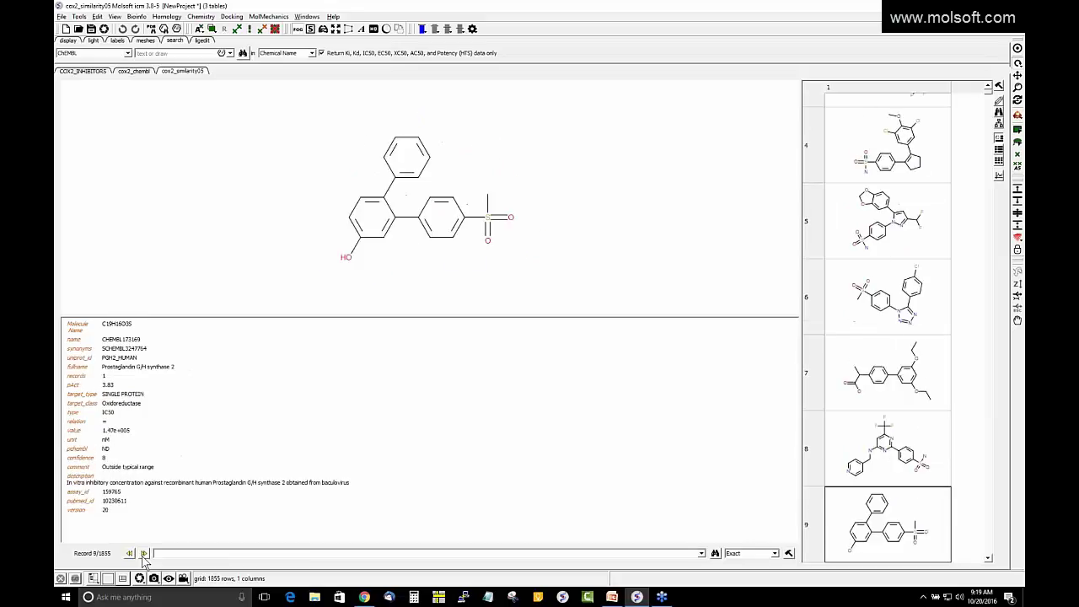
left_click(143, 555)
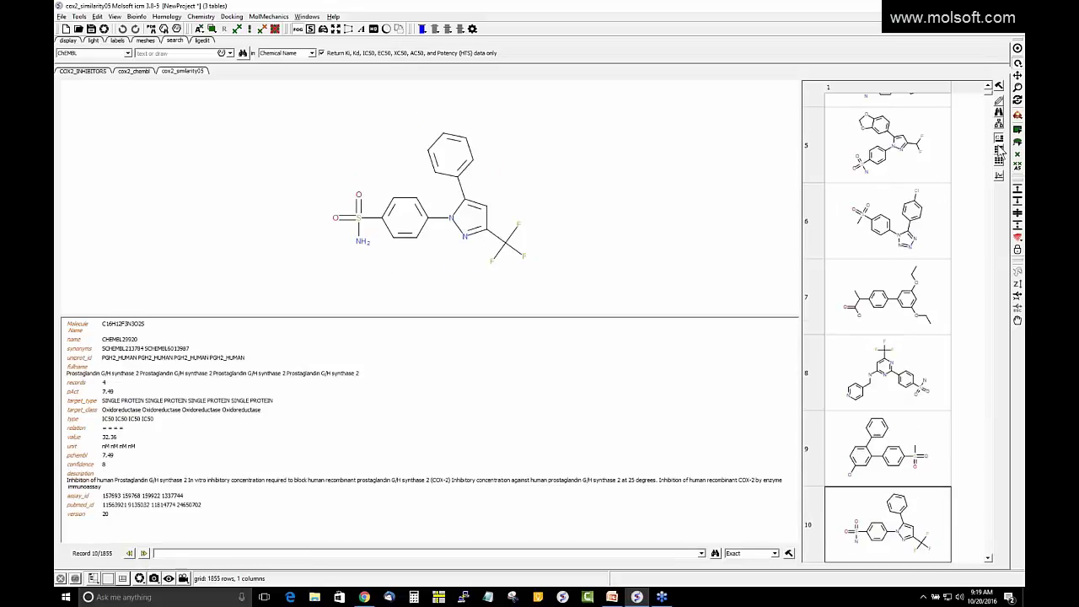
left_click(1001, 151)
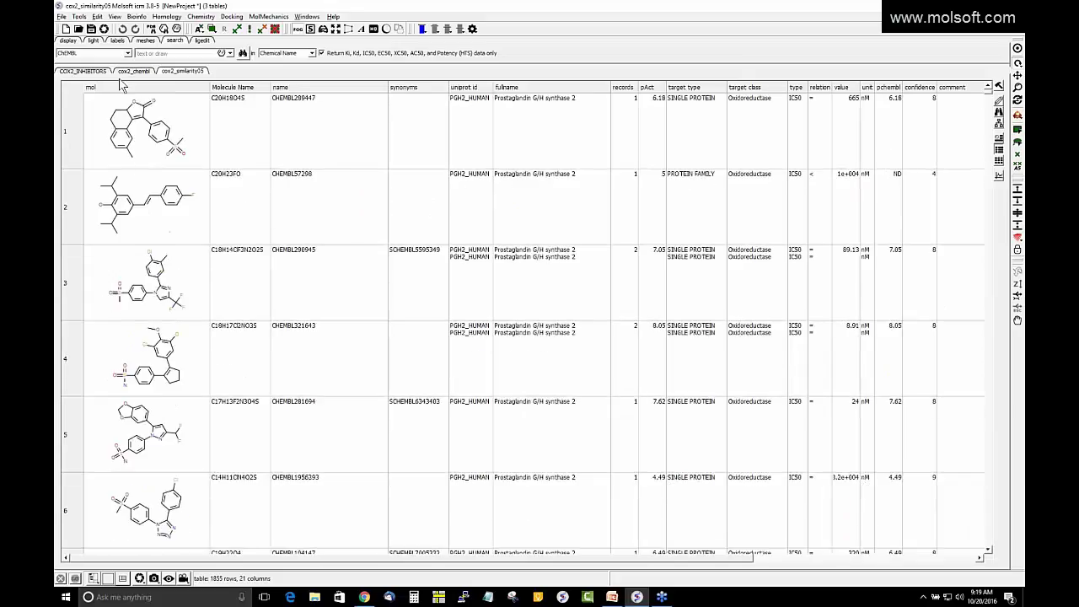
Step: Display the mol, name and Molecule Name columns of cox2_similarity05 as a molecule grid, and return to the table view
left_click(126, 87)
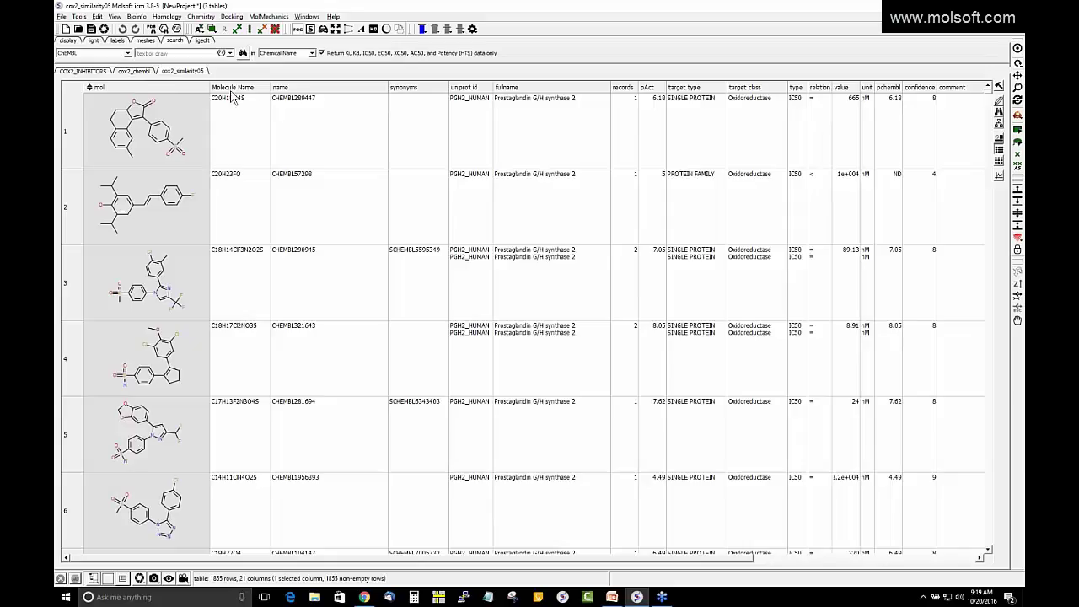
left_click(290, 88)
scroll(318, 166, "down", 4)
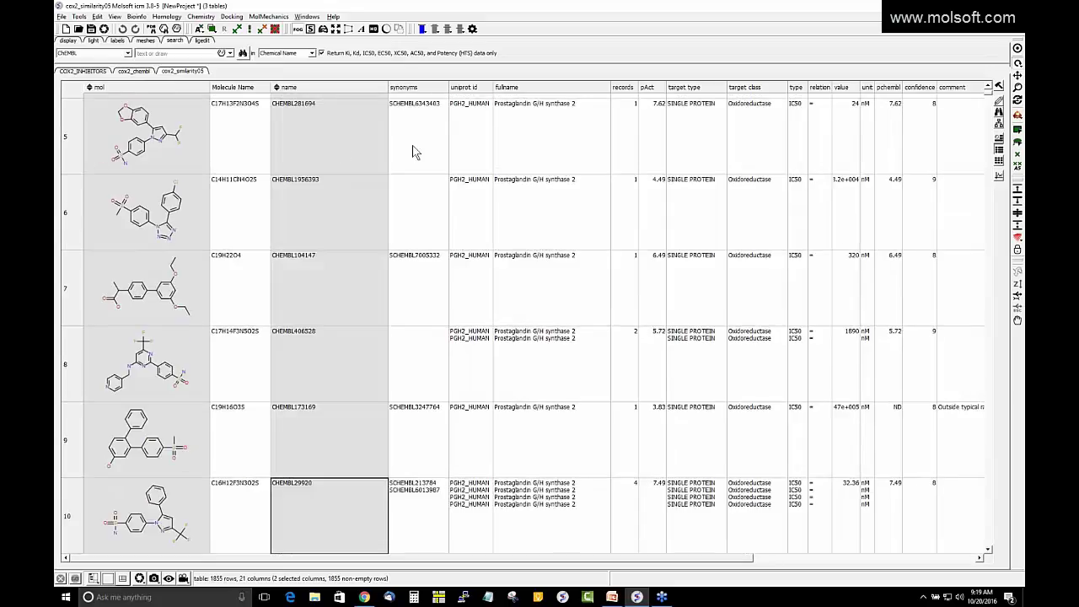
left_click(252, 88)
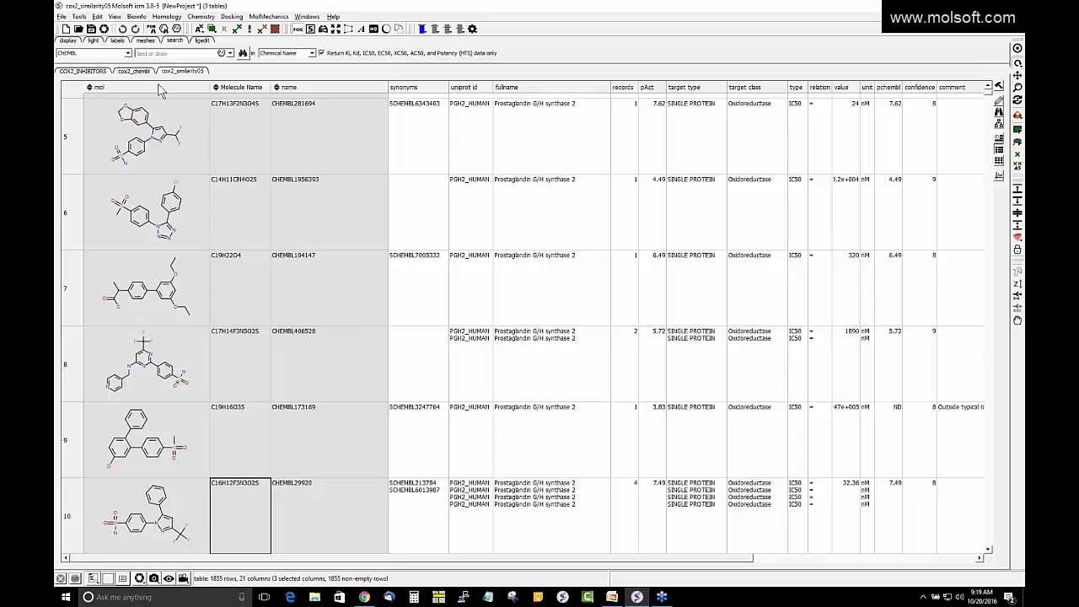
left_click(999, 161)
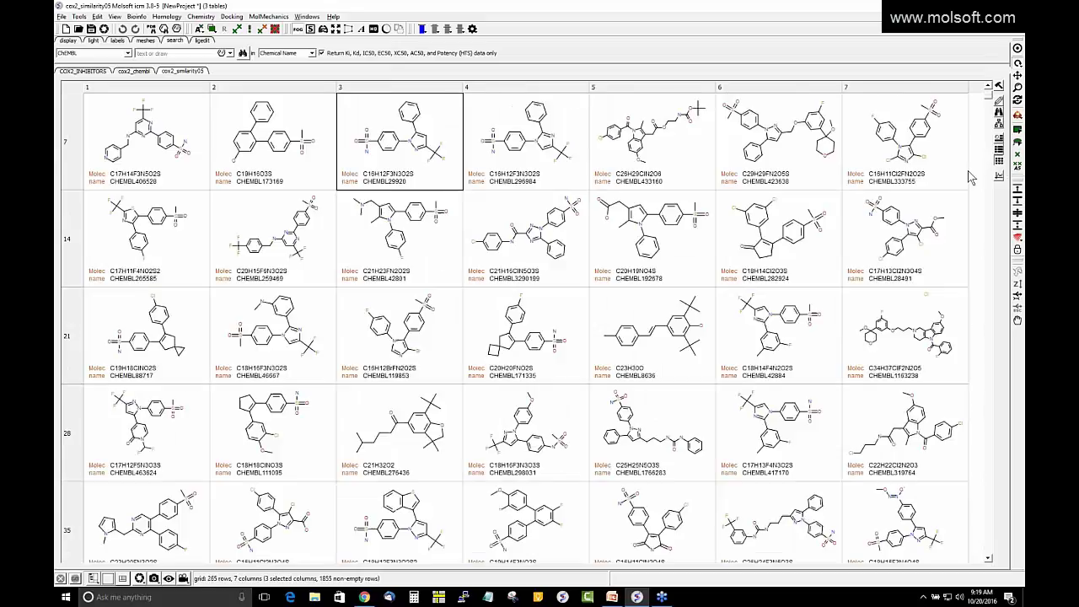
mouse_move(995, 108)
left_mouse_down()
mouse_move(992, 203)
mouse_move(992, 89)
left_mouse_up()
left_click(1001, 155)
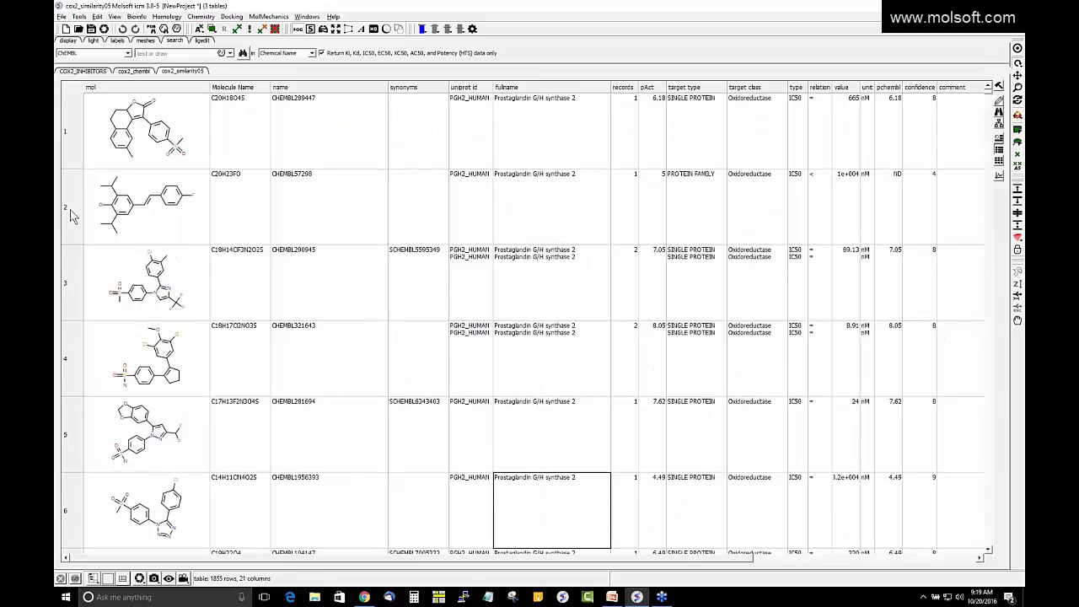
Step: Mark row 2 (CHEMBL57298) of cox2_similarity05 with the red mark 1
left_click(72, 213)
scroll(72, 265, "down", 3)
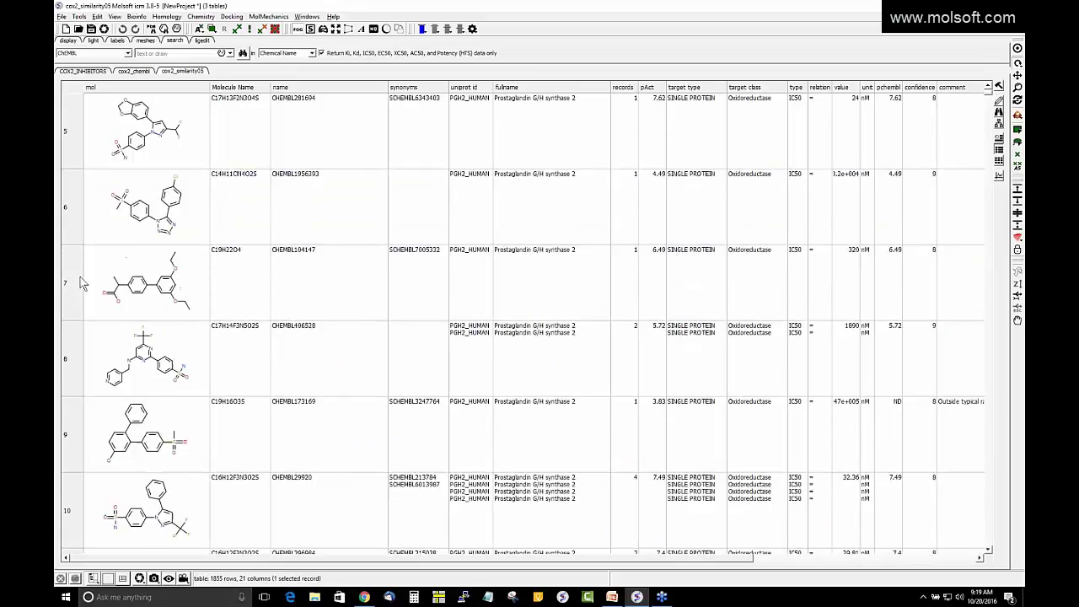
scroll(76, 270, "up", 3)
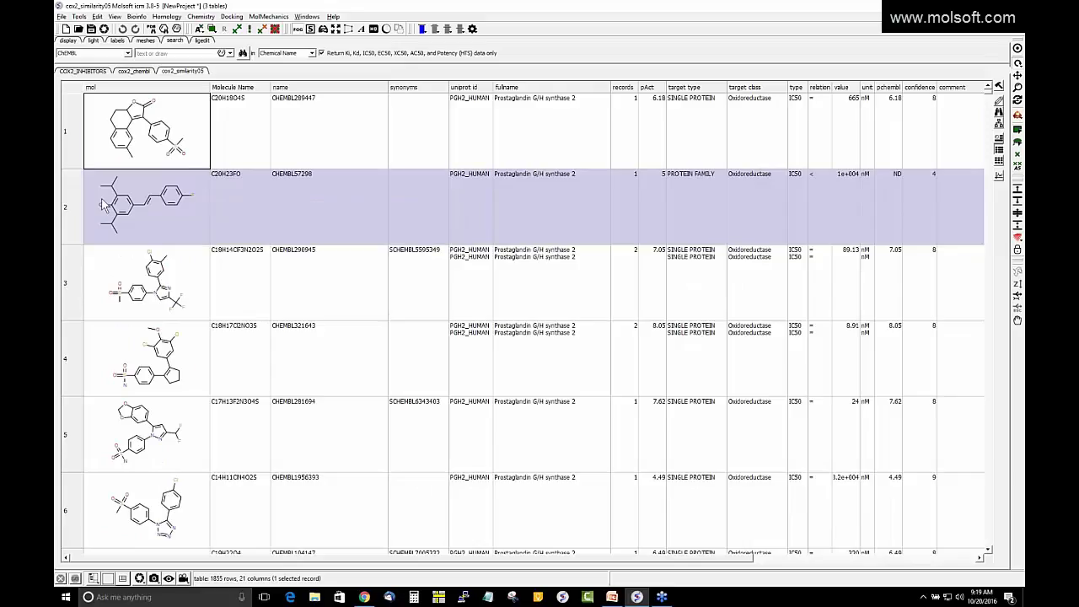
left_click(76, 262)
left_click(85, 230)
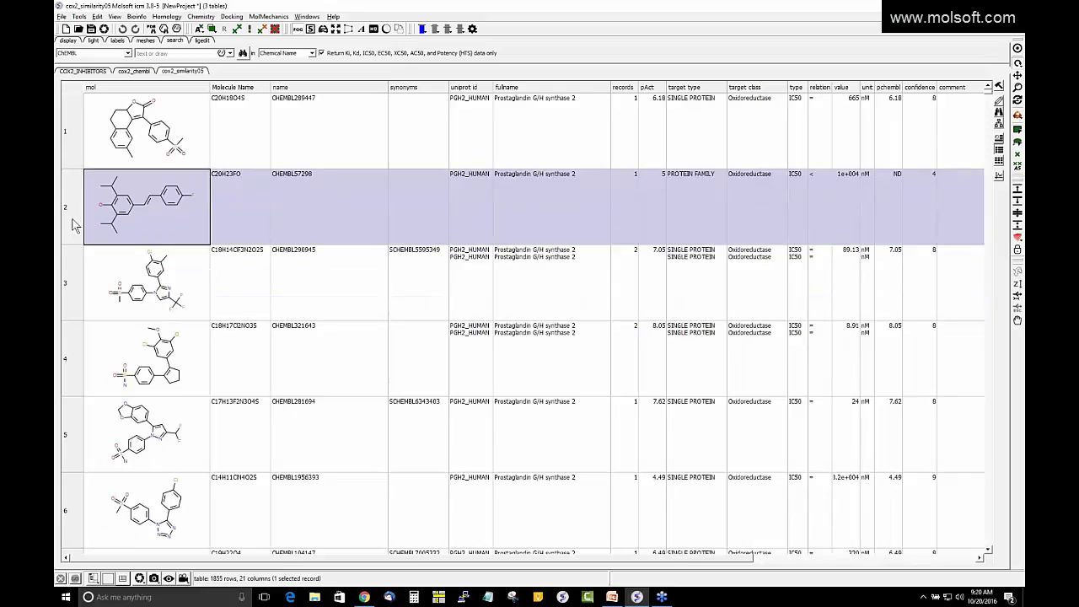
right_click(133, 224)
mouse_move(199, 419)
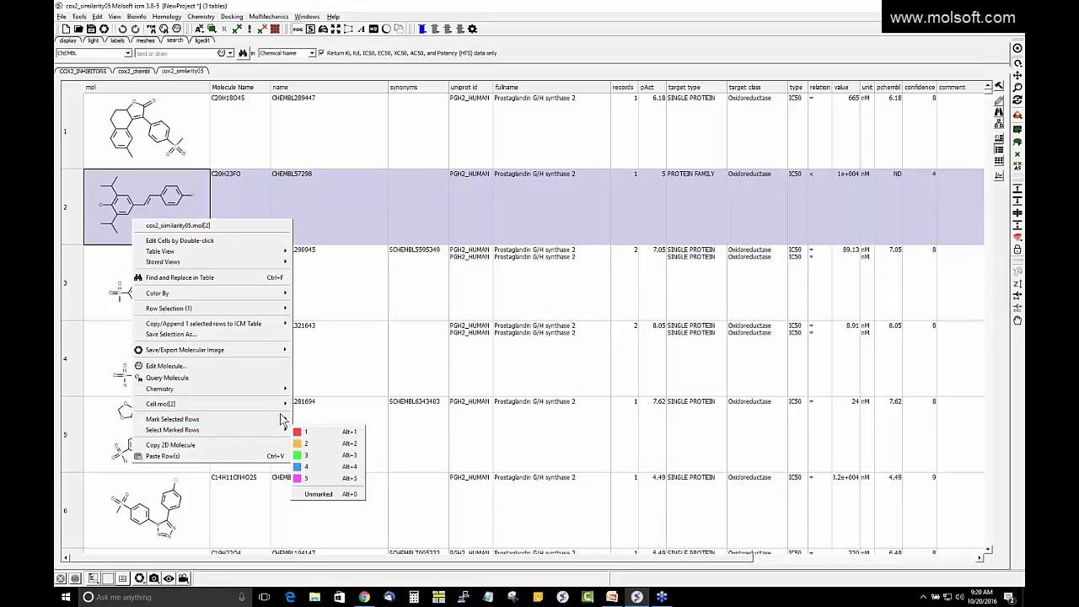
mouse_move(285, 420)
left_click(312, 438)
left_click(388, 373)
Step: Mark rows 6 (CHEMBL1956393) and 7 (CHEMBL104147) with the red mark 1
scroll(251, 280, "down", 1)
scroll(227, 255, "down", 1)
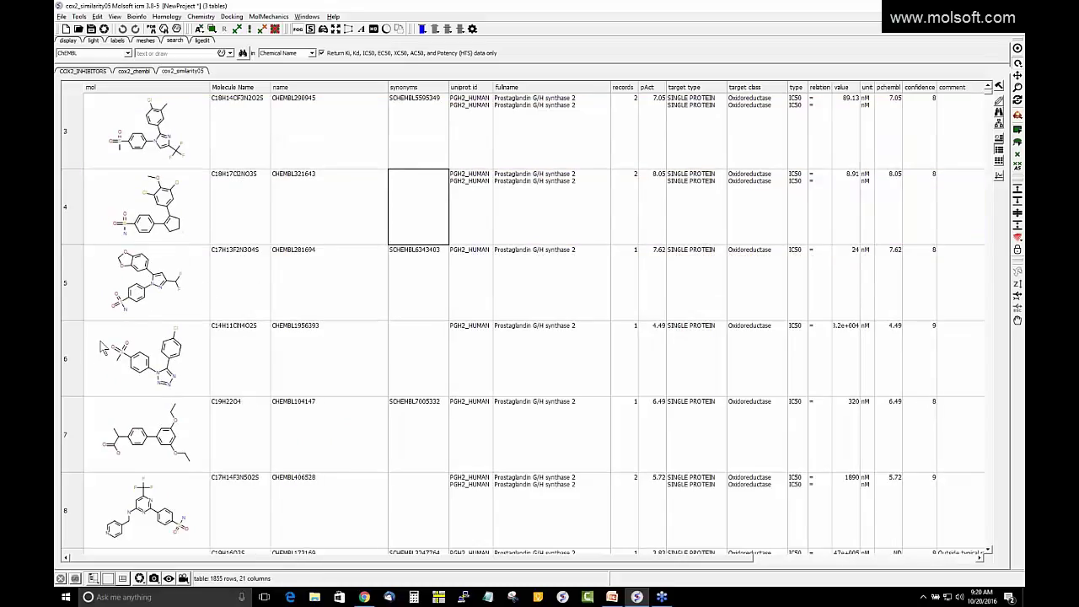
left_click(70, 352)
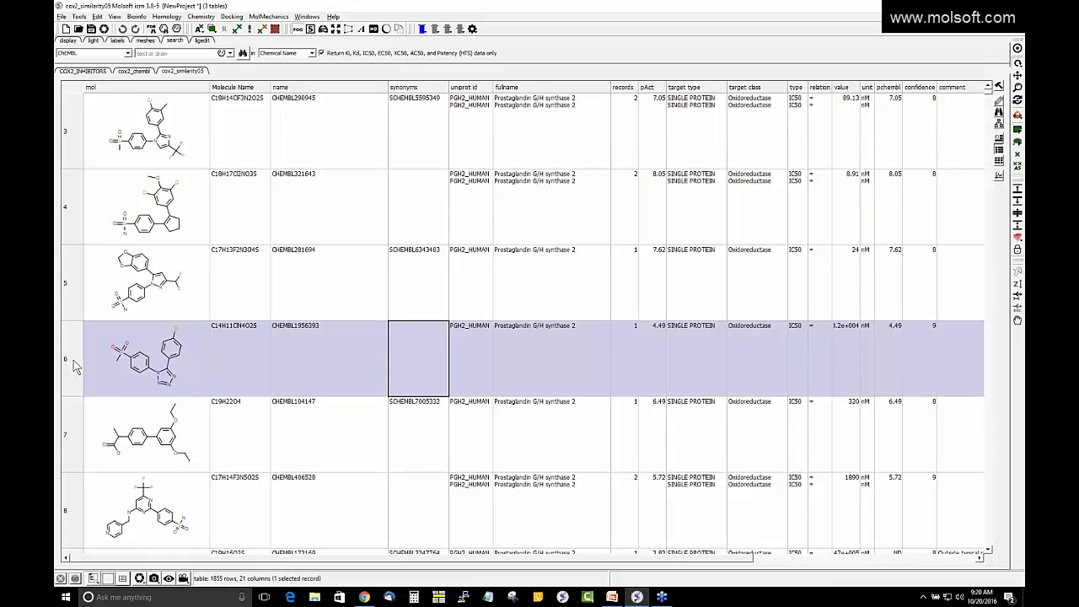
key("ctrl+1")
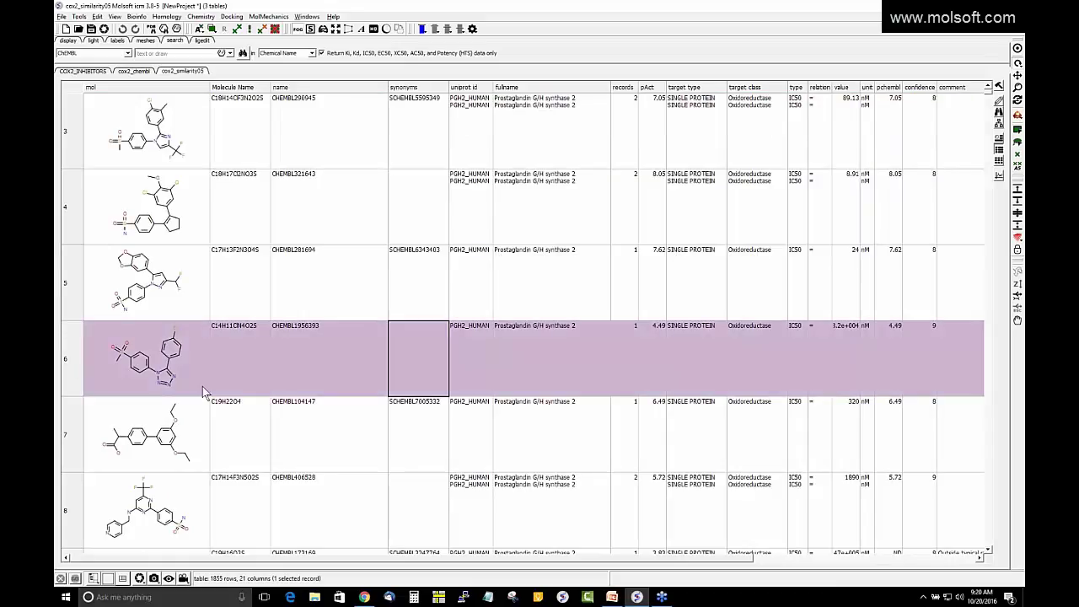
left_click(341, 398)
right_click(331, 369)
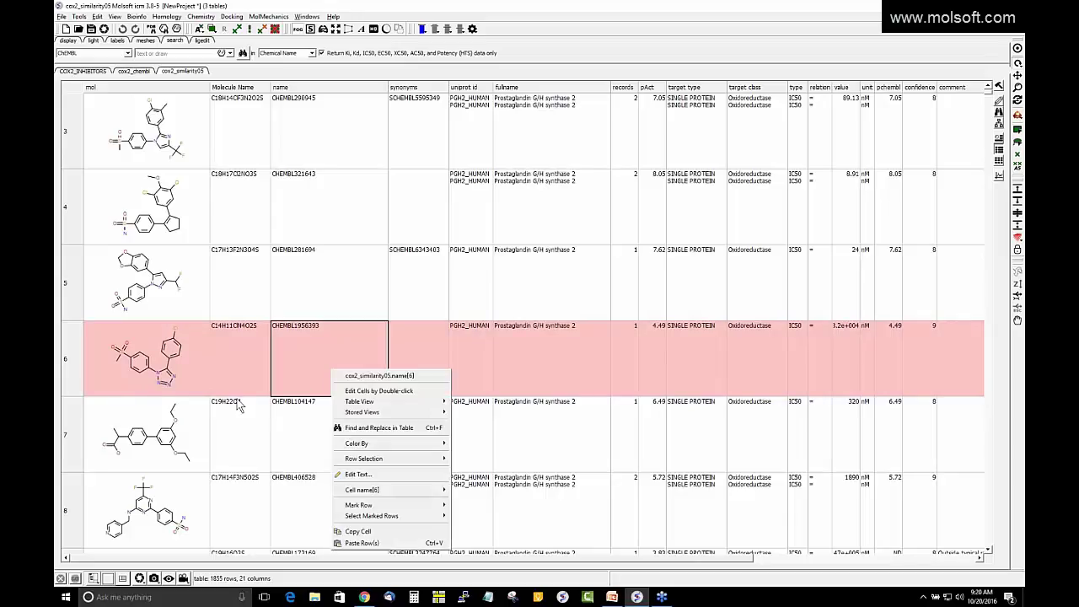
left_click(74, 449)
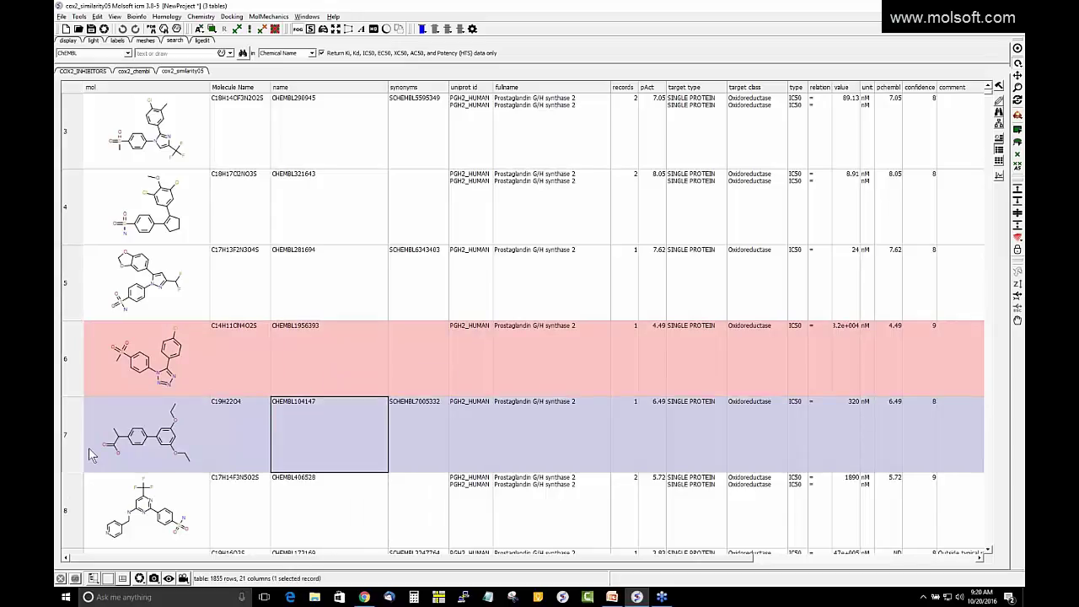
key("ctrl+1")
left_click(155, 451)
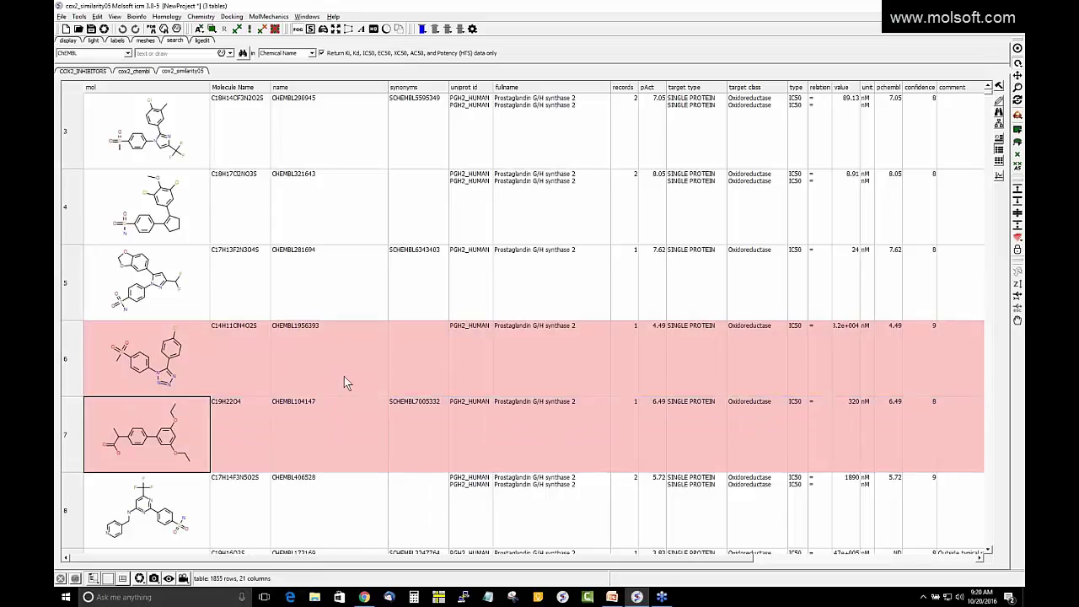
Step: Select all rows of cox2_similarity05 that carry mark 1, look through them and clear the selection
scroll(343, 376, "up", 2)
right_click(347, 223)
mouse_move(421, 370)
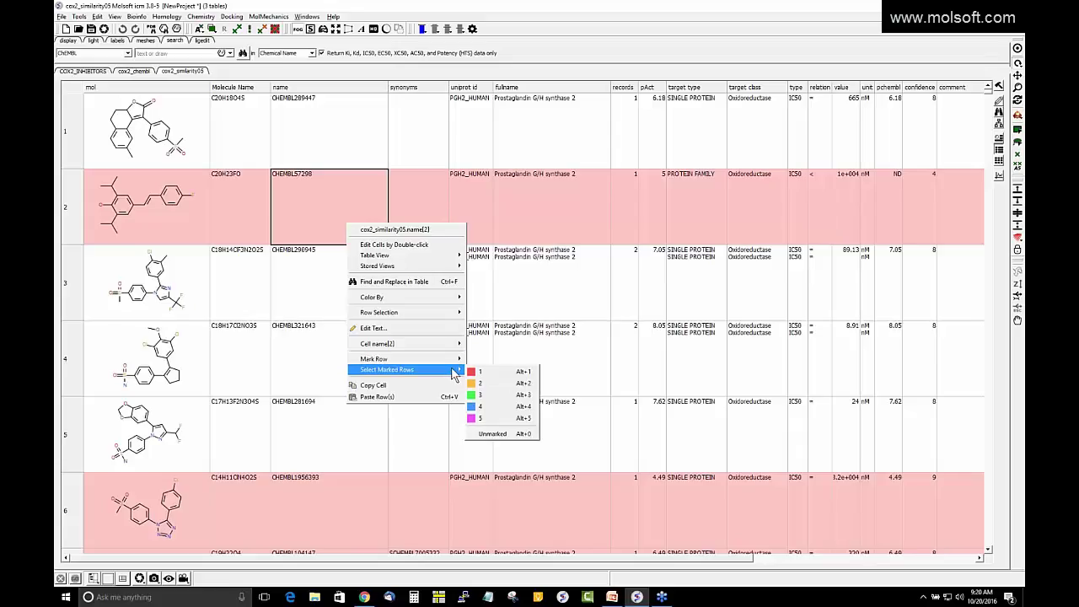
left_click(481, 372)
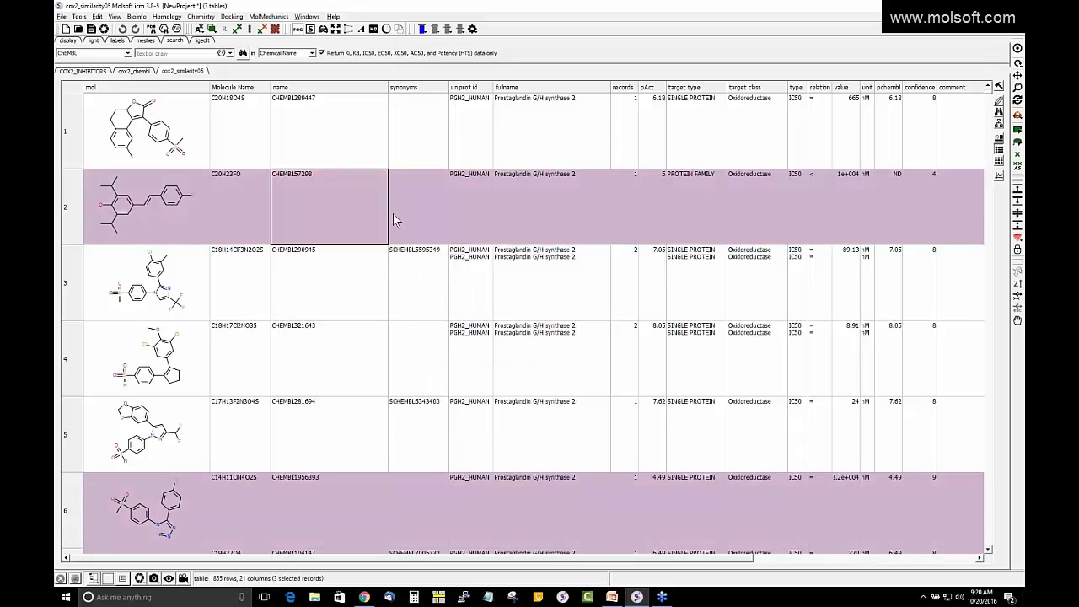
scroll(384, 284, "down", 6)
scroll(385, 285, "up", 6)
left_click(353, 294)
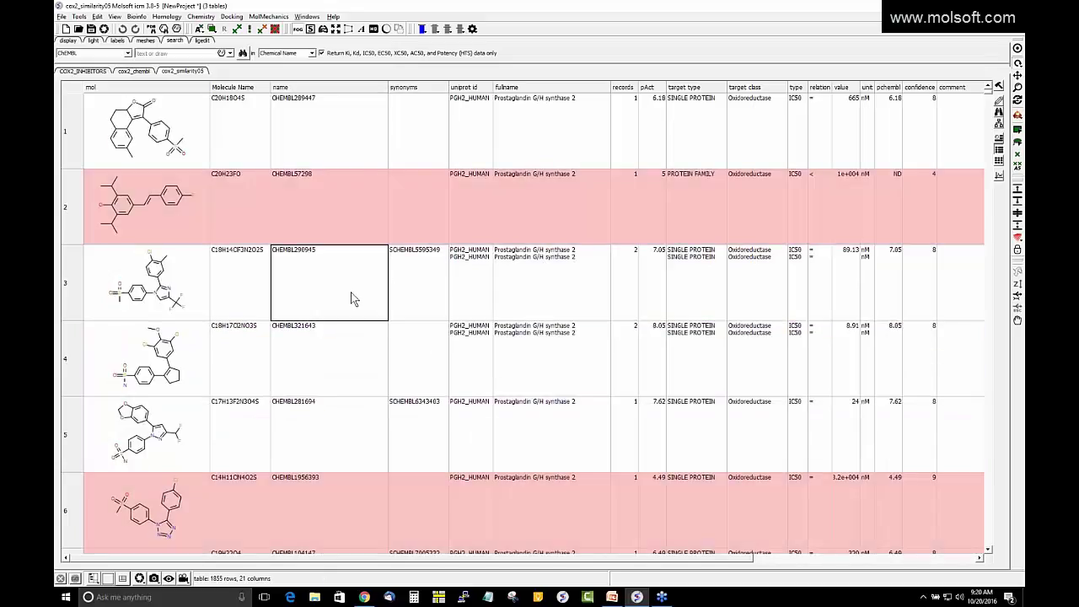
Step: Examine the Excel and HTML export options for cox2_similarity05 and glance at the COX2_INHIBITORS table
left_click(80, 205)
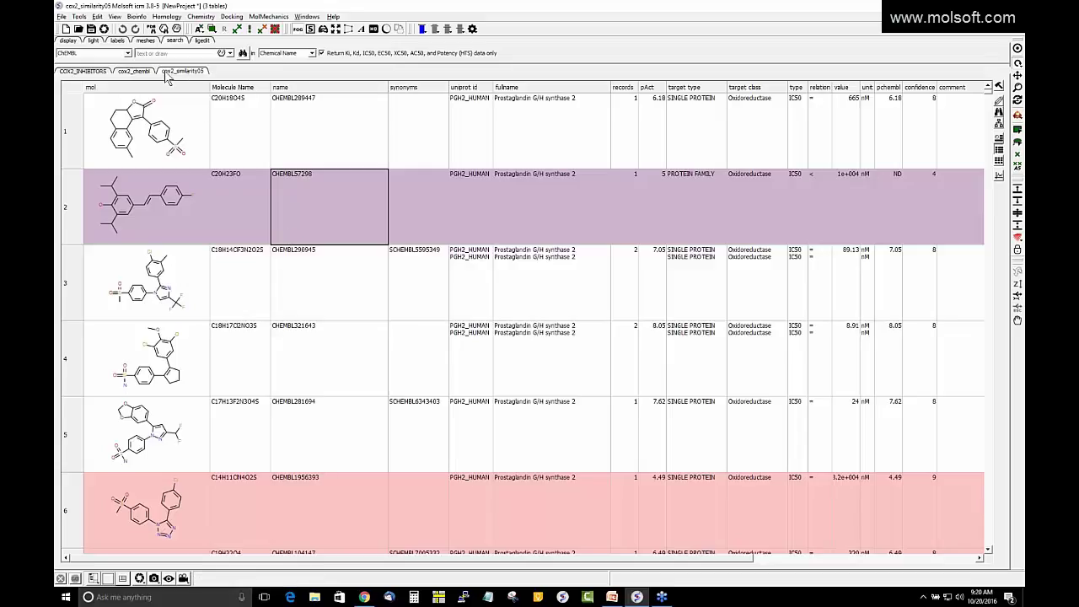
right_click(189, 75)
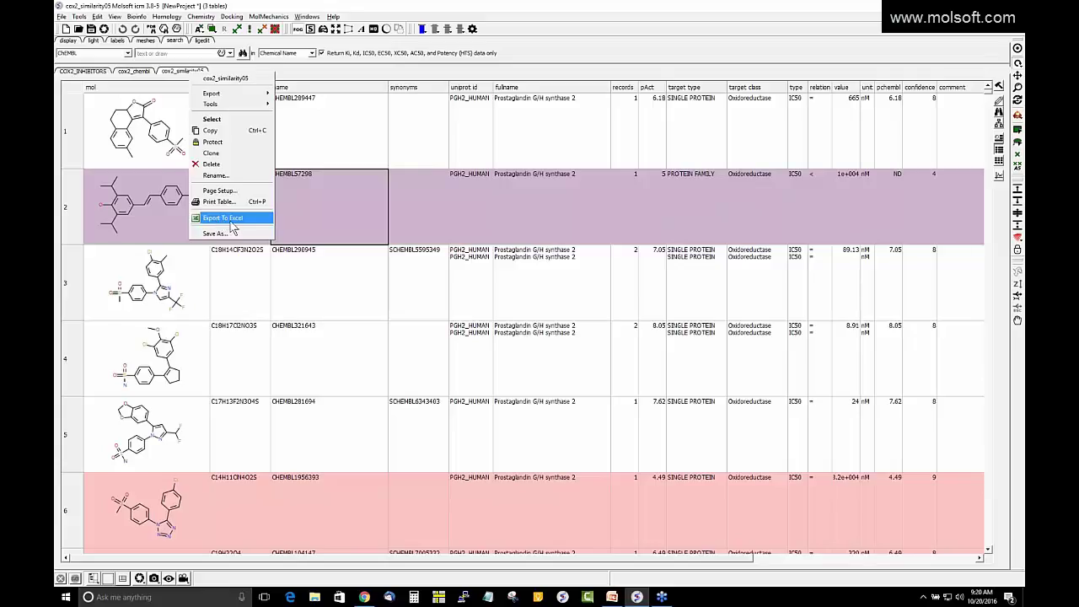
mouse_move(249, 96)
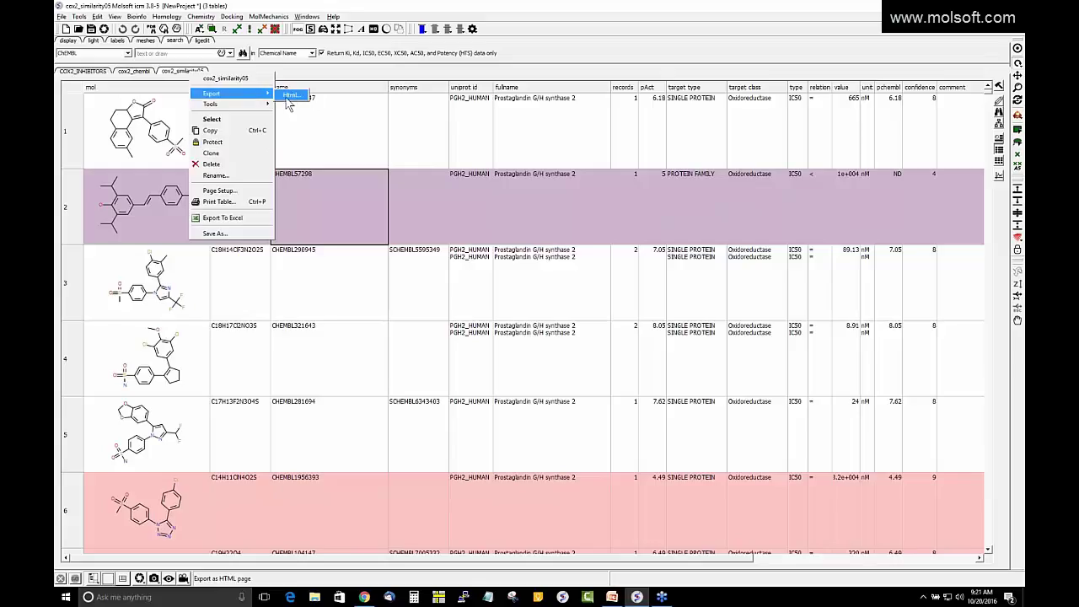
left_click(100, 72)
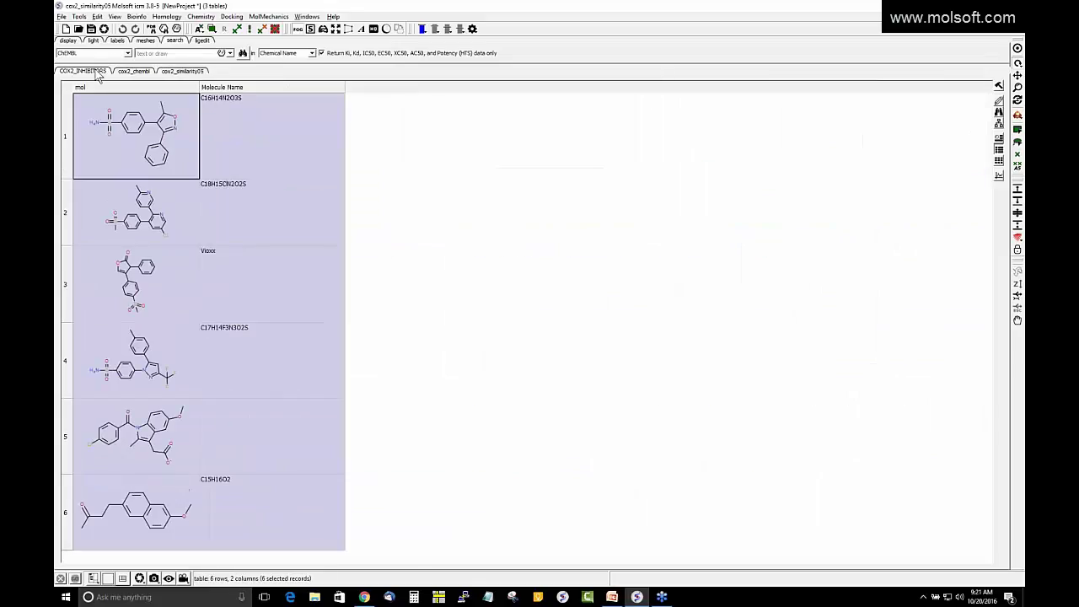
left_click(190, 72)
left_click(346, 222)
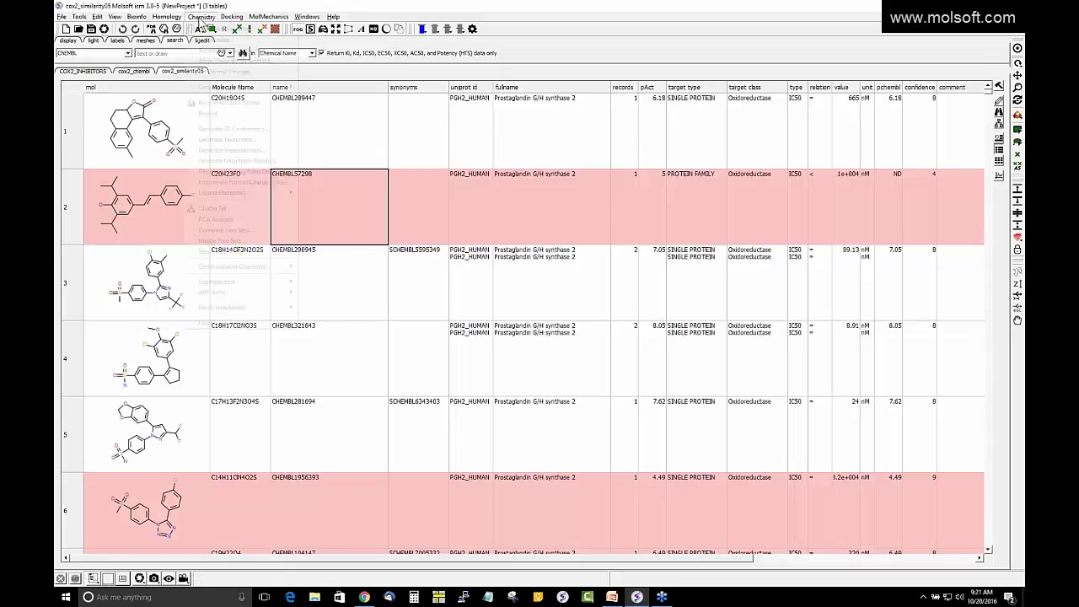
Step: Calculate MolWeight, MolLogP, MolLogS, MolPSA and MolVolume for cox2_similarity05 as new columns after mol
left_click(200, 17)
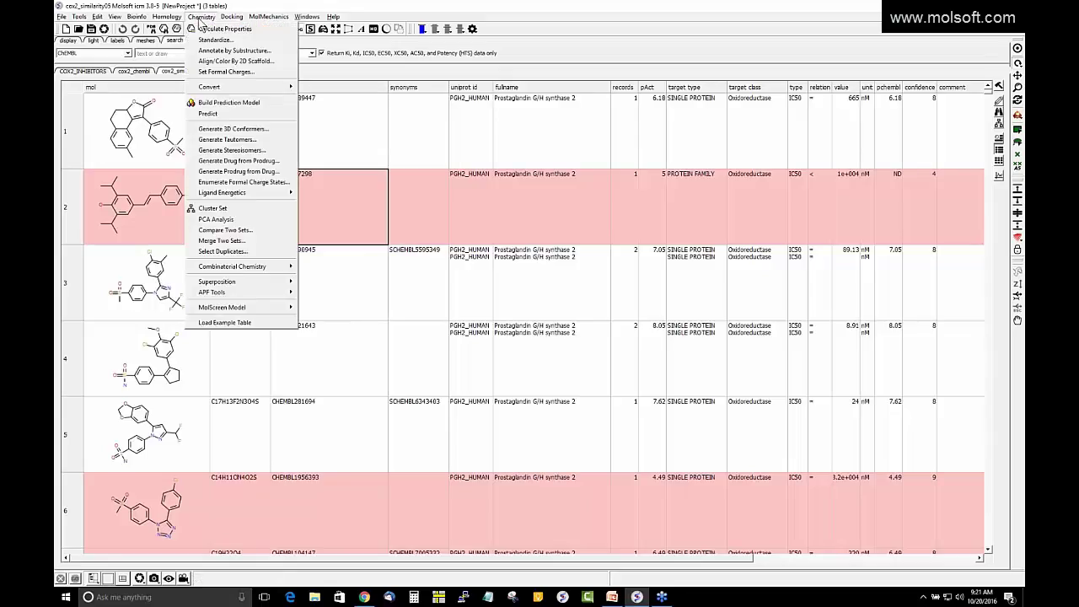
left_click(257, 31)
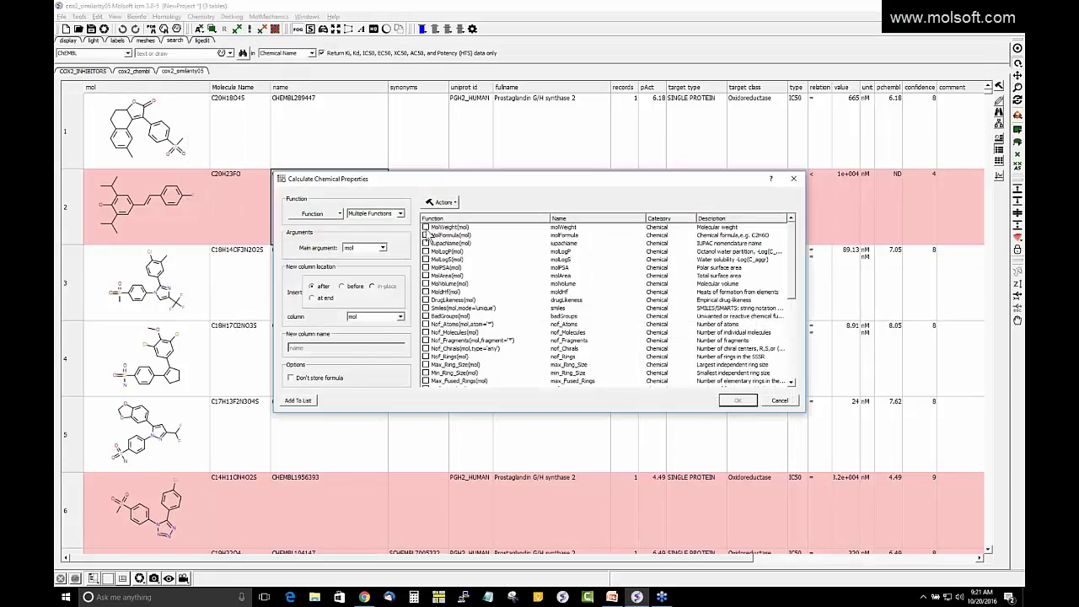
left_click(426, 227)
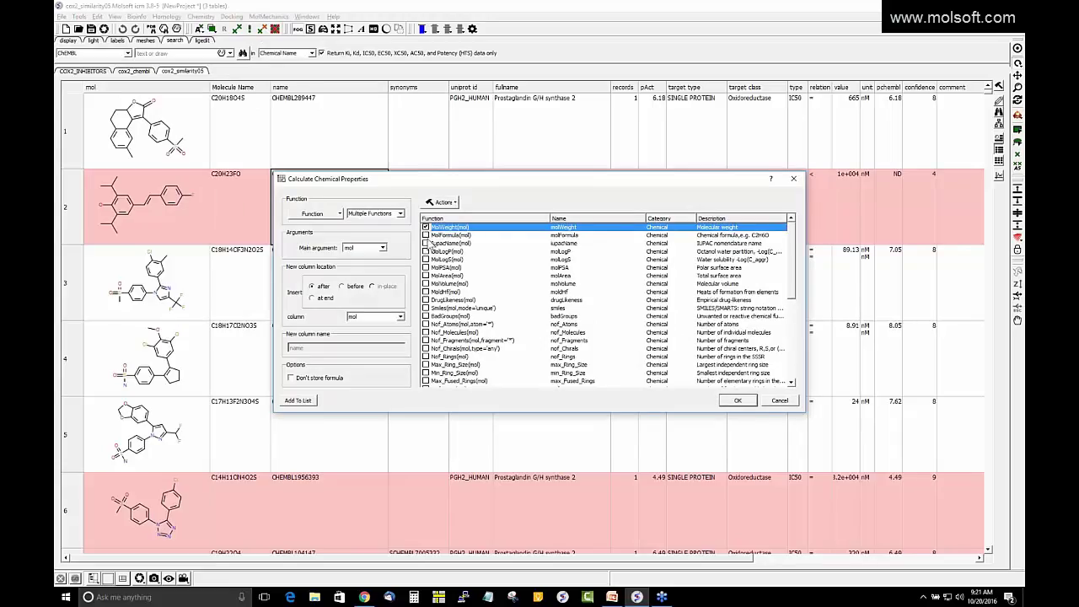
left_click(426, 252)
left_click(426, 259)
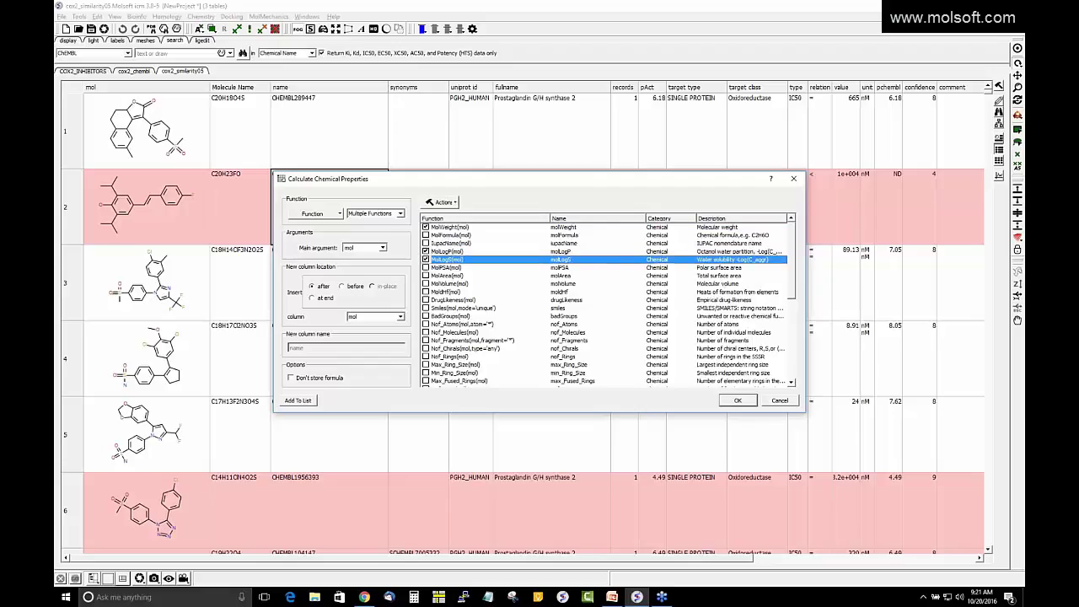
left_click(427, 267)
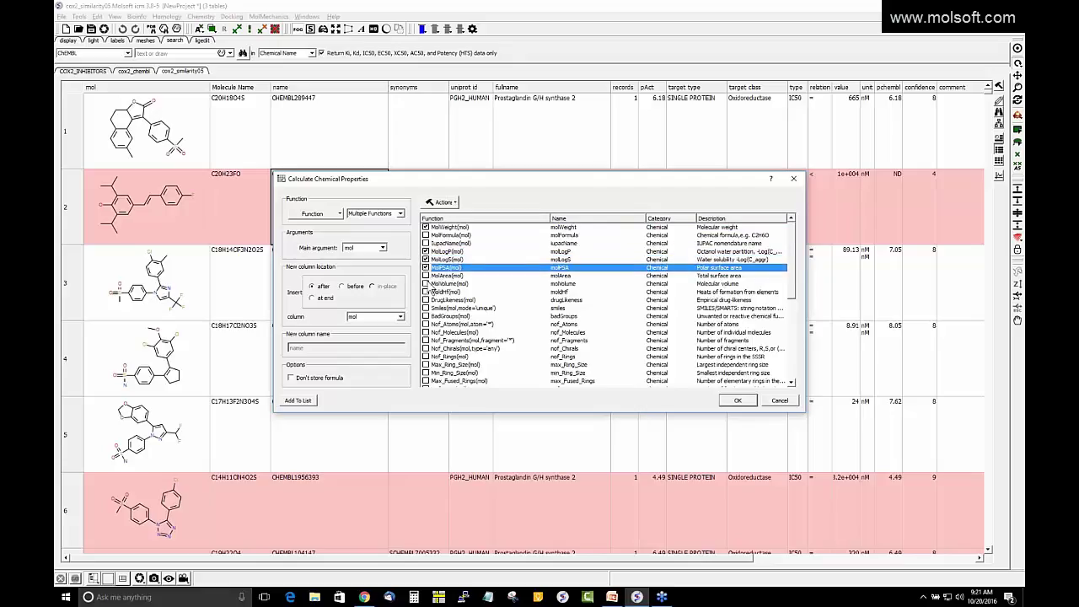
left_click(427, 283)
left_click(731, 401)
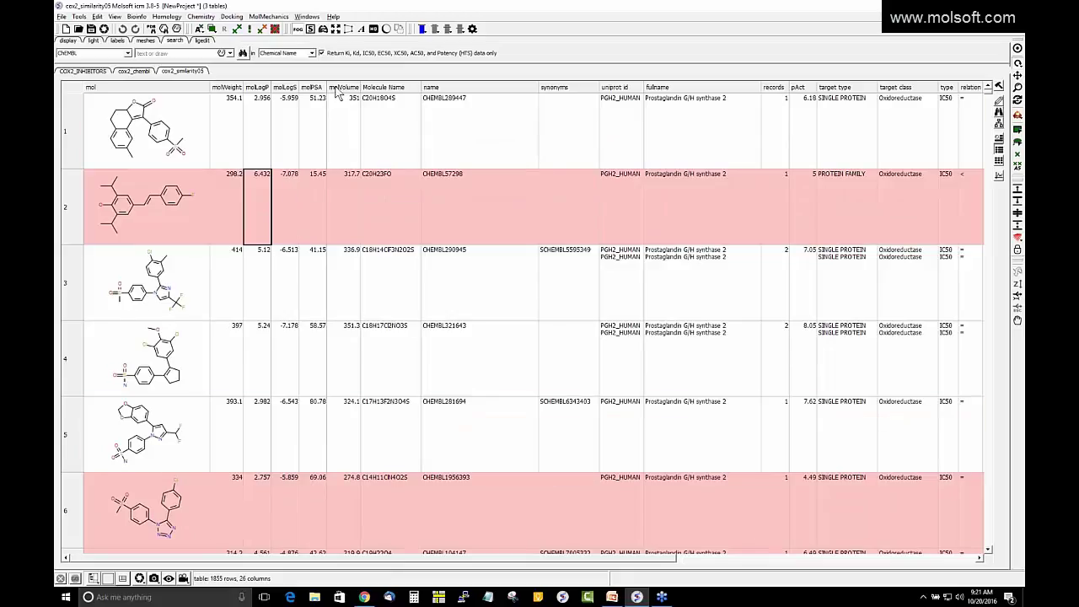
Step: Widen the molVolume and mol columns of cox2_similarity05
left_click_drag(361, 92, 389, 89)
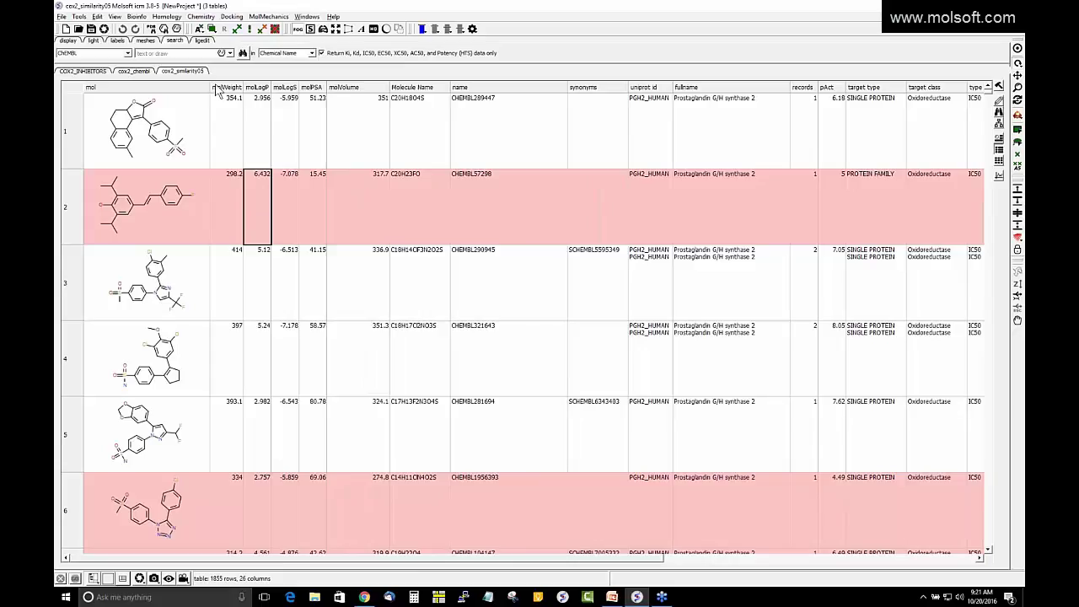
left_click_drag(215, 92, 234, 91)
left_click(364, 141)
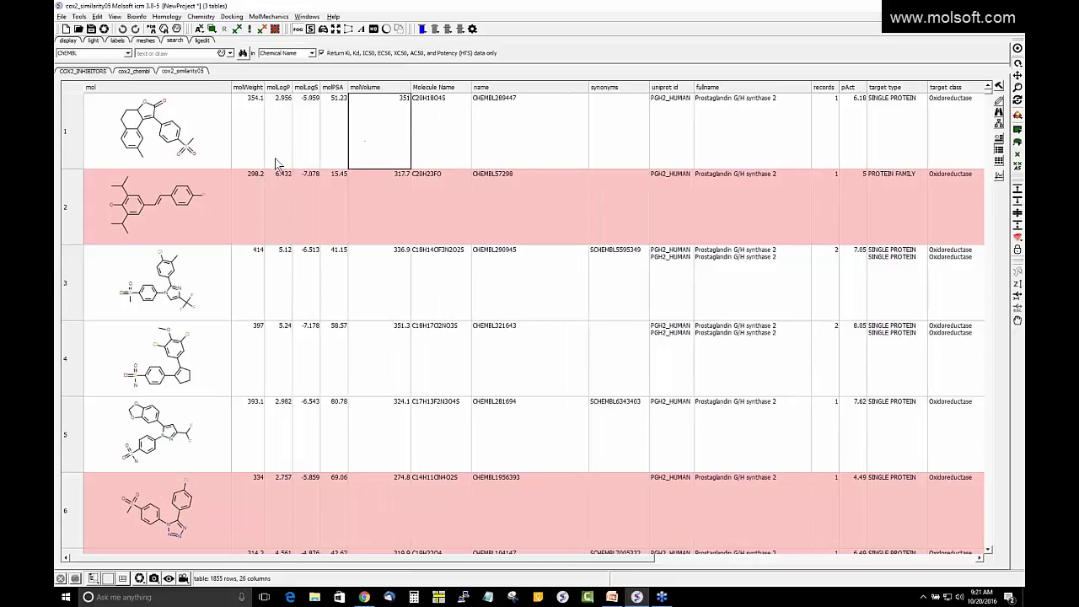
left_click(318, 229)
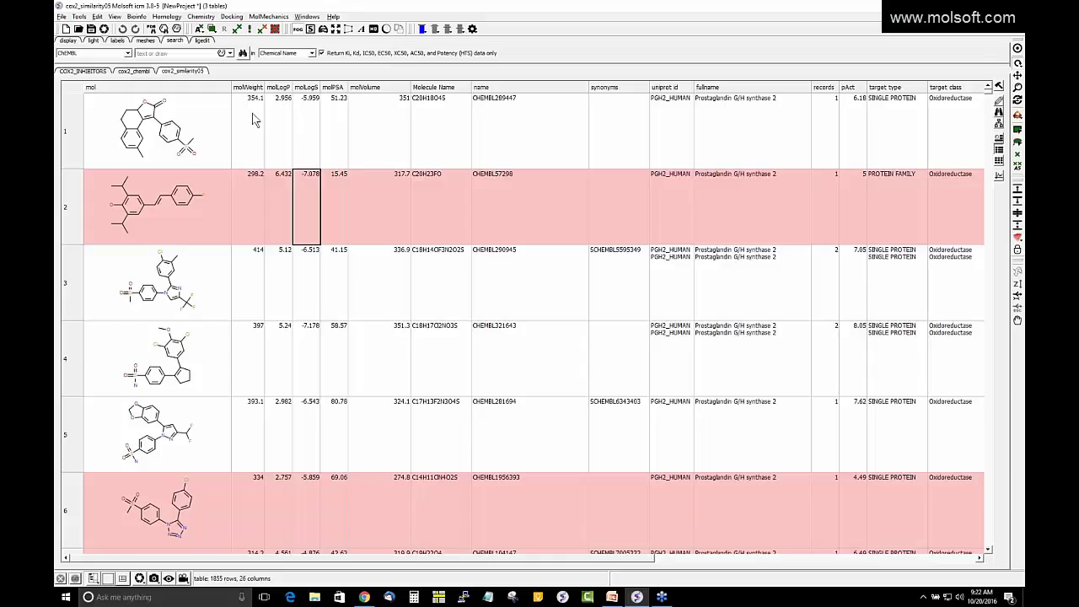
Step: Plot molWeight on X against molLogP on Y for cox2_similarity05, after glancing at the histogram and heatmap options
left_click(252, 89)
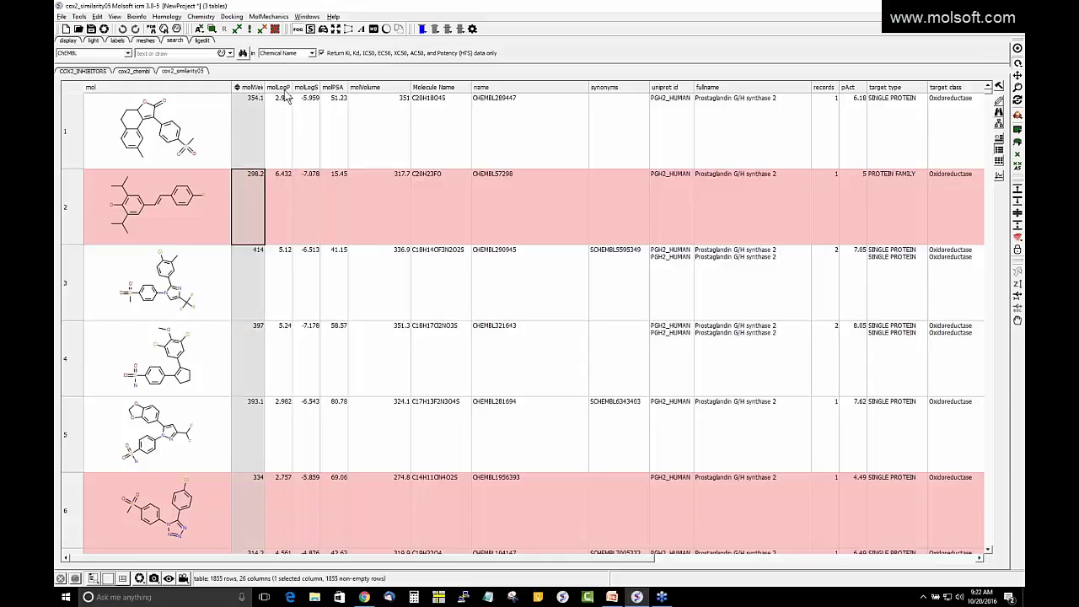
left_click(281, 88, "ctrl")
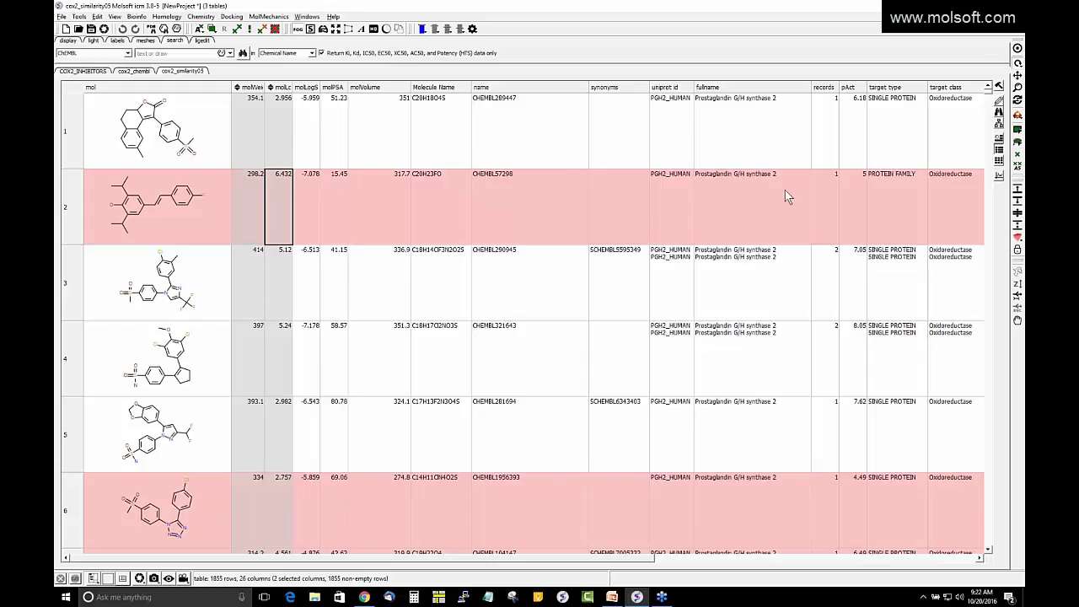
left_click(1000, 177)
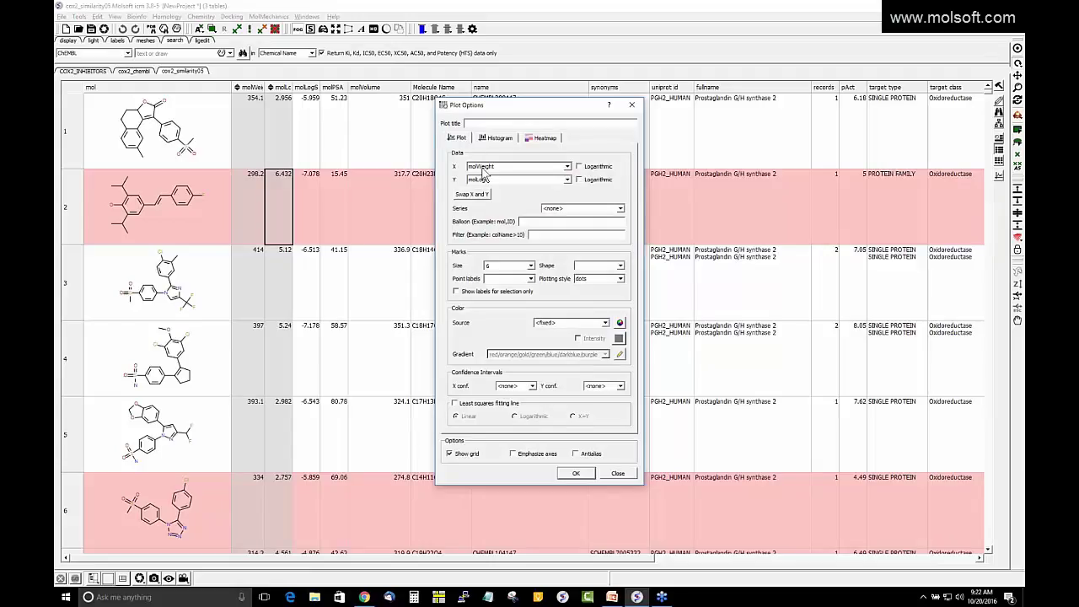
left_click(500, 140)
left_click(546, 140)
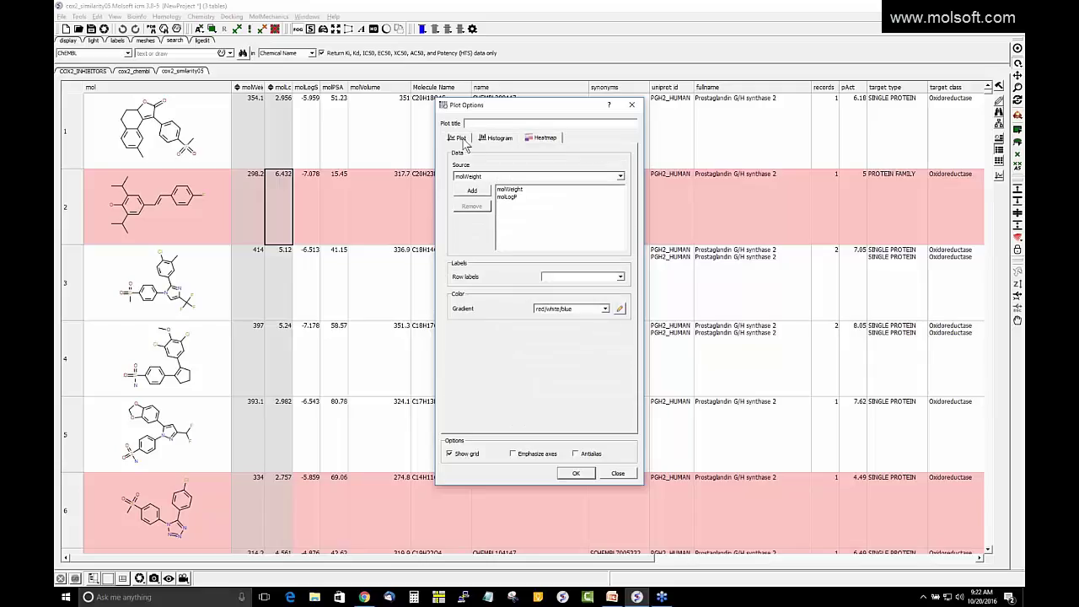
left_click(462, 140)
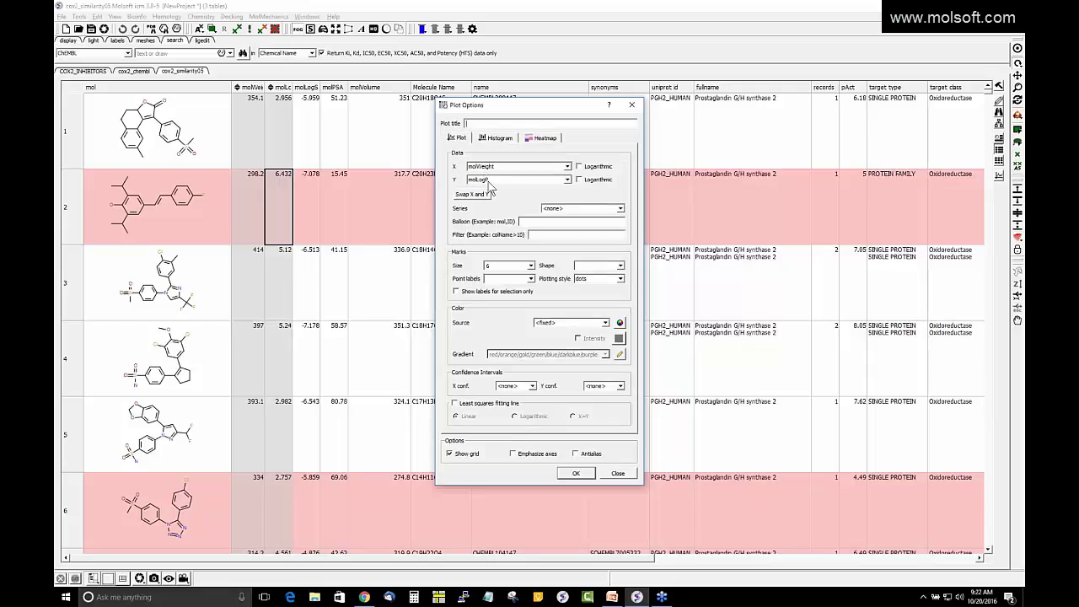
left_click(575, 474)
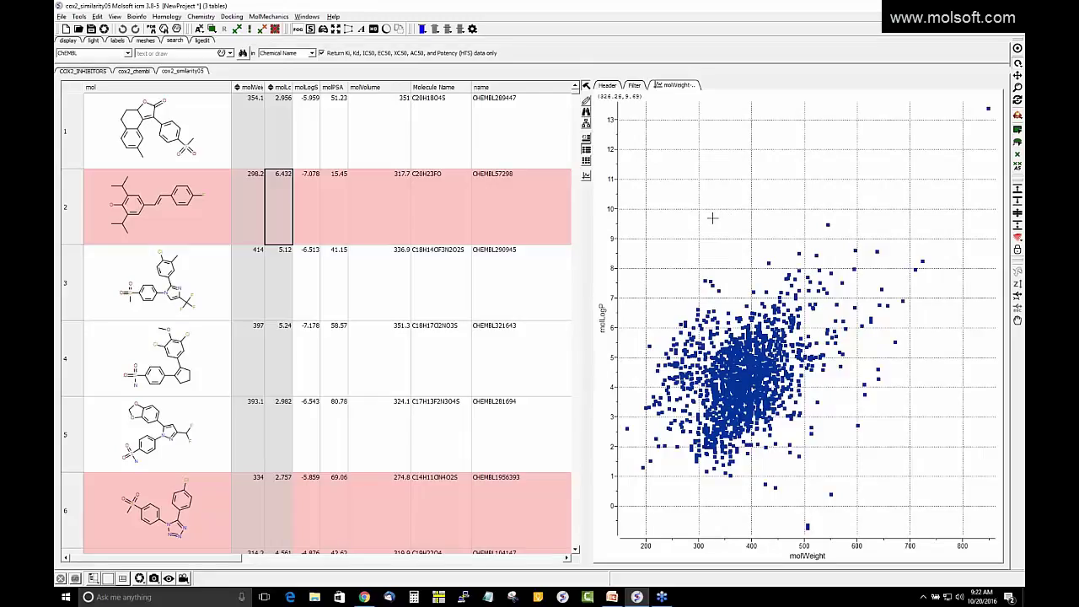
Step: Scale the size of the scatter plot's marks by molPSA and apply it
right_click(725, 221)
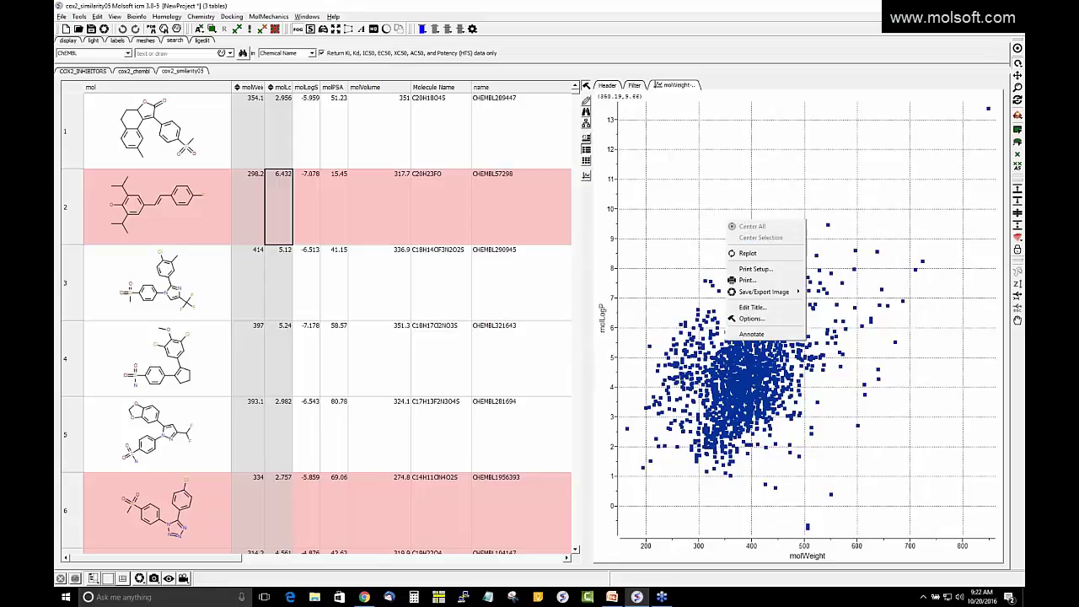
left_click(750, 320)
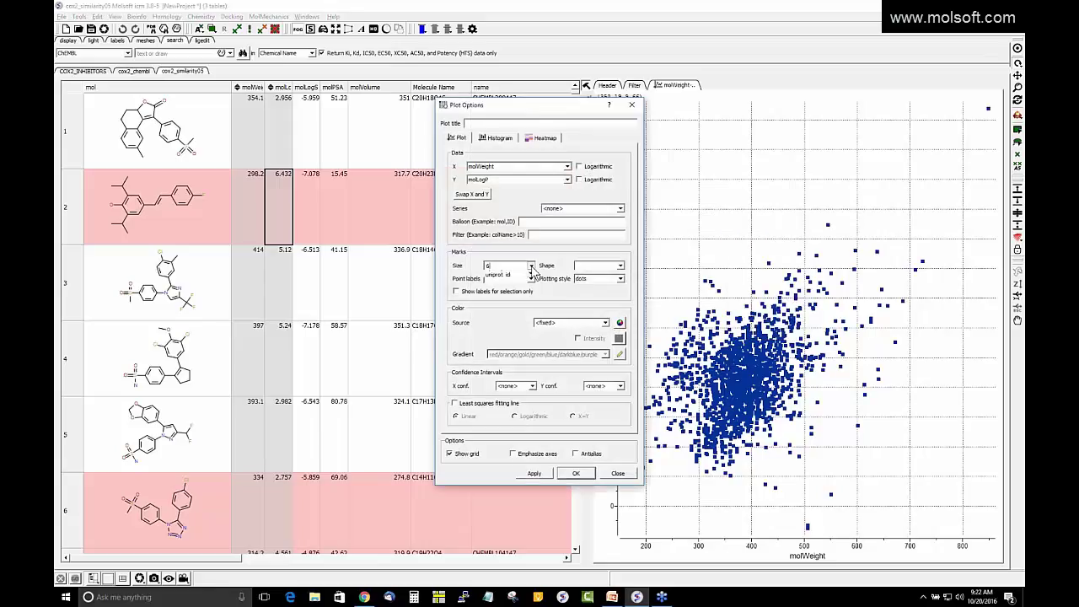
left_click(530, 267)
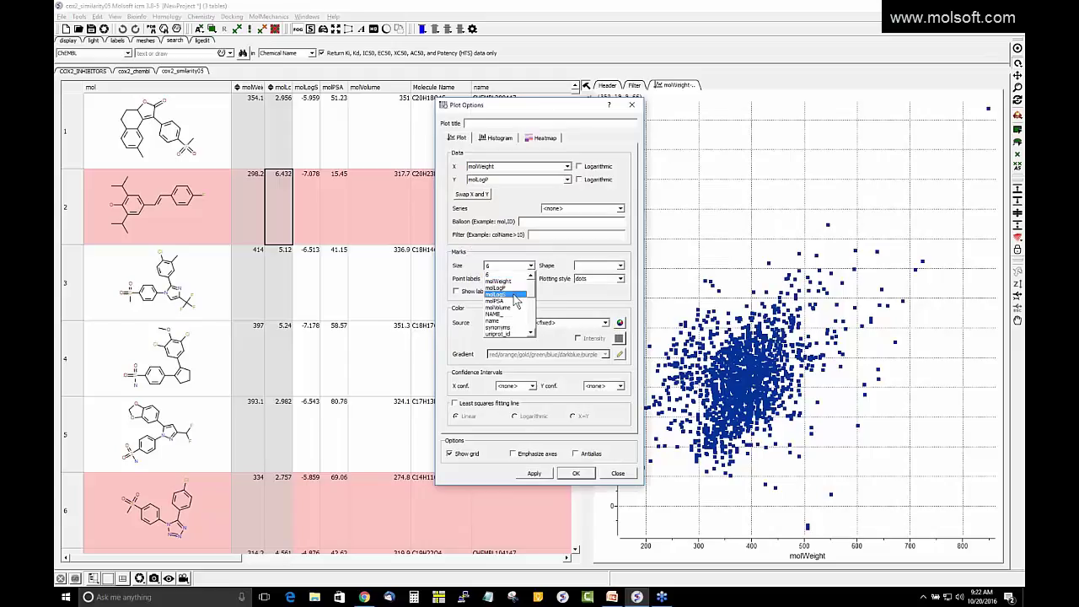
left_click(510, 301)
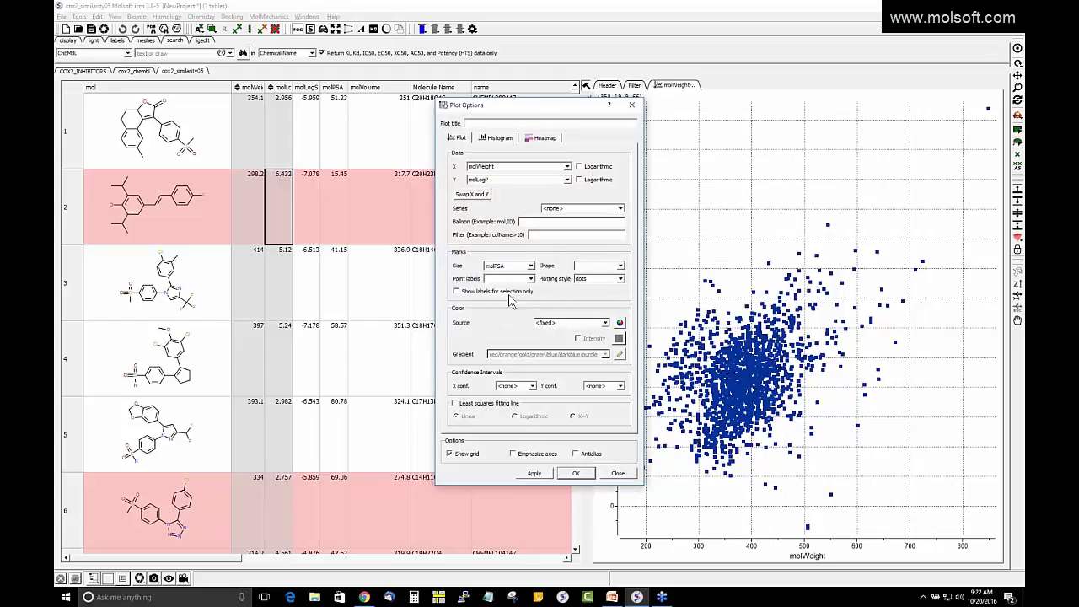
left_click(534, 473)
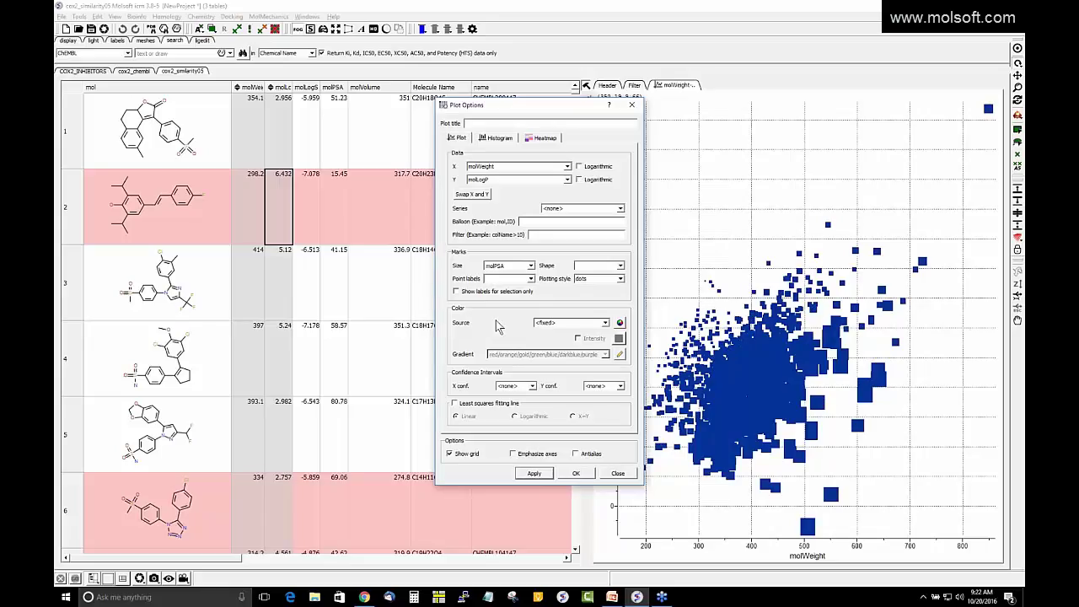
Step: Color the plot's marks by molLogS with the default gradient and close the plot options
left_click(573, 323)
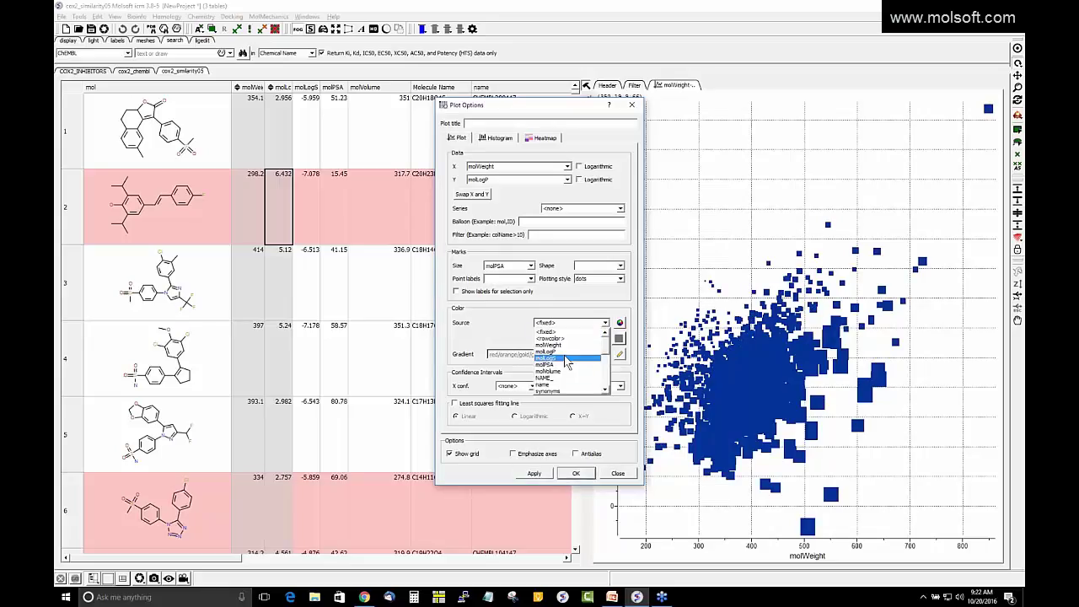
left_click(564, 358)
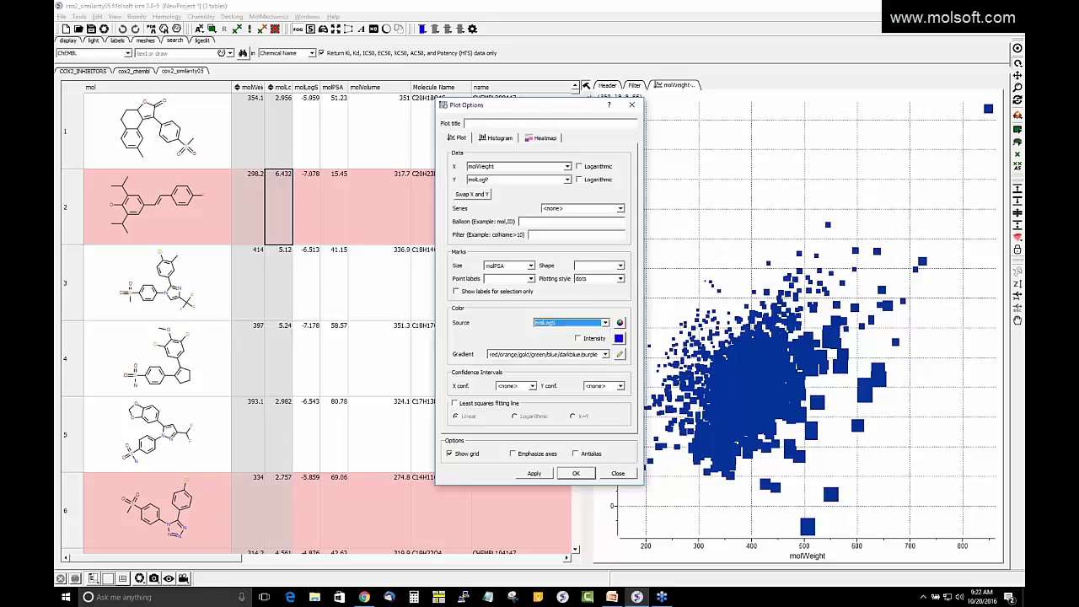
left_click(534, 473)
left_click(575, 473)
Step: Explore the scatter plot by shifting it, picking a point to find its table row and rescaling the molLogP axis
left_click_drag(784, 361, 846, 292)
left_click(808, 286)
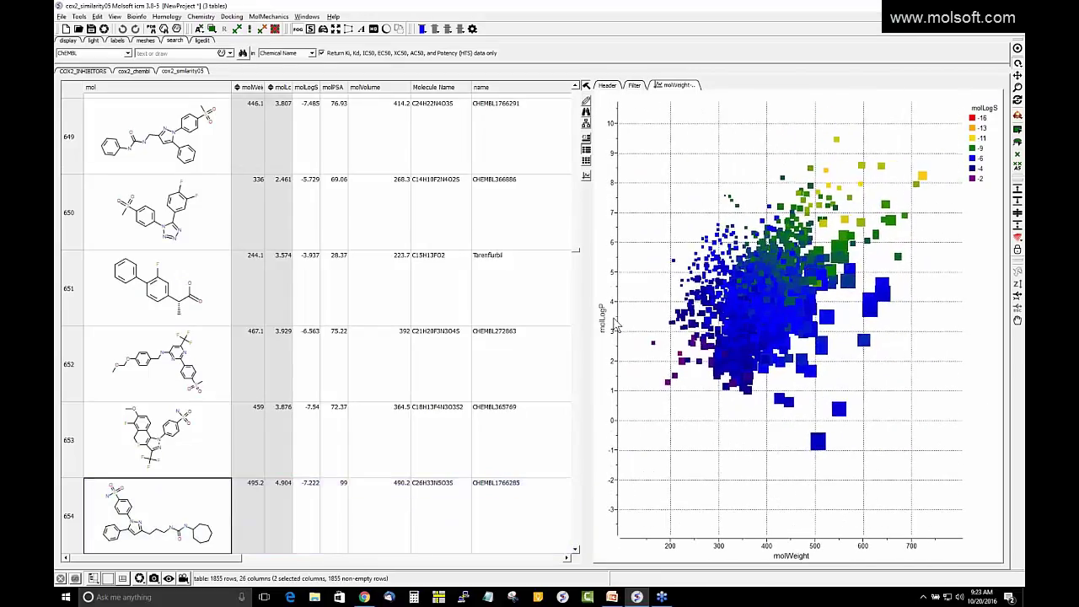
scroll(615, 322, "up", 4)
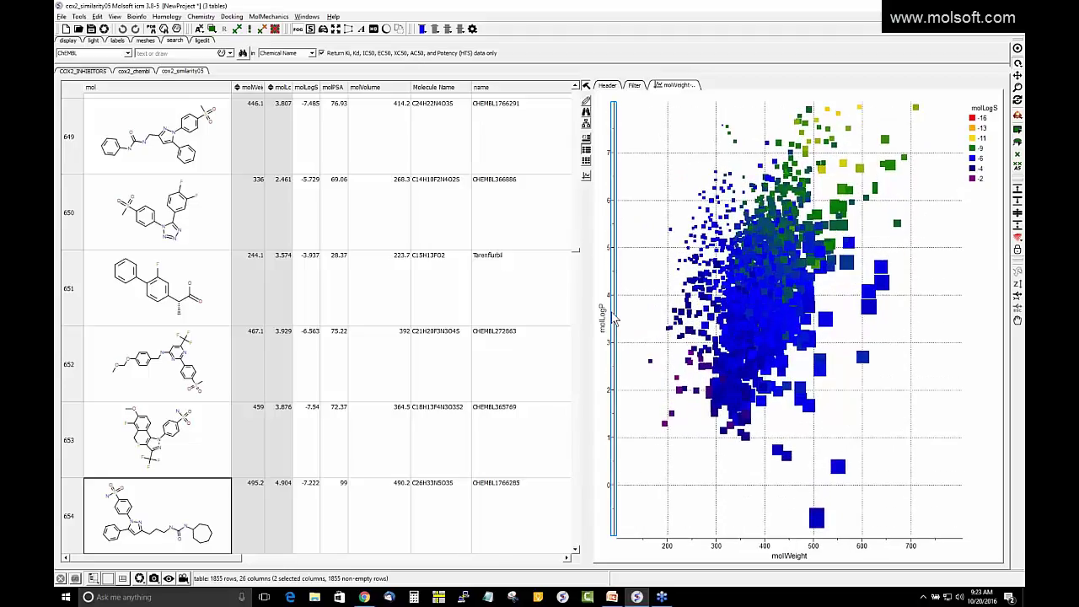
scroll(610, 324, "down", 2)
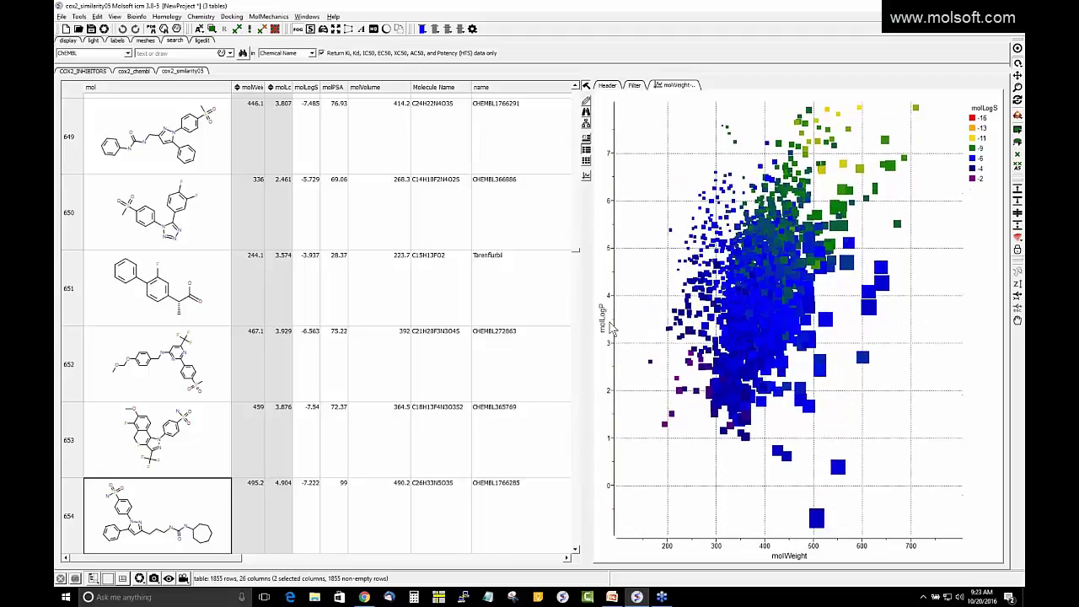
scroll(614, 336, "down", 1)
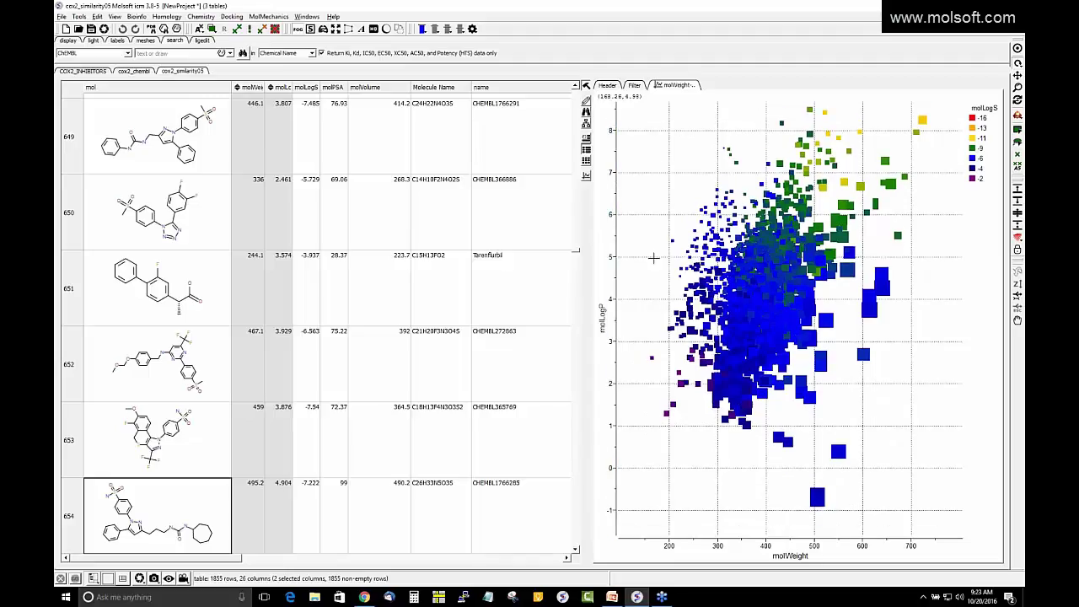
Step: Examine the mark shape choices in the plot options and close them without changes
right_click(665, 260)
left_click(676, 371)
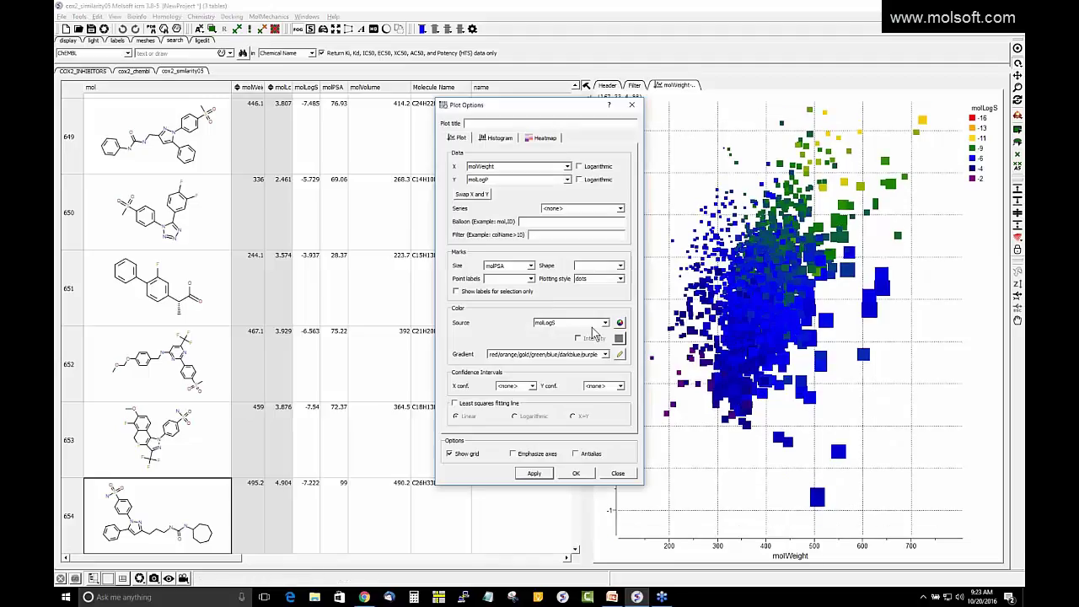
left_click(622, 268)
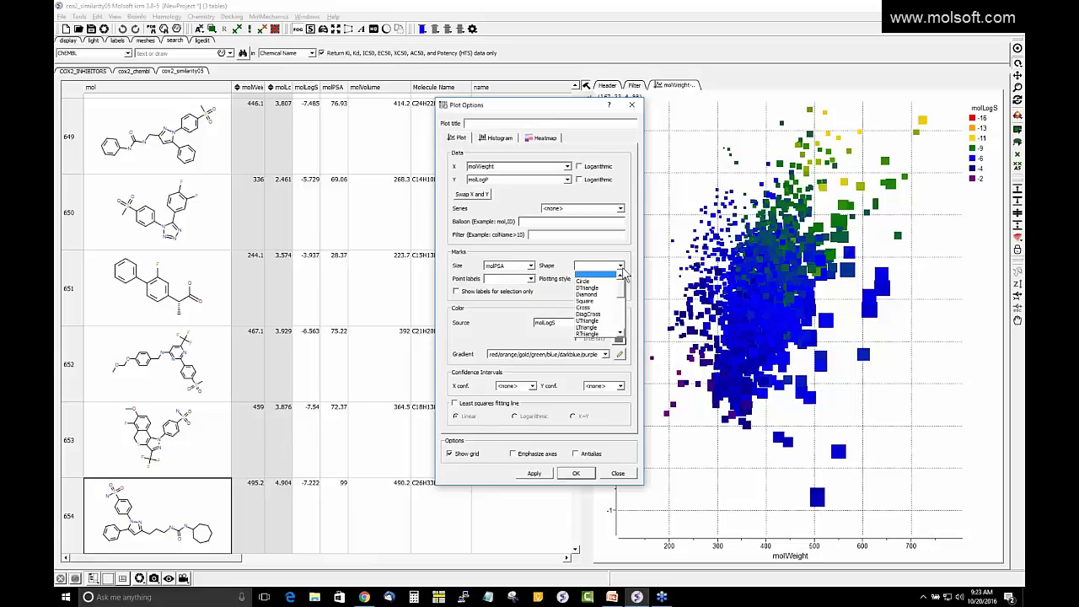
scroll(610, 309, "down", 5)
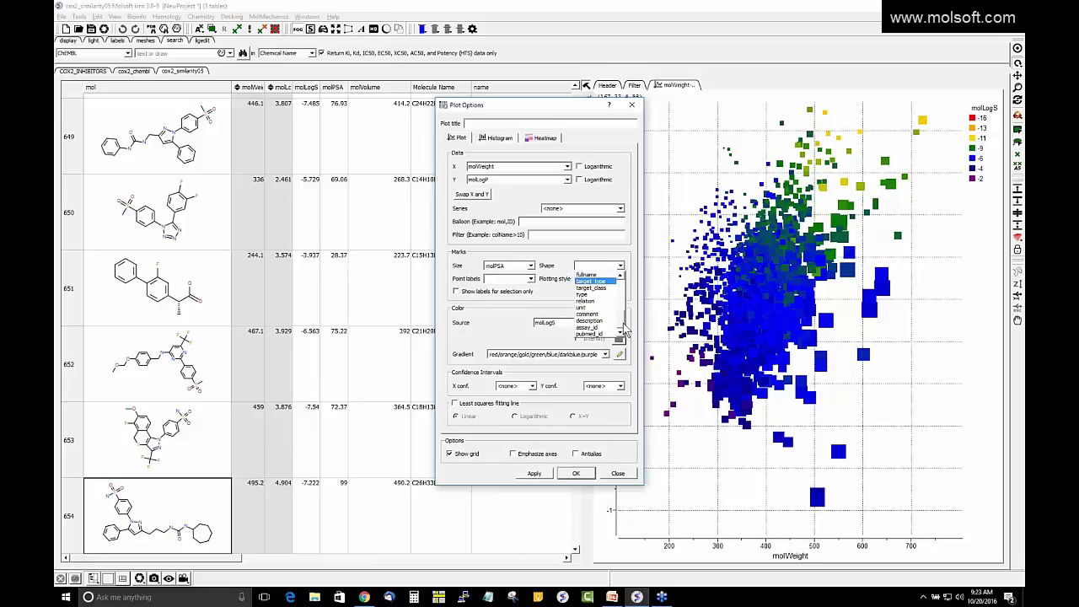
left_click(509, 329)
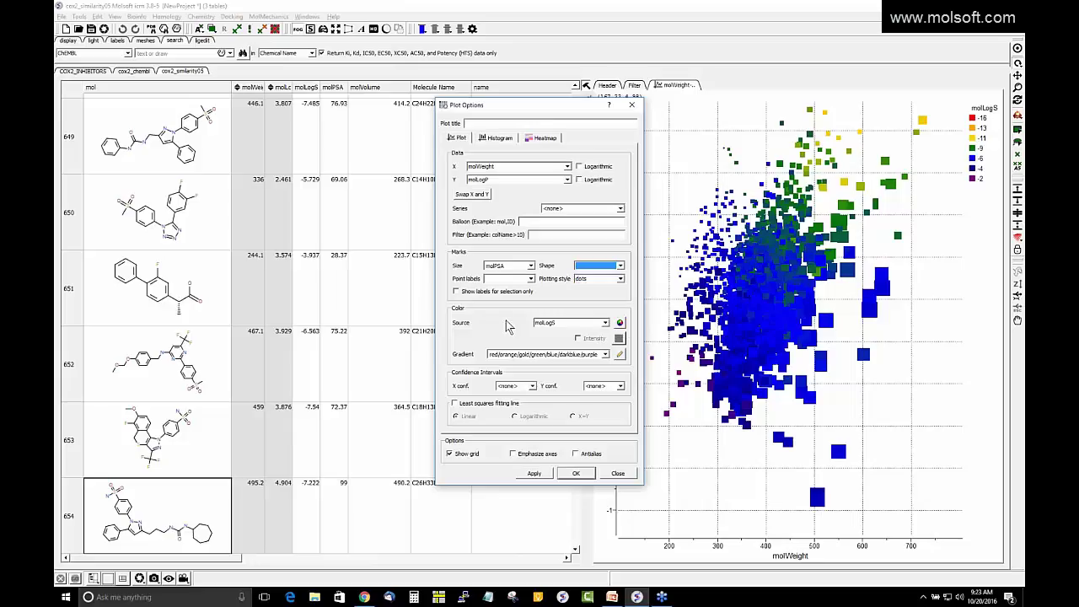
left_click(617, 474)
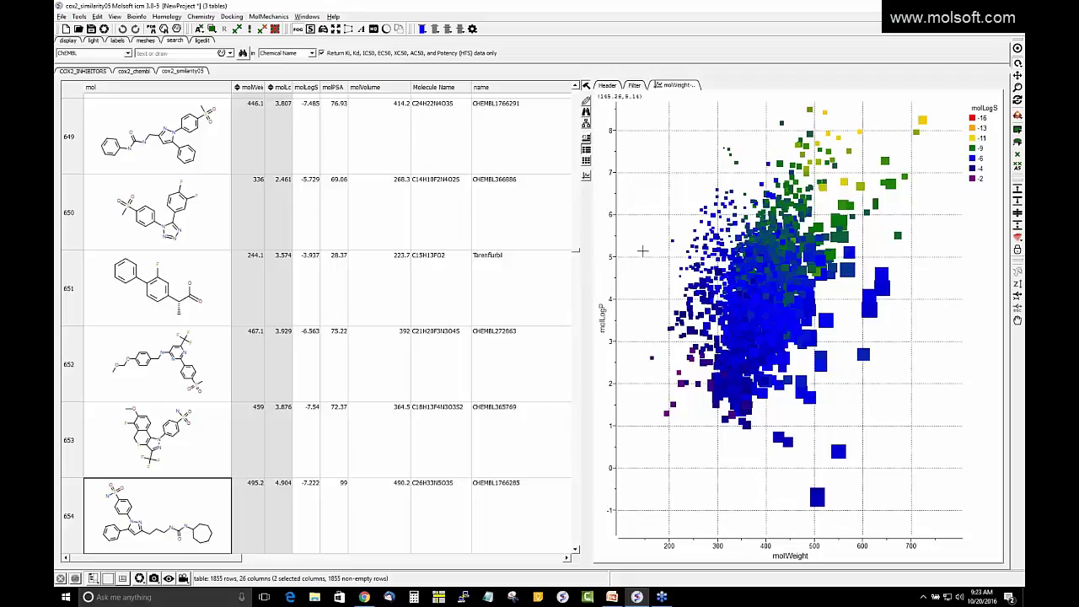
Step: Select plot points with molLogP about 3 to 4.5, check their table rows, reselect about 2.8 to 4.8, and clear the selection
left_click_drag(650, 278, 907, 344)
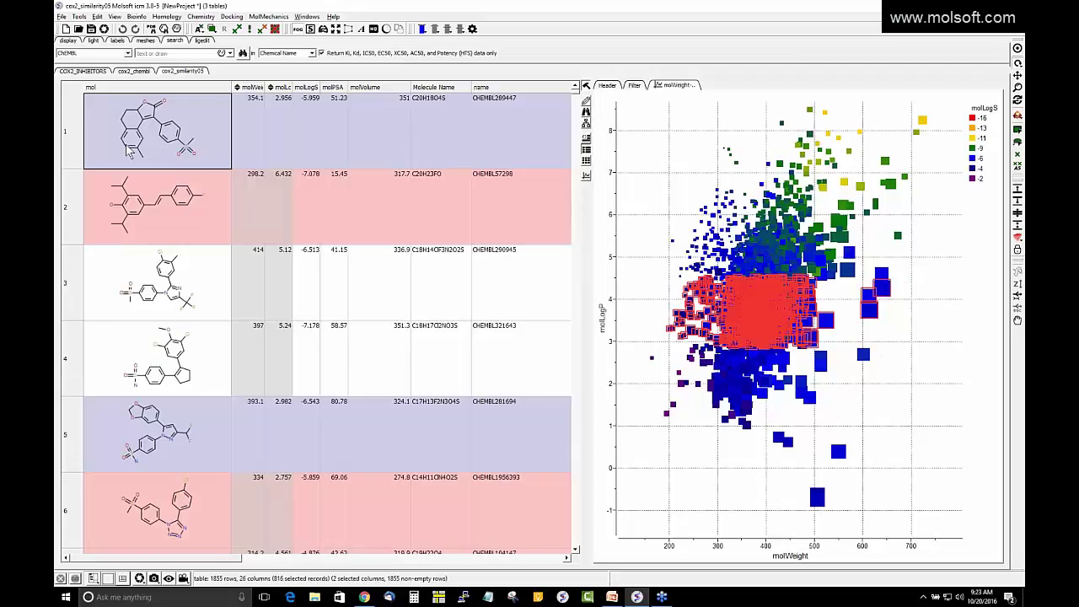
scroll(133, 305, "down", 2)
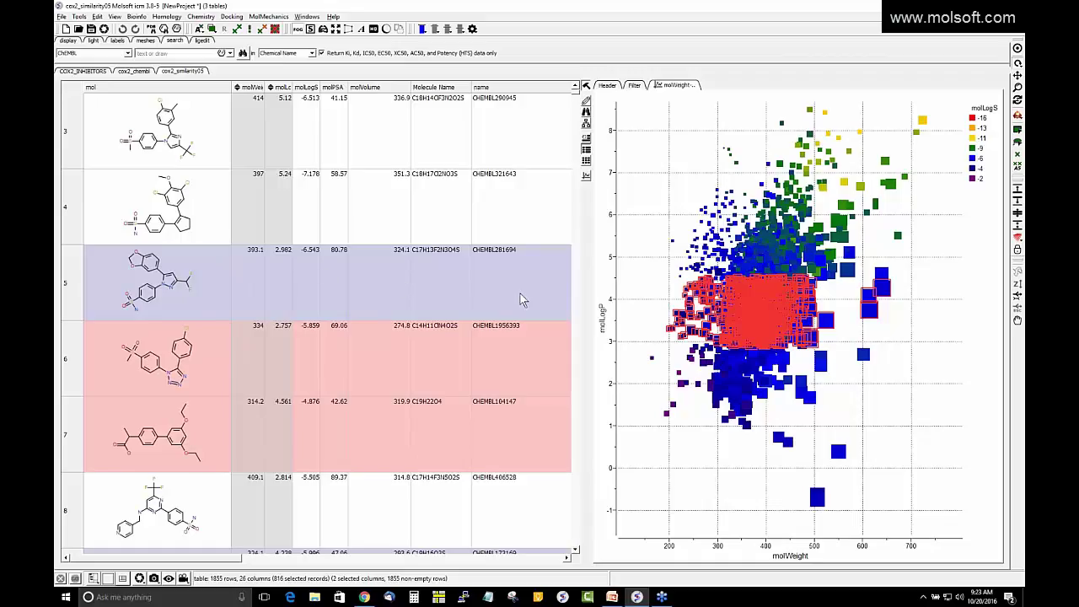
left_click(644, 239)
left_click_drag(641, 268, 912, 351)
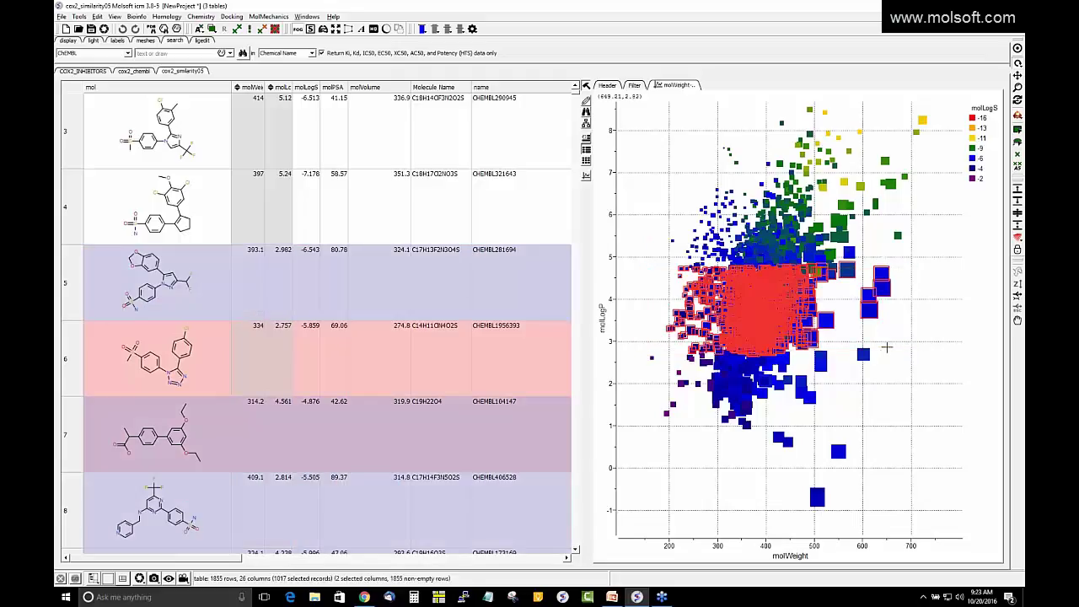
left_click(893, 350)
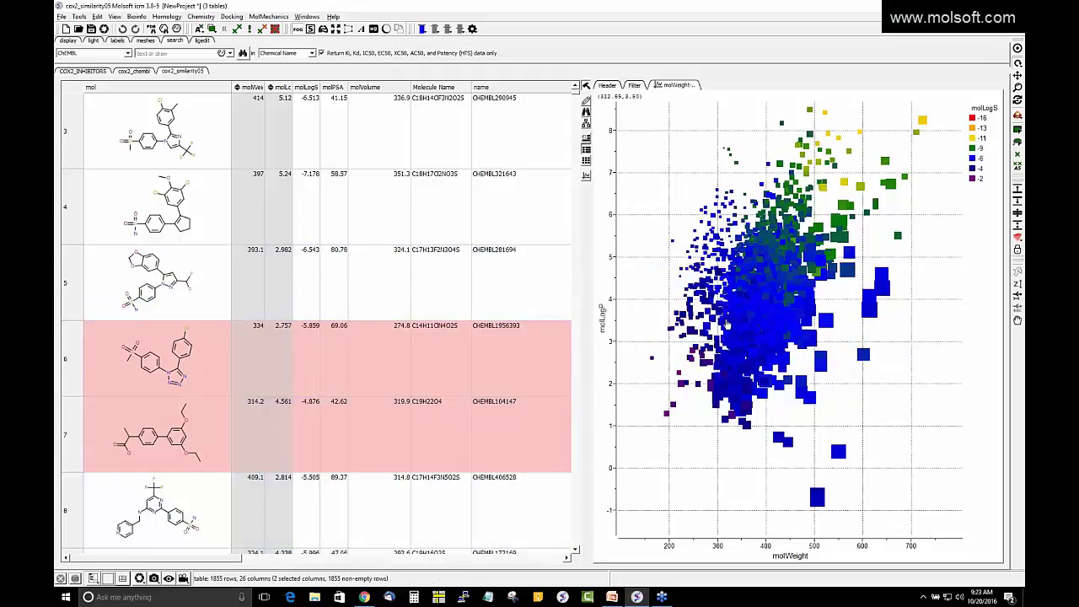
Step: Filter cox2_similarity05 by molWeight to the range 299.615 to 476.538
left_click(634, 86)
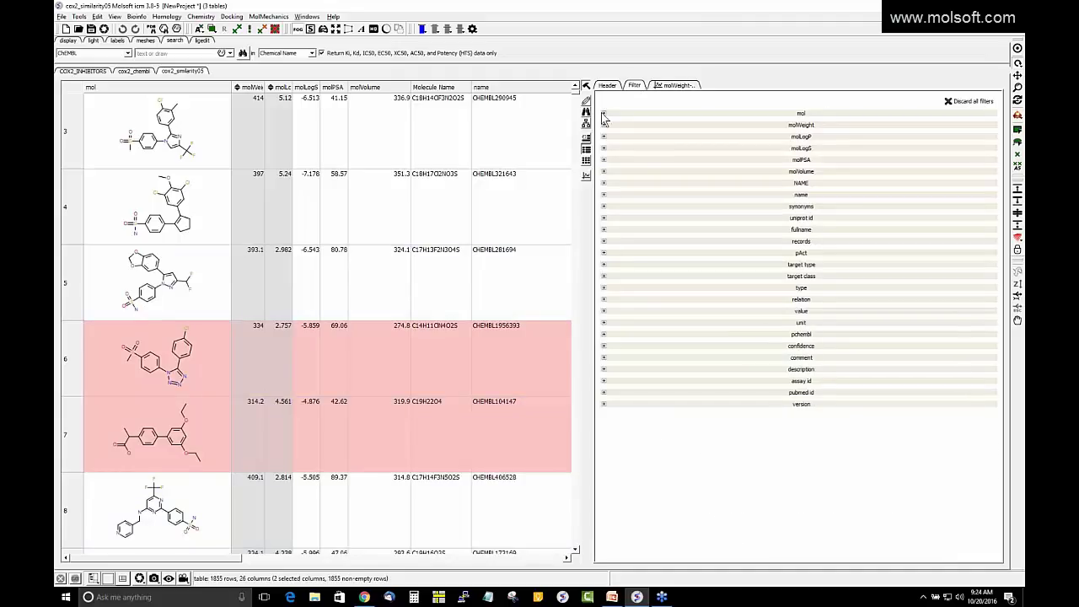
left_click(602, 114)
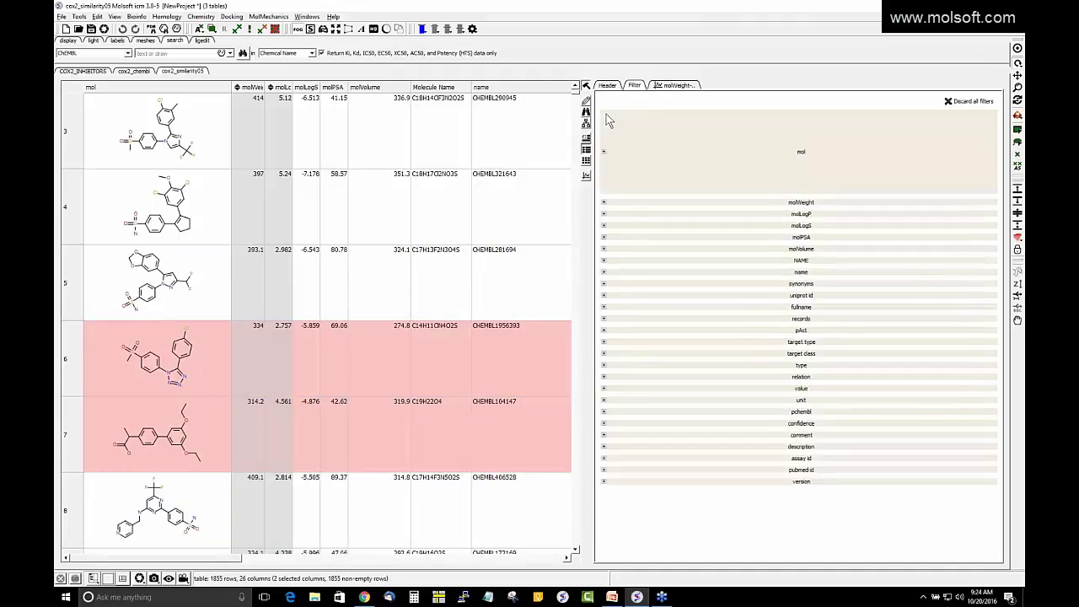
left_click(604, 113)
left_click(604, 124)
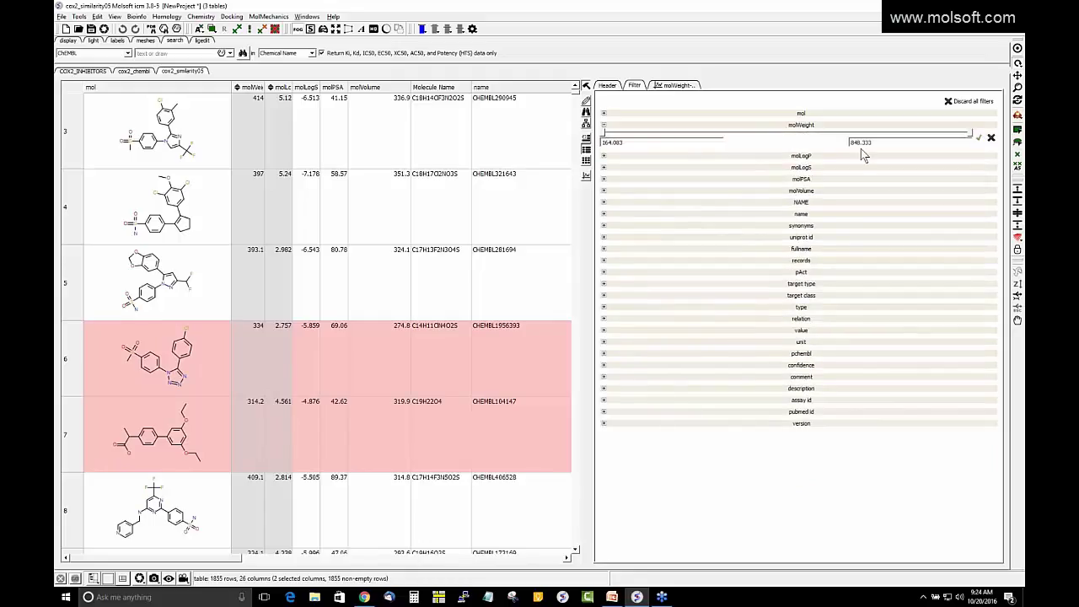
left_click_drag(612, 137, 721, 142)
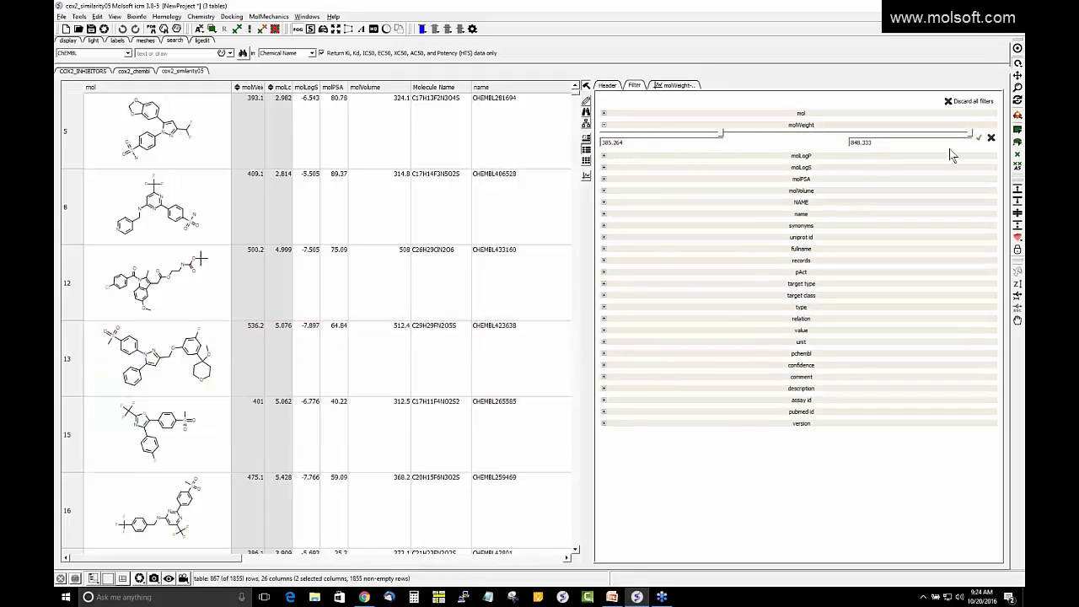
left_click_drag(973, 137, 865, 139)
left_click_drag(720, 134, 674, 139)
left_click_drag(865, 139, 769, 137)
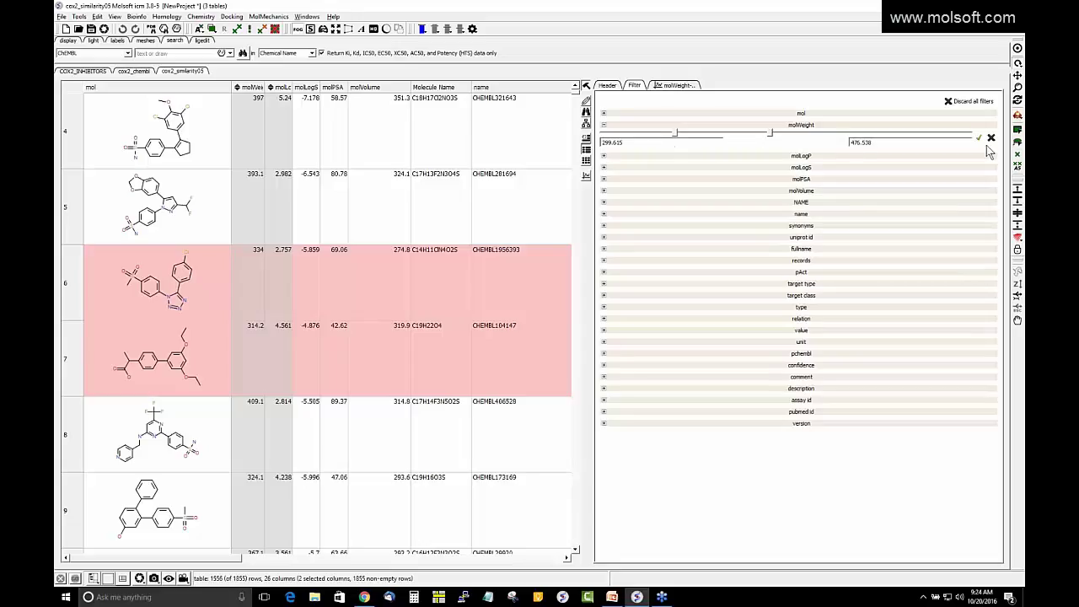
Step: Discard the molWeight filter and return to the plot of molWeight against molLogP
left_click(991, 138)
left_click(659, 85)
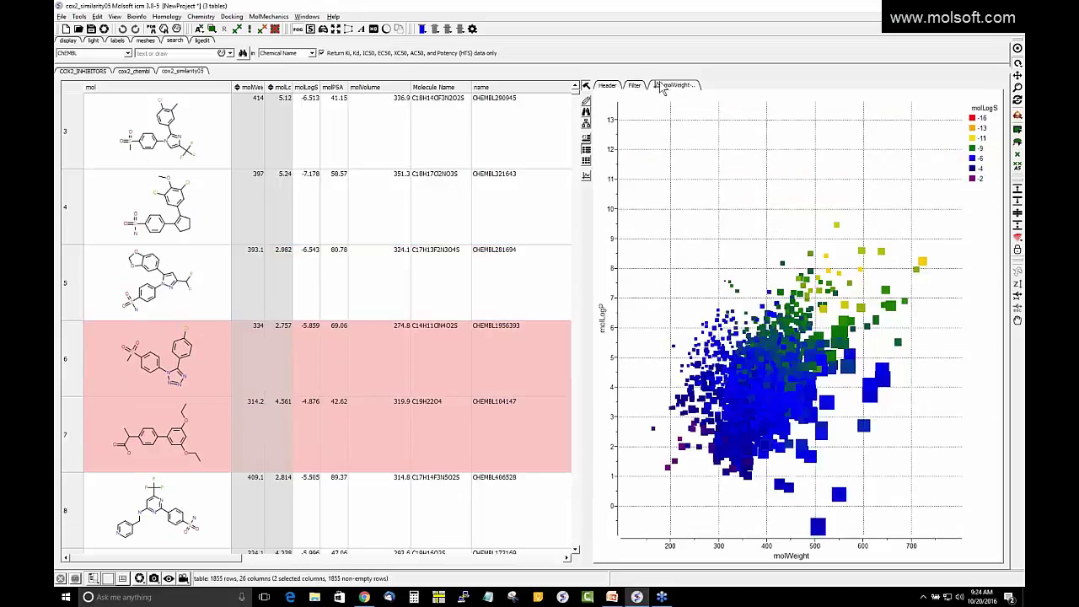
Step: Annotate the plot with a straight line from about molWeight 210, molLogP -0.5 to about 790, 5.4
left_click_drag(746, 236, 741, 160)
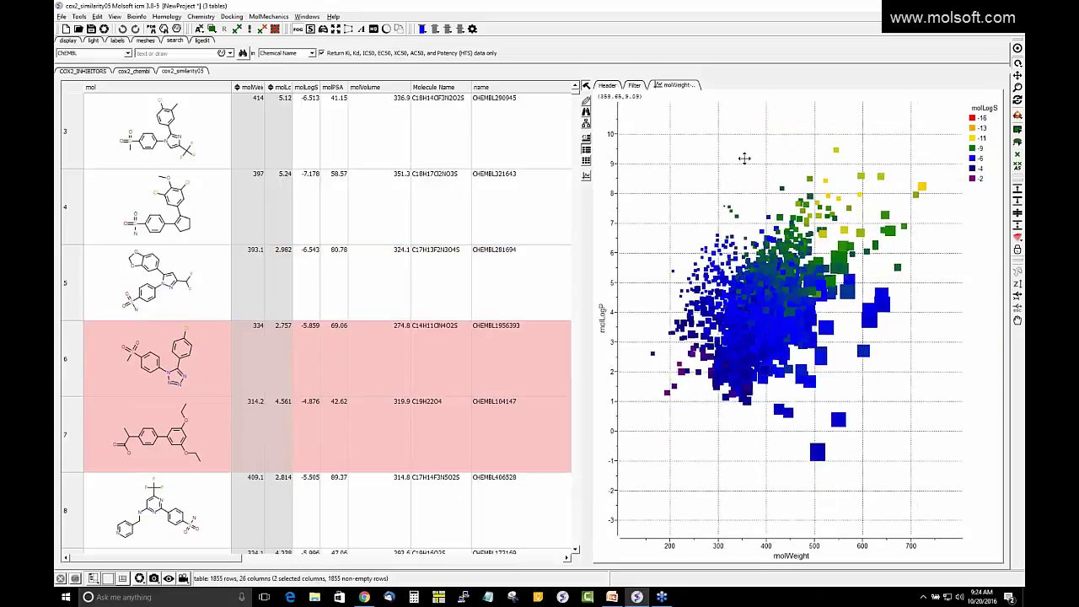
right_click(717, 166)
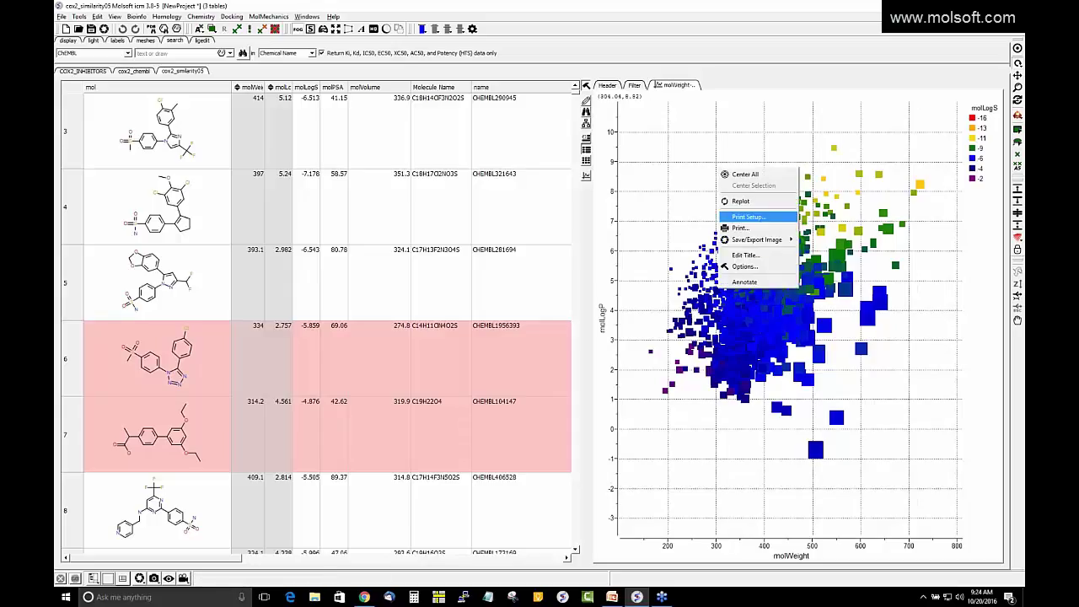
left_click(745, 283)
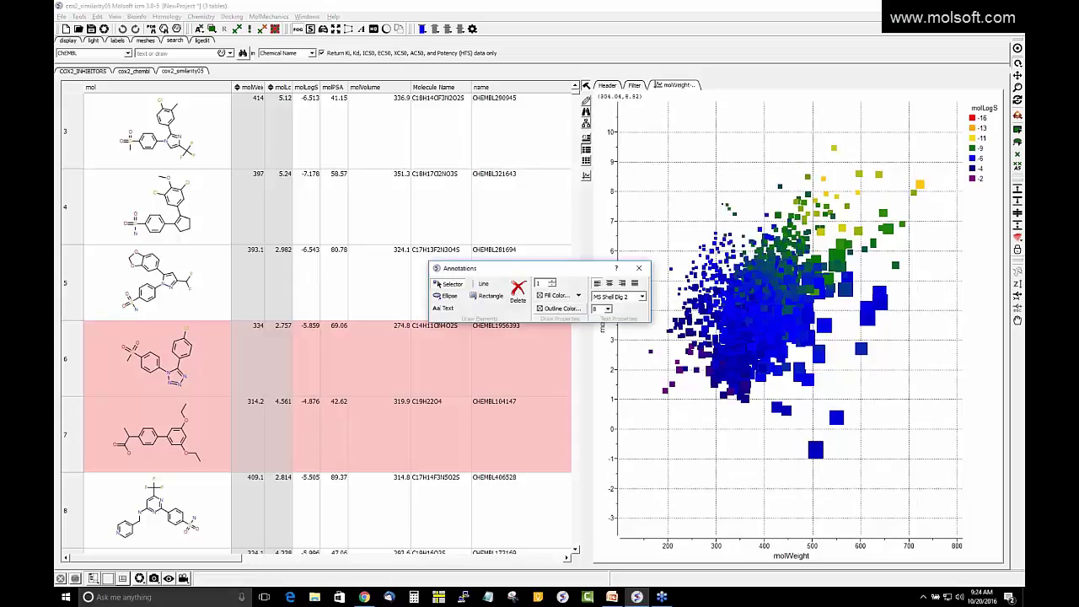
left_click(485, 288)
left_click_drag(671, 444, 950, 268)
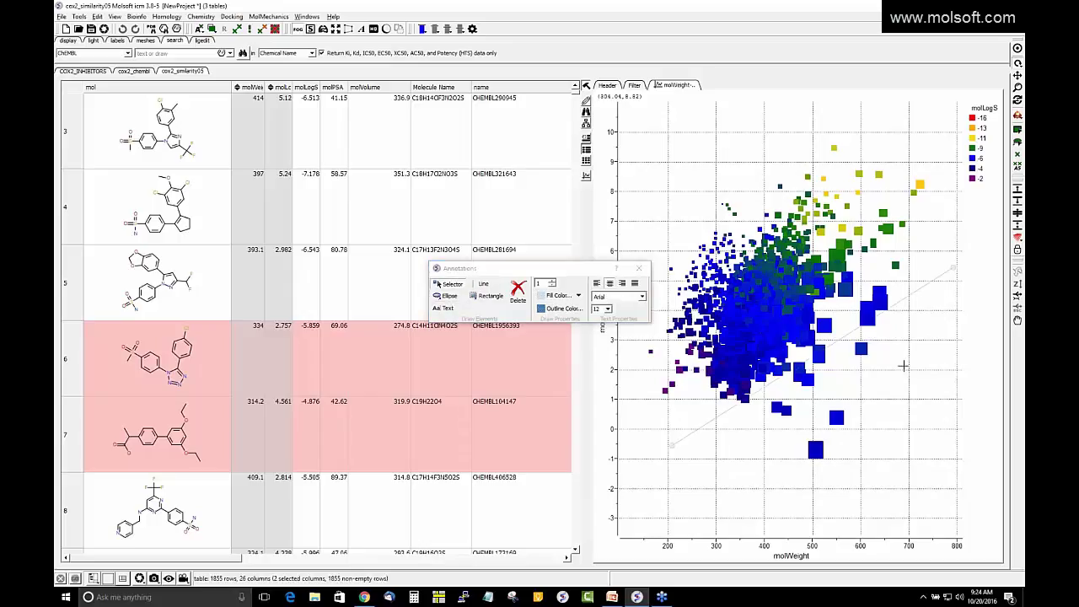
Step: Add a text annotation reading "Cox 2 Inhibitor" above the points, spanning about molWeight 240 to 455 and molLogP 8.6 to 10
left_click(444, 308)
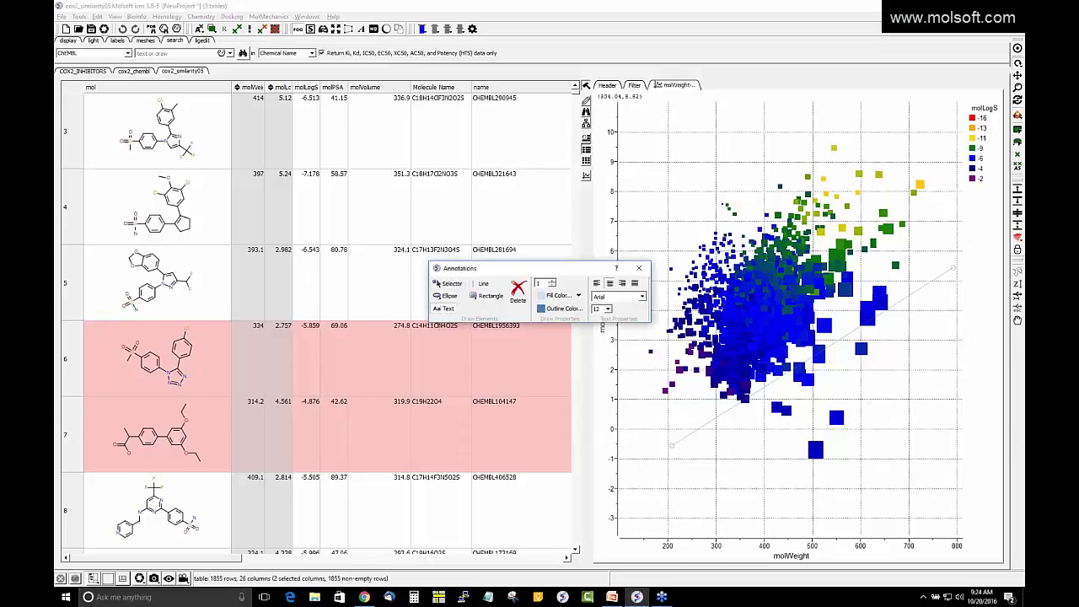
left_click_drag(684, 135, 790, 172)
double_click(745, 157)
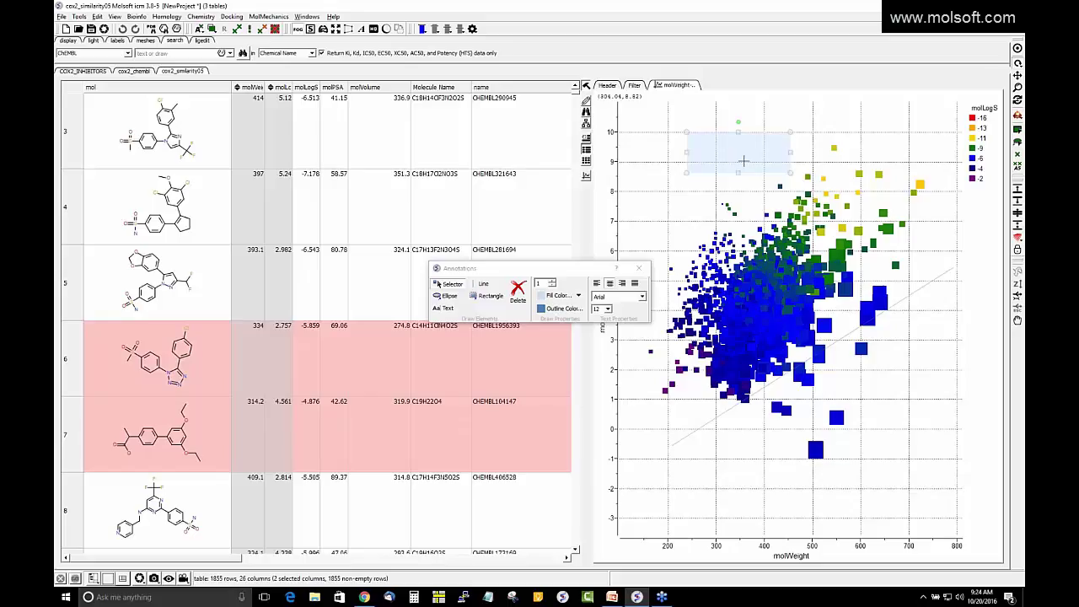
type("Cox 2 Inhibitor")
Step: Fill the "Cox 2 Inhibitor" text annotation with light green and finish annotating the plot
left_click(567, 309)
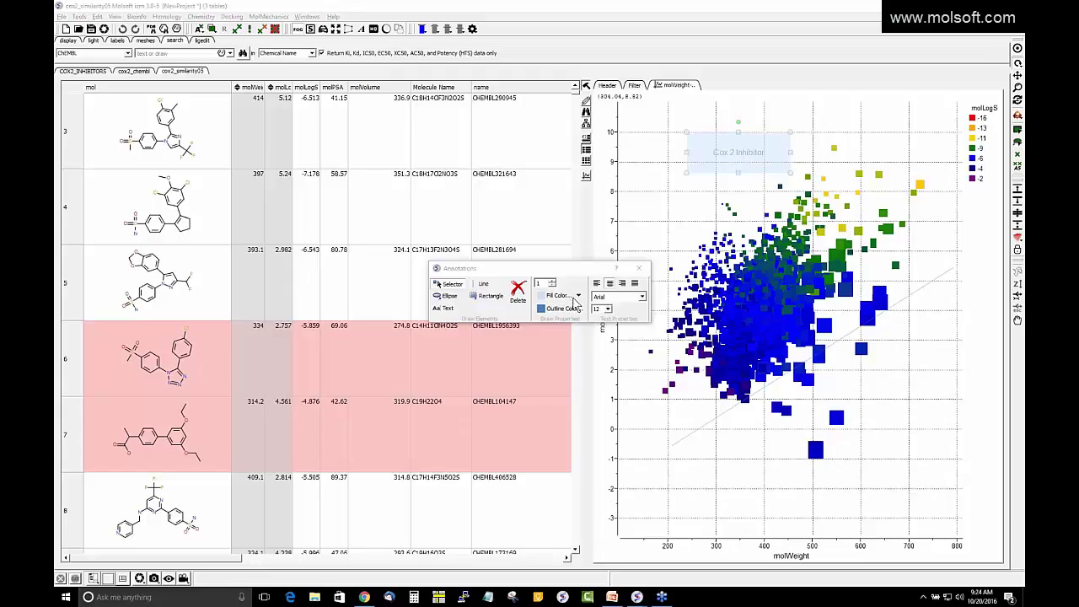
left_click(507, 236)
left_click(595, 369)
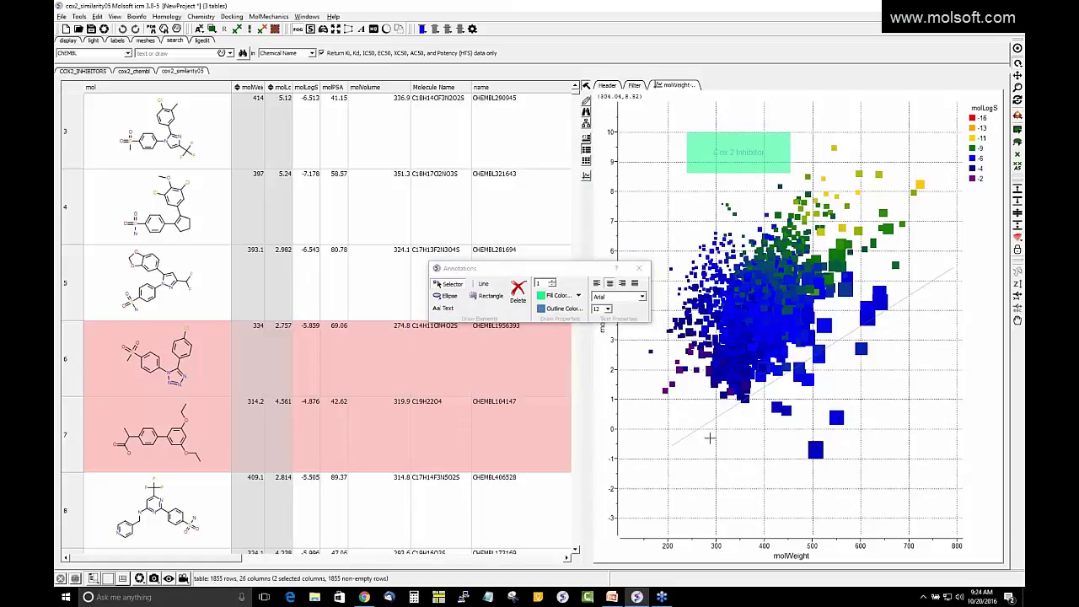
left_click(638, 268)
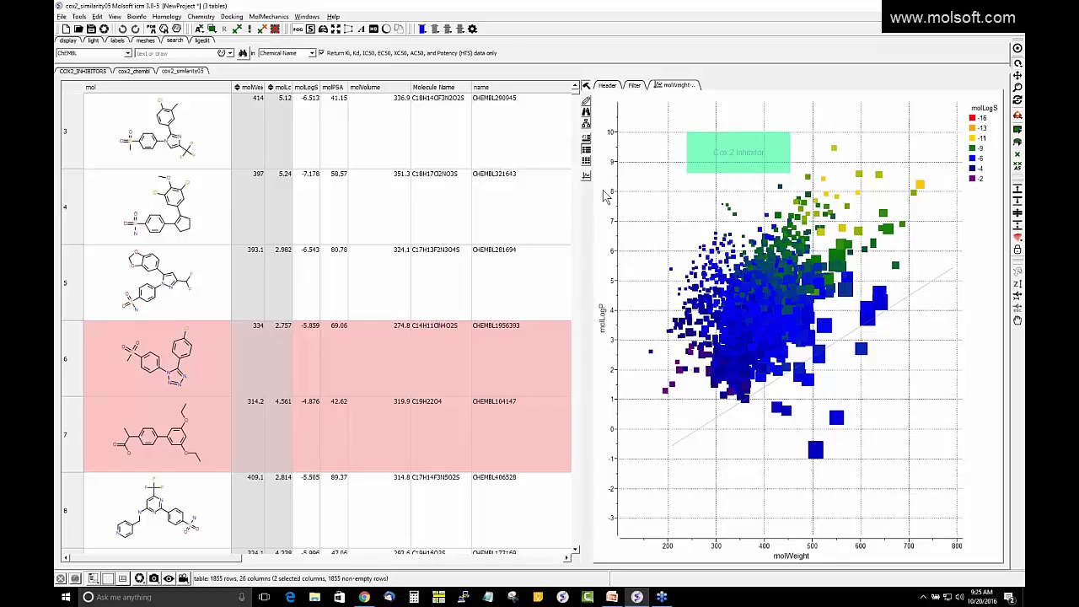
Step: Widen the cox2_similarity05 table pane beside the plot and clear the column selection
left_click_drag(590, 209, 708, 209)
left_click(313, 165)
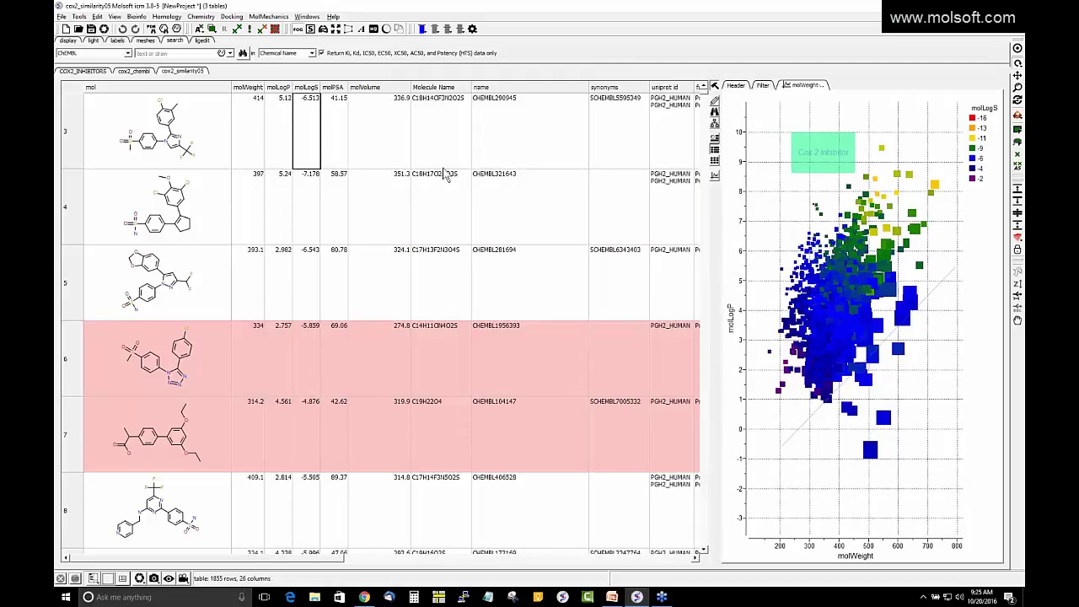
scroll(445, 173, "up", 2)
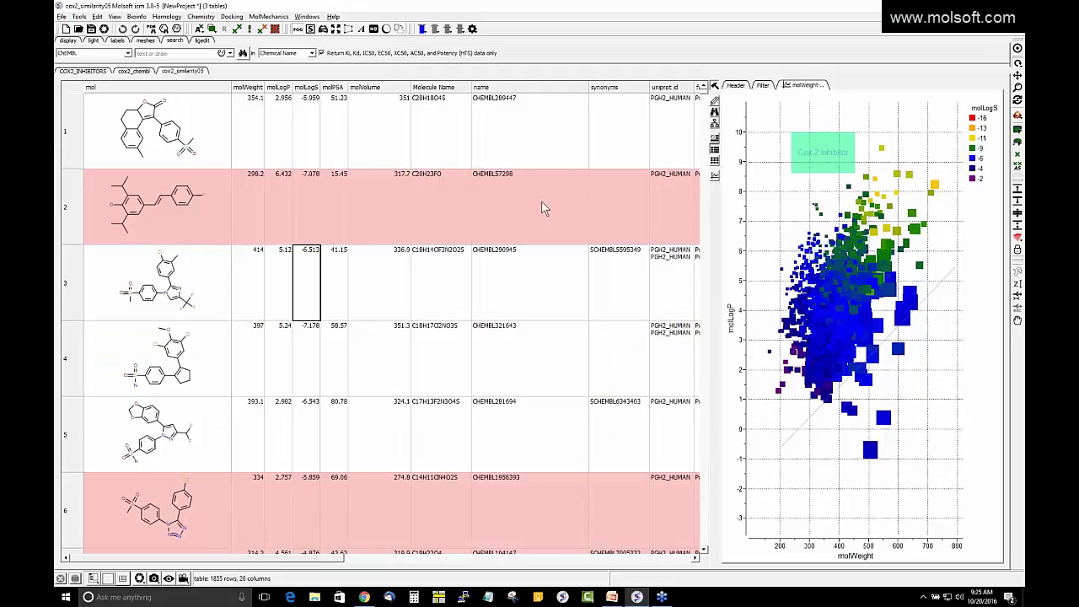
Step: Cluster cox2_similarity05 by mol column fingerprints using UPGMA linkage, and move the tree's cutoff line to about 0.08
left_click(715, 126)
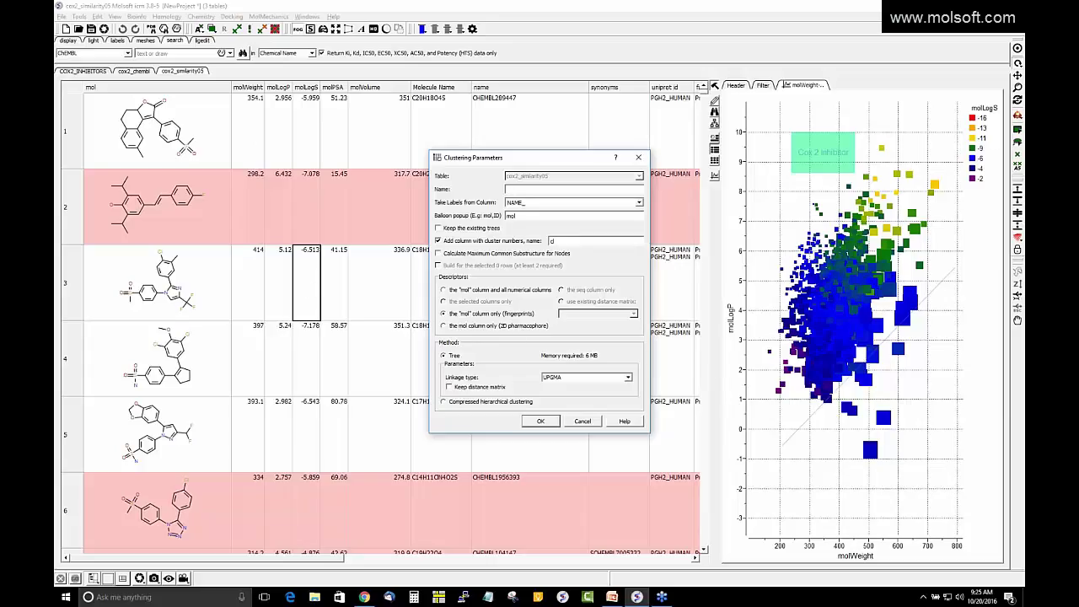
left_click(537, 420)
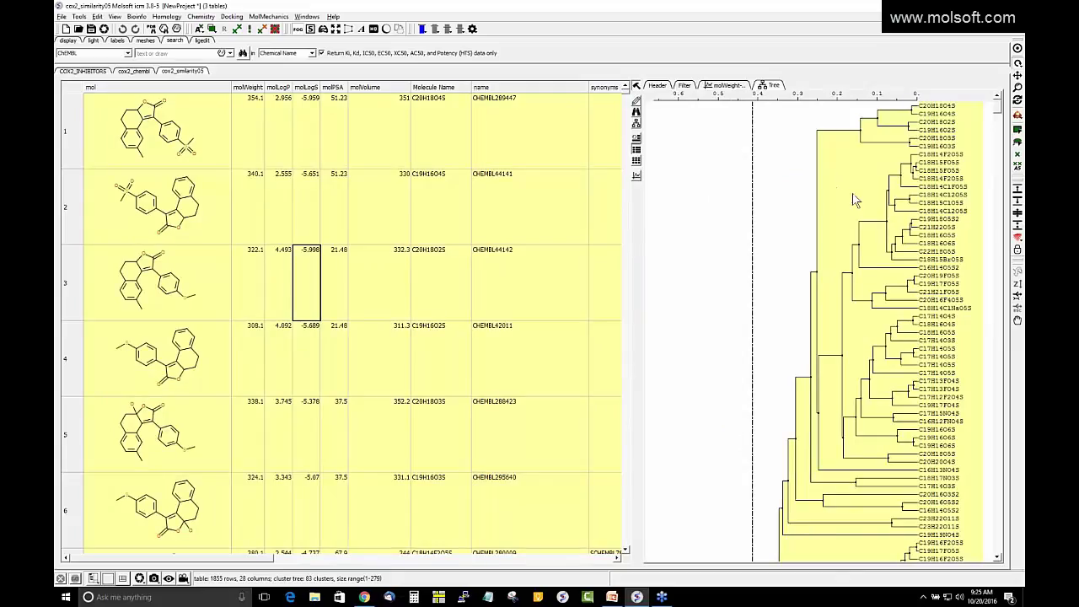
left_click_drag(753, 181, 883, 174)
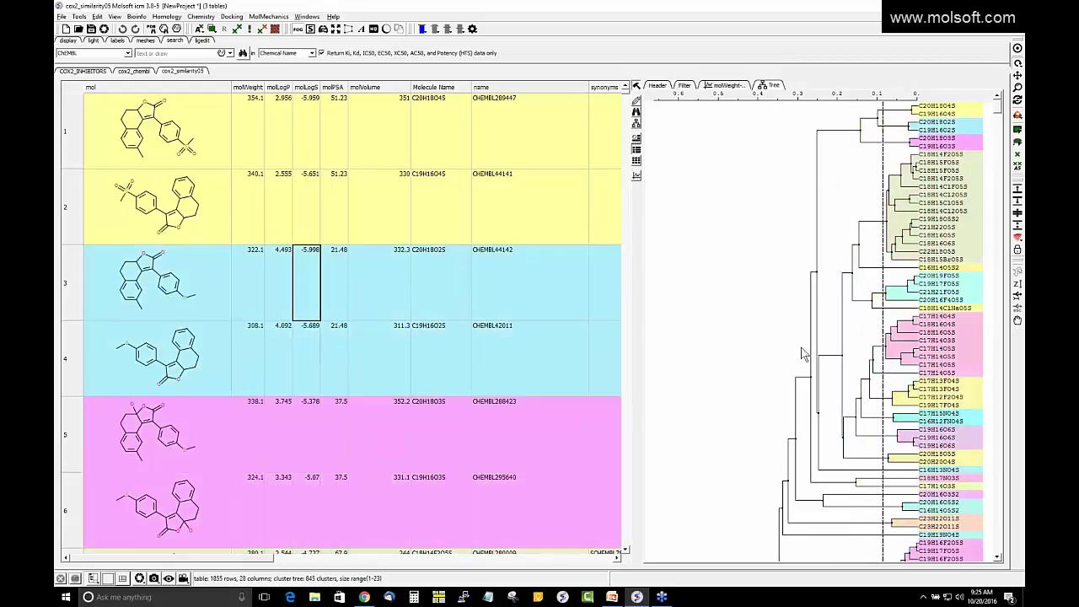
Step: Select the tree cluster from C18H14F2O5S to C18H15BrO5S, clear the selection, and view the actions available for its branch
left_click(942, 156)
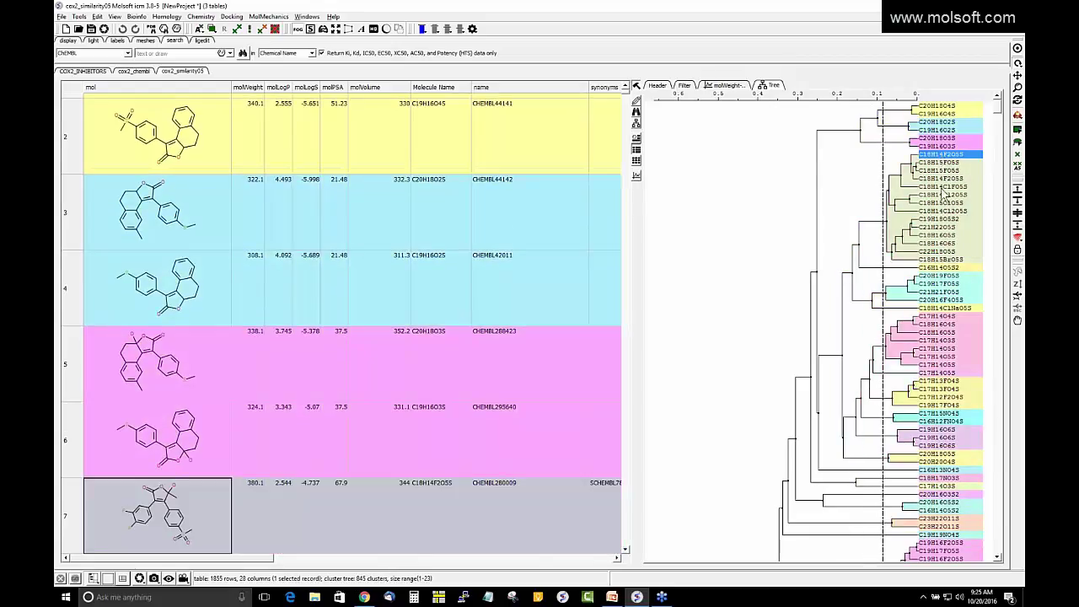
left_click(935, 259, "shift")
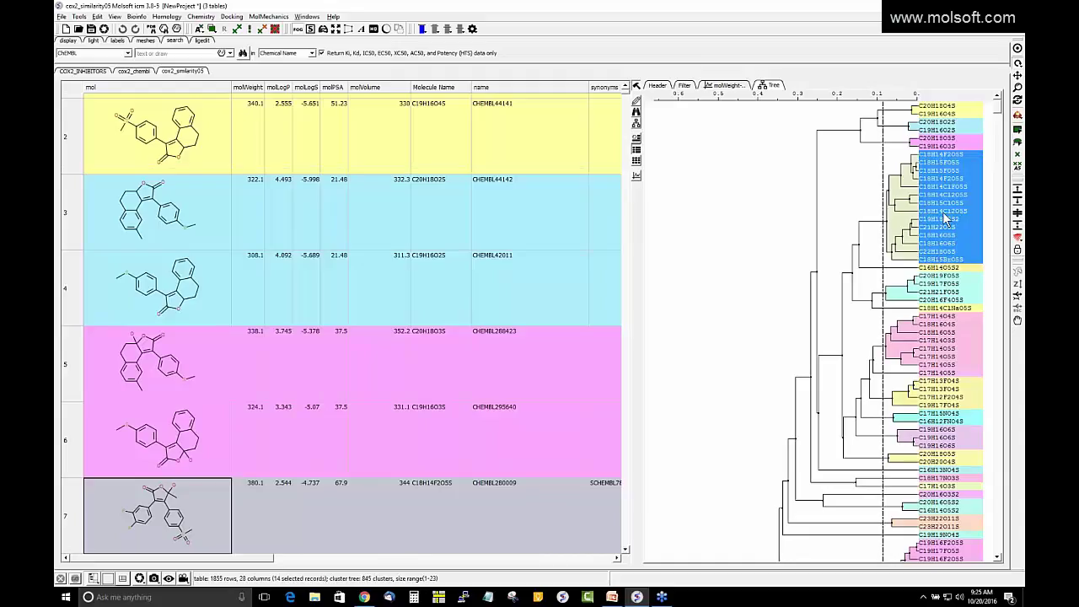
left_click(745, 179)
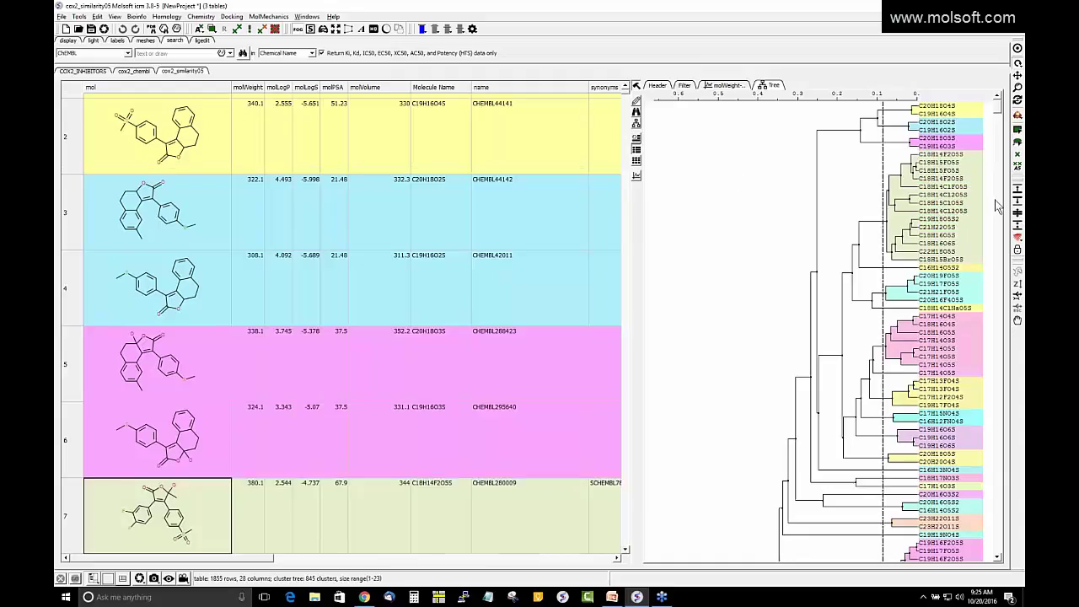
right_click(898, 210)
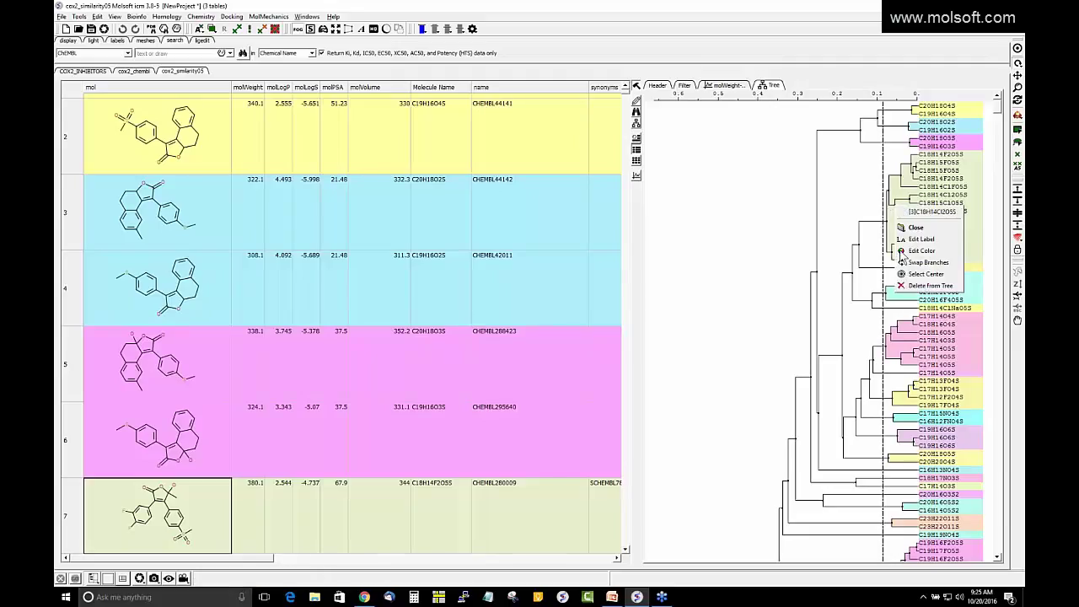
left_click(741, 224)
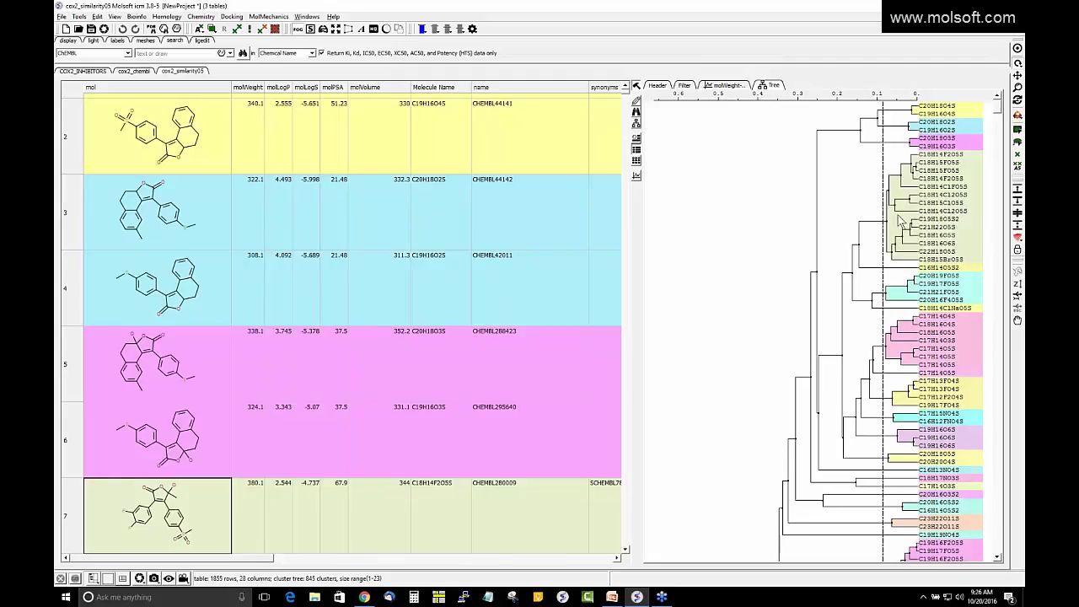
Step: Select the cluster centers from the tree, reselect one compound from each cluster by minimum molWeight, and clear the selection
right_click(712, 171)
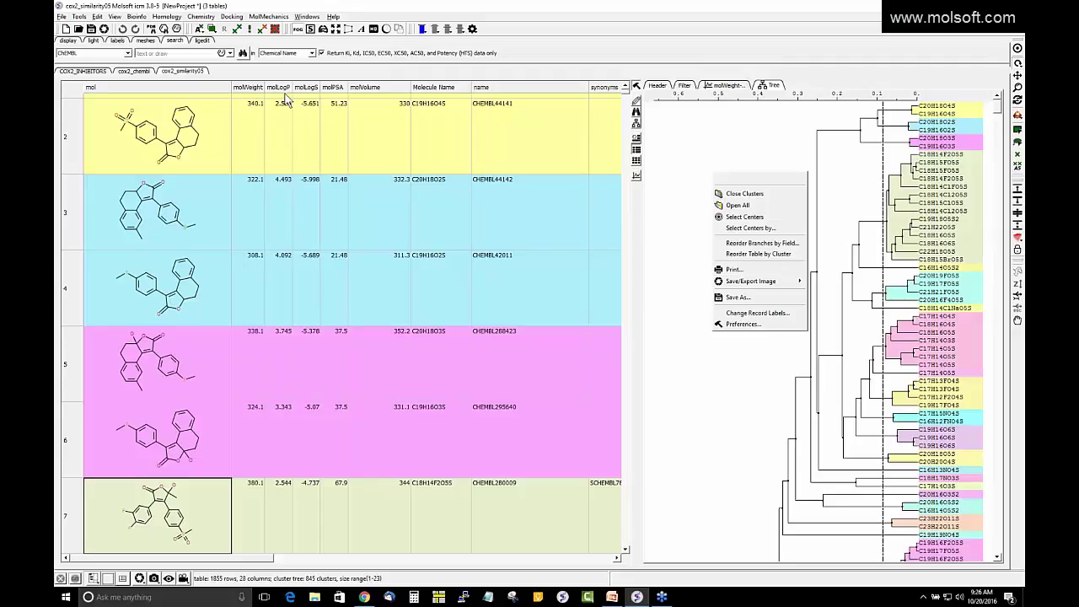
left_click(733, 217)
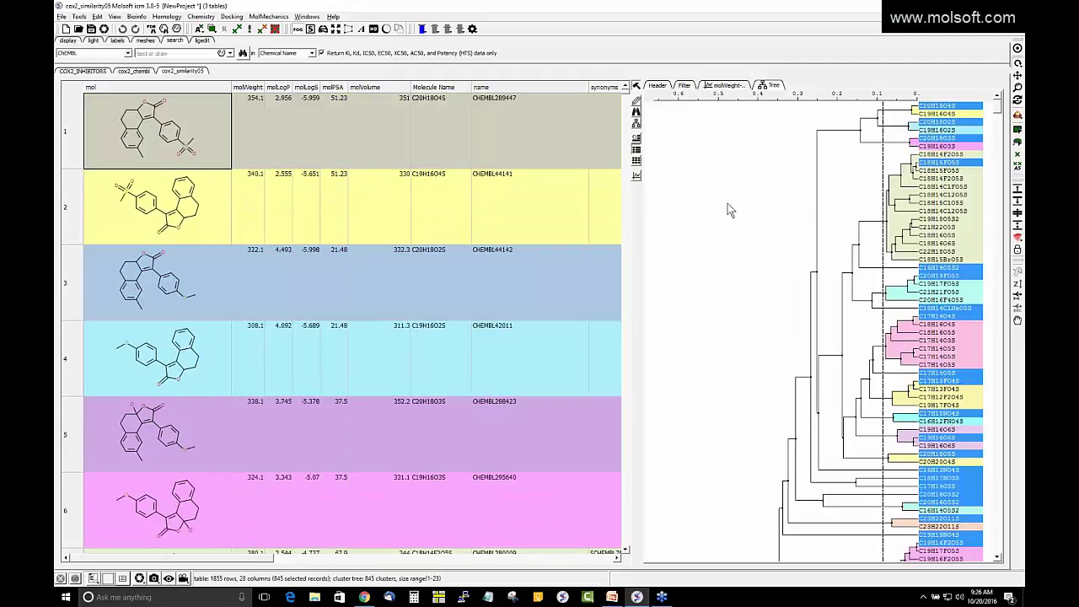
right_click(730, 211)
left_click(747, 266)
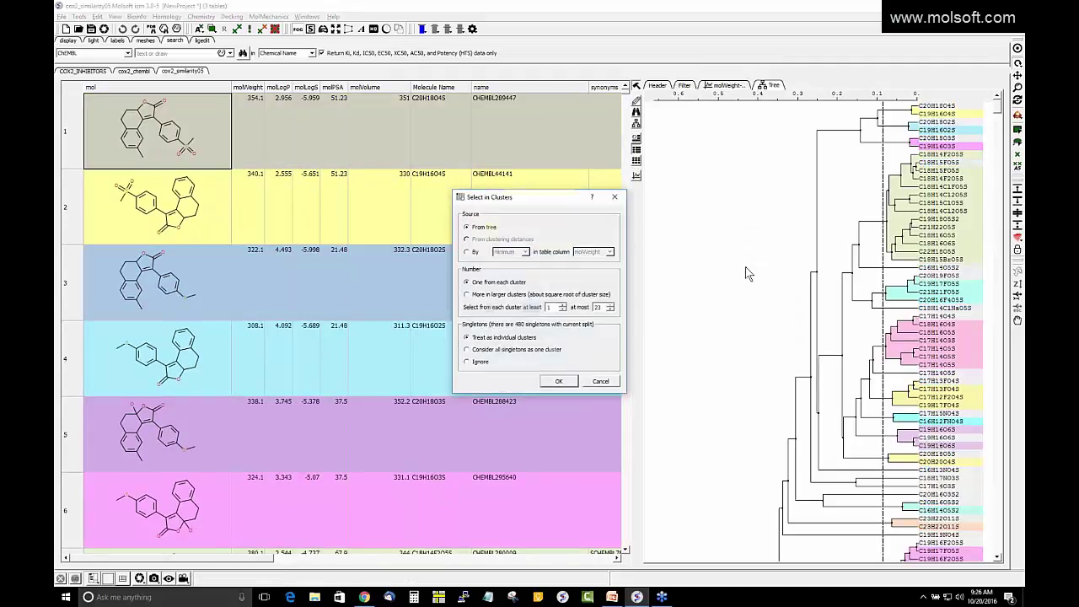
left_click(466, 251)
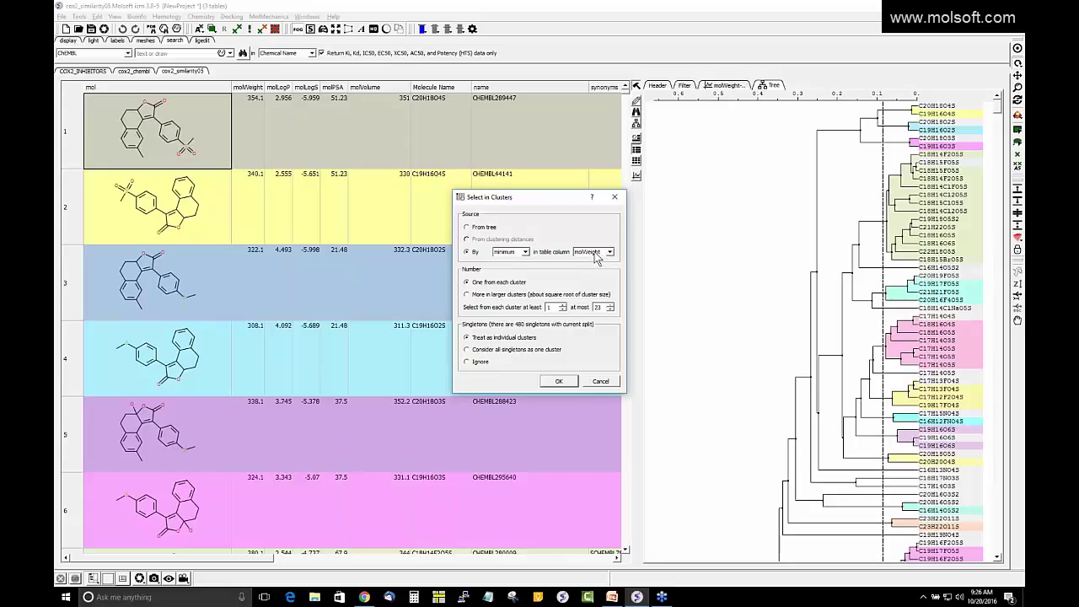
left_click(558, 382)
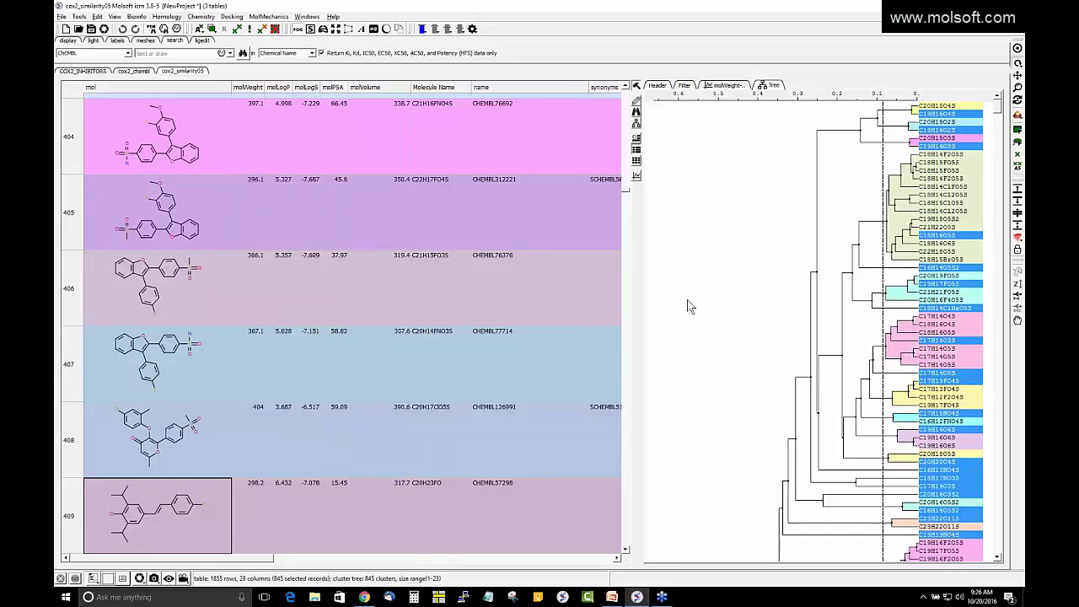
left_click(729, 288)
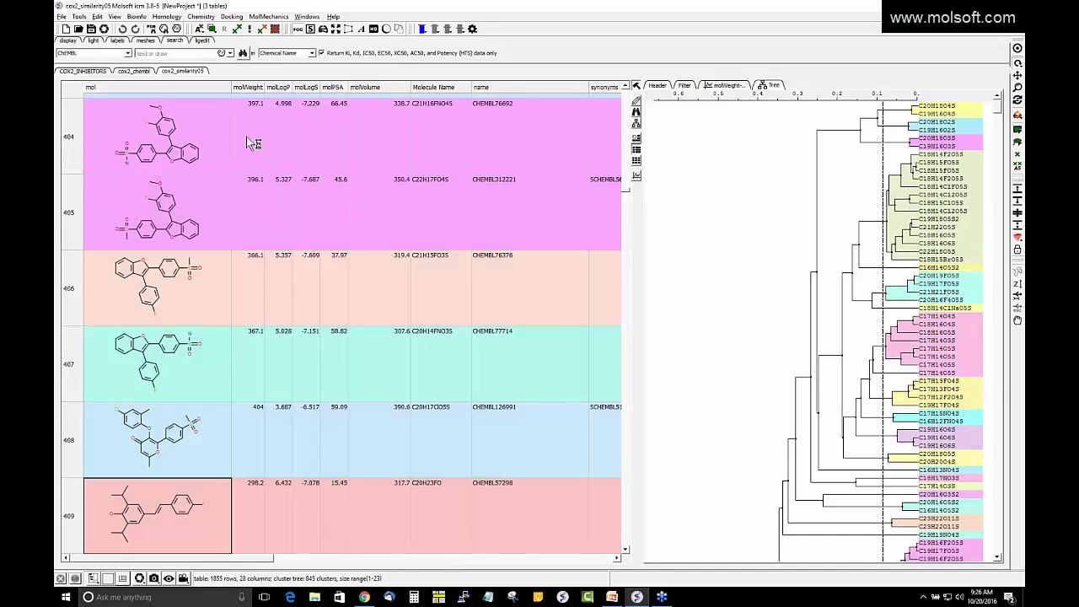
Step: Rotate the structures in the mol column for best fit
left_click_drag(625, 194, 615, 95)
right_click(158, 88)
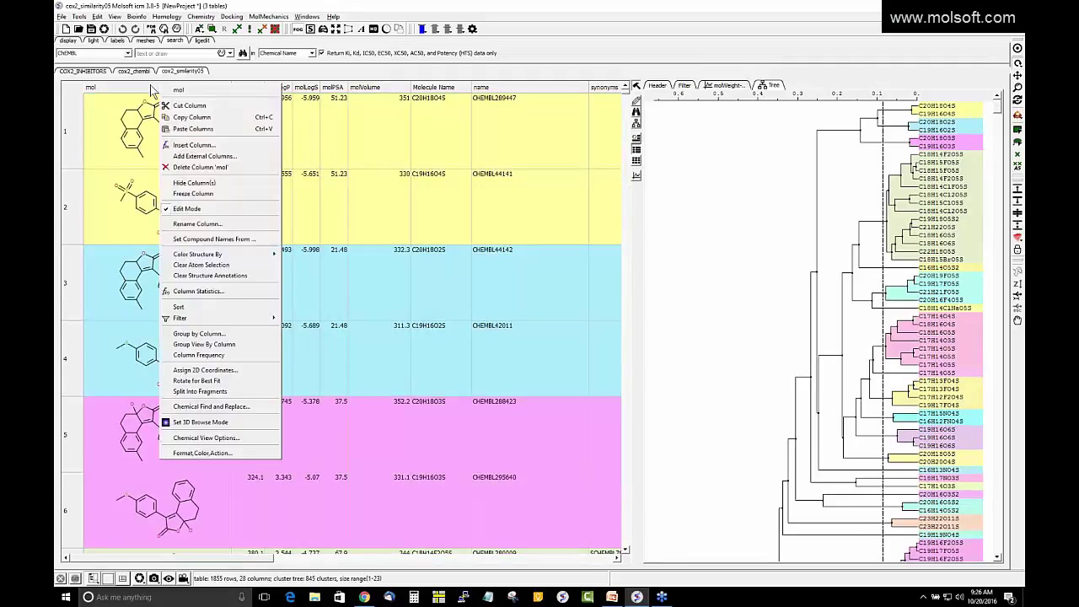
left_click(150, 90)
right_click(149, 90)
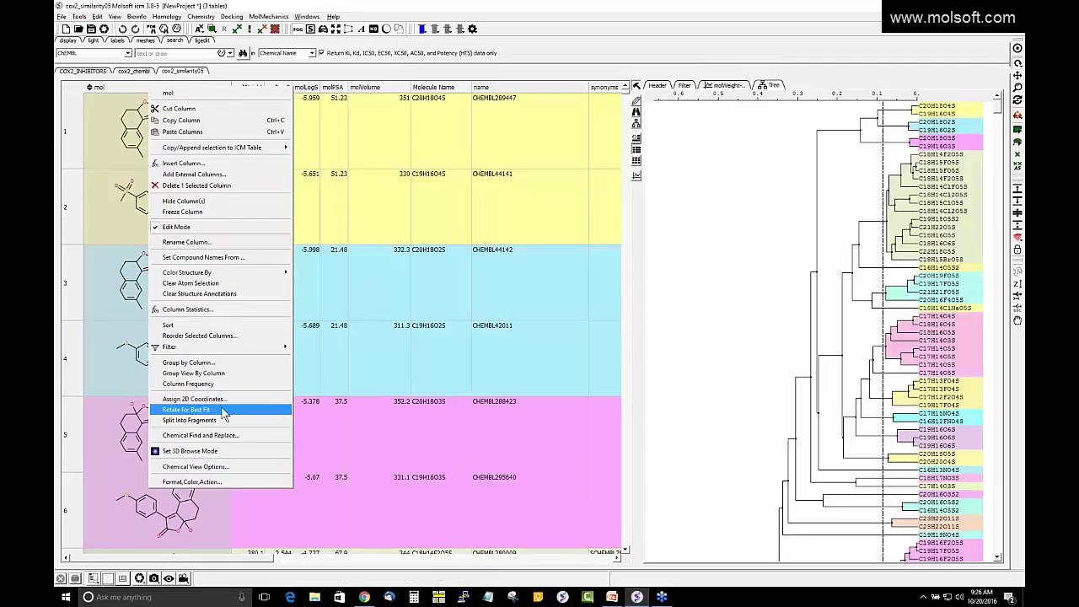
left_click(220, 410)
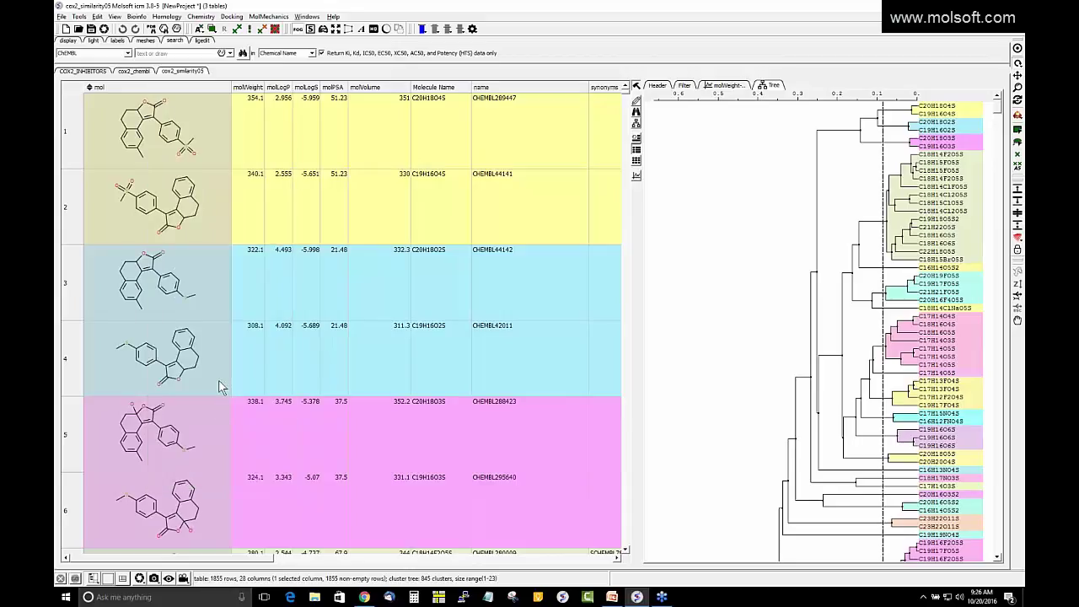
Step: Examine the chemical view options for the mol column and close them without changes
right_click(165, 91)
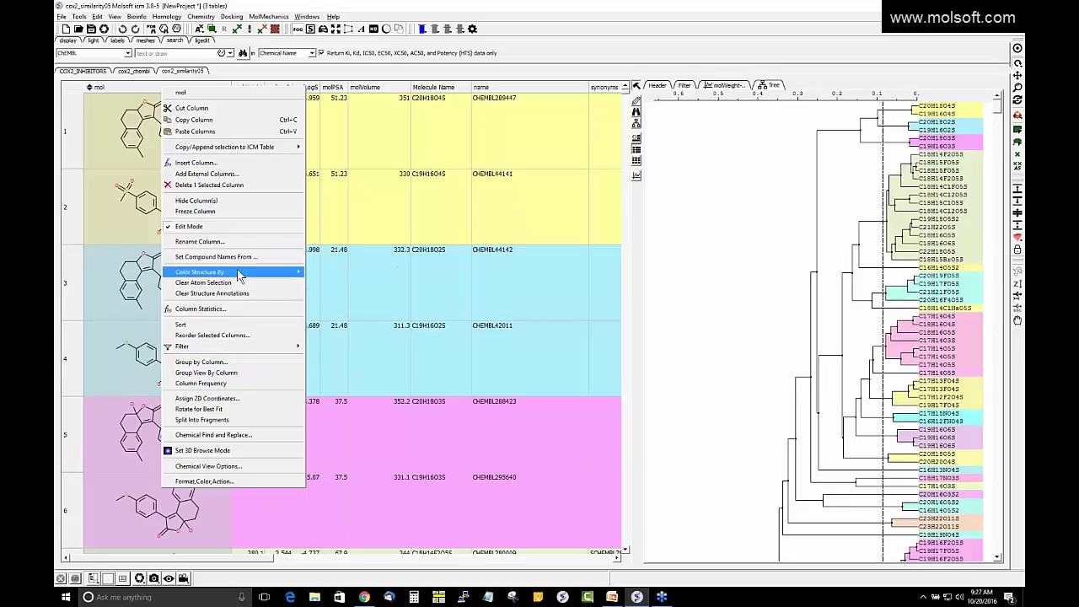
left_click(224, 465)
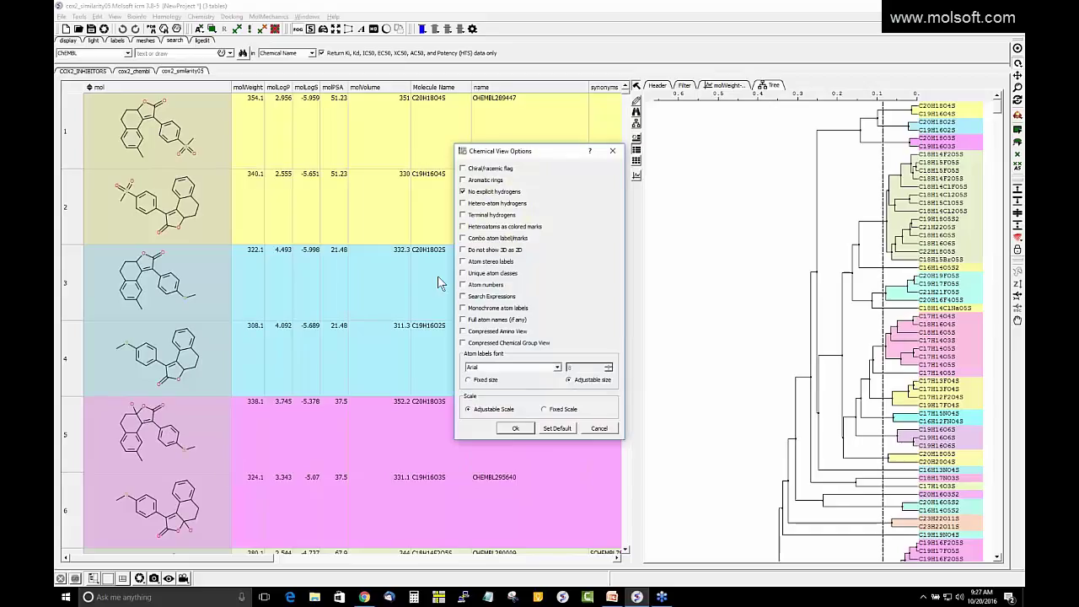
left_click(599, 428)
Step: Set the table's row coloring from Cluster to No Color
right_click(288, 248)
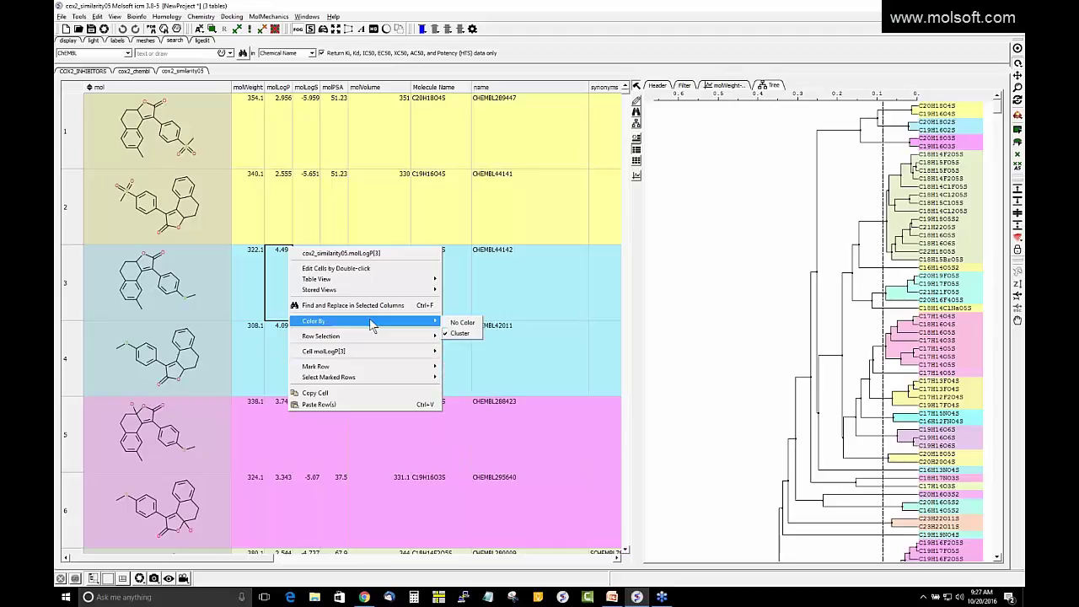
left_click(462, 322)
left_click(200, 215)
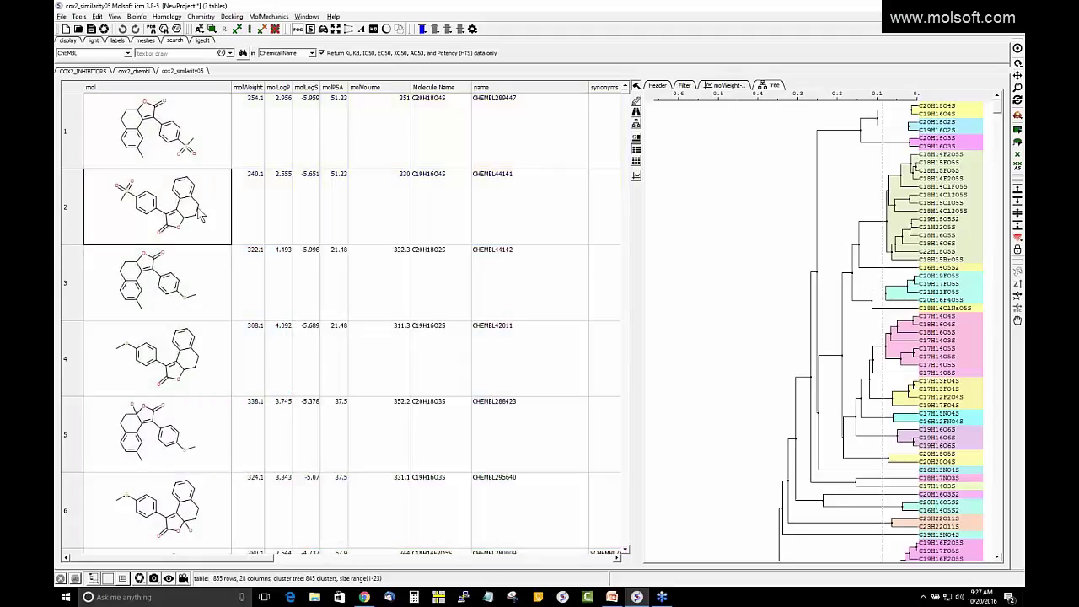
Step: Display heteroatoms as colored marks for the structures in the mol column
right_click(172, 89)
left_click(173, 88)
right_click(172, 90)
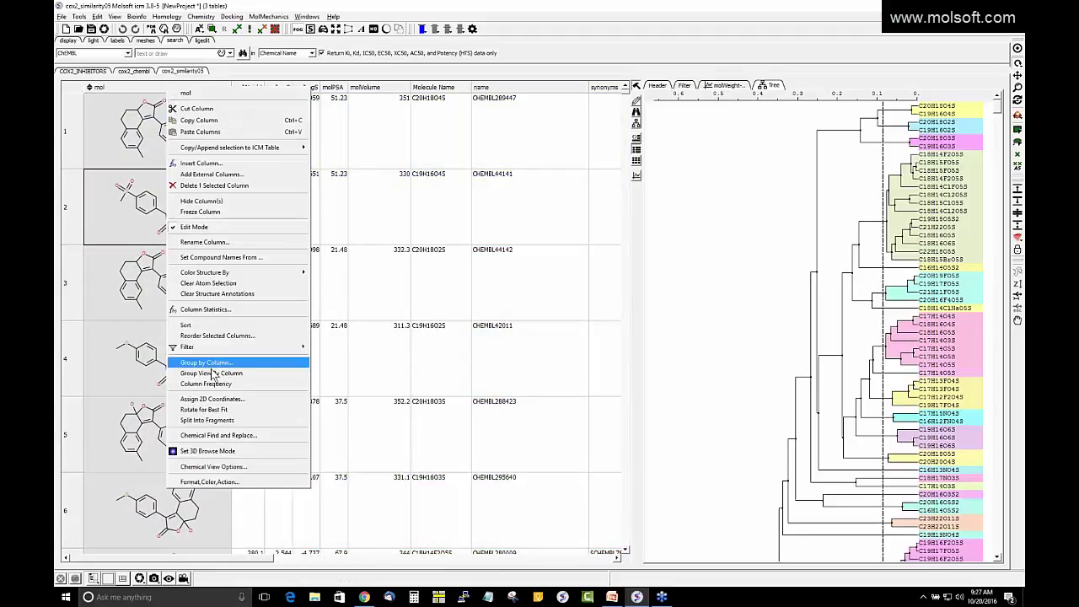
left_click(213, 466)
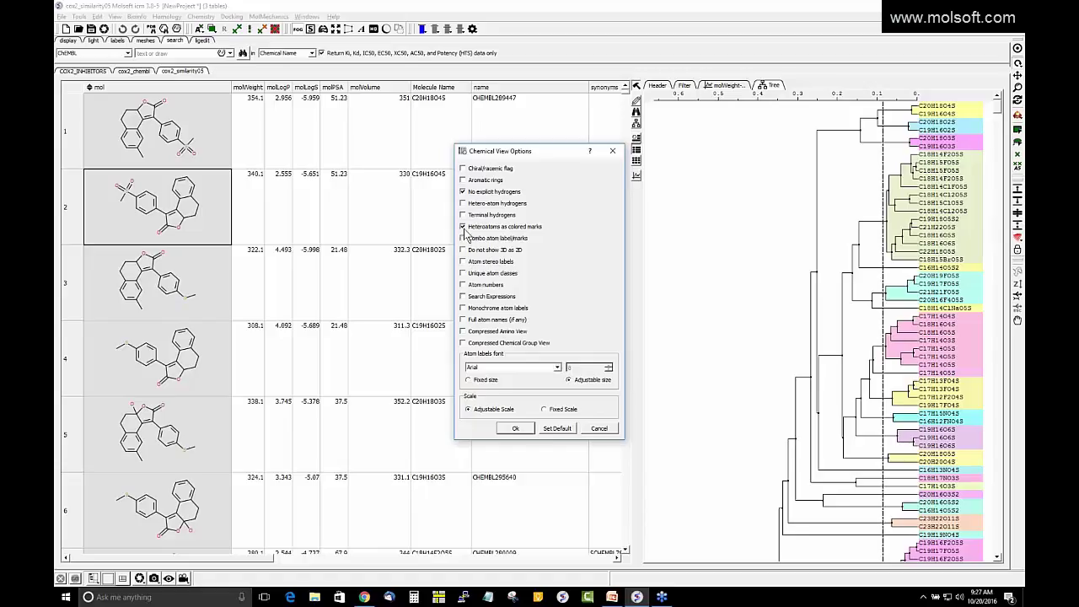
left_click(515, 428)
left_click(217, 236)
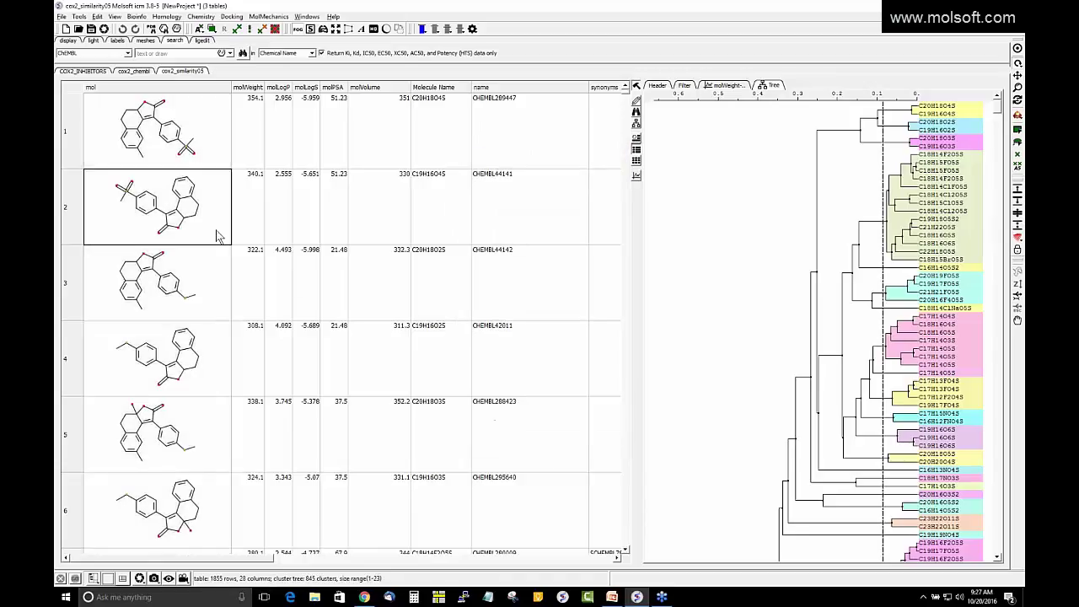
Step: Examine the format, color and action options for the mol column and close them without changes
left_click(198, 91)
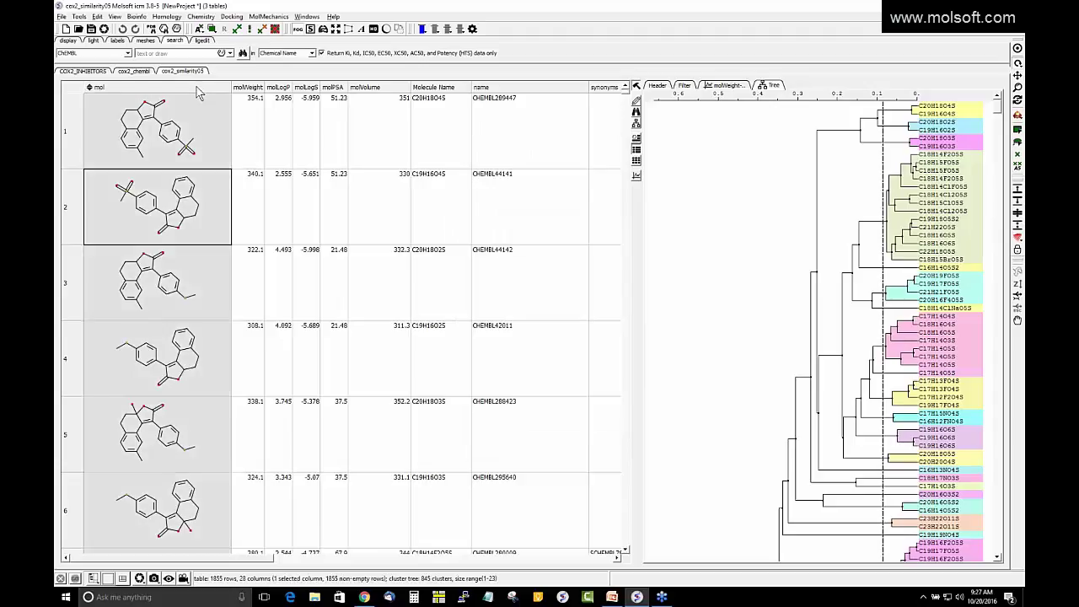
right_click(198, 91)
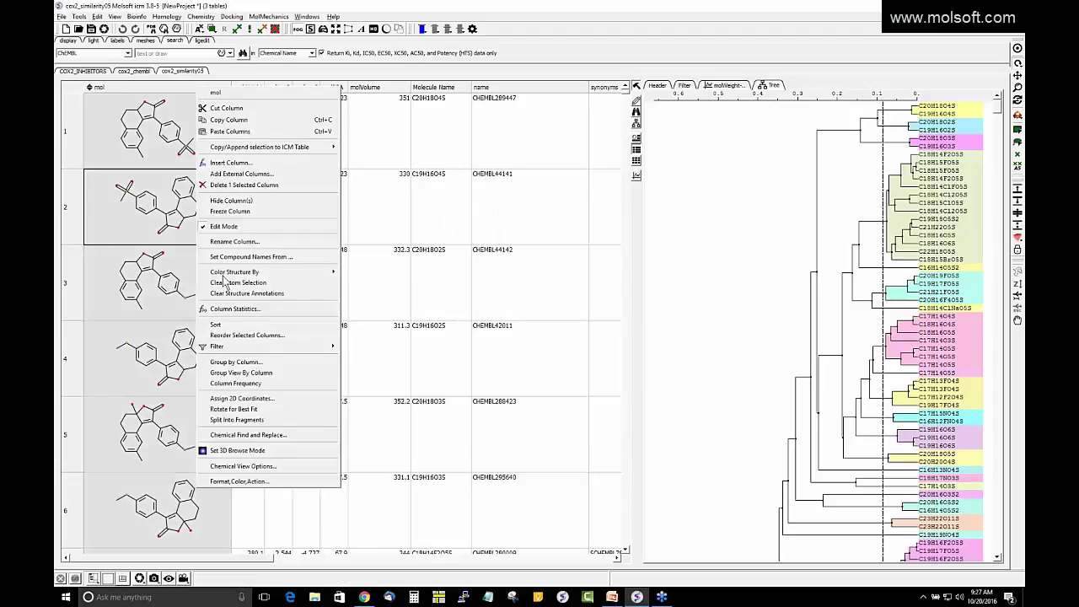
left_click(237, 482)
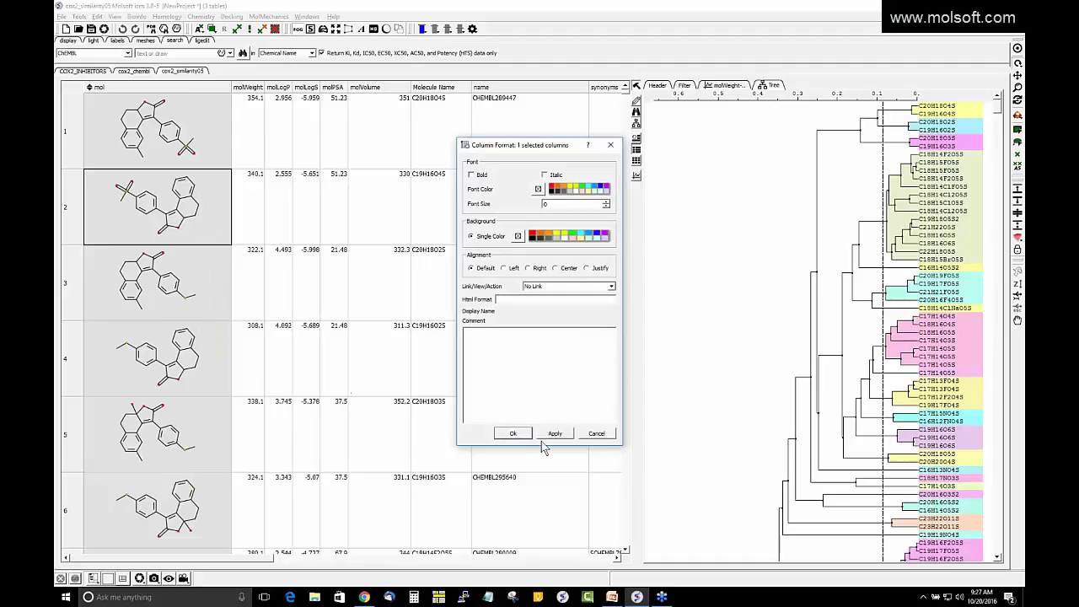
left_click(590, 434)
left_click(181, 135)
right_click(200, 144)
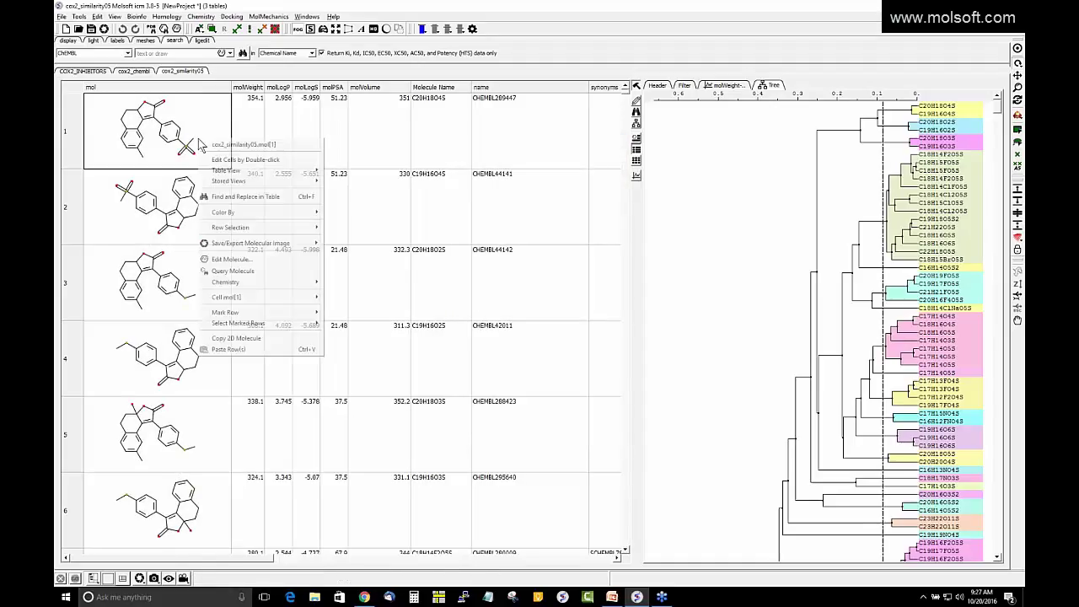
left_click(184, 88)
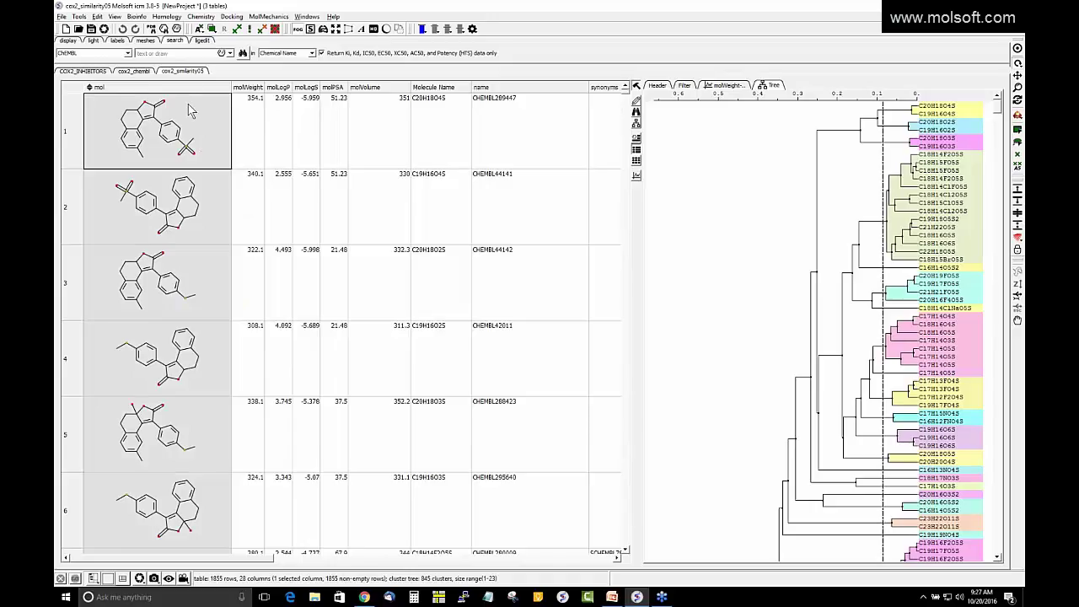
right_click(187, 90)
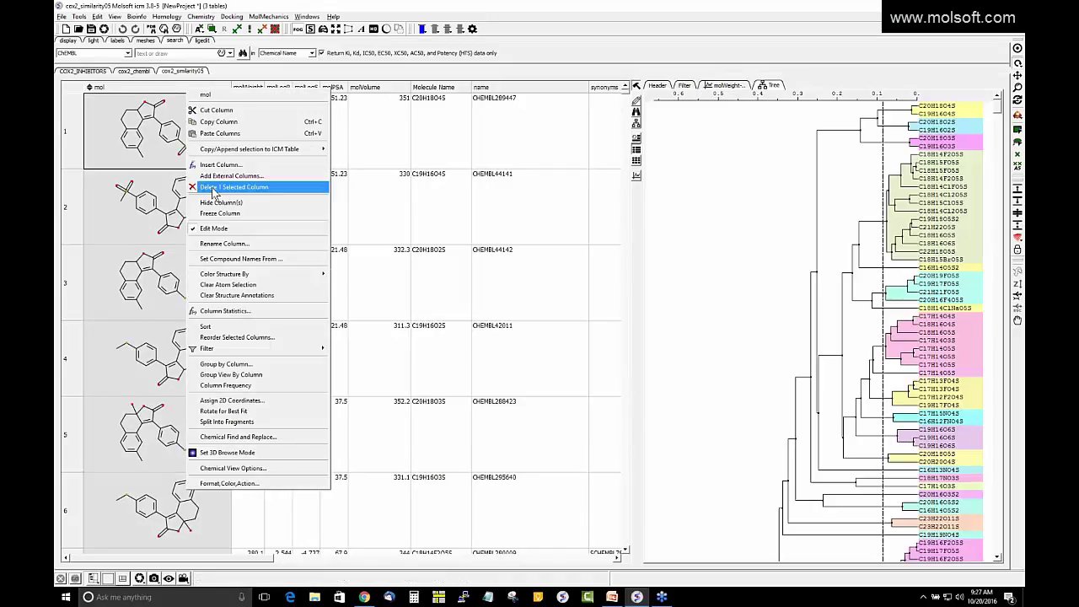
mouse_move(255, 353)
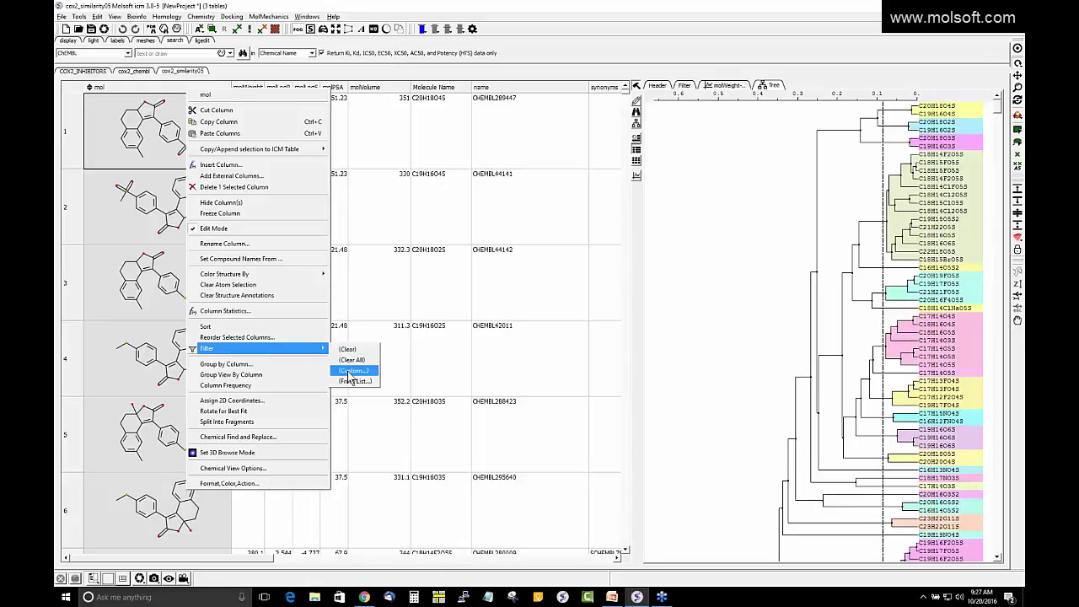
left_click(667, 371)
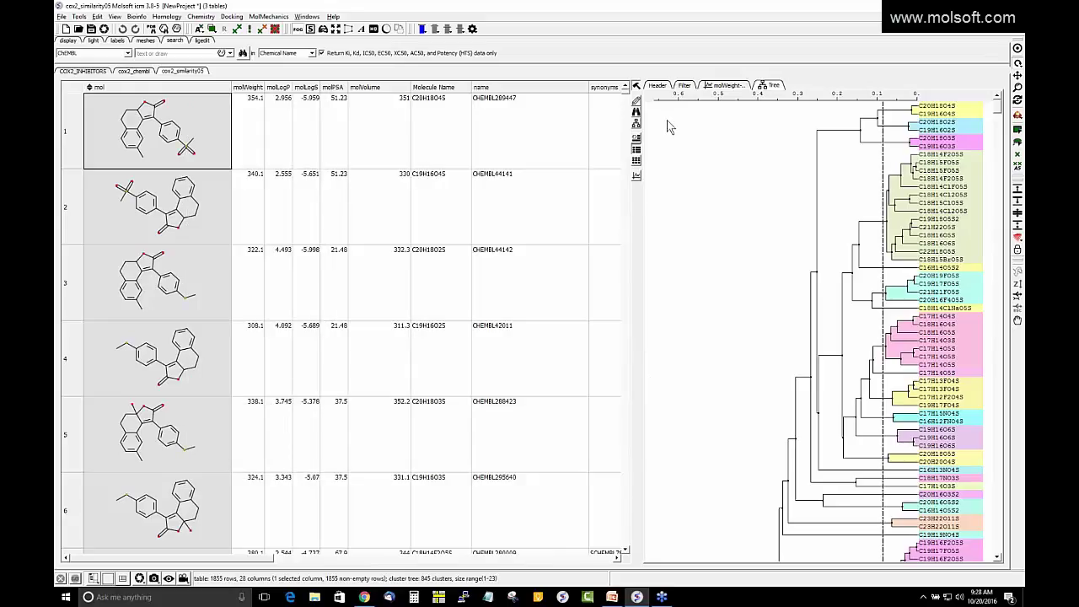
key("alt+Tab")
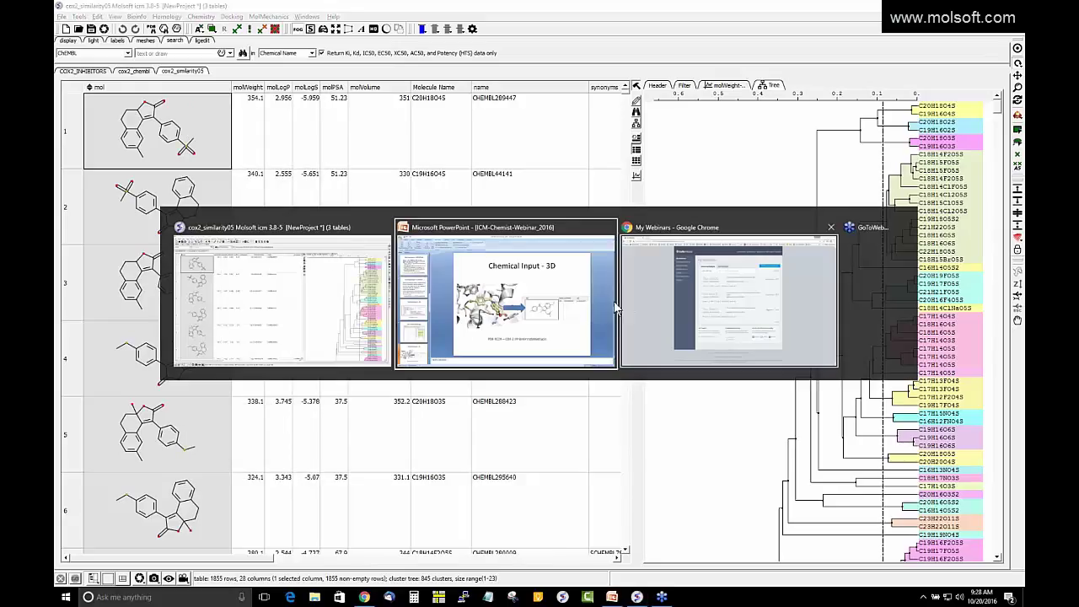
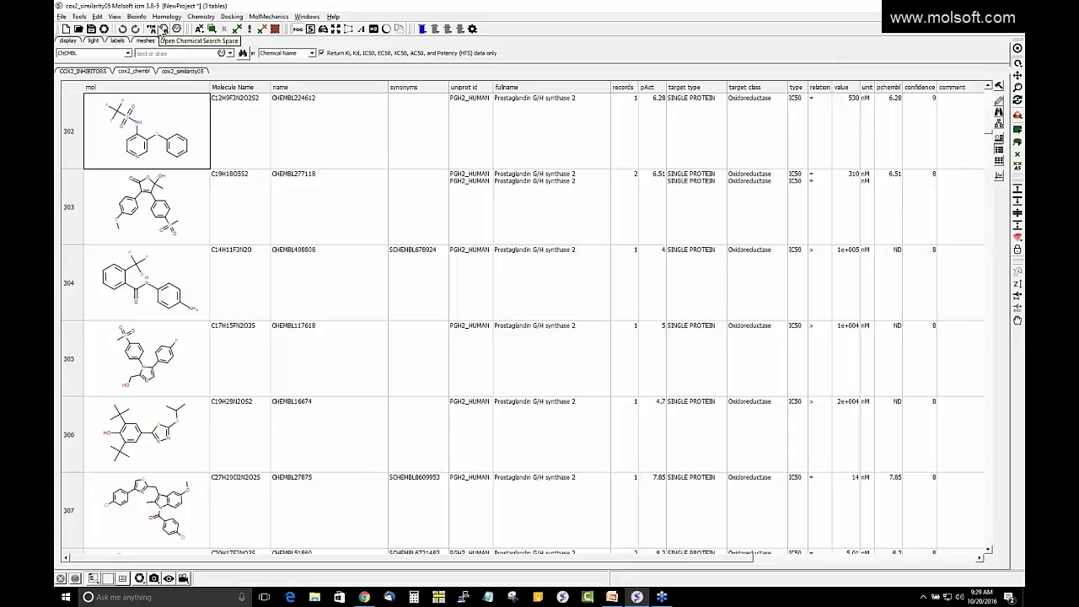
Step: Open a chemical search, widen its window, and choose the cox2_chembl table as the data source
left_click(163, 30)
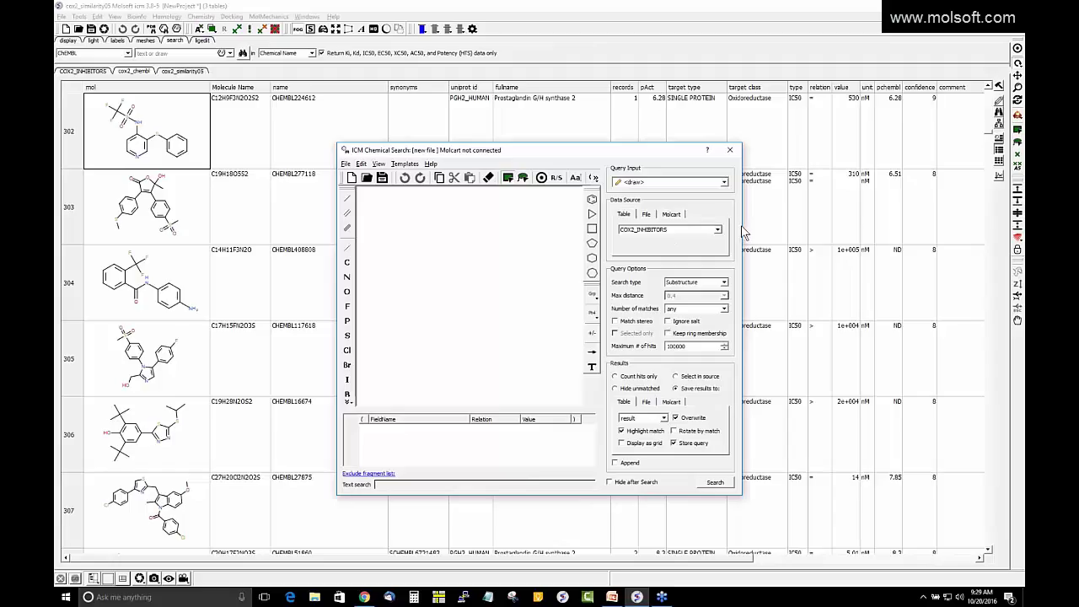
left_click_drag(742, 230, 901, 229)
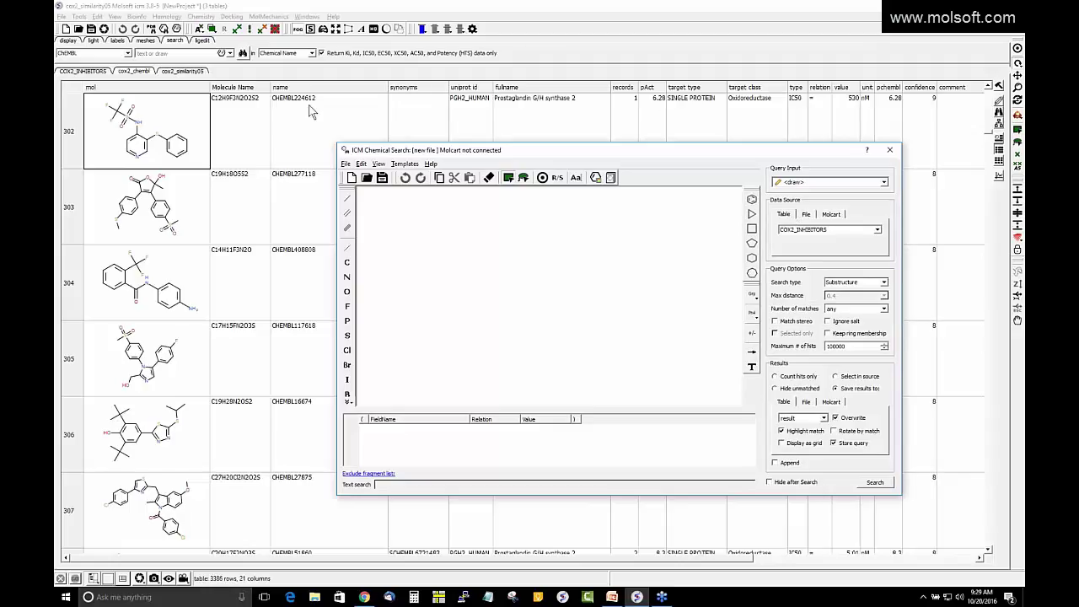
left_click(849, 233)
left_click(816, 243)
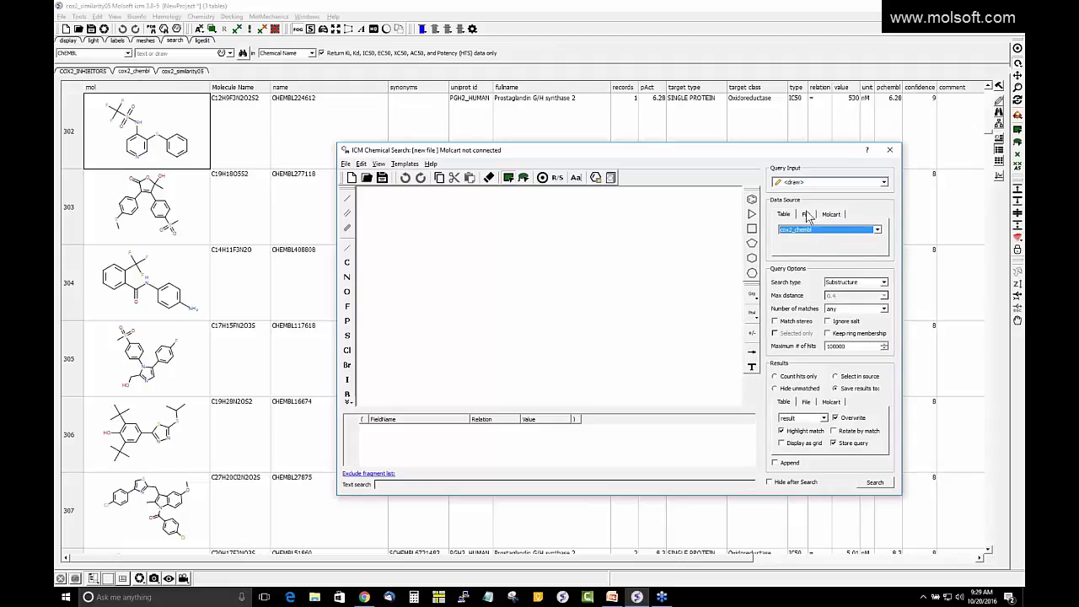
left_click(807, 216)
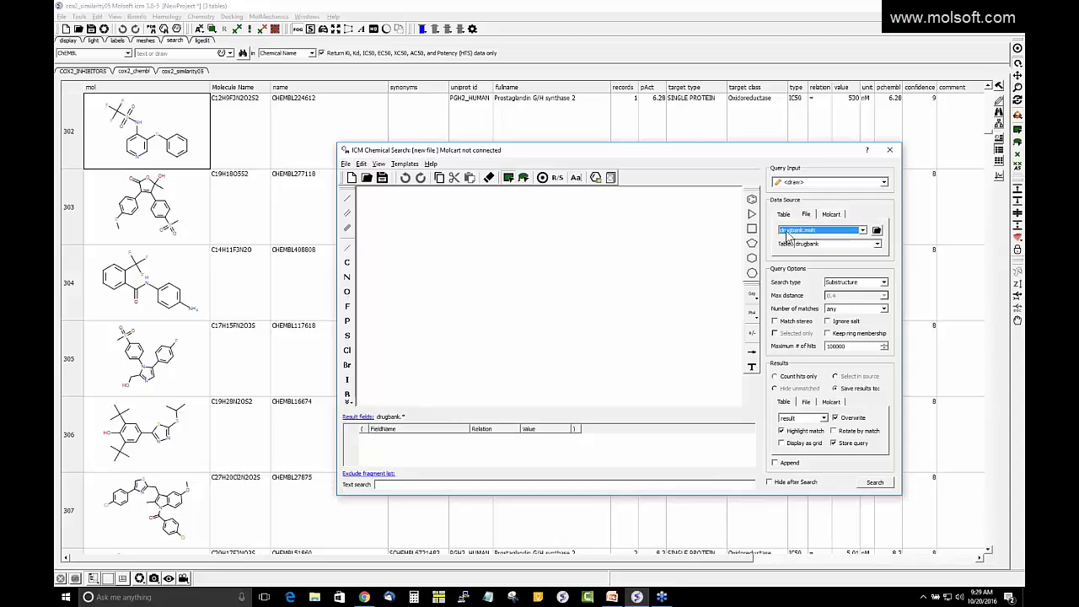
left_click(787, 215)
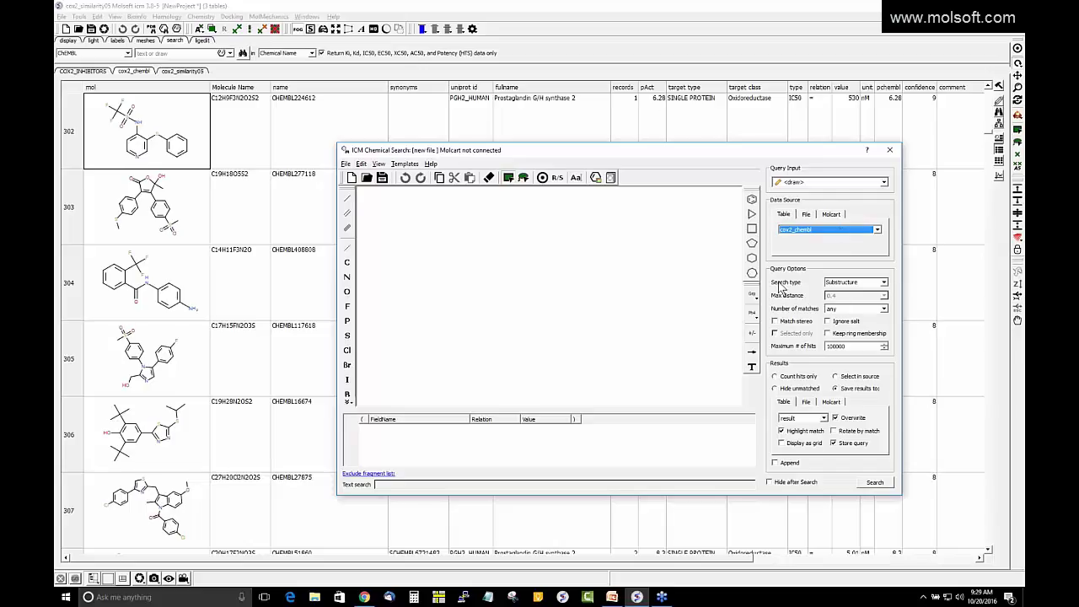
Step: Use Substructure as the search type and have the results saved to a table
left_click(880, 285)
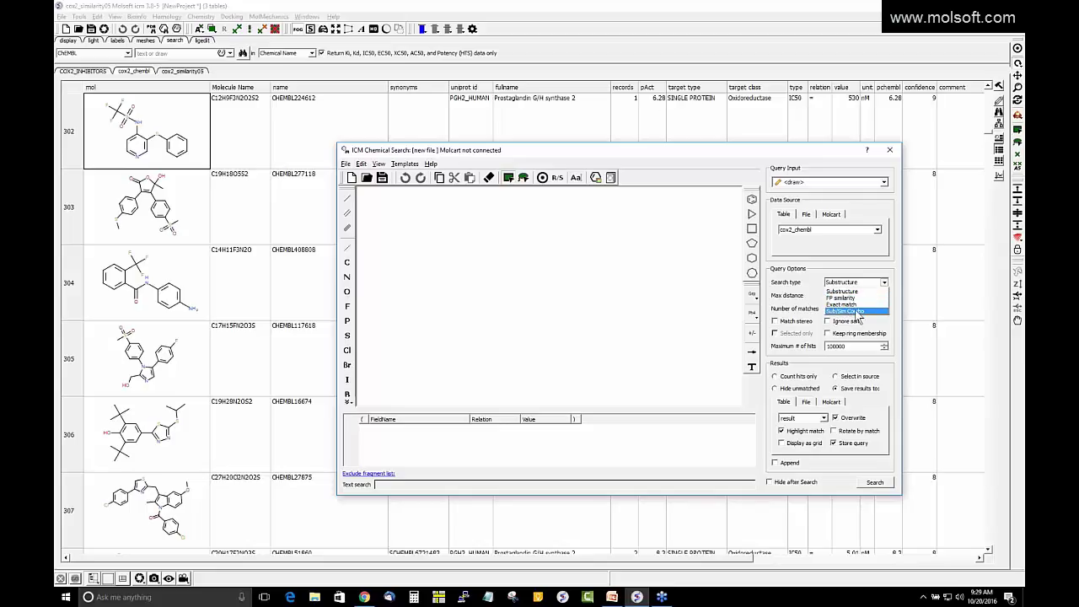
left_click(821, 290)
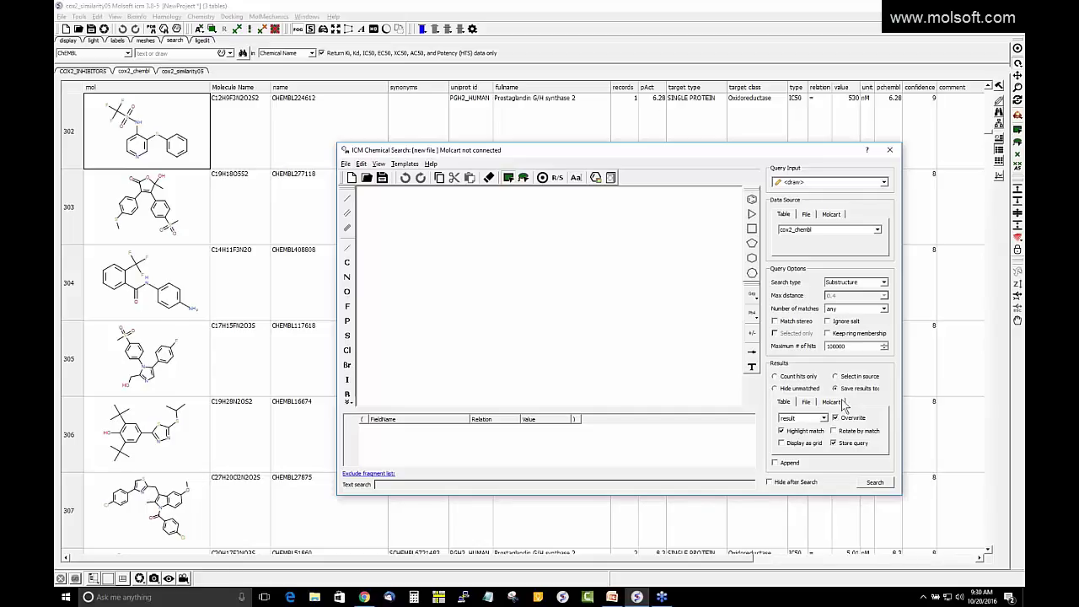
left_click(784, 404)
left_click(784, 404)
Step: Draw a sulfonamide query with a central sulfur bonded to two double-bonded oxygens, a nitrogen and a carbon
left_click(518, 306)
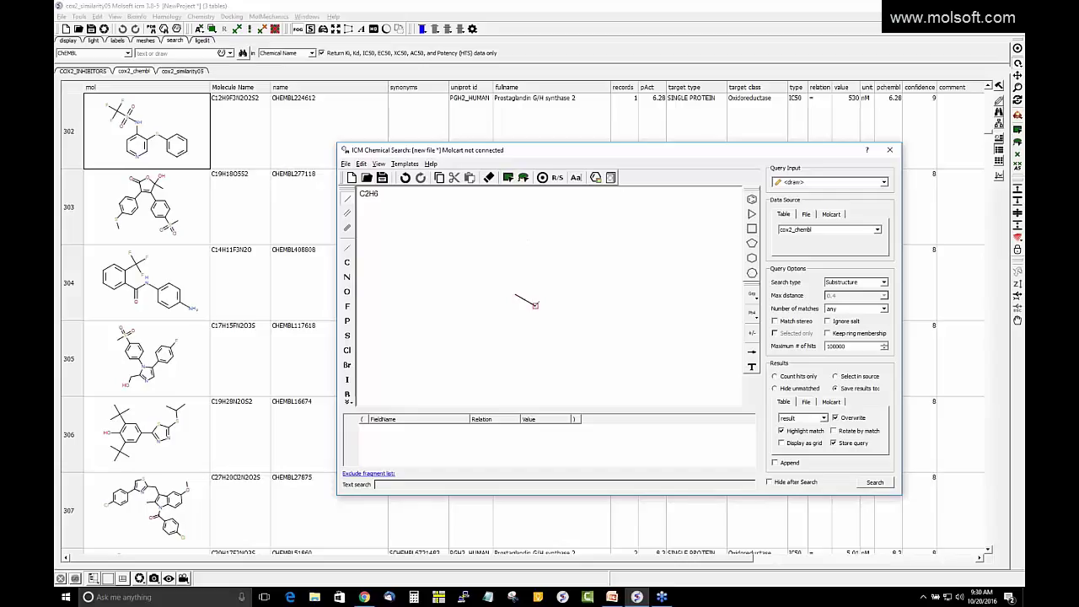
key("s")
left_click_drag(535, 305, 535, 330)
key("o")
mouse_move(535, 305)
left_mouse_down()
mouse_move(570, 302)
mouse_move(555, 294)
left_mouse_up()
key("o")
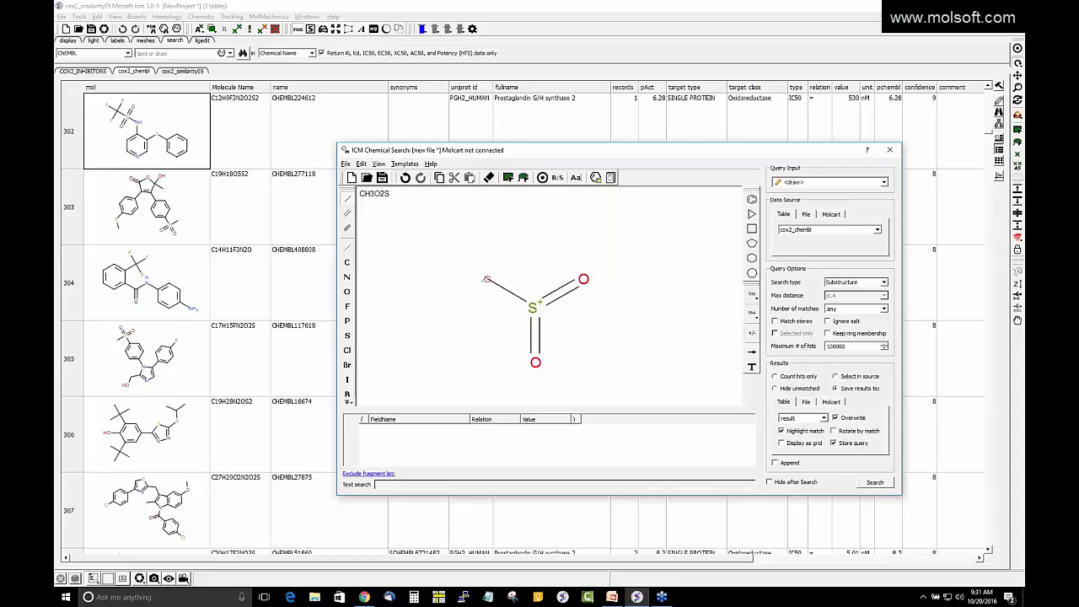
left_click(486, 279)
left_click(535, 307)
Step: Make the query's carbon atom an attachment point and set its ring membership to R1
right_click(534, 252)
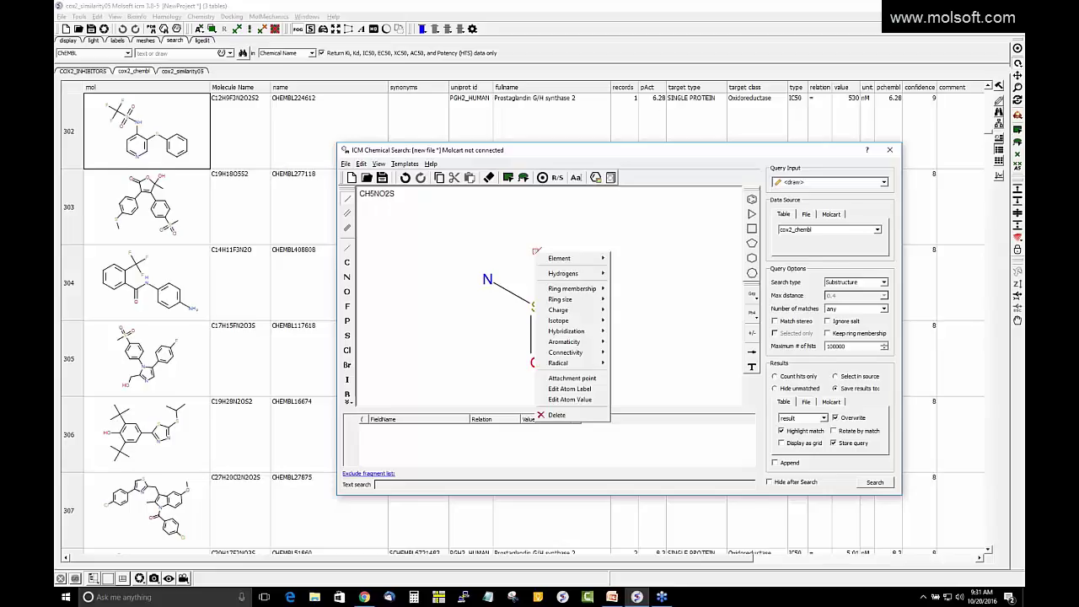
left_click(569, 378)
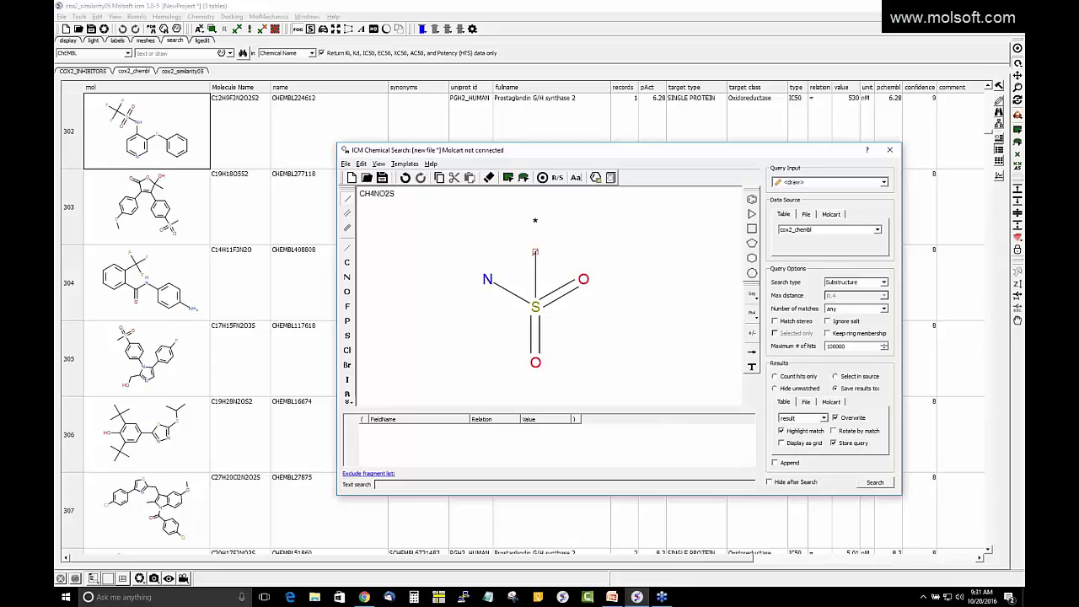
right_click(535, 252)
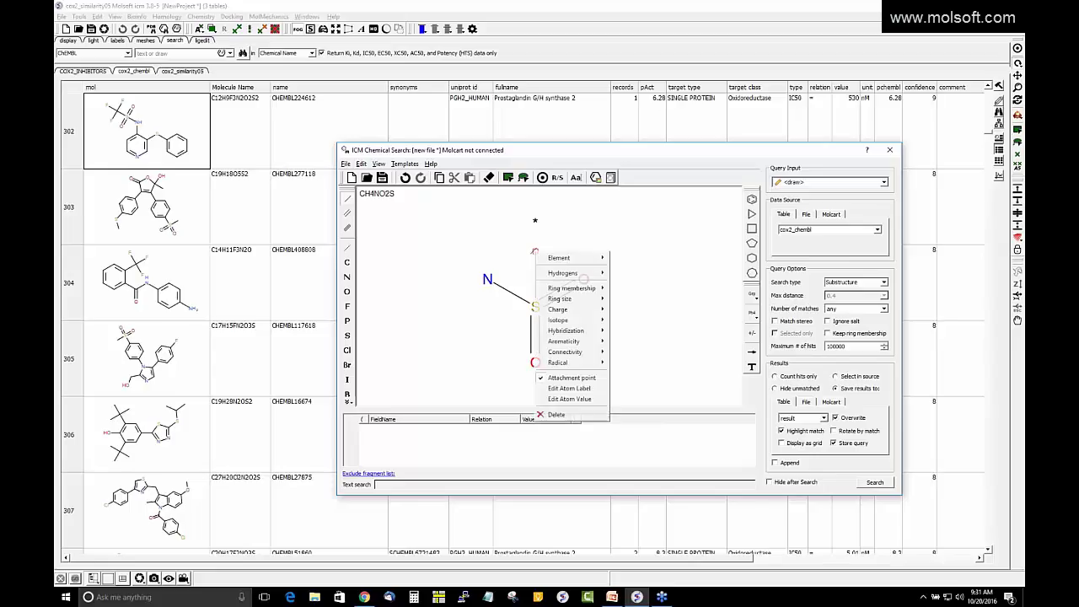
mouse_move(573, 288)
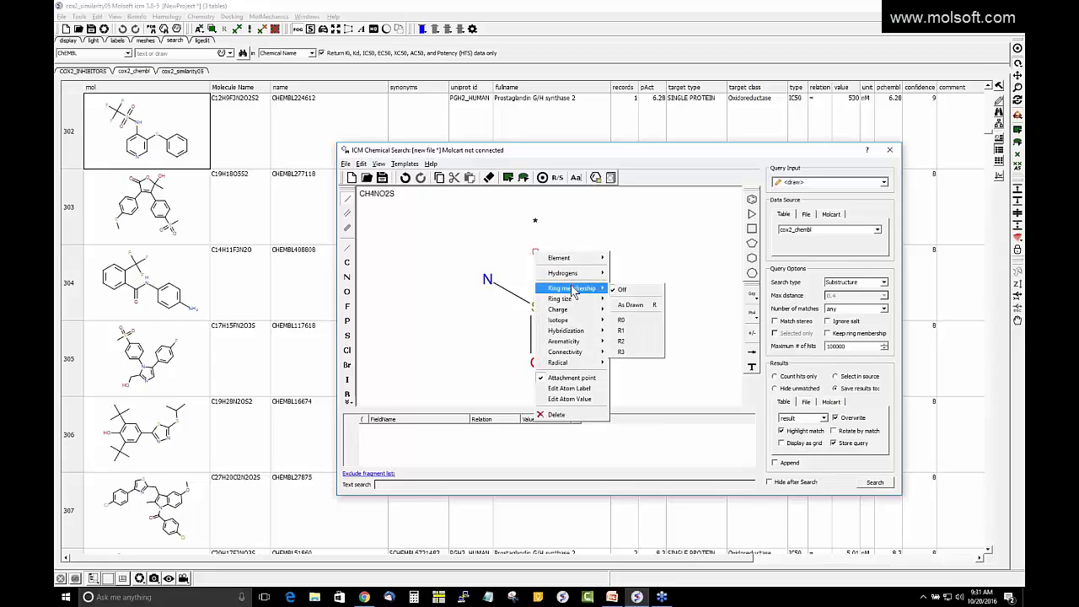
left_click(627, 332)
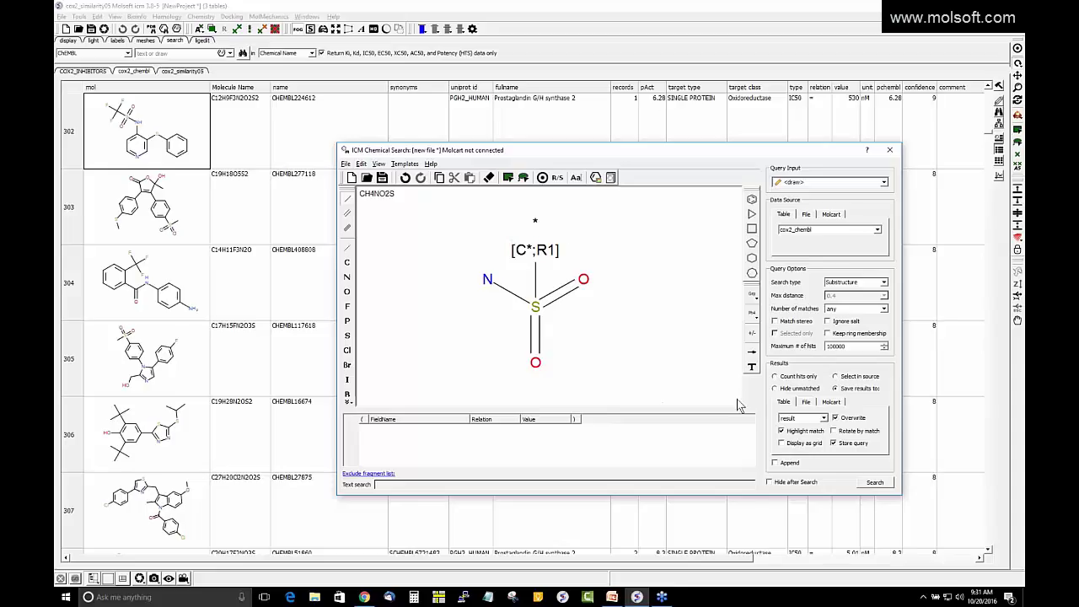
Step: Run the substructure search, close the search window, and browse the matching compounds in the result table
left_click(875, 483)
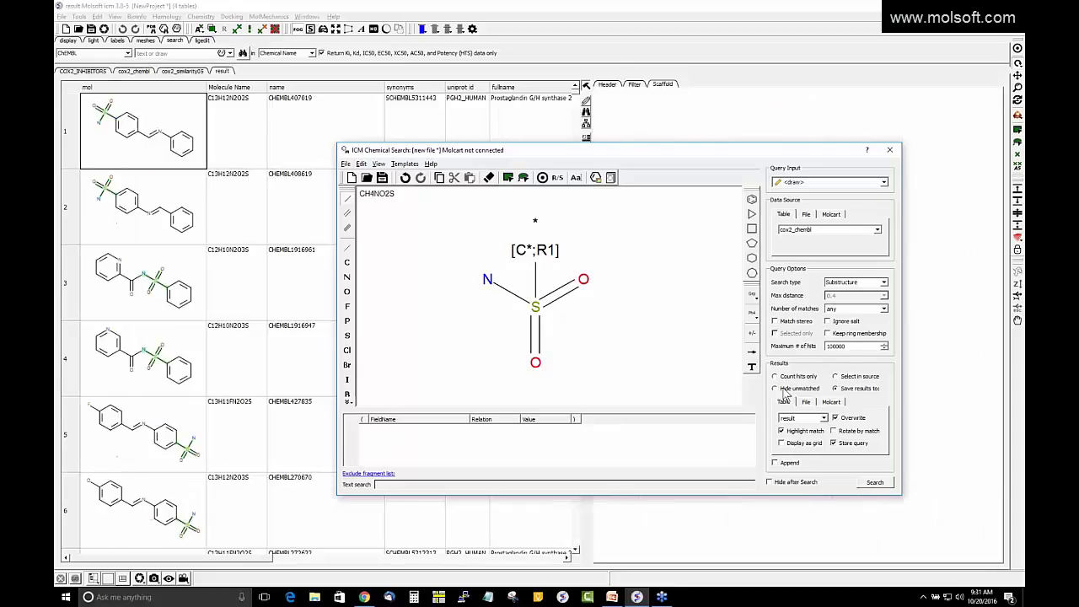
left_click(889, 151)
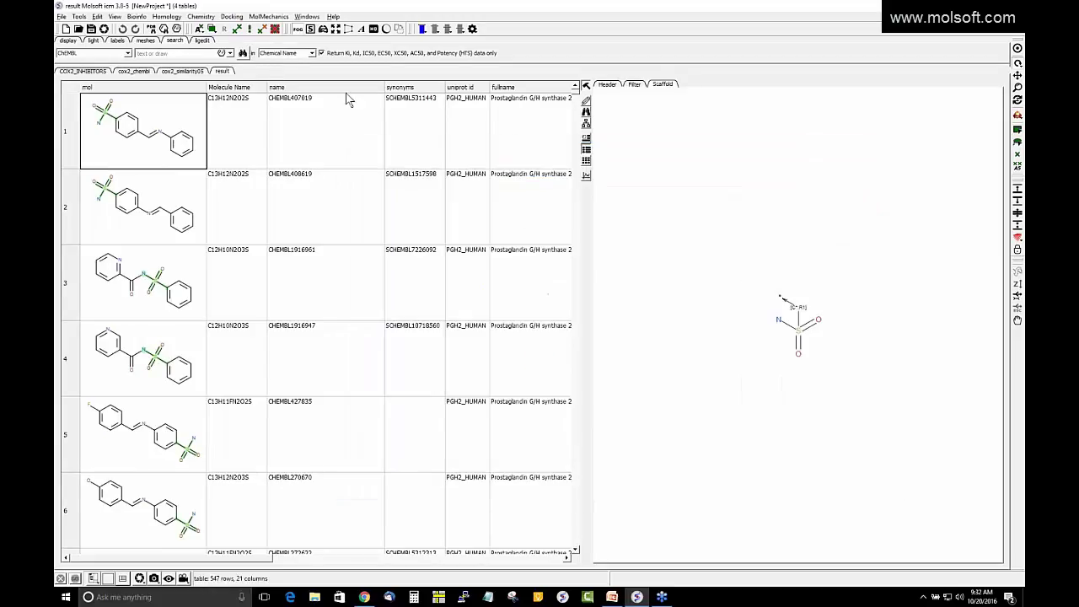
left_click(223, 71)
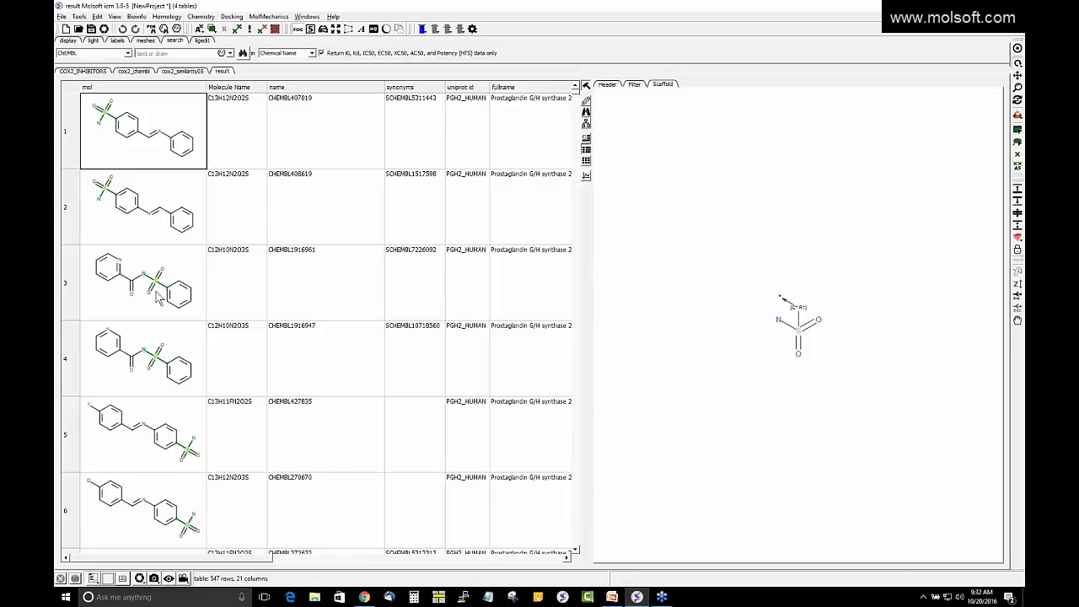
scroll(160, 293, "down", 2)
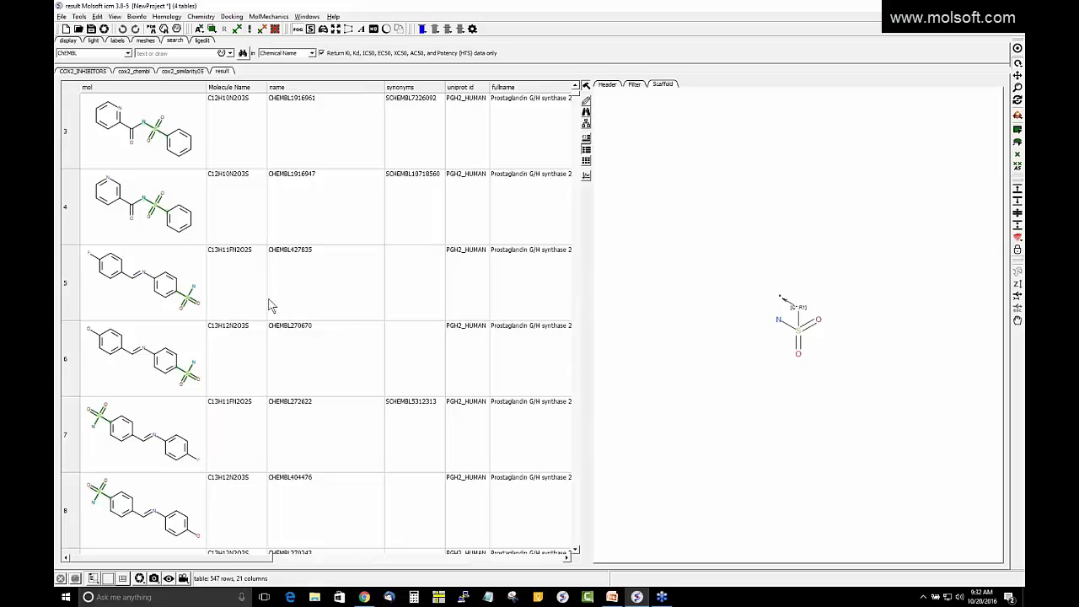
Step: Open the chemical search with the sulfonamide query and restrict the nitrogen atom's connectivity to D1
left_click(165, 32)
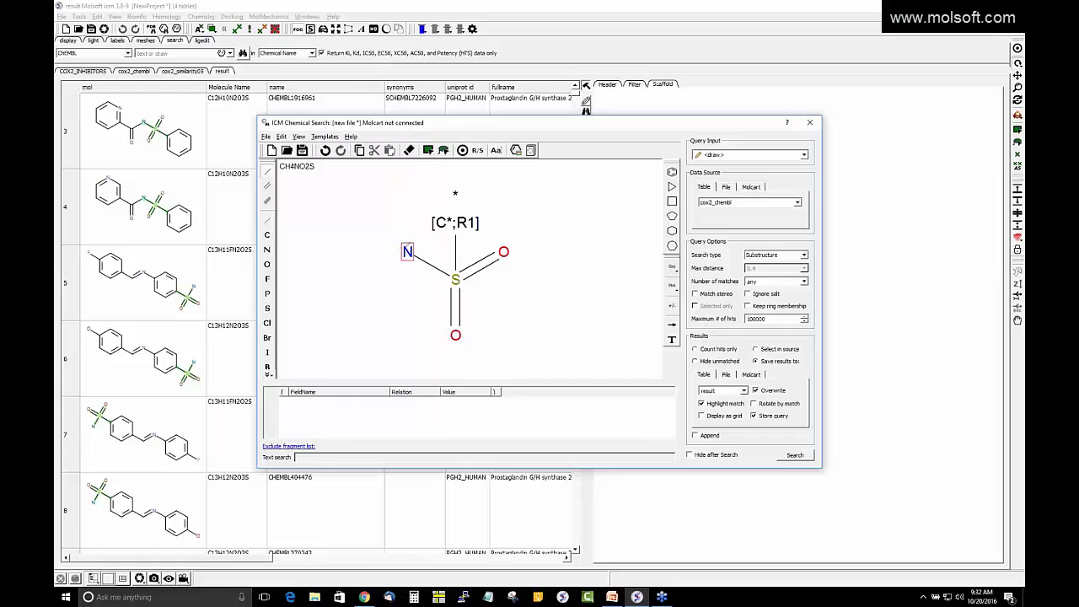
right_click(407, 251)
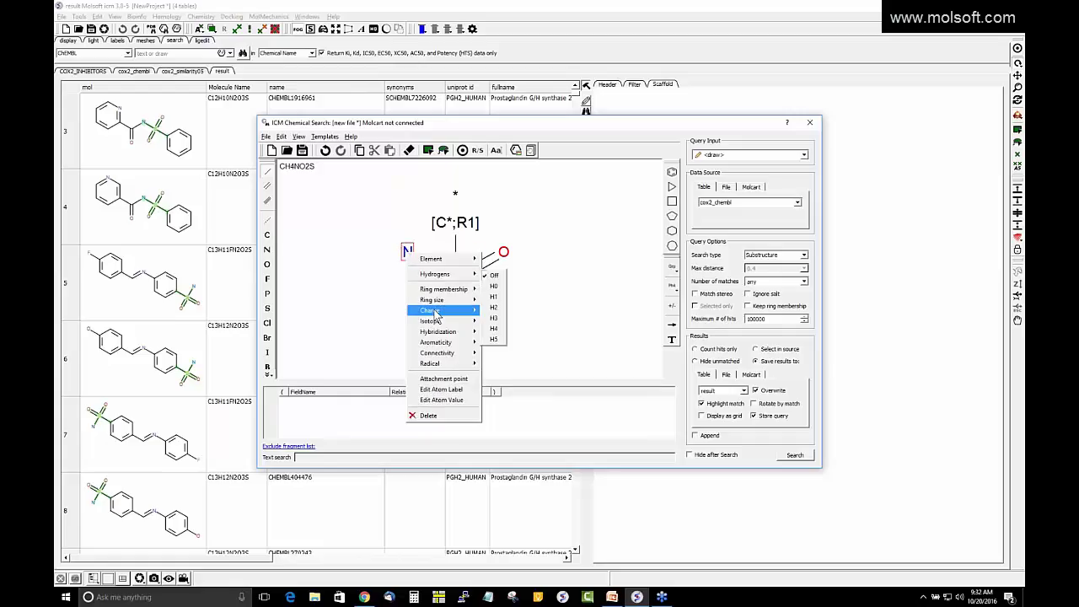
mouse_move(432, 356)
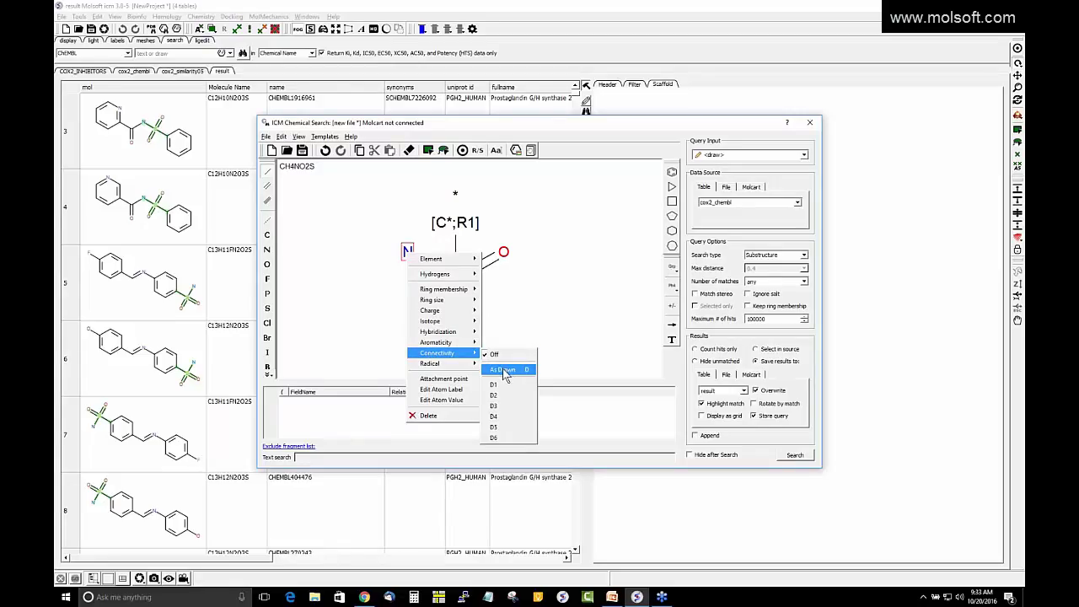
left_click(495, 385)
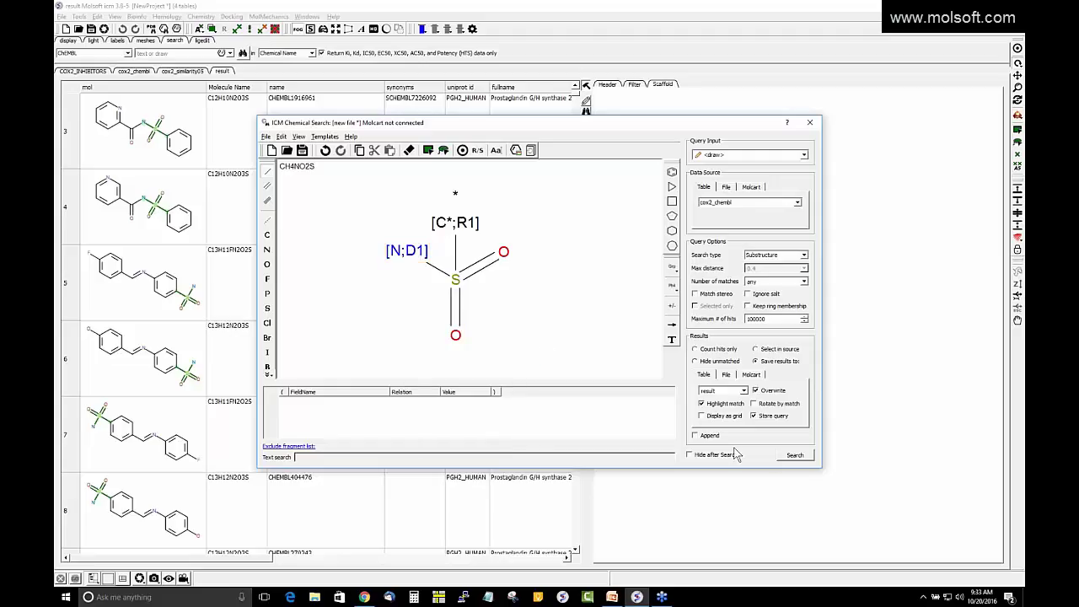
Step: Run the substructure search on the cox2_chembl table and browse the matching compounds
left_click(795, 456)
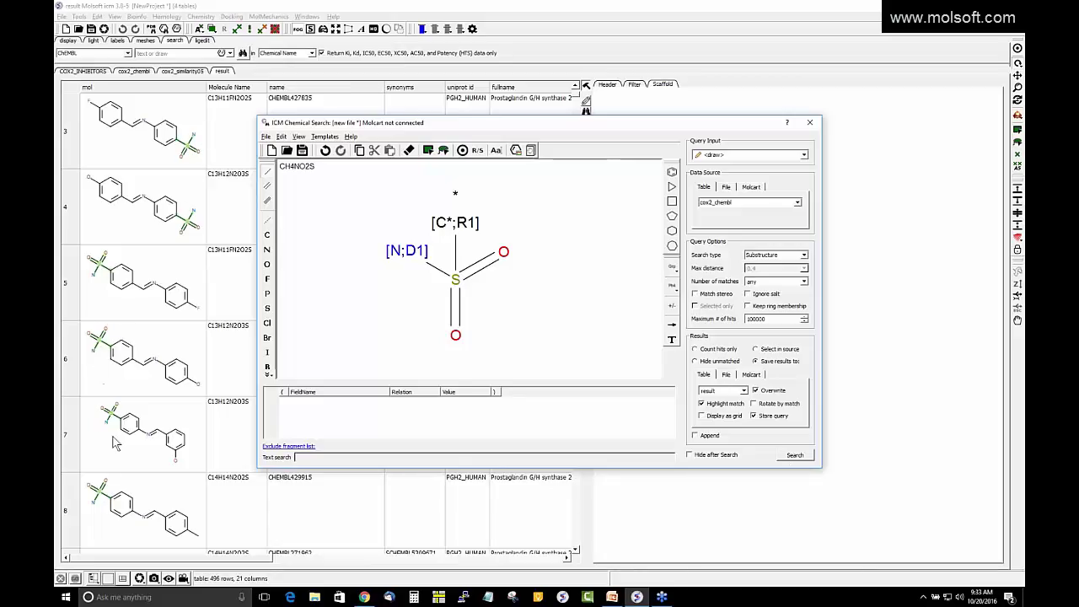
scroll(116, 438, "down", 5)
scroll(163, 452, "down", 7)
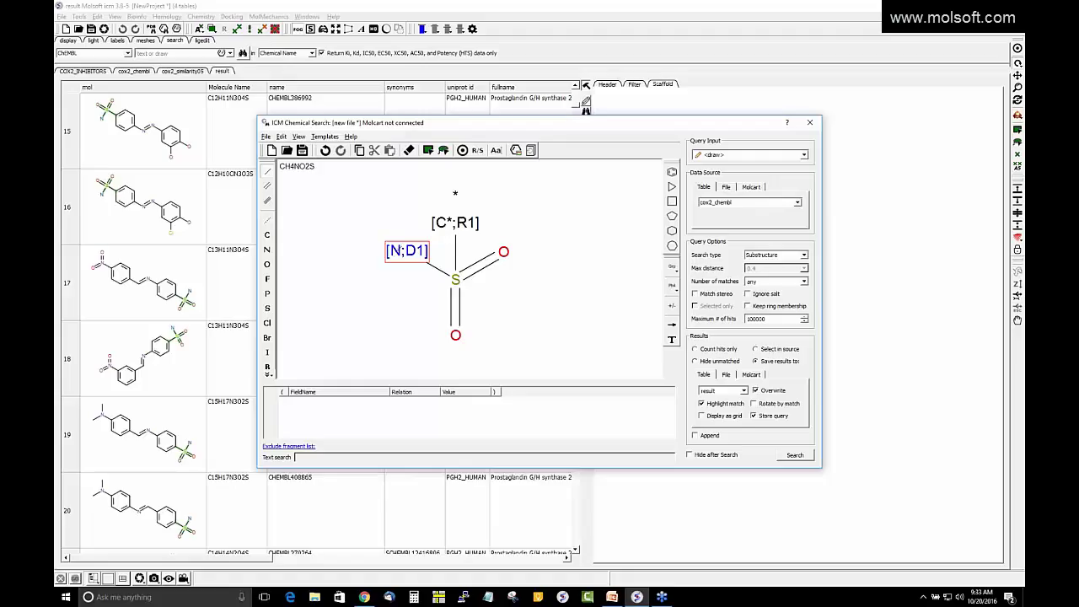
Step: Change the query's nitrogen to a custom element list allowing N or C, keeping the D1 connectivity
right_click(399, 251)
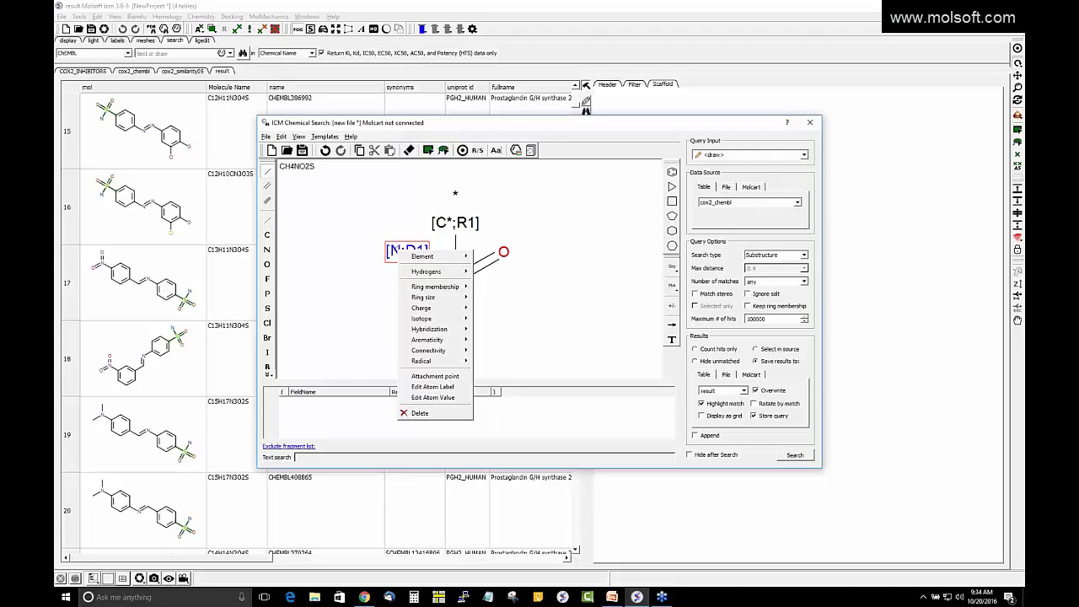
mouse_move(413, 259)
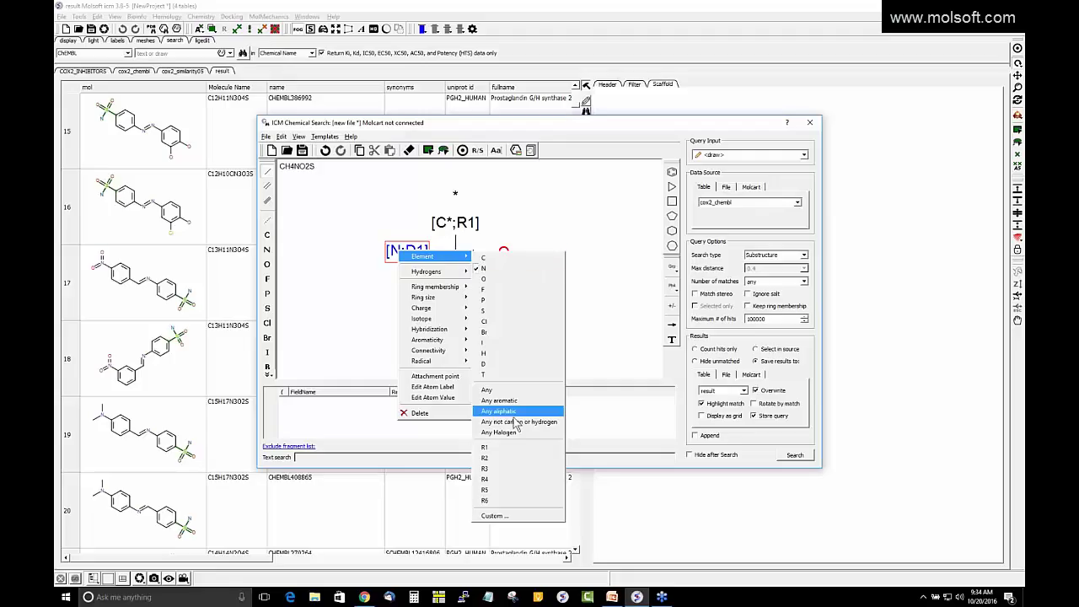
left_click(513, 516)
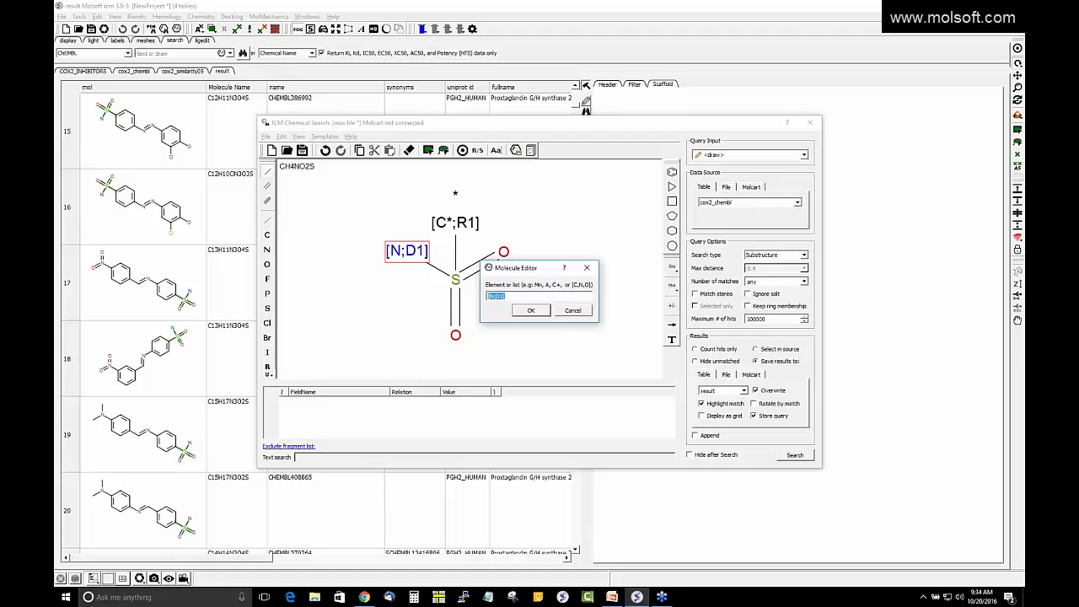
left_click(493, 297)
type(",C")
left_click(527, 312)
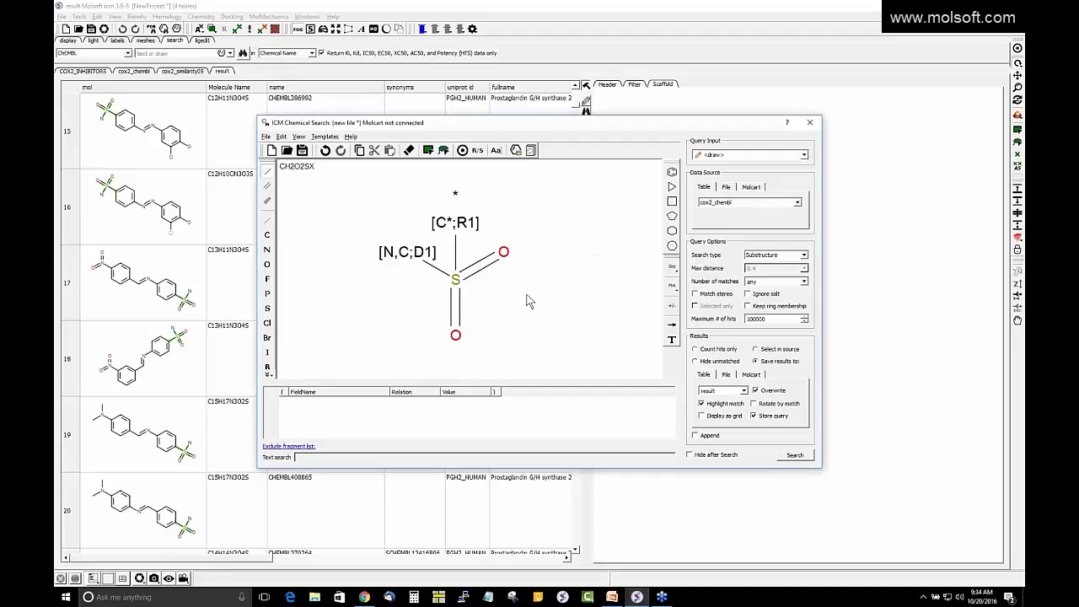
Step: Rerun the substructure search with the [N,C;D1] query and look through the structures in the result table
left_click(800, 460)
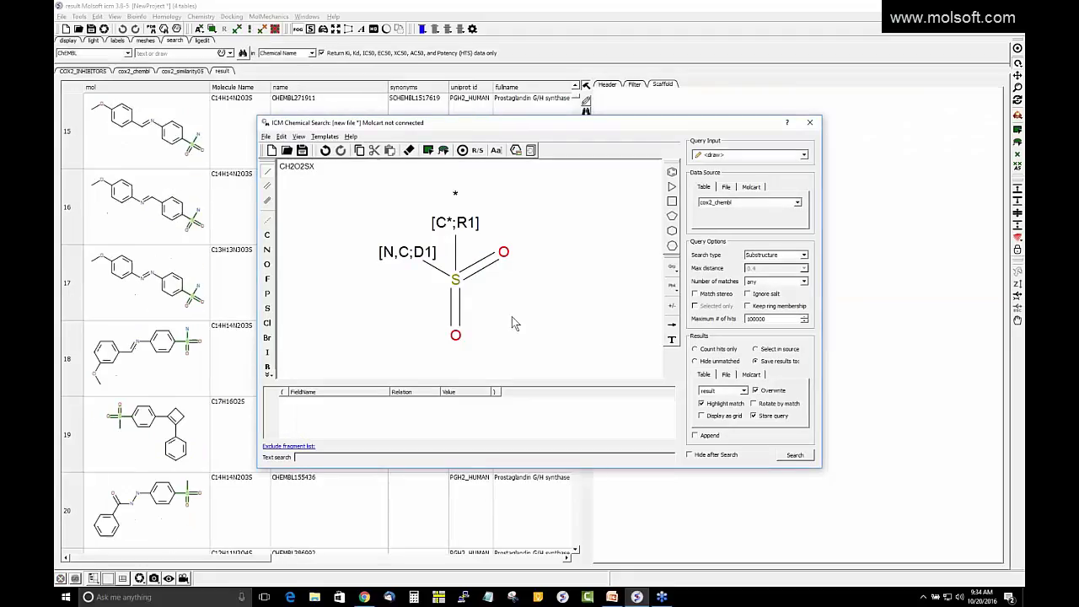
scroll(181, 217, "down", 2)
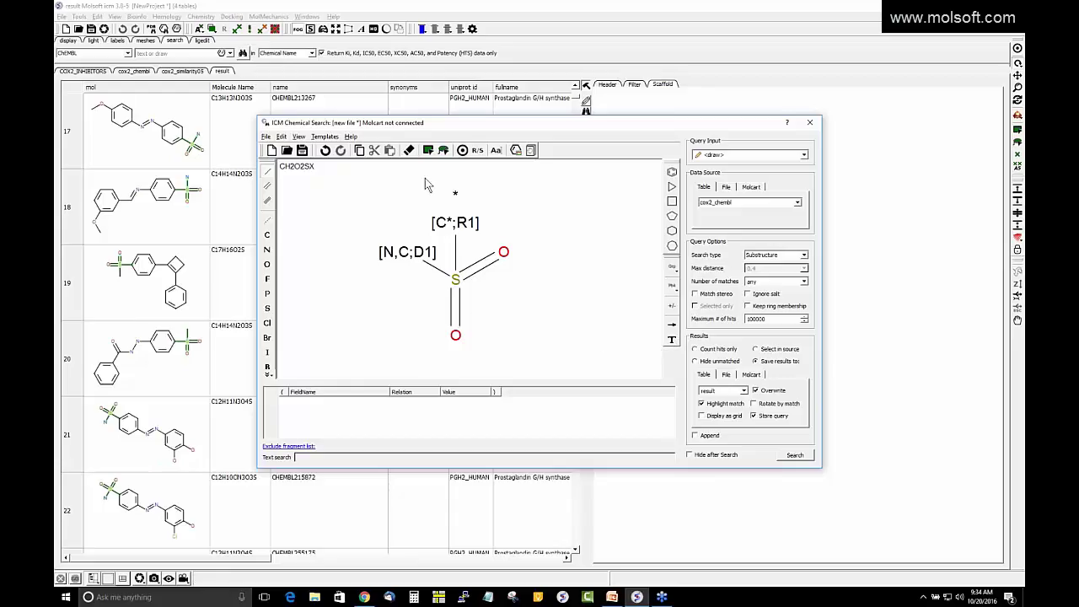
scroll(201, 306, "down", 1)
scroll(201, 307, "down", 2)
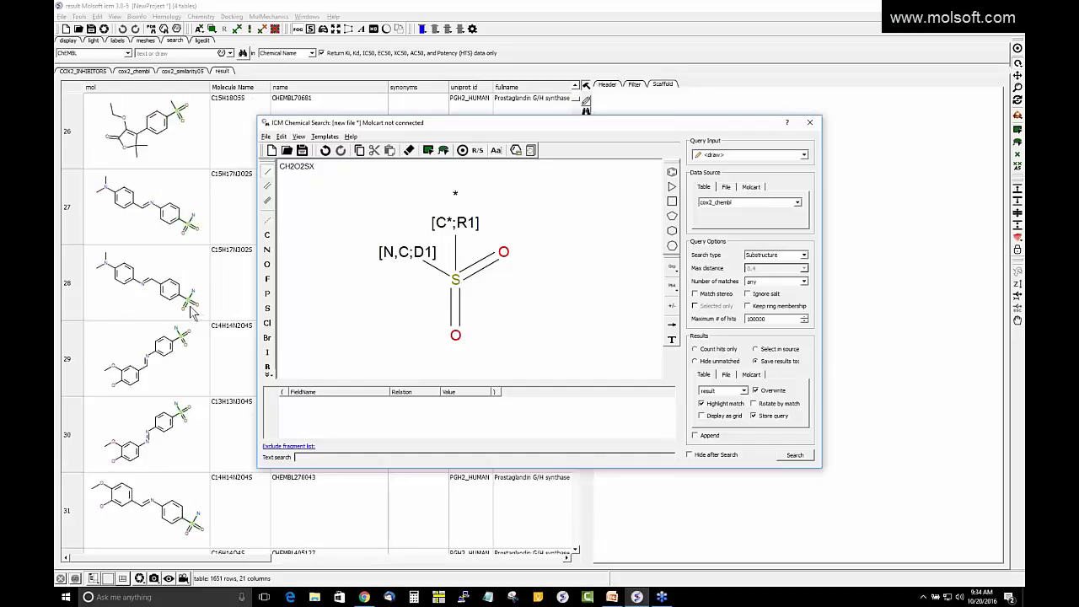
scroll(192, 312, "up", 3)
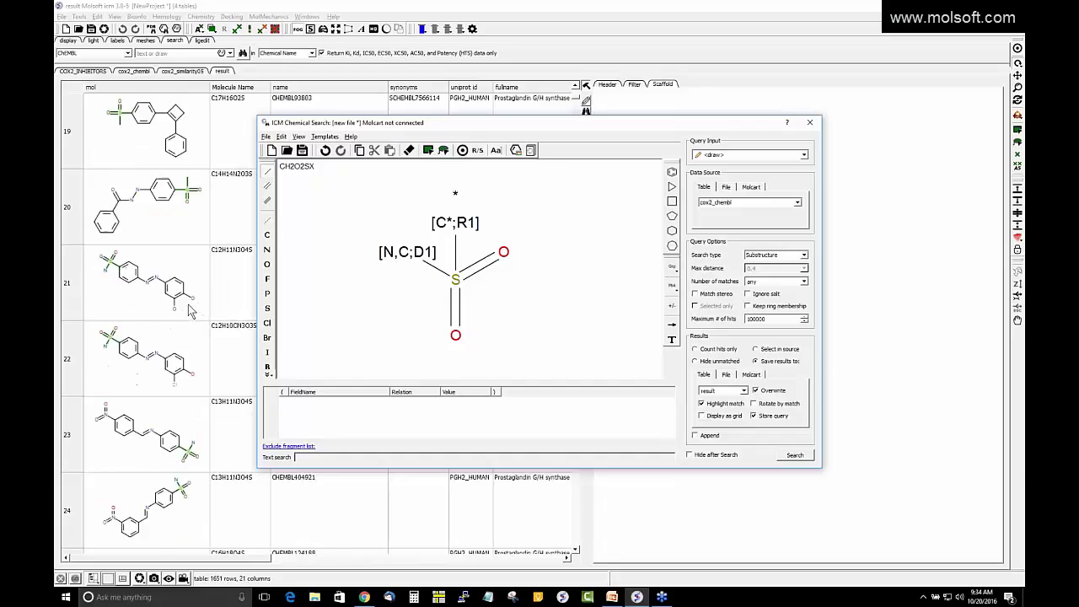
scroll(192, 312, "up", 6)
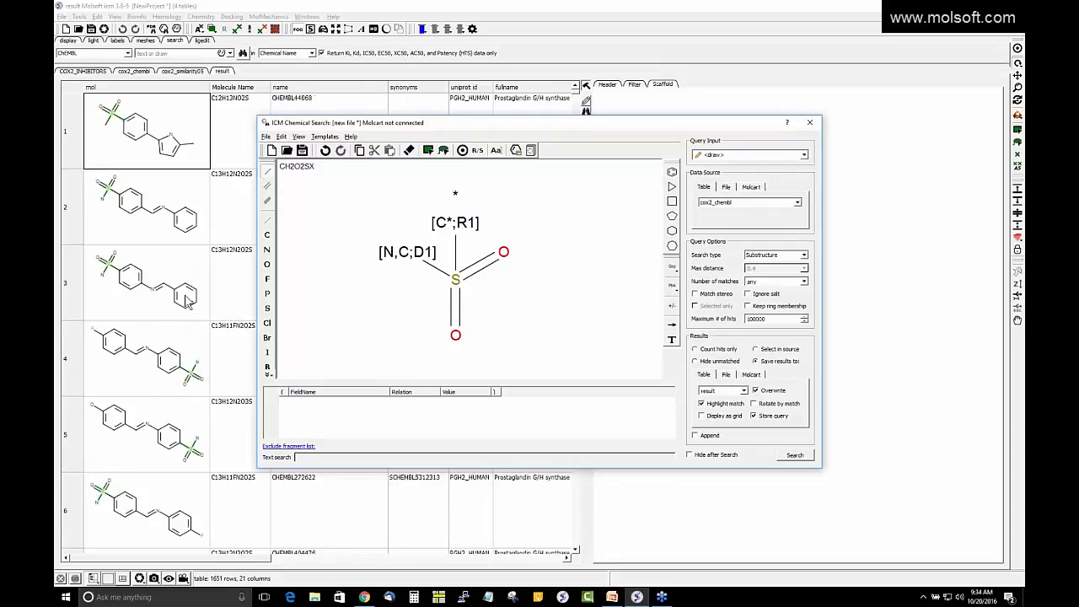
scroll(187, 302, "down", 8)
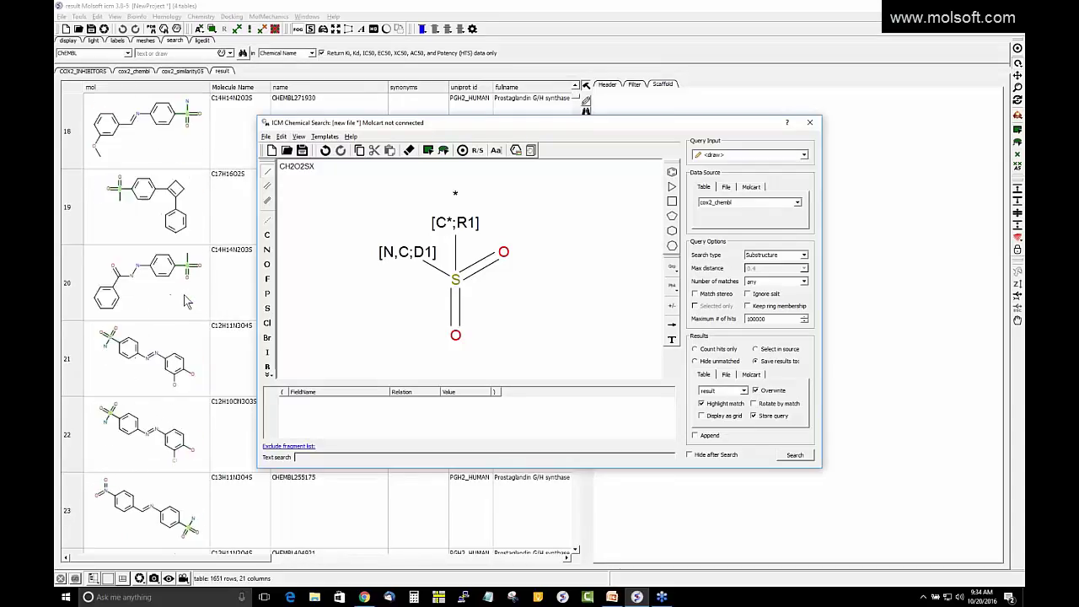
scroll(187, 303, "down", 1)
left_click(351, 417)
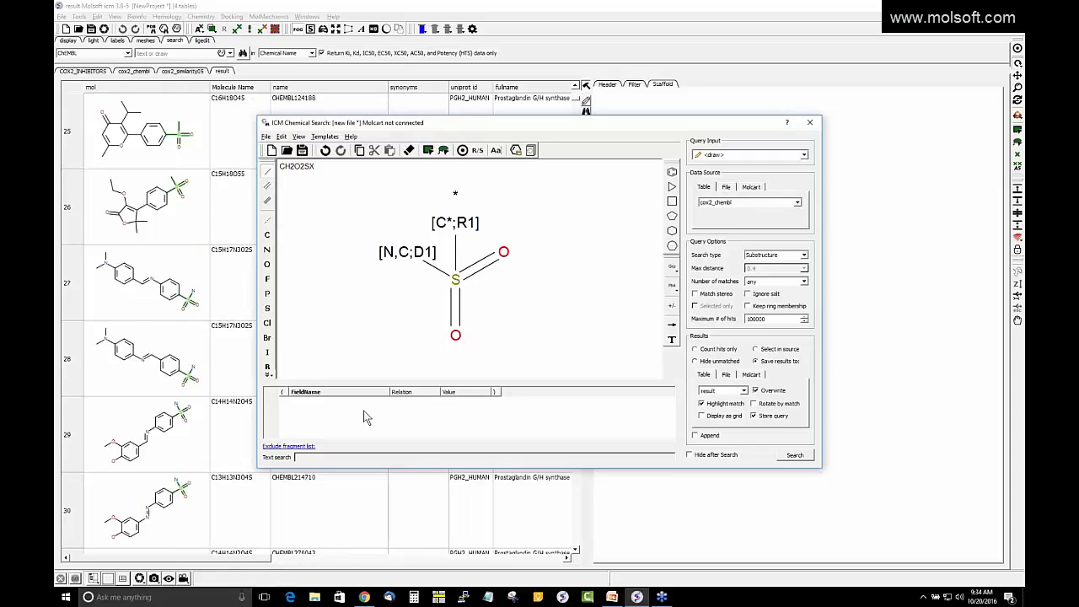
right_click(358, 413)
left_click(371, 426)
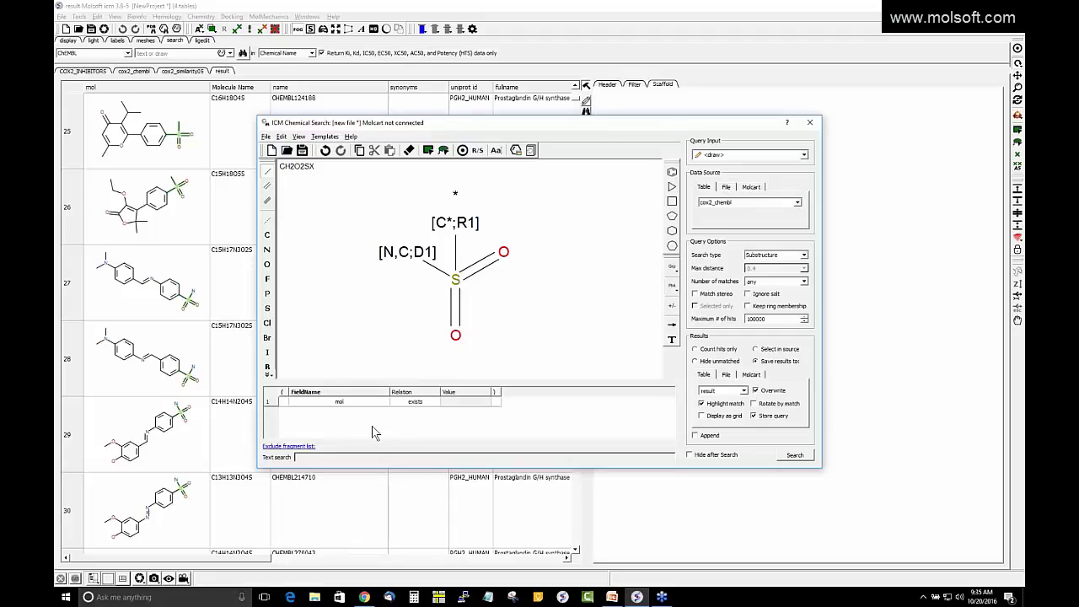
left_click(378, 404)
left_click(379, 405)
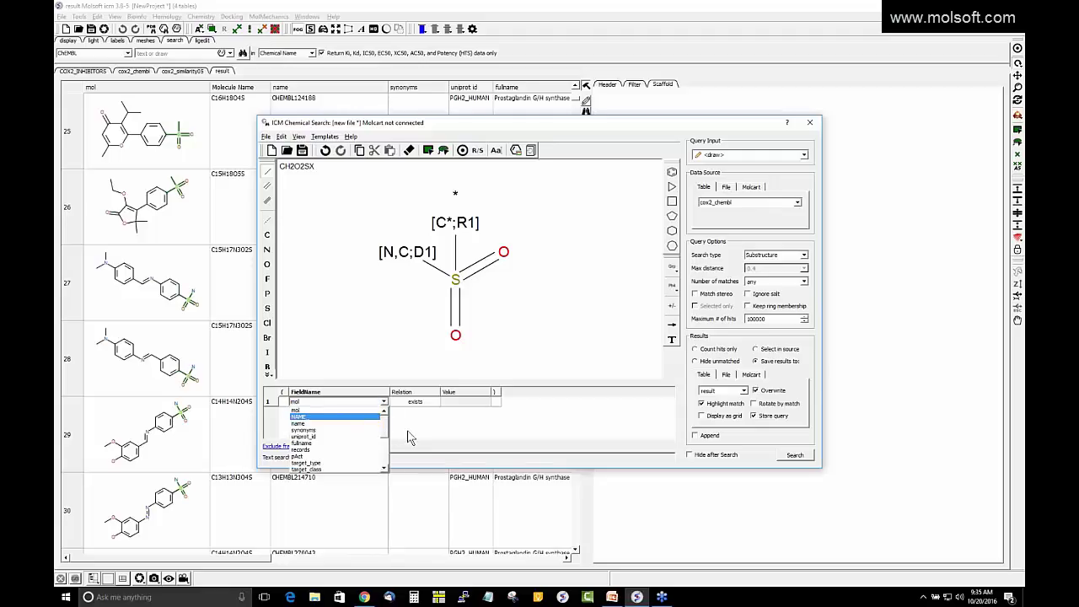
left_click(411, 438)
left_click(373, 404)
left_click(372, 406)
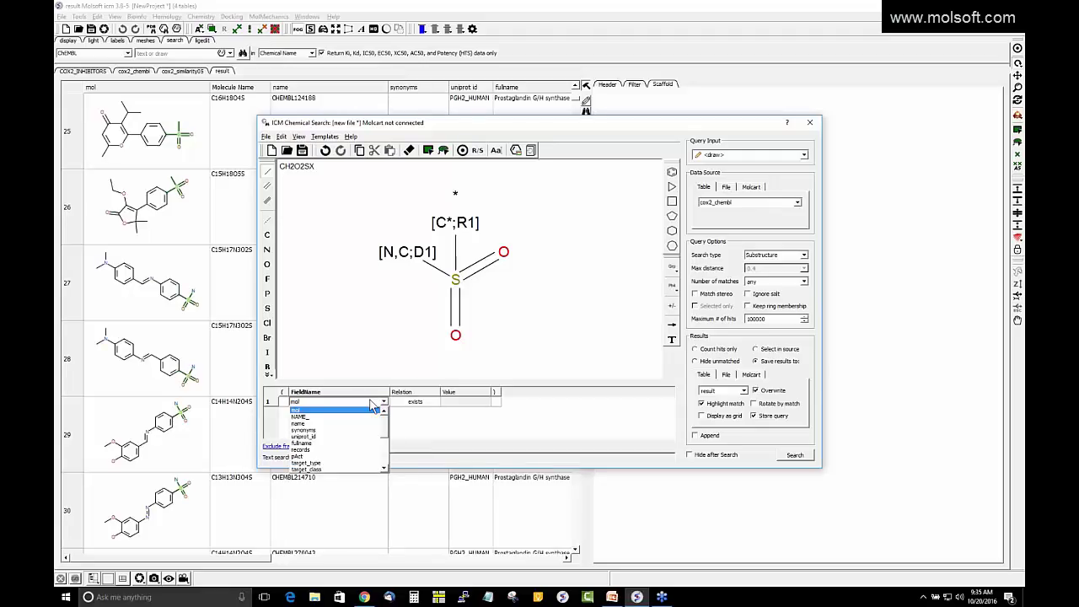
left_click(409, 414)
left_click(809, 122)
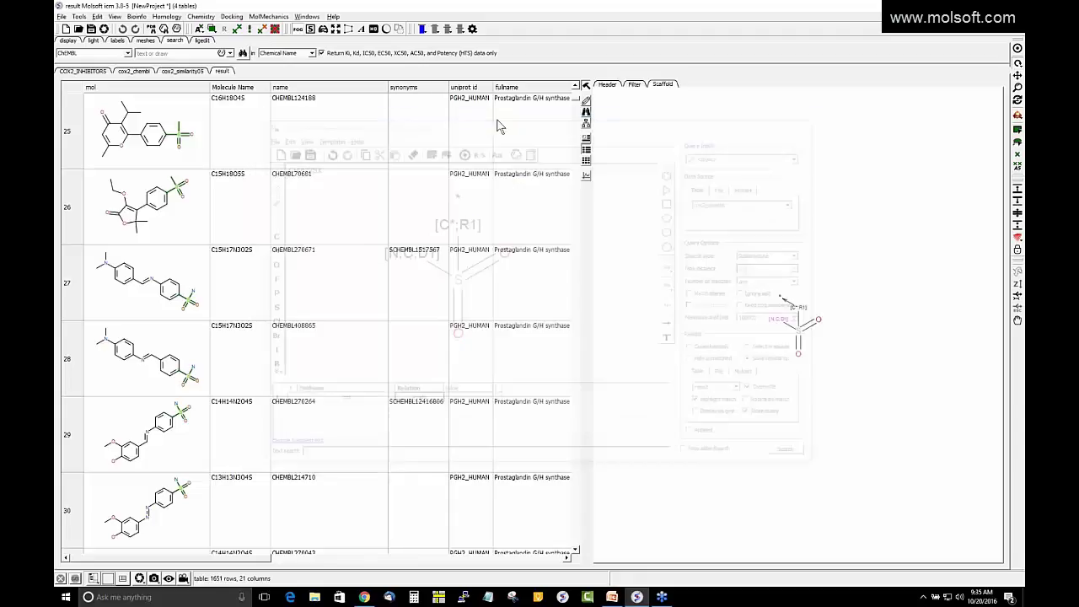
Step: Calculate the MolWeight and MolLogP properties as new columns after mol in the cox2_chembl table
left_click(184, 71)
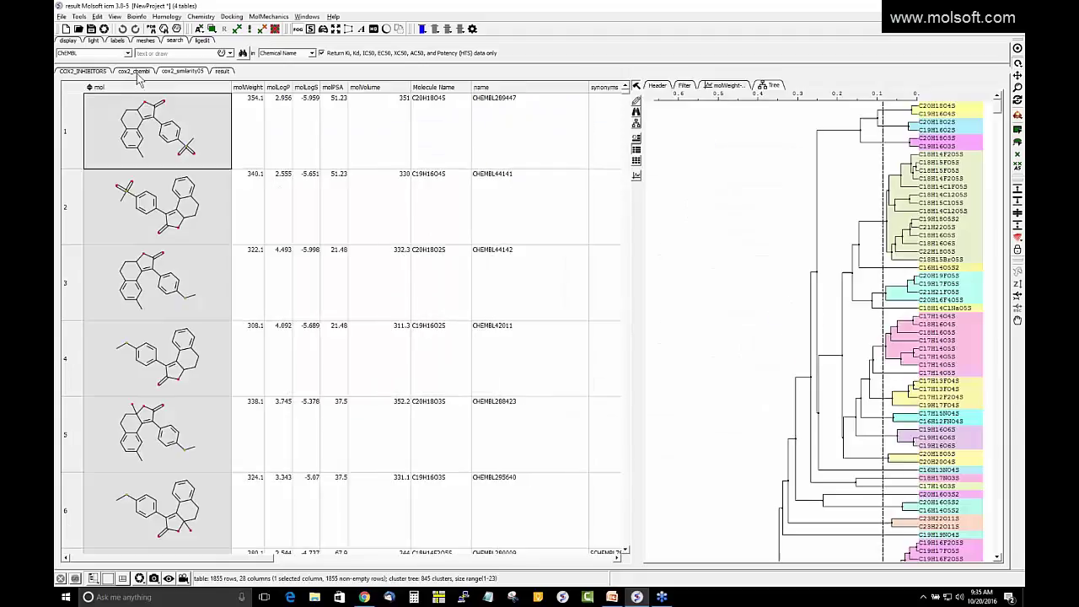
left_click(139, 72)
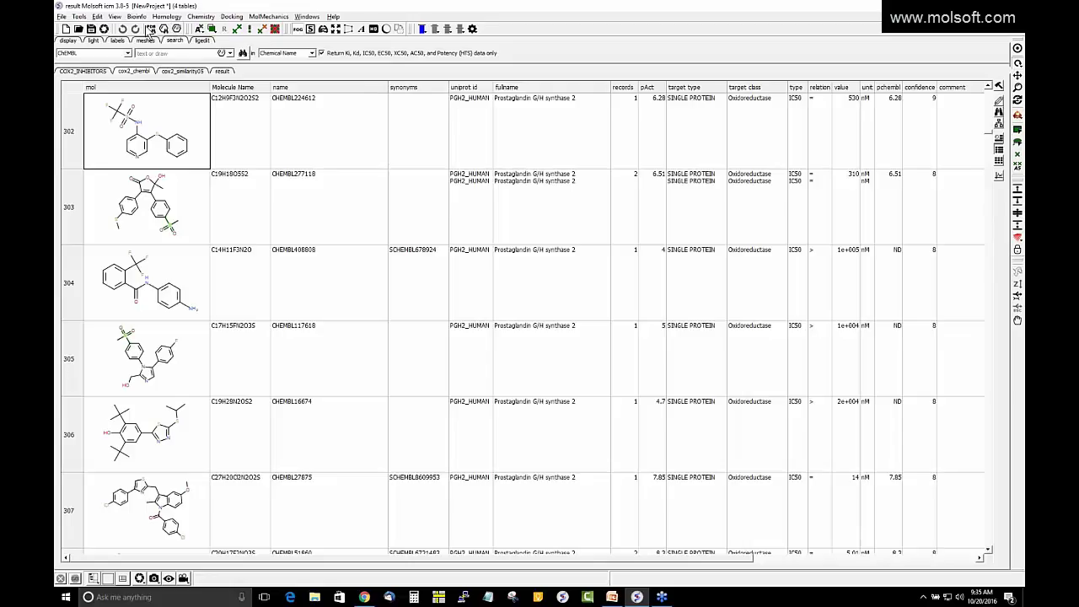
left_click(201, 16)
left_click(227, 29)
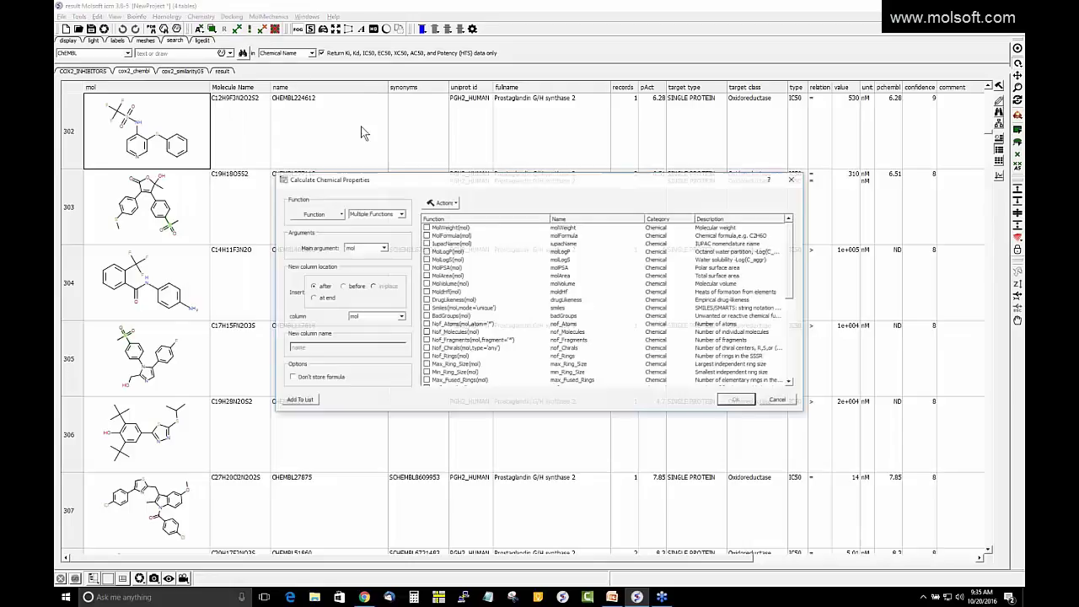
left_click(440, 228)
left_click(425, 226)
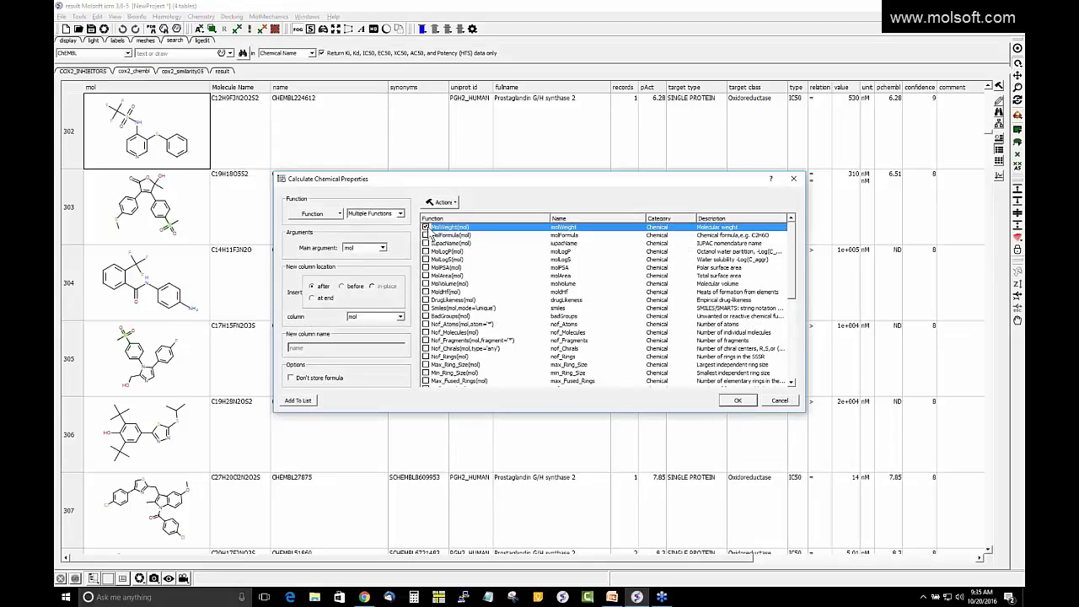
left_click(426, 251)
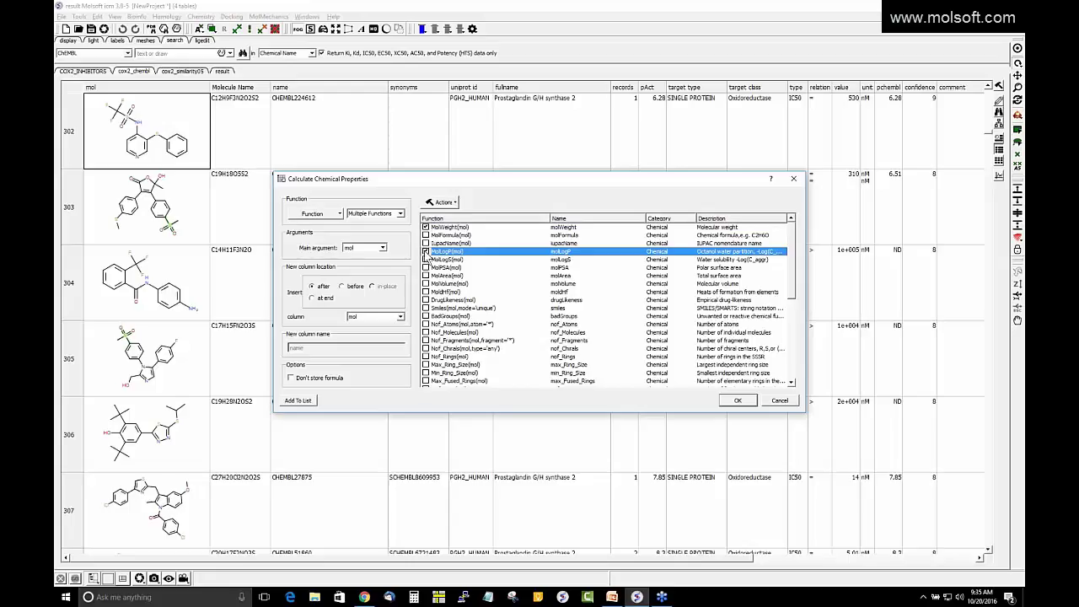
left_click(737, 400)
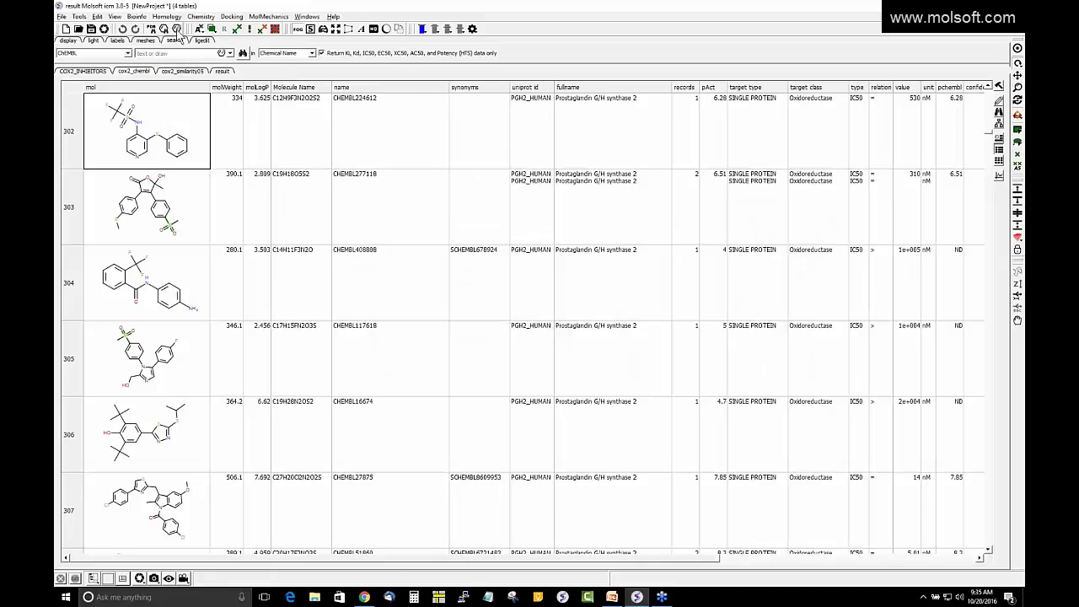
Step: Reopen the chemical search and add a condition requiring molWeight > 200
left_click(163, 29)
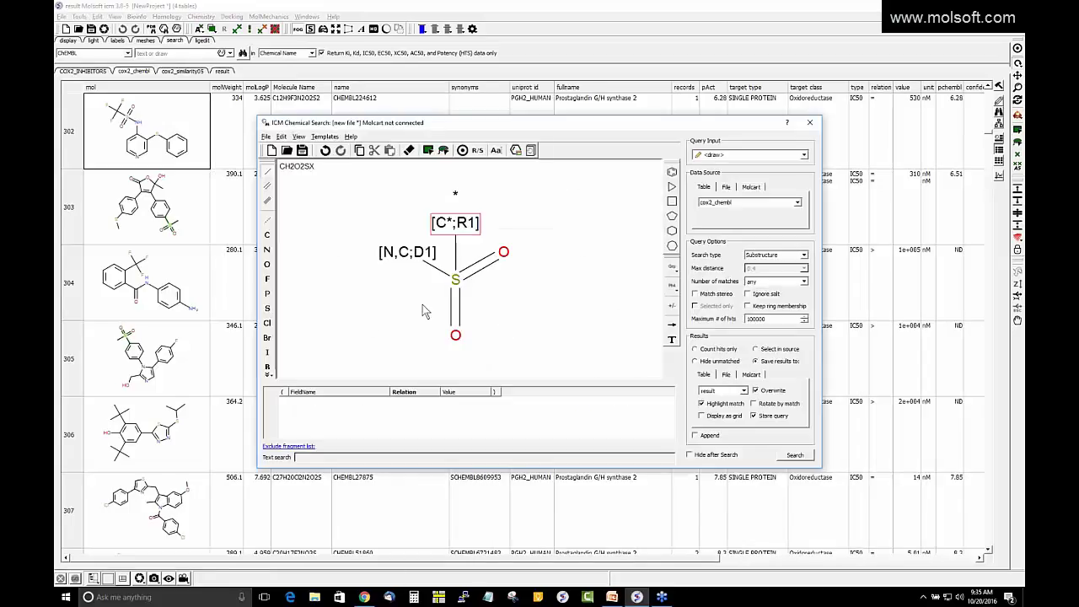
right_click(370, 416)
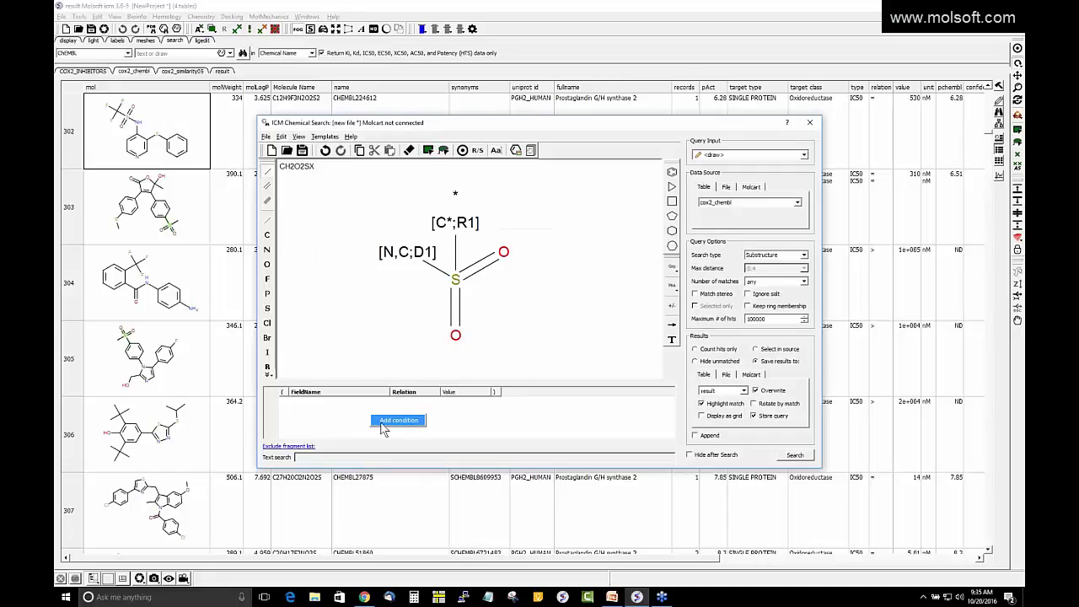
left_click(381, 428)
left_click(371, 402)
left_click(371, 402)
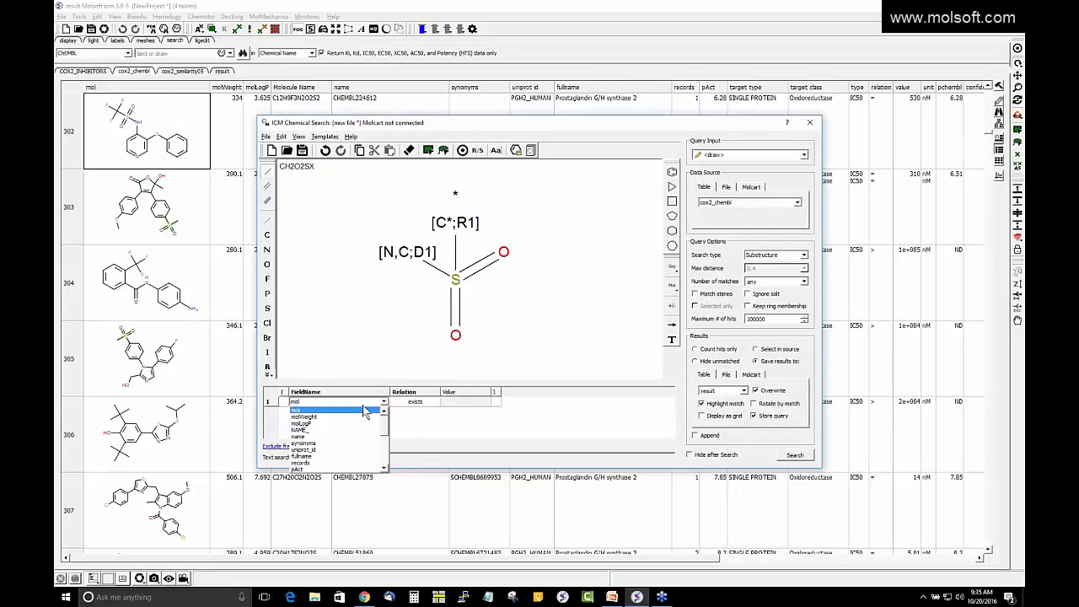
left_click(337, 417)
left_click(421, 405)
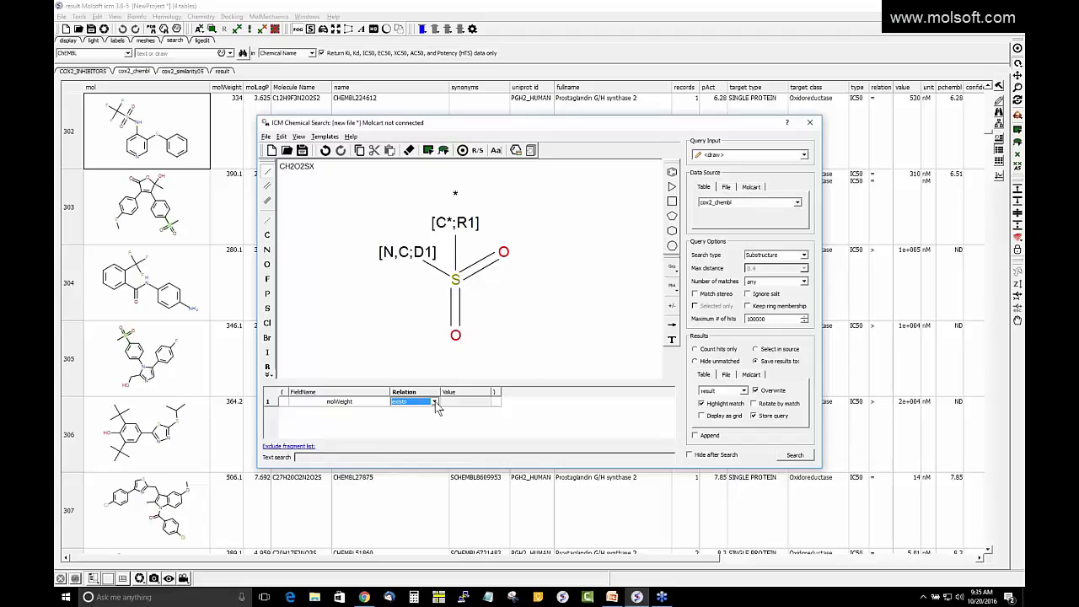
left_click(436, 402)
left_click(411, 429)
left_click(463, 403)
left_click(463, 404)
key("Return")
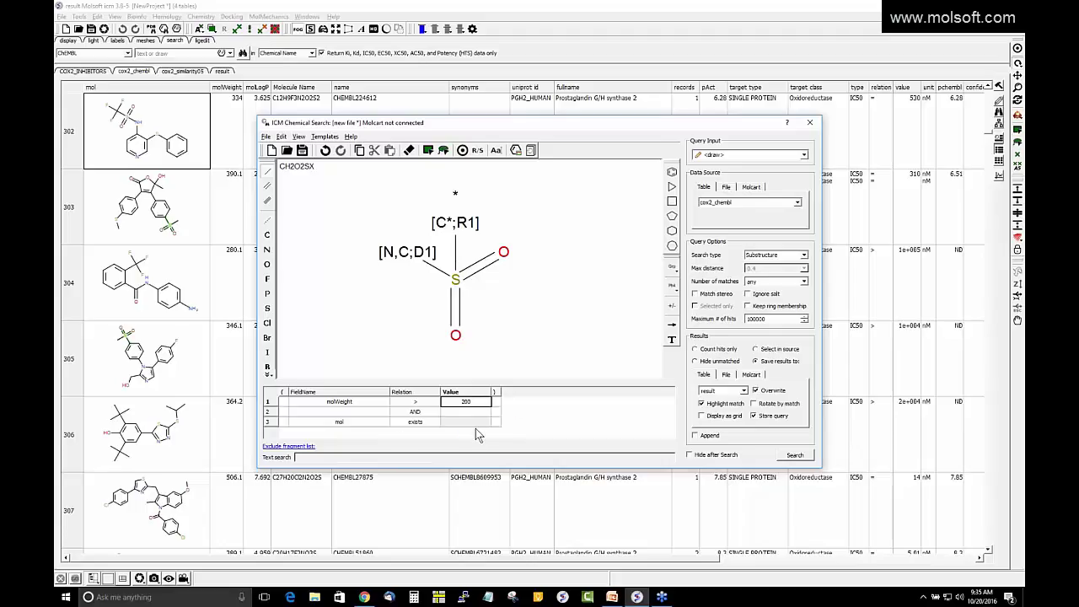
Step: Set the second search condition to molWeight < 500, run the substructure search and close the search window
left_click(358, 422)
left_click(355, 423)
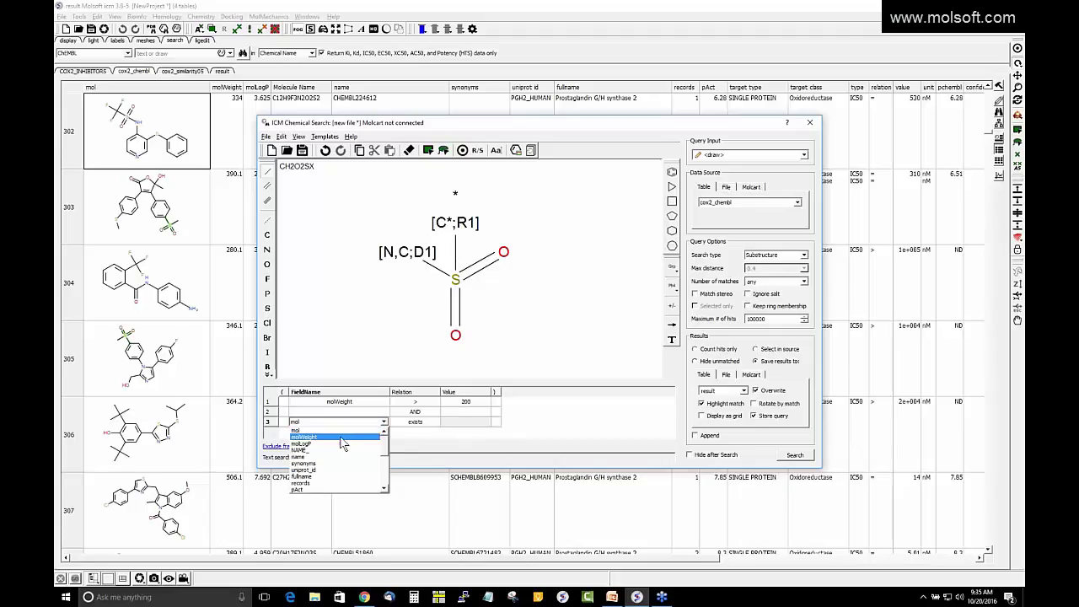
left_click(343, 444)
left_click(421, 424)
left_click(421, 423)
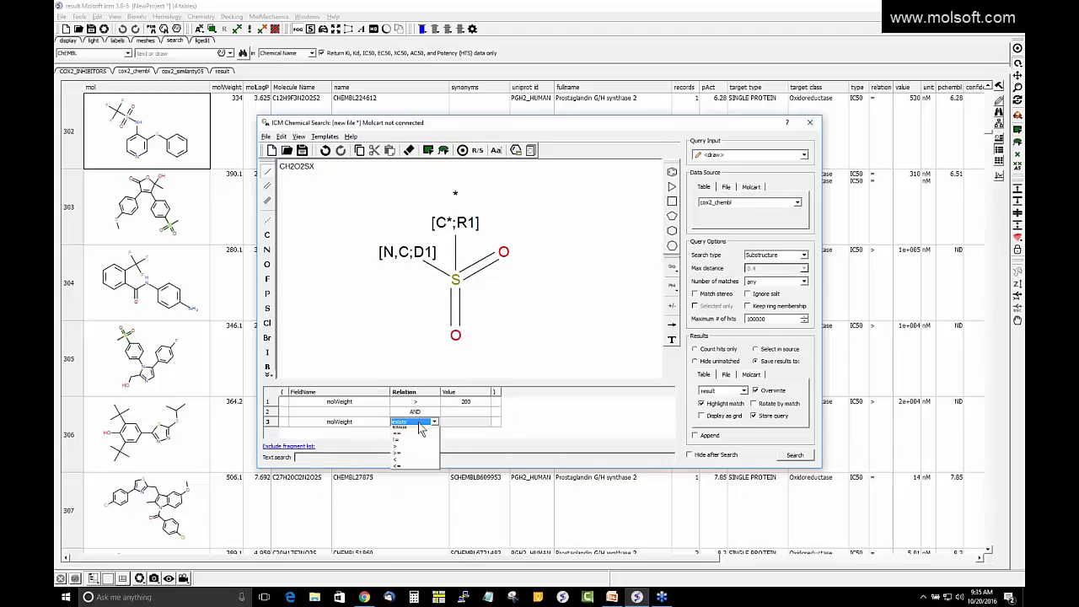
left_click(408, 464)
left_click(465, 421)
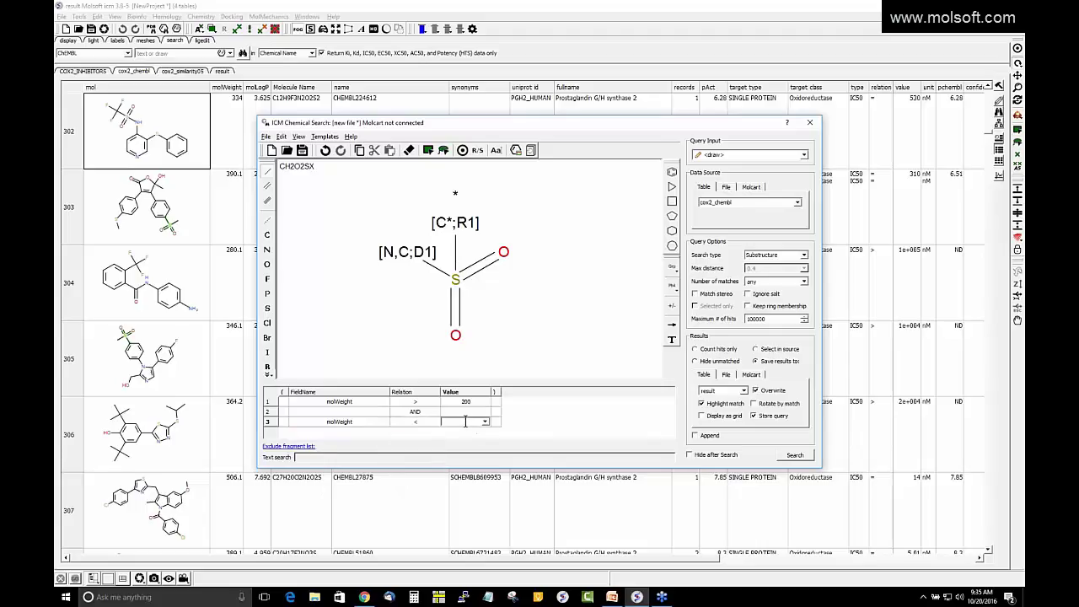
type("500")
left_click(796, 457)
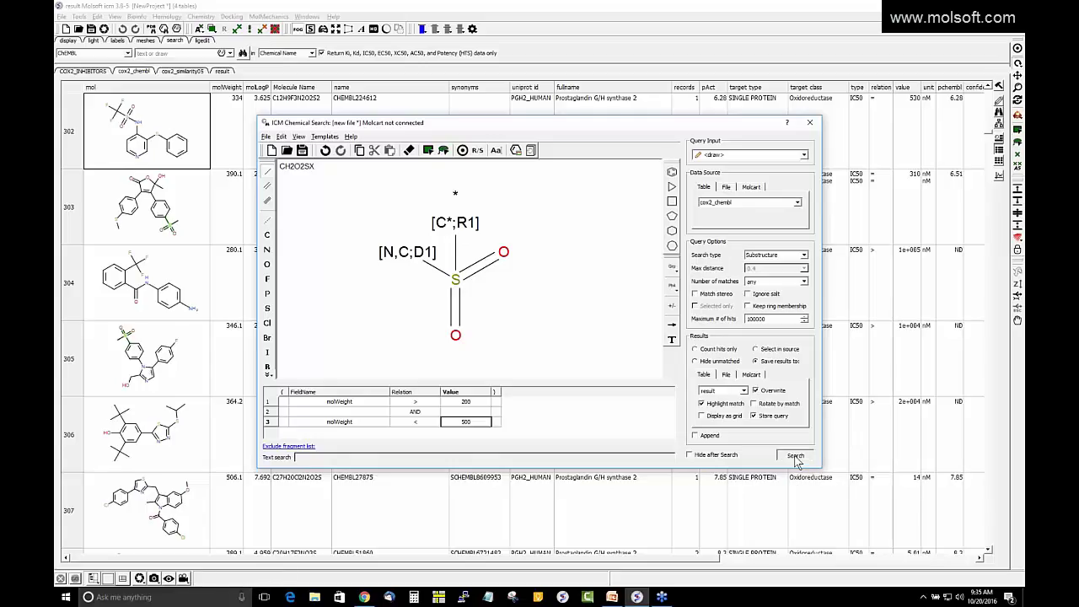
left_click(808, 122)
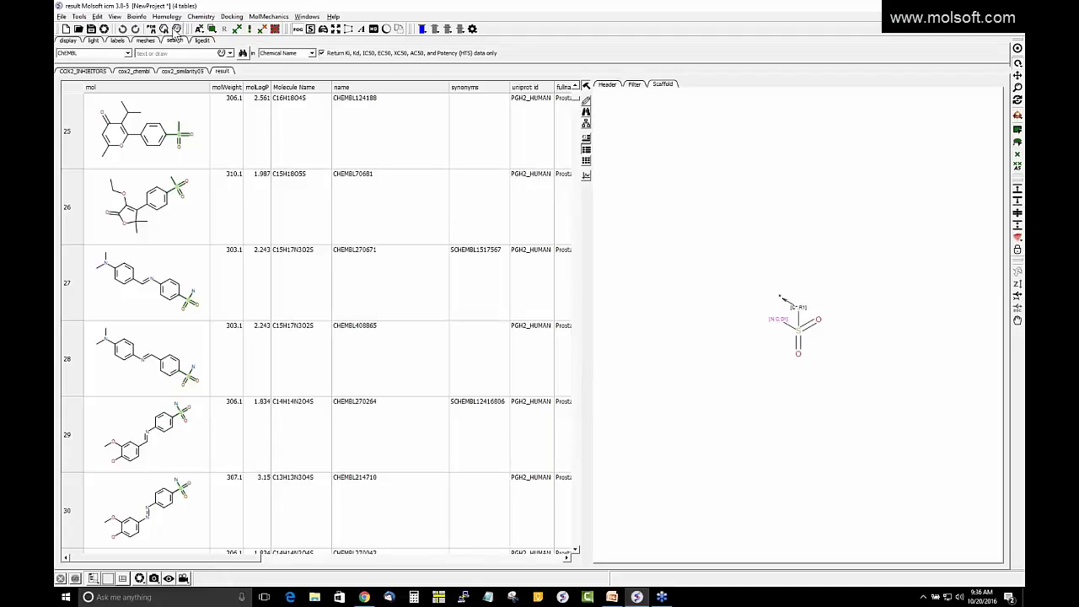
Step: Reopen the chemical search and examine the ring size and connectivity query options for a sulfonyl oxygen
left_click(164, 29)
right_click(503, 252)
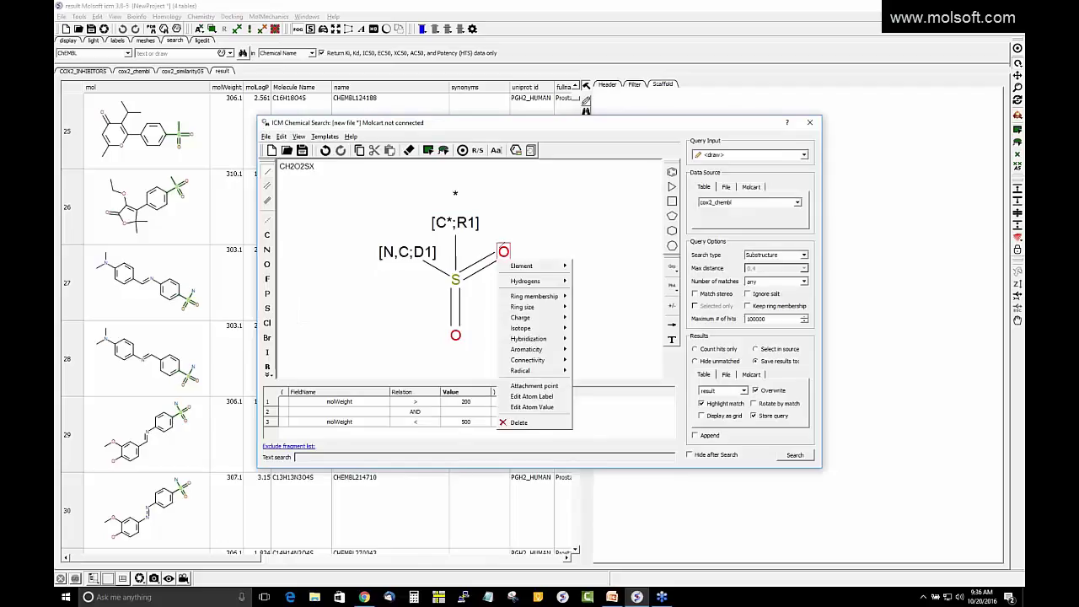
mouse_move(535, 308)
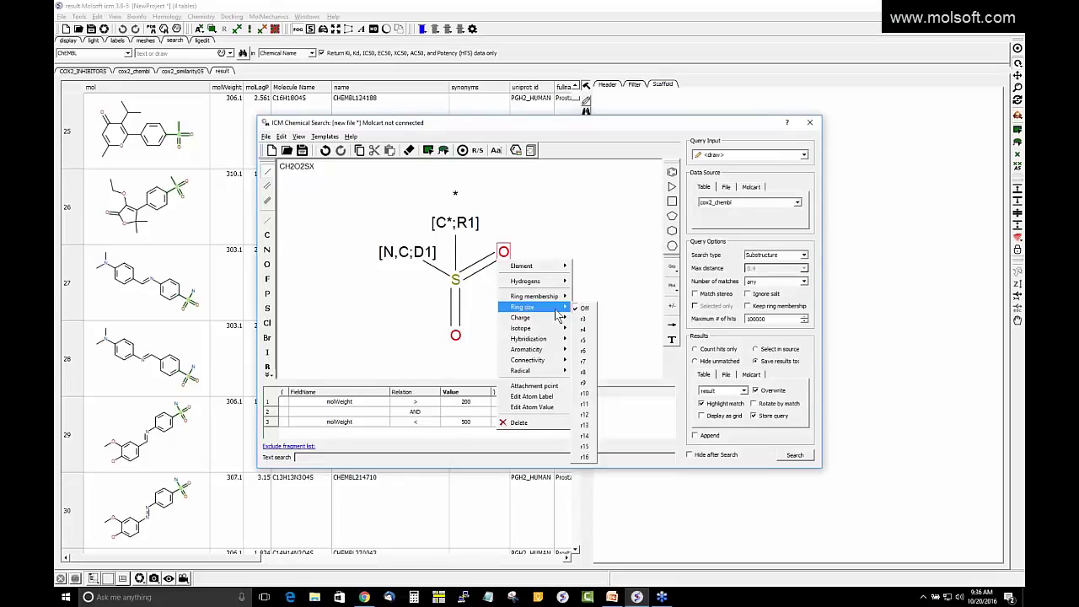
mouse_move(538, 354)
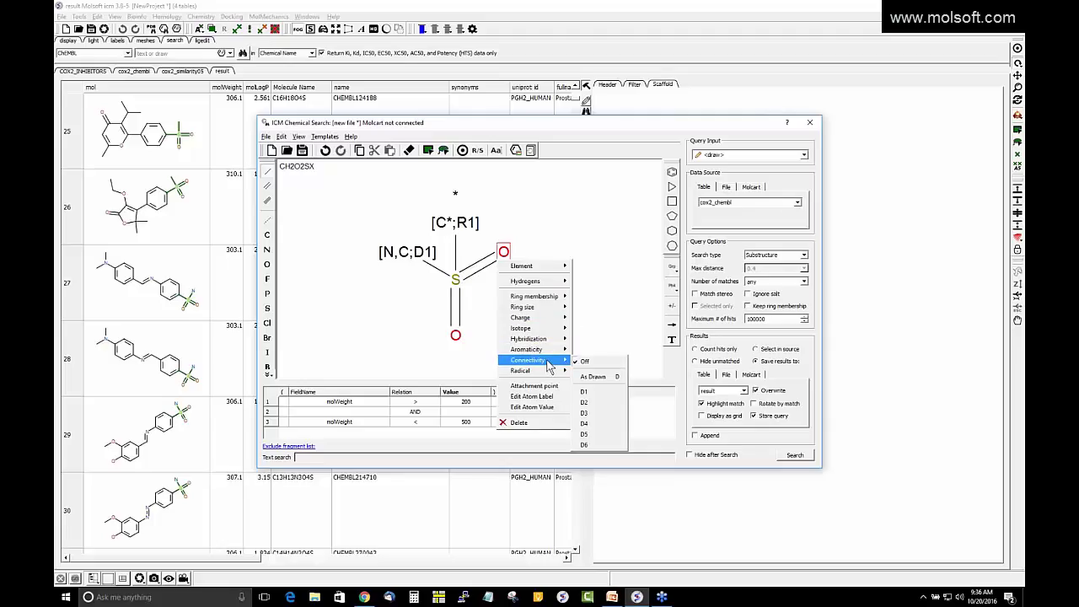
left_click(547, 423)
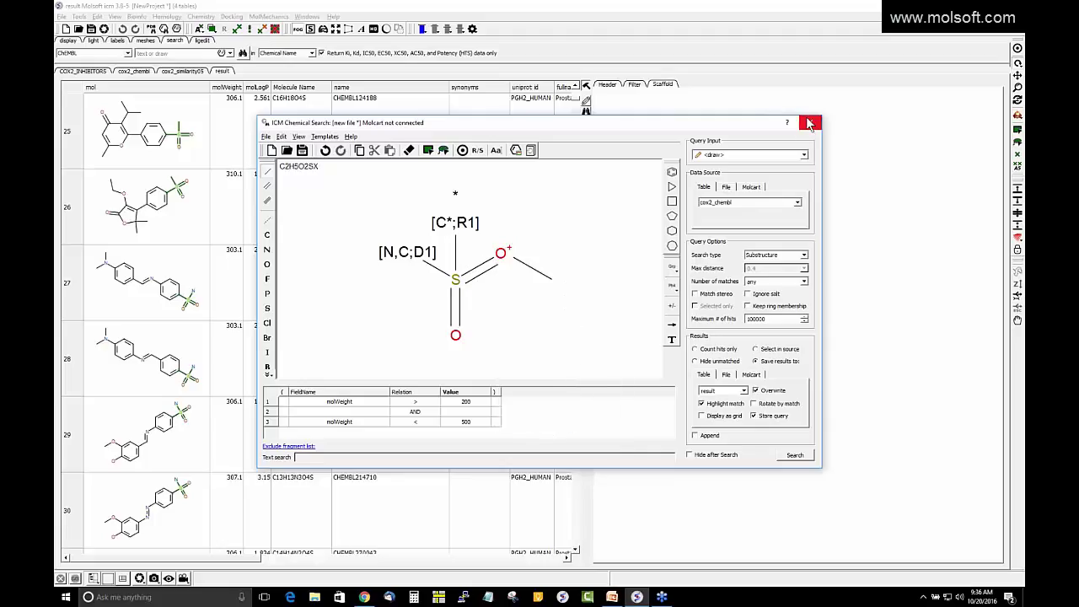
left_click(809, 124)
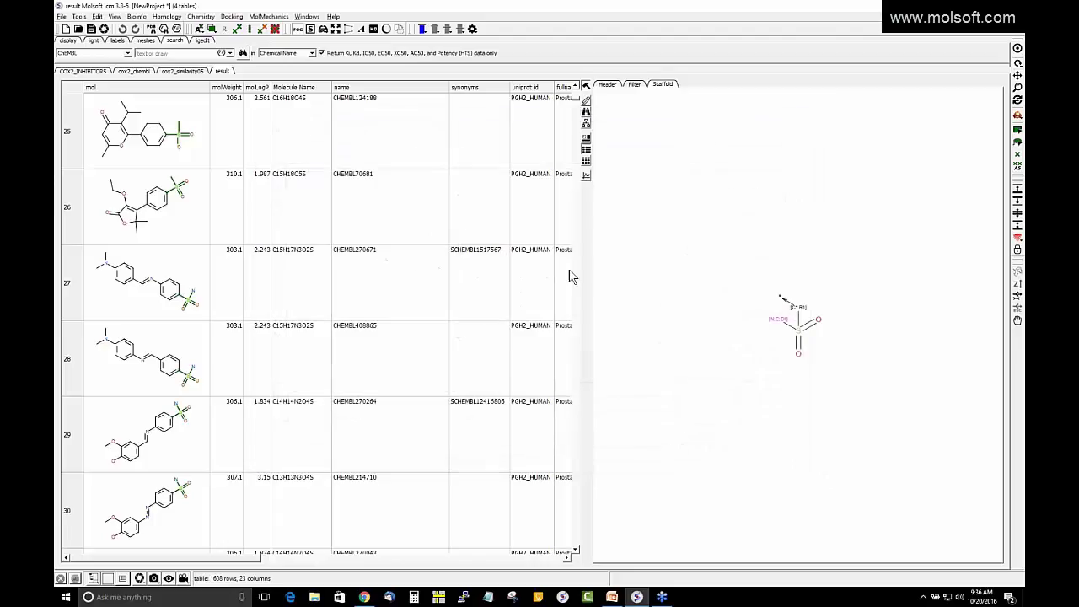
Step: Clear the project by deleting all of its items
left_click(97, 16)
left_click(110, 38)
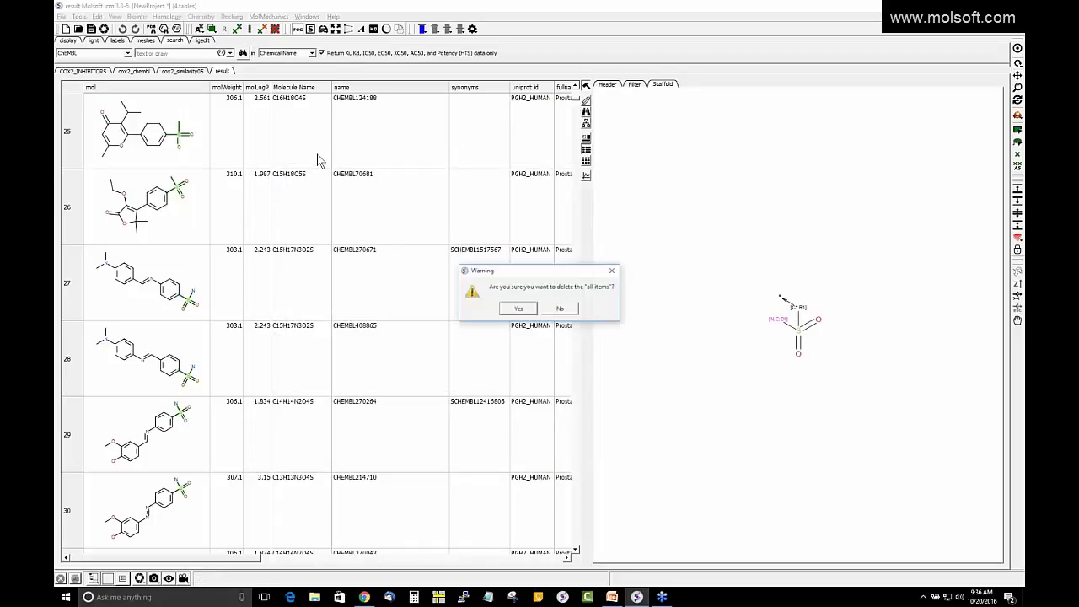
left_click(518, 308)
Step: Switch to PowerPoint and start the slide show from the Combinatorial Library Design slide
key("alt+Tab")
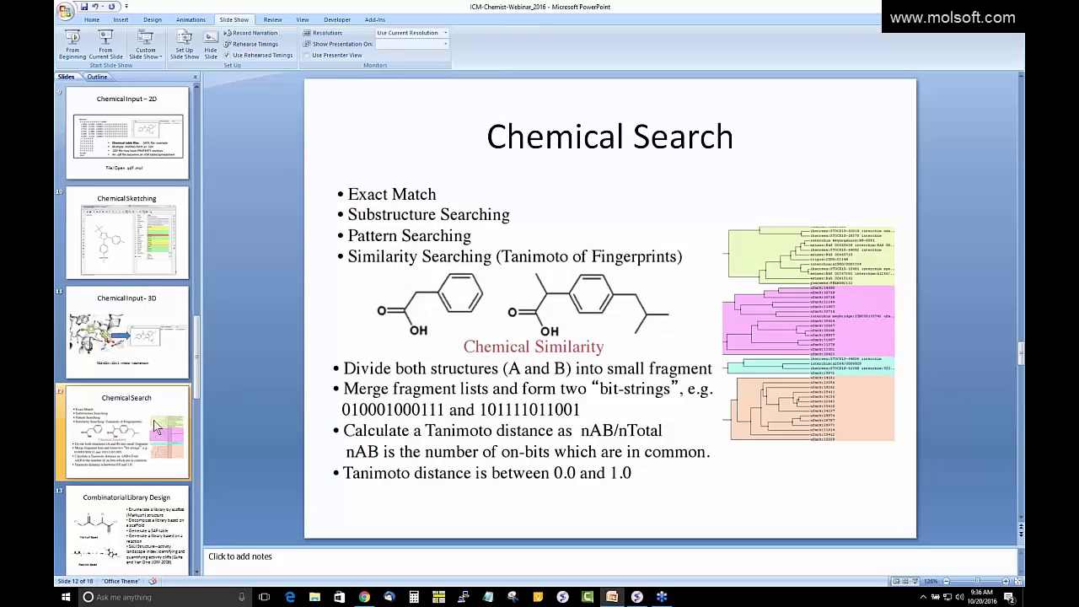
scroll(159, 426, "down", 2)
left_click(137, 462)
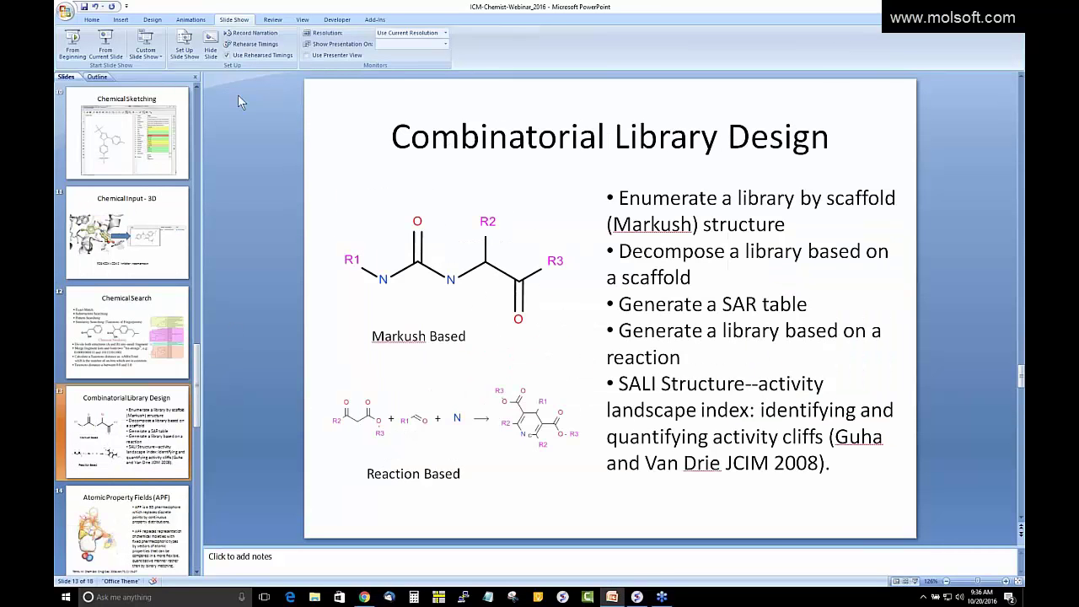
left_click(105, 47)
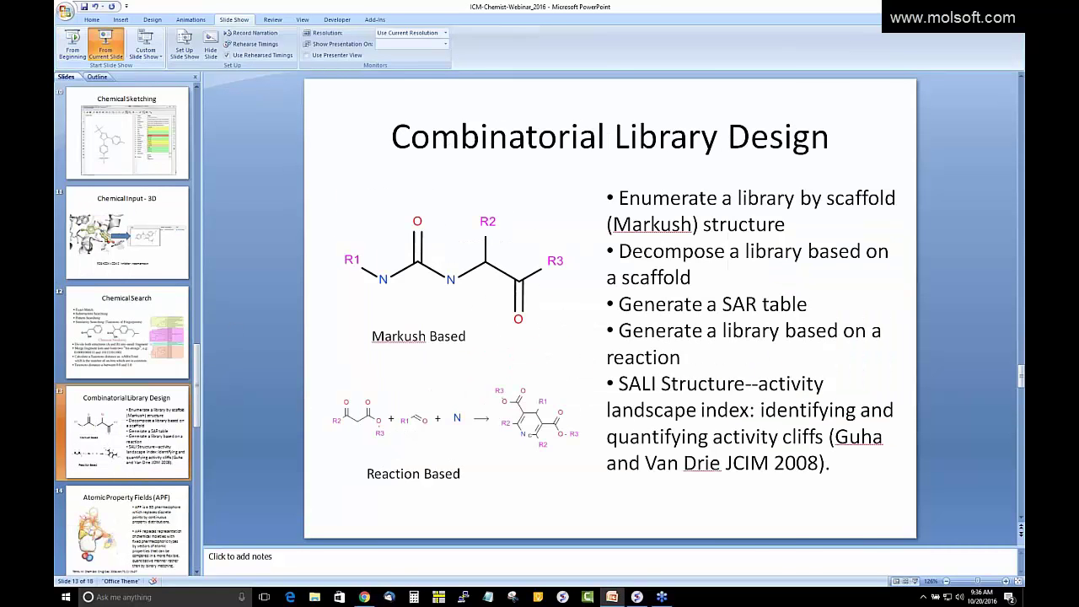
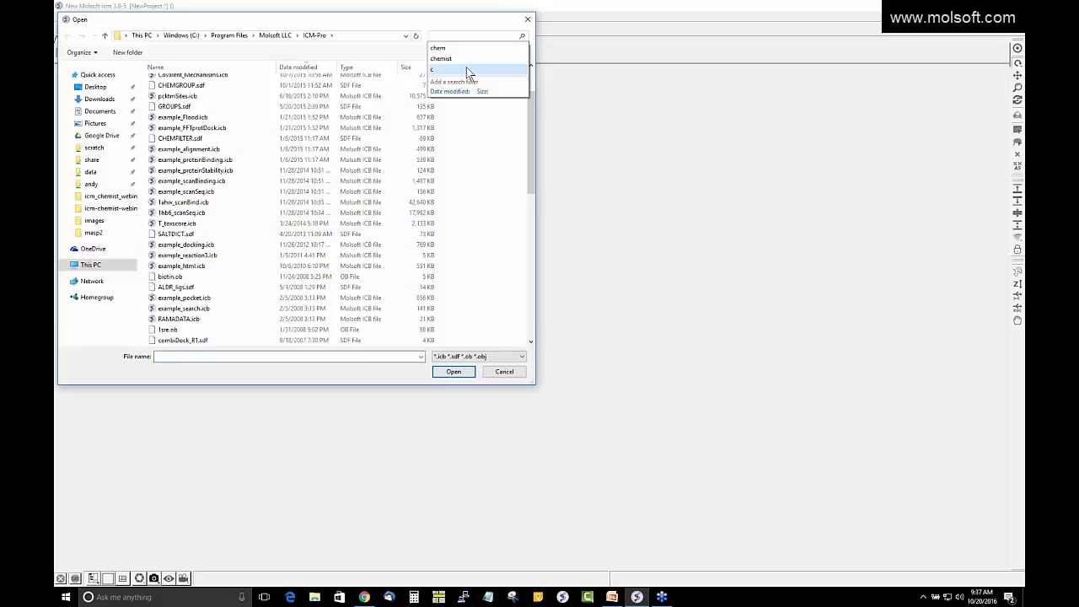
Step: Find and open example_enum.icb from the ICM-Pro folder, and enlarge the structure cell in the scaffold table
type("enum")
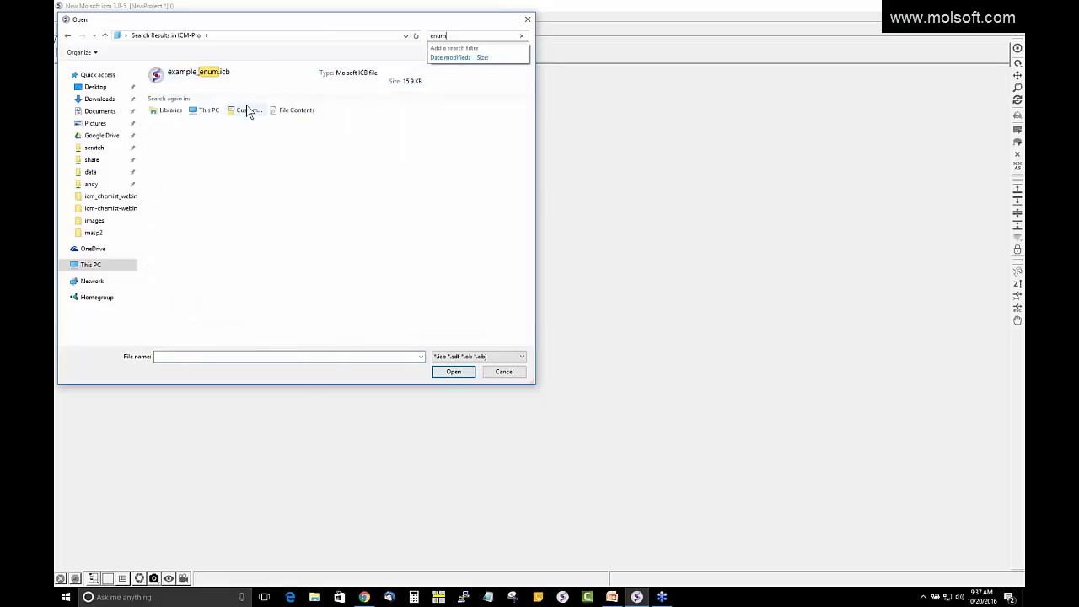
double_click(212, 82)
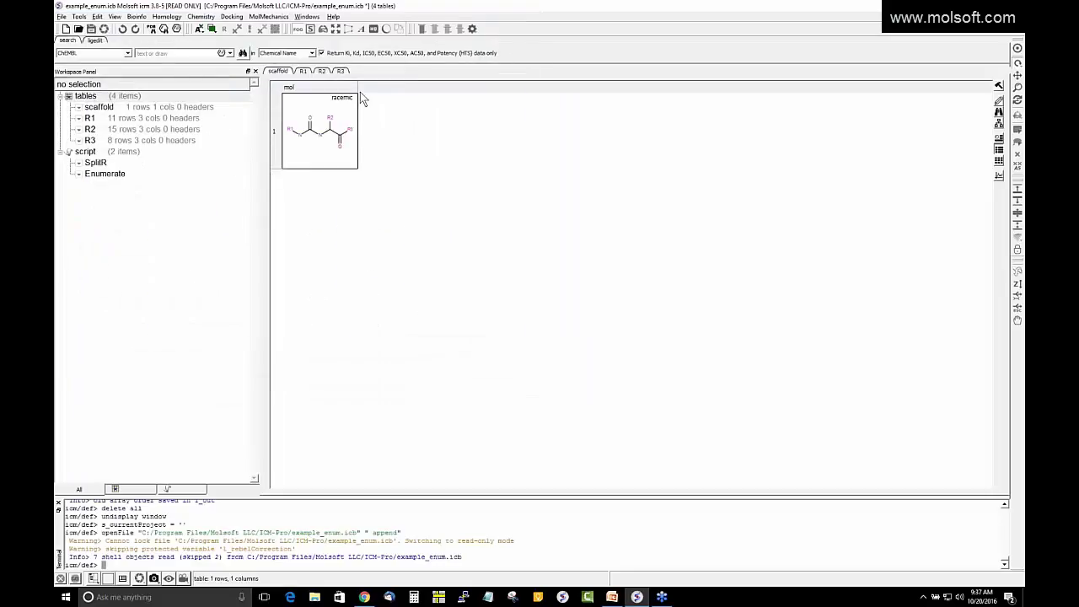
left_click_drag(382, 87, 503, 87)
left_click_drag(272, 167, 291, 336)
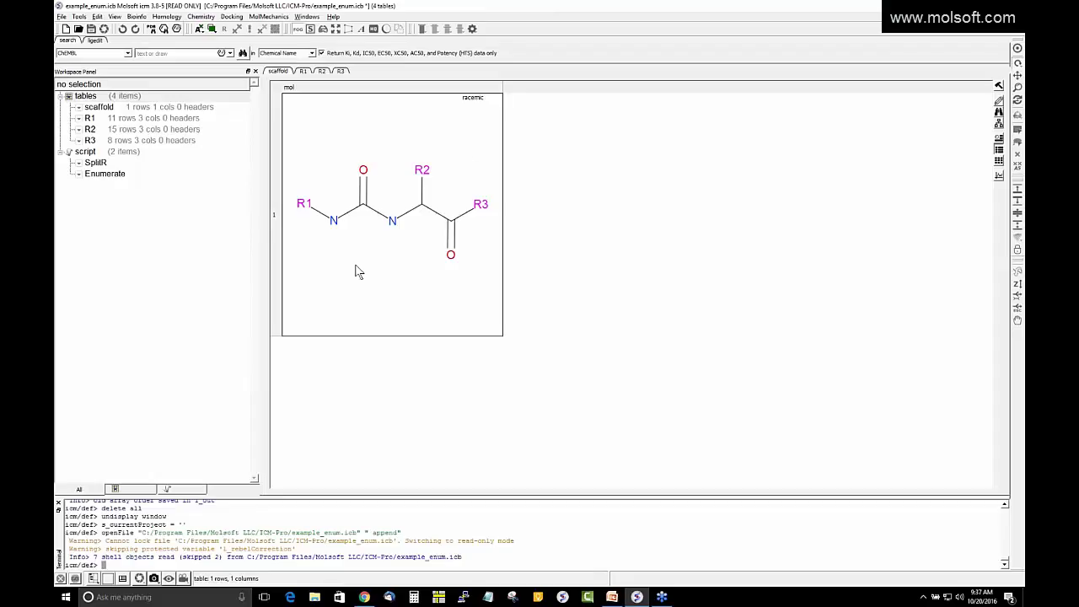
Step: In the molecule editor, replace the existing structure with a benzene ring bearing an R1 group, and close the editor
left_click(176, 28)
key("Delete")
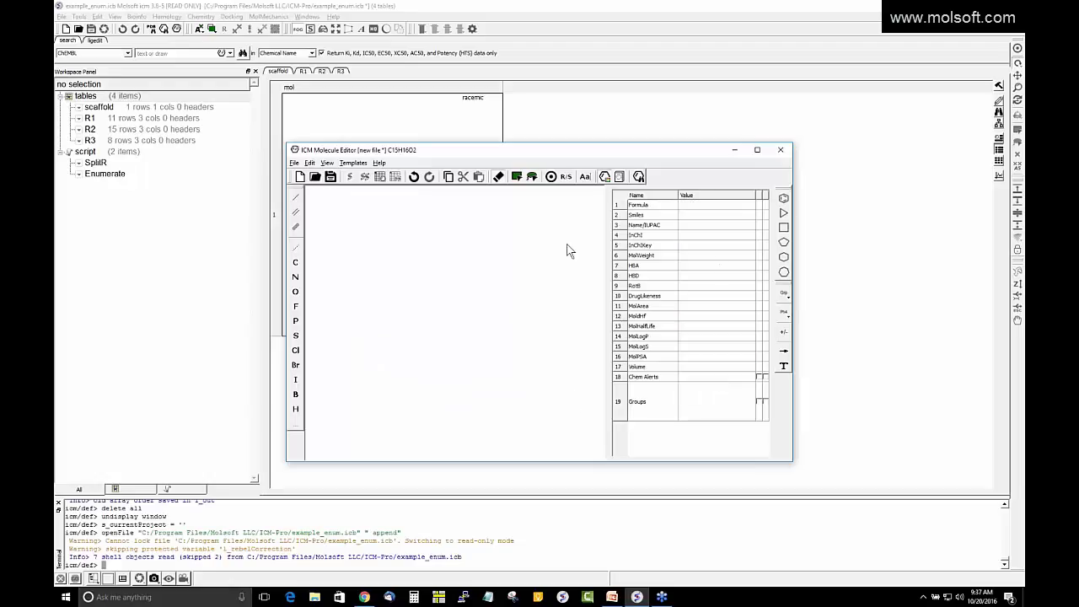
left_click(784, 198)
left_click(410, 255)
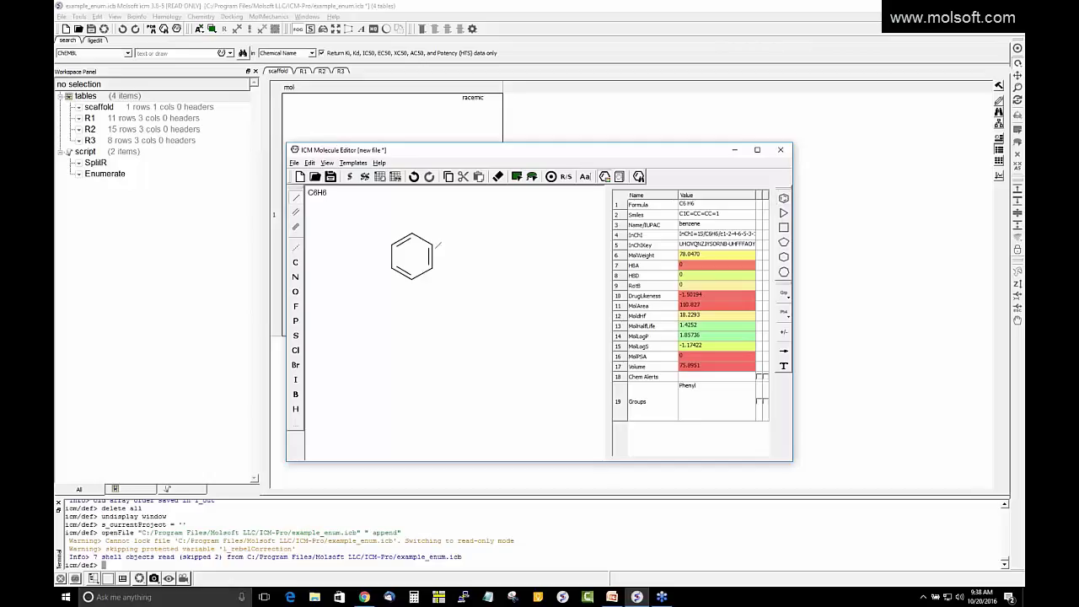
left_click(432, 244)
right_click(452, 232)
mouse_move(479, 237)
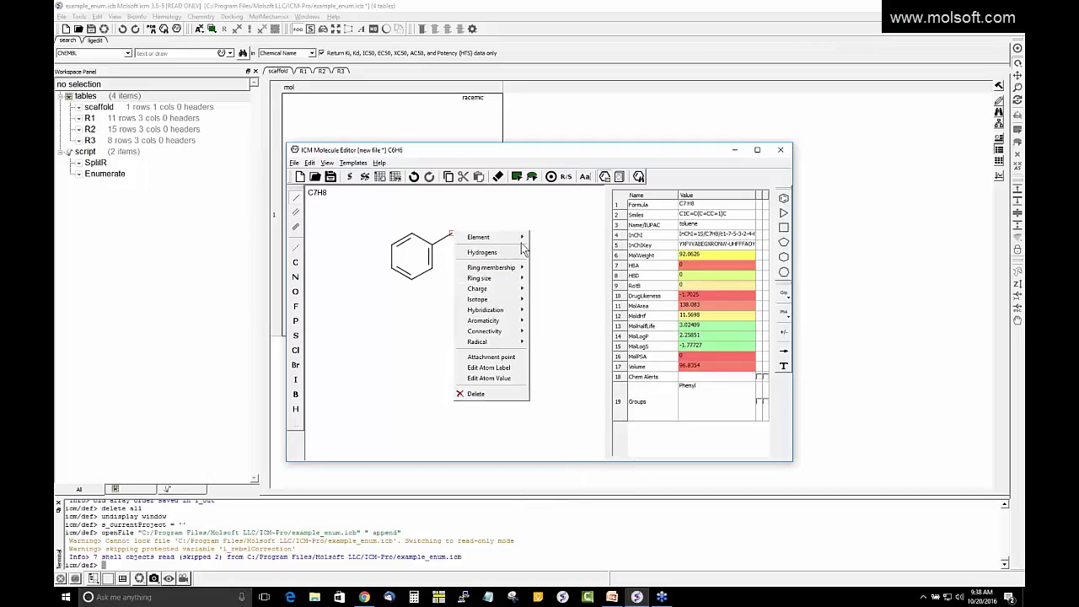
left_click(573, 428)
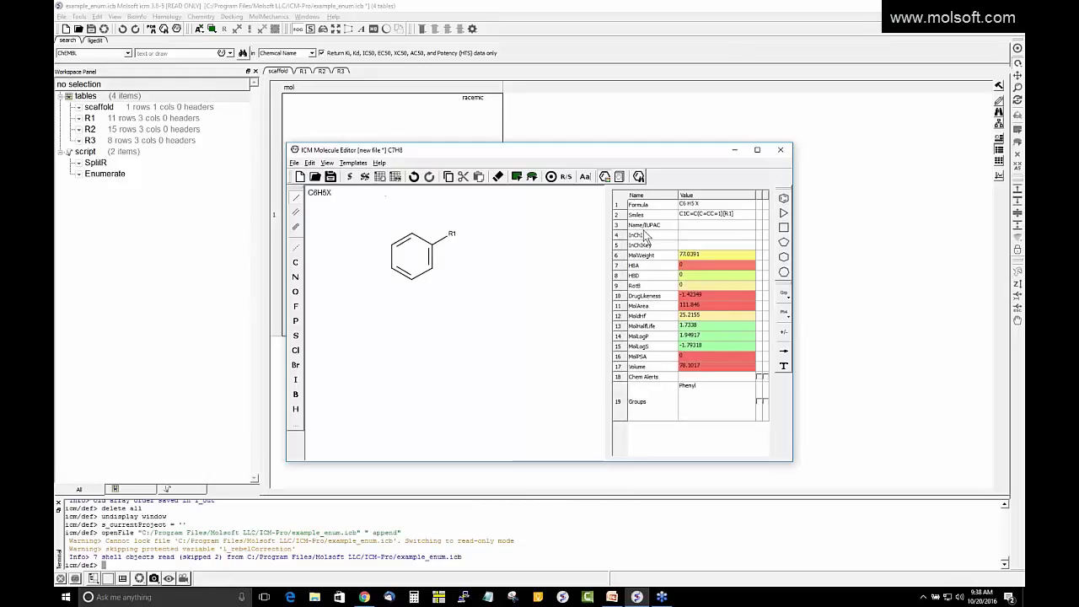
left_click(780, 150)
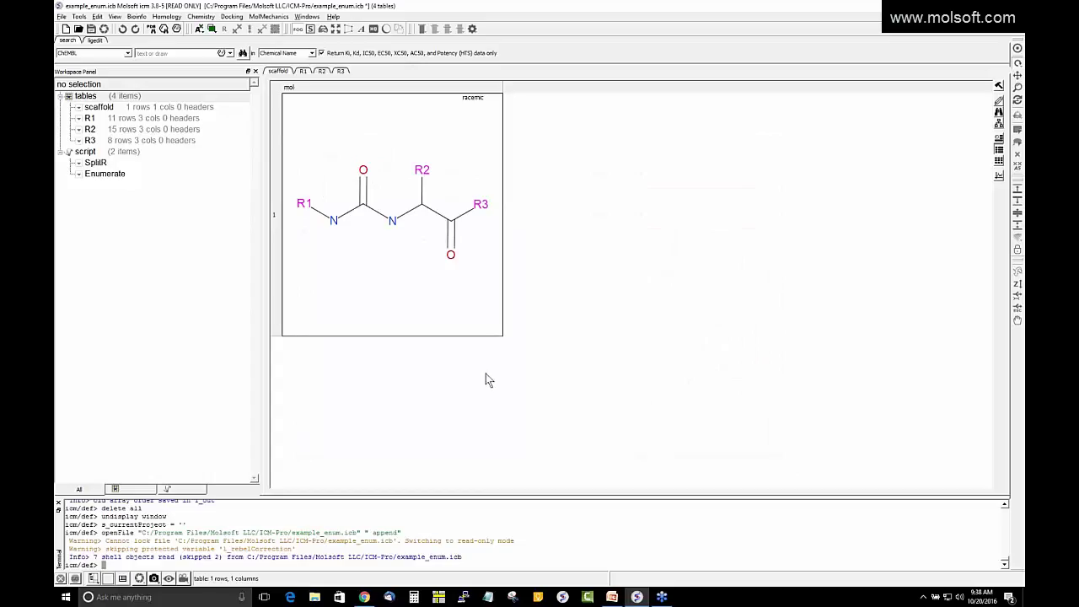
Step: Examine the R1, R2 and R3 substituent tables against the scaffold's R positions, widening the R1 table's columns
left_click(304, 74)
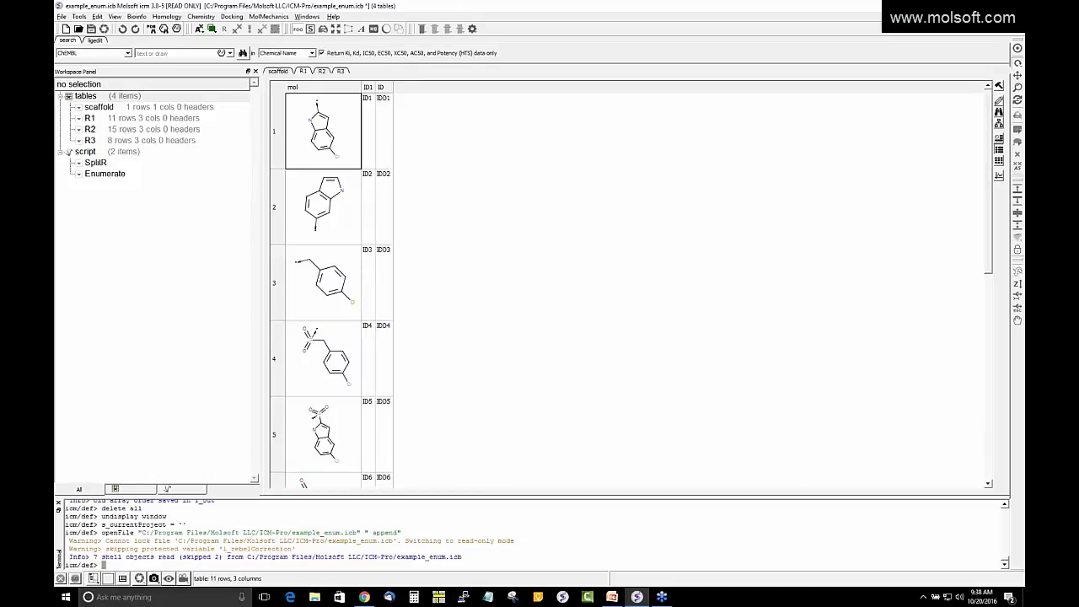
left_click_drag(372, 87, 489, 138)
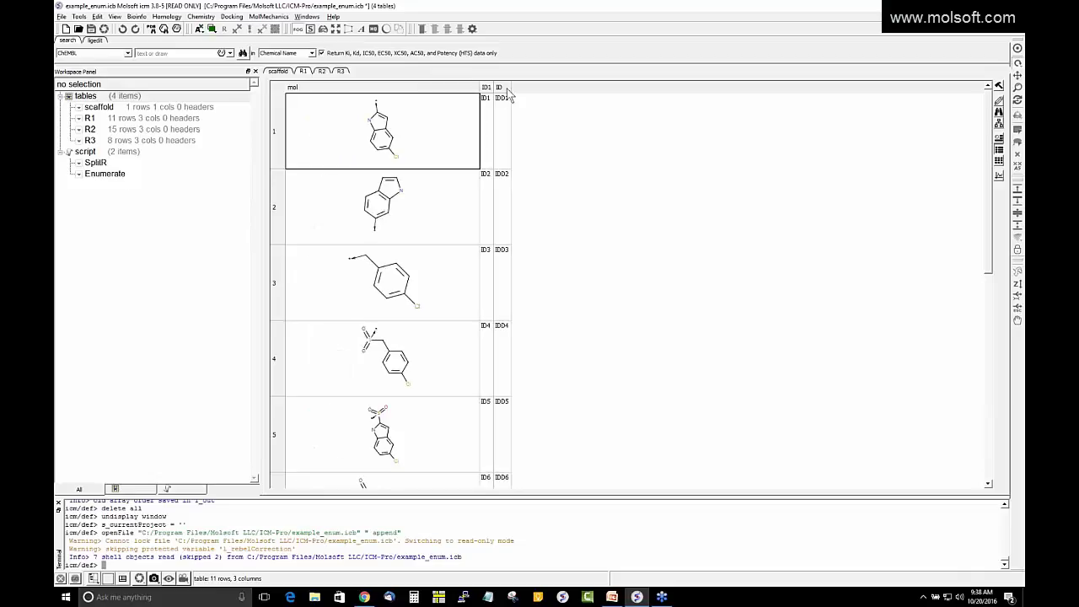
left_click_drag(507, 87, 603, 87)
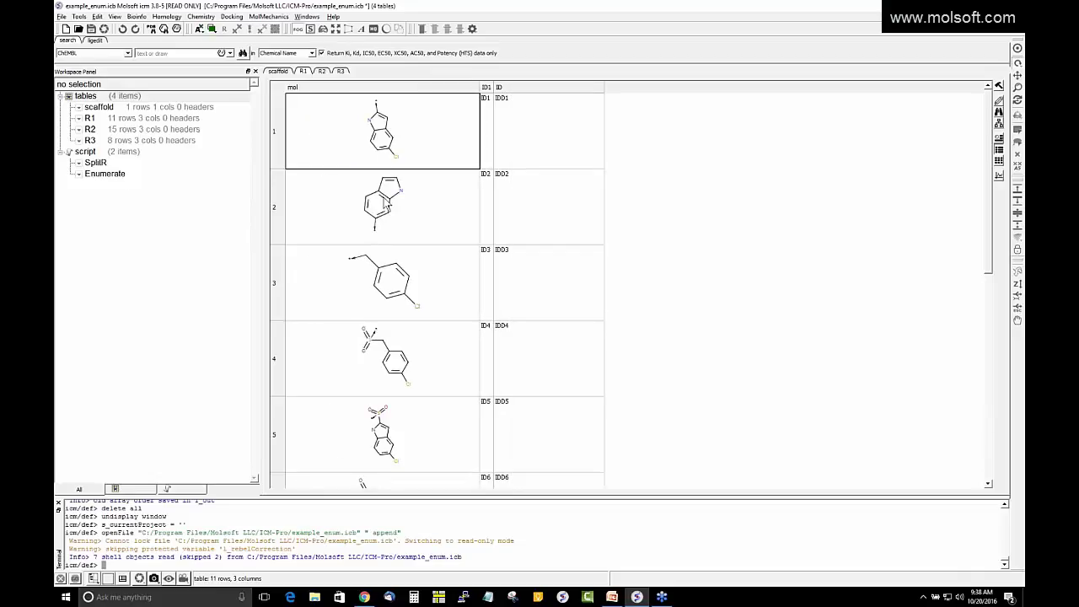
left_click(277, 72)
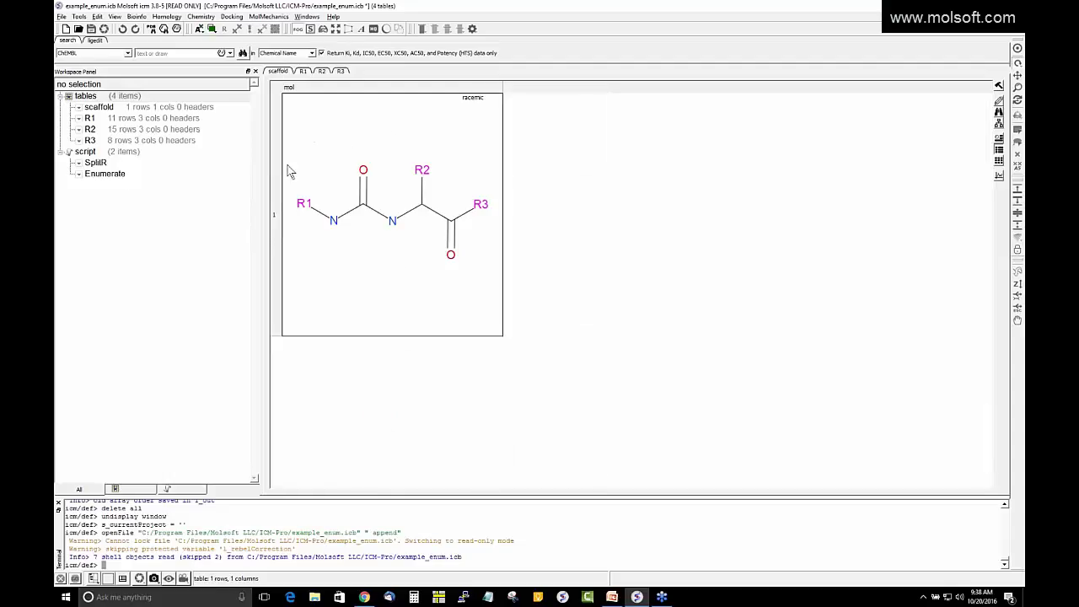
left_click(304, 71)
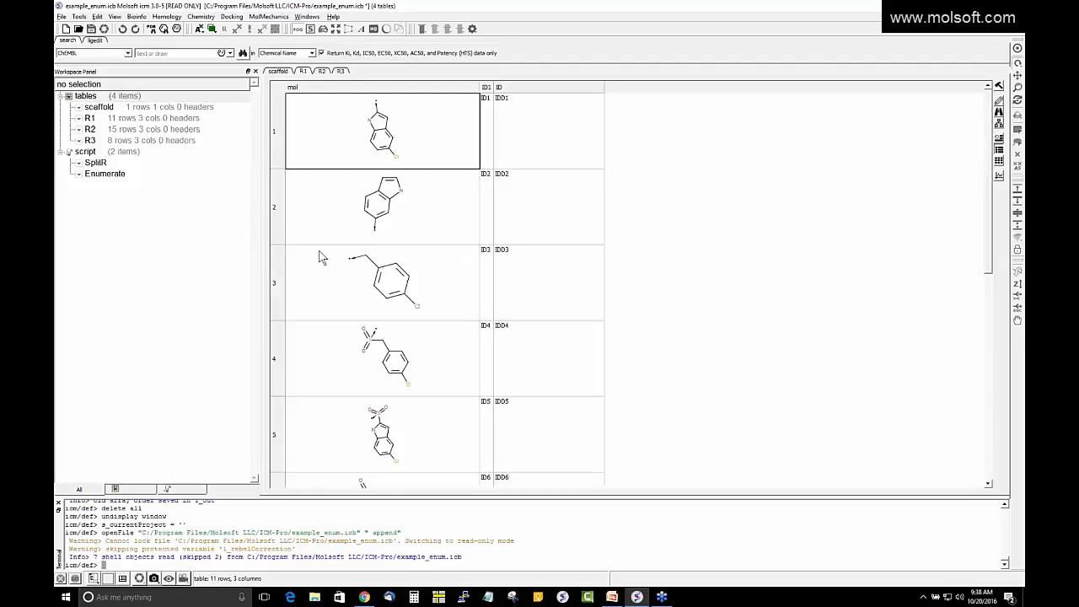
left_click(279, 72)
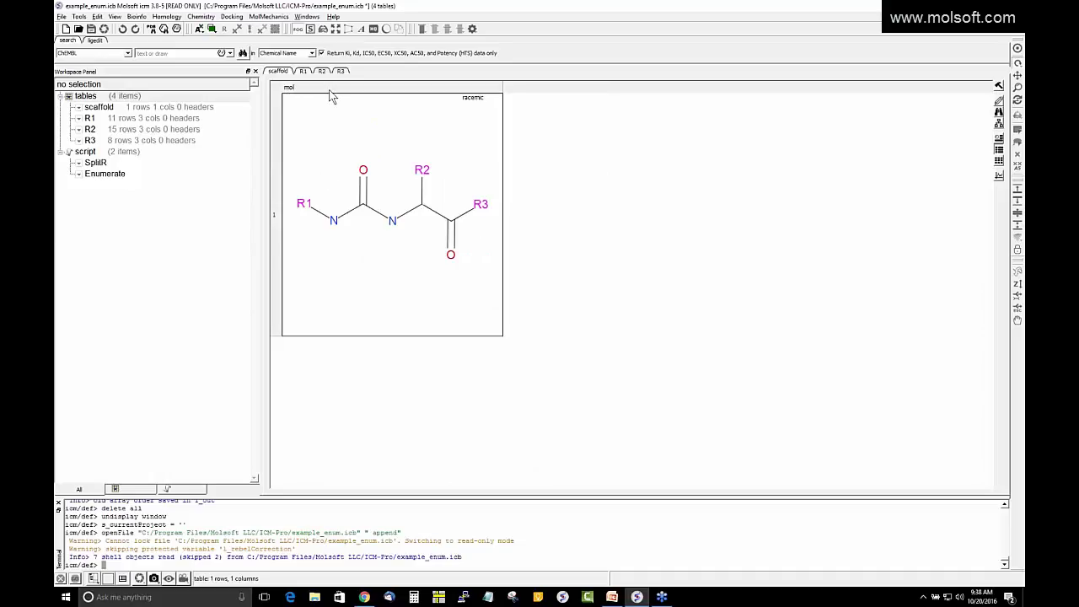
left_click(322, 72)
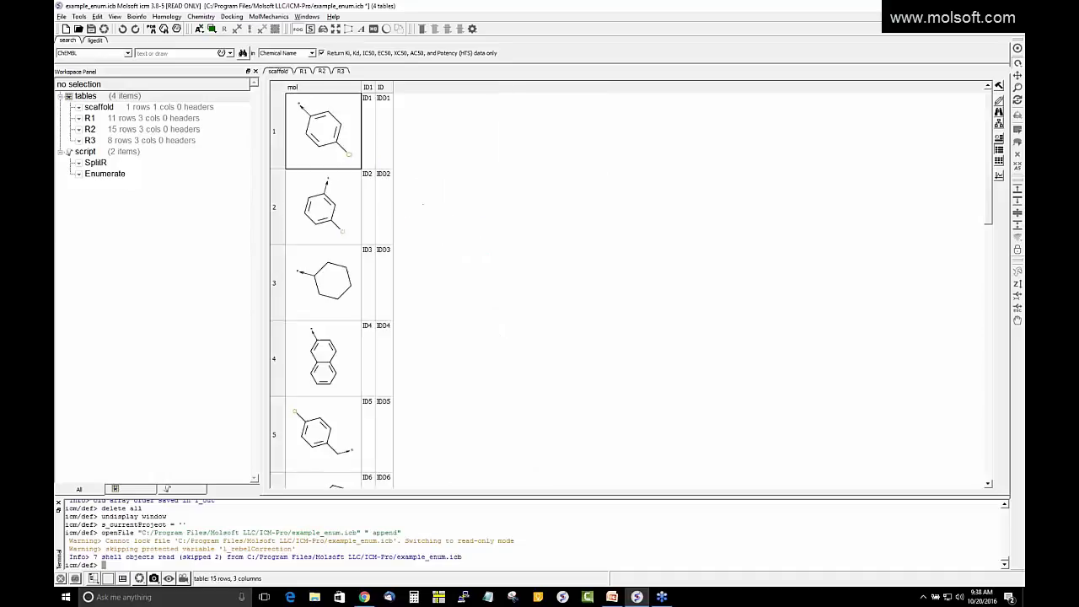
left_click(341, 71)
left_click(282, 72)
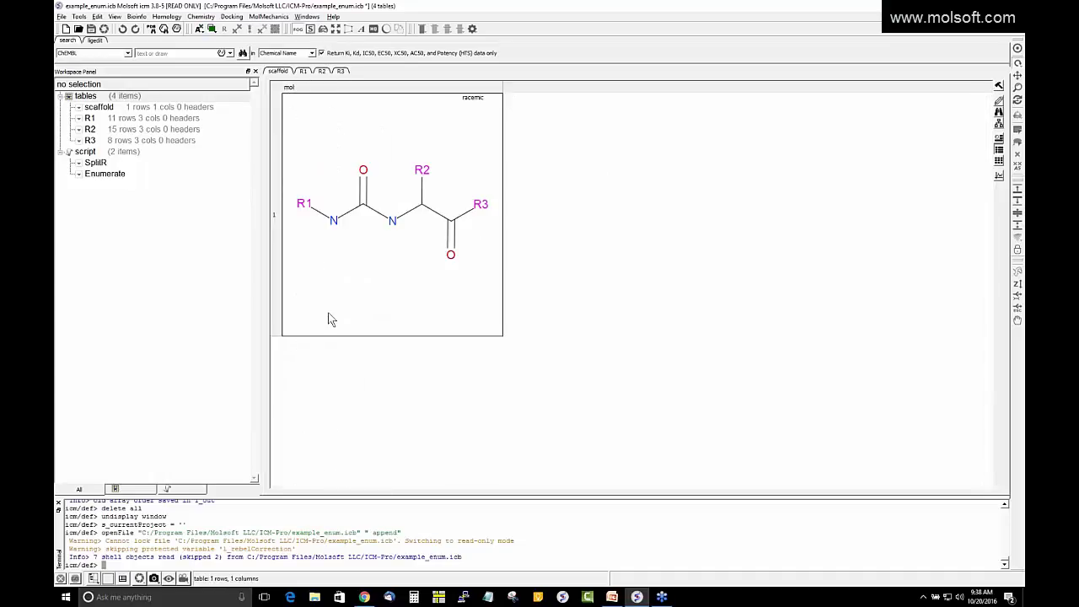
Step: Enumerate a combinatorial library from the scaffold table, using R1.mol, R2.mol and R3.mol as the substituent compounds
left_click(58, 503)
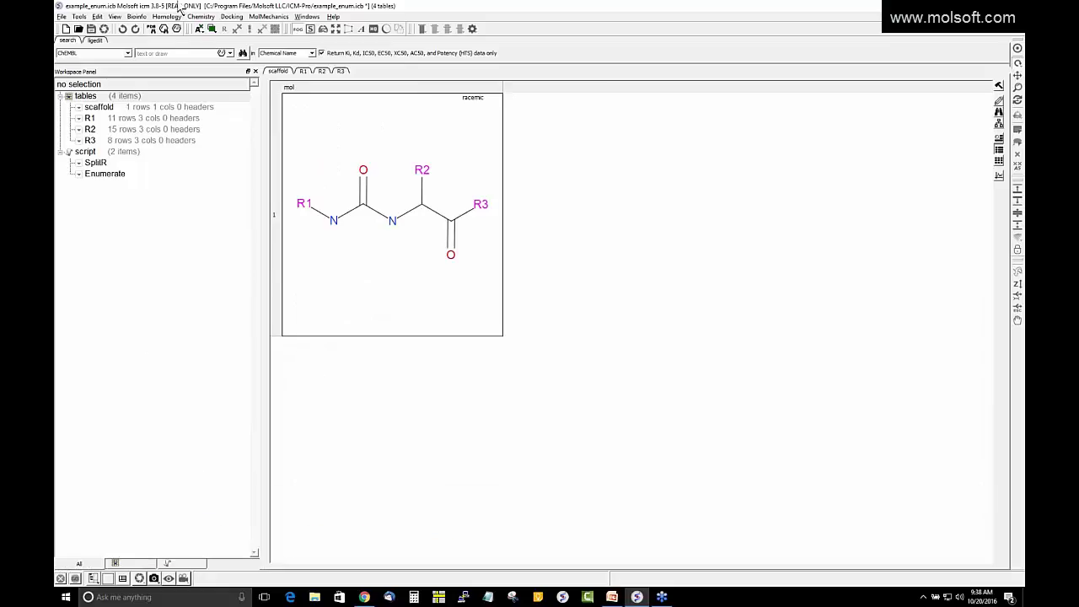
left_click(199, 17)
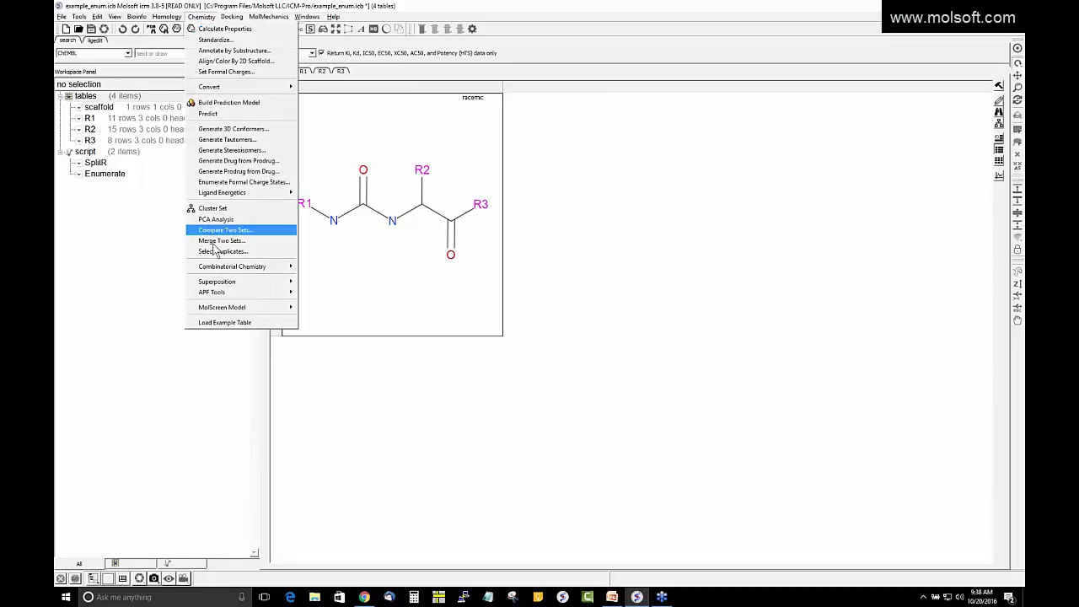
mouse_move(210, 271)
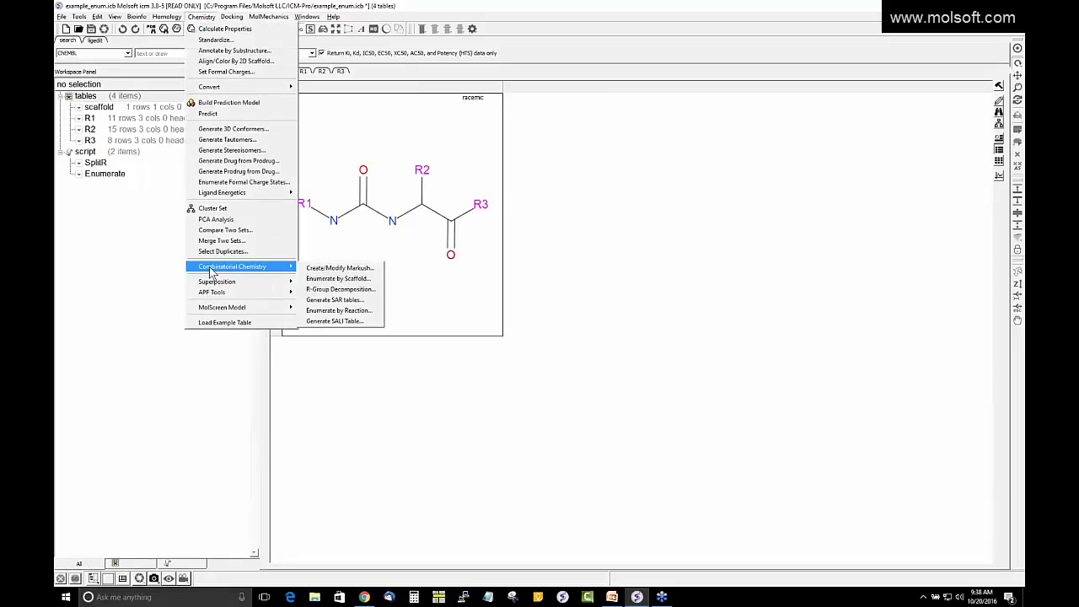
left_click(337, 280)
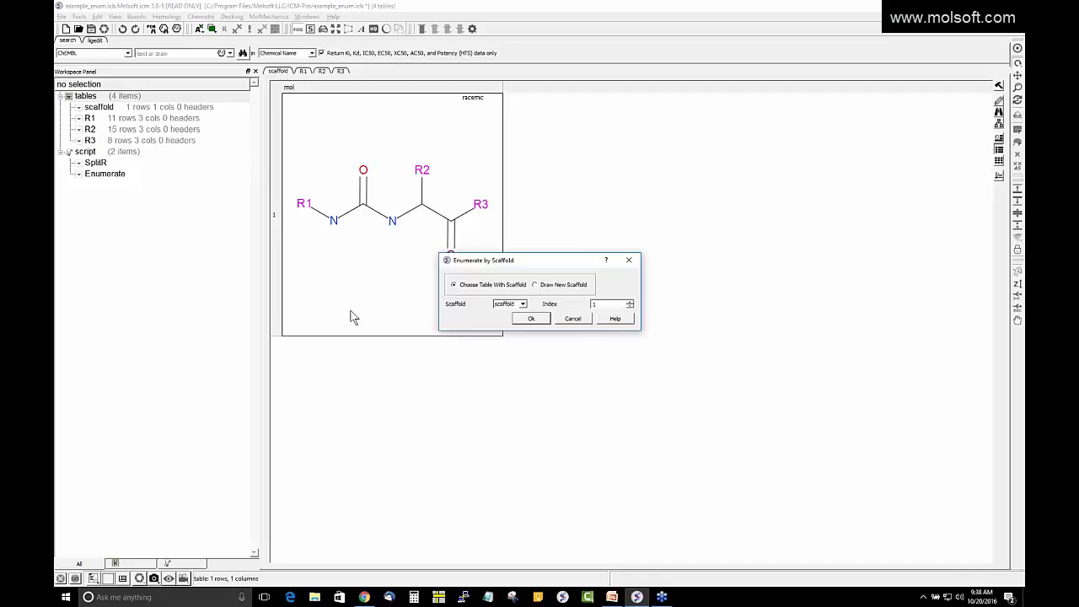
left_click(531, 318)
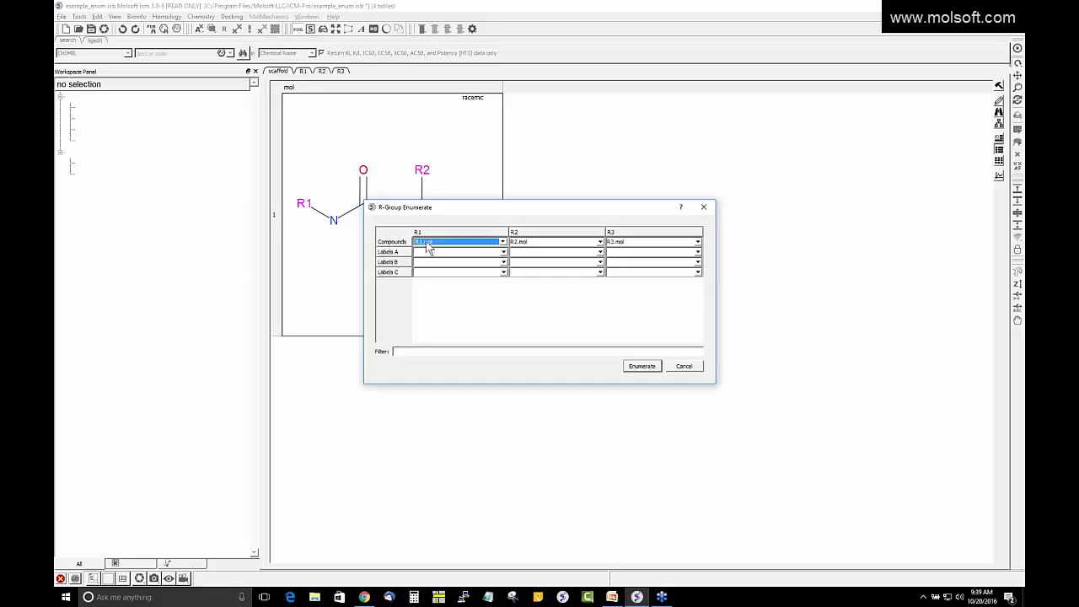
left_click(639, 365)
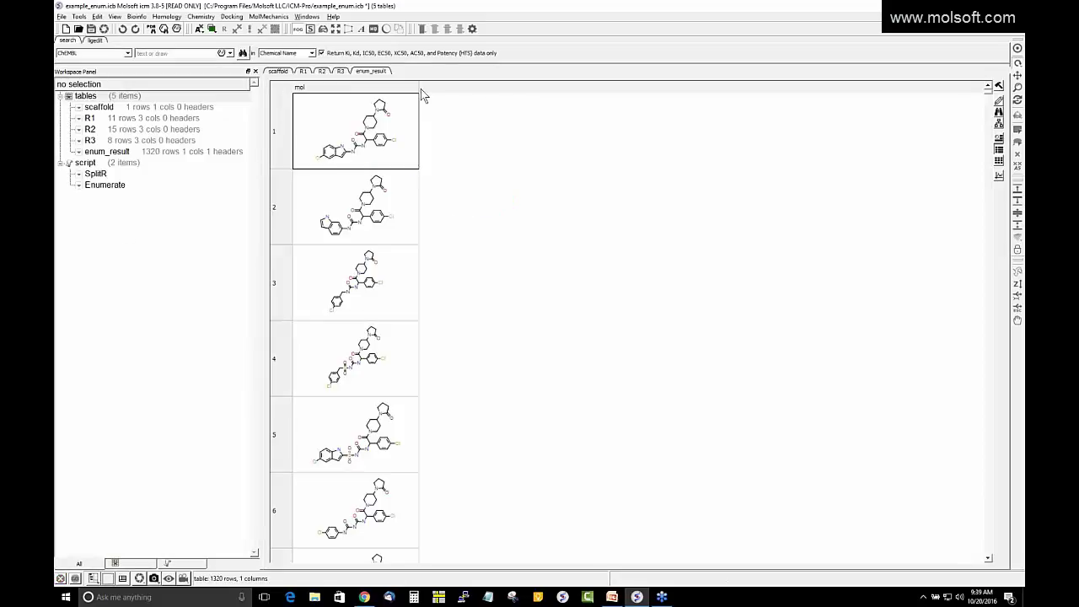
Step: Widen the mol column of the enum_result table and increase the row heights of its first two structures
left_click_drag(417, 86, 549, 88)
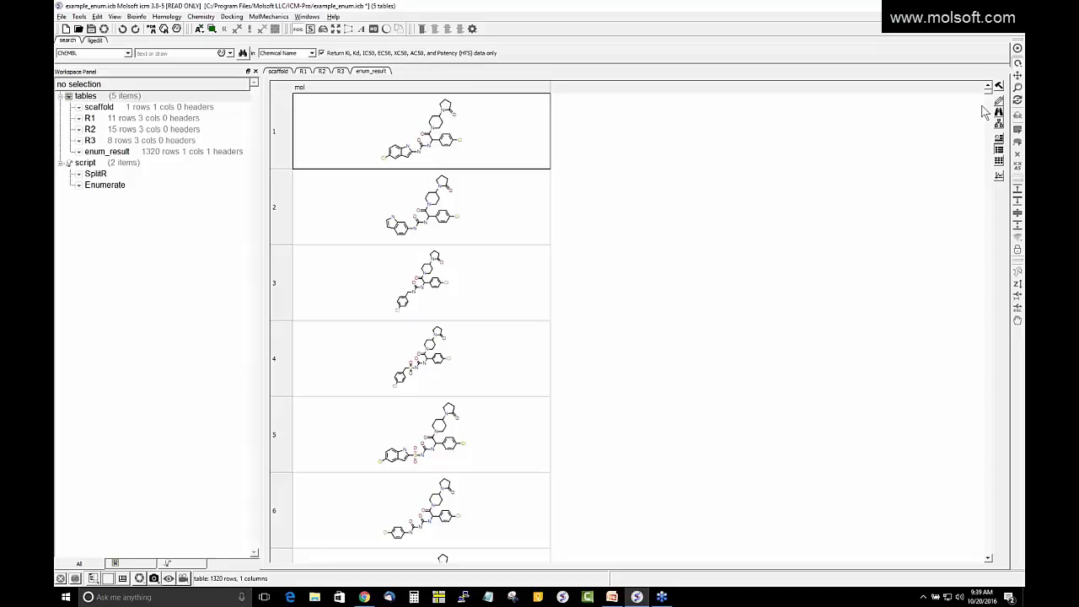
left_click_drag(989, 93, 995, 40)
left_click_drag(278, 167, 277, 193)
left_click_drag(282, 270, 281, 301)
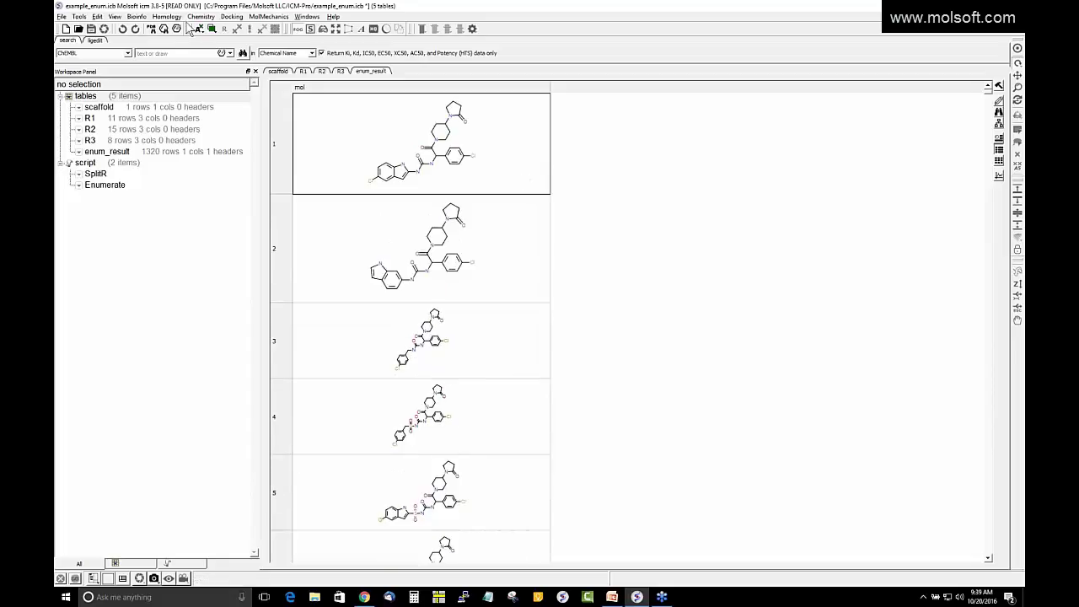
Step: Run an R-group decomposition of the enum_result table using the scaffold table as scaffold, generating a single SAR table with the original compounds
left_click(202, 17)
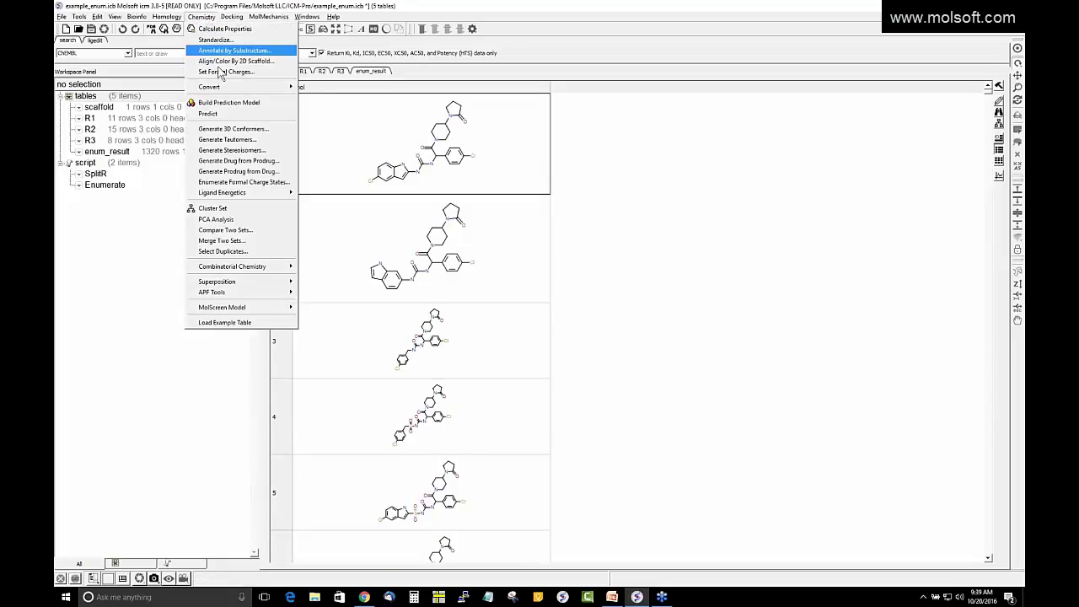
mouse_move(242, 268)
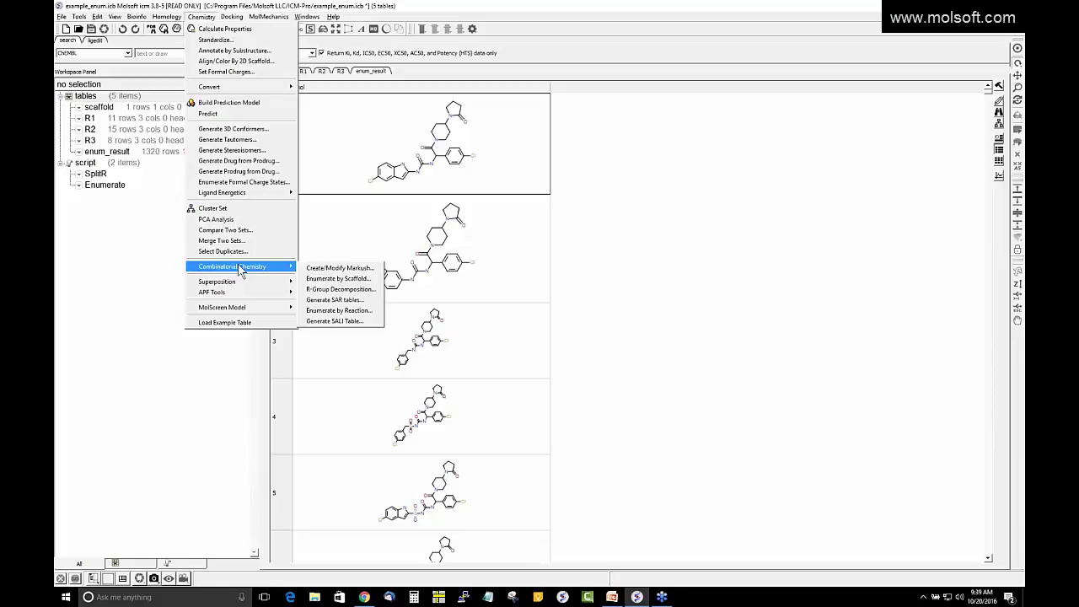
left_click(337, 289)
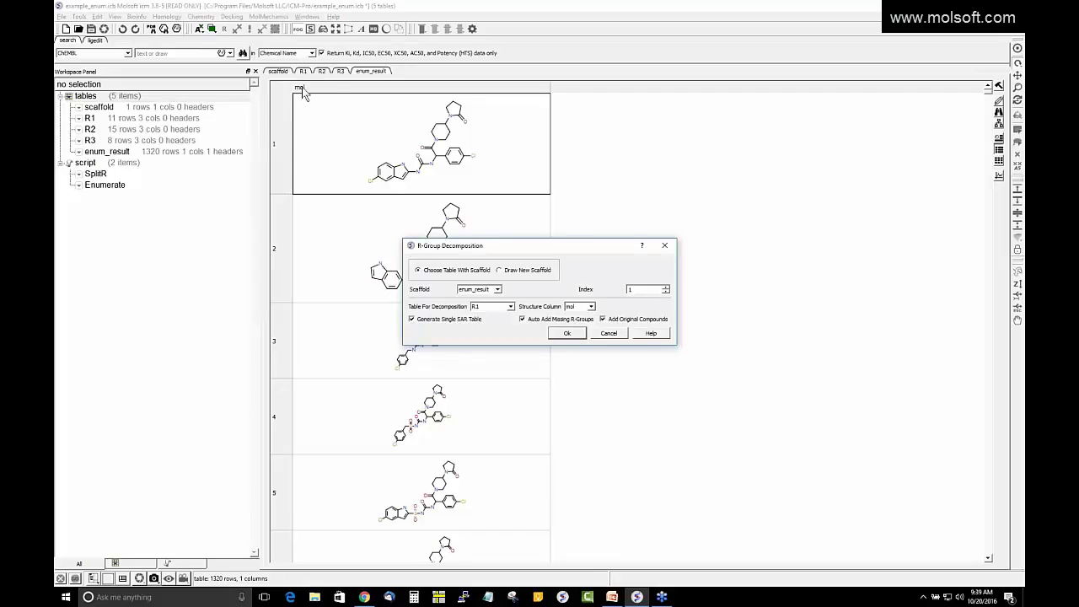
left_click(279, 72)
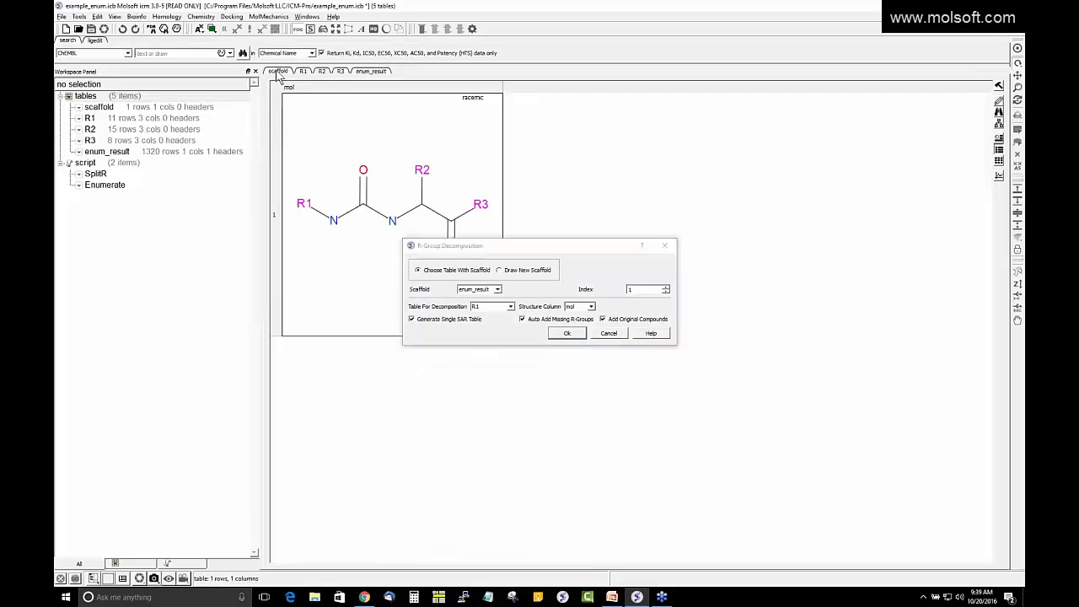
left_click(372, 73)
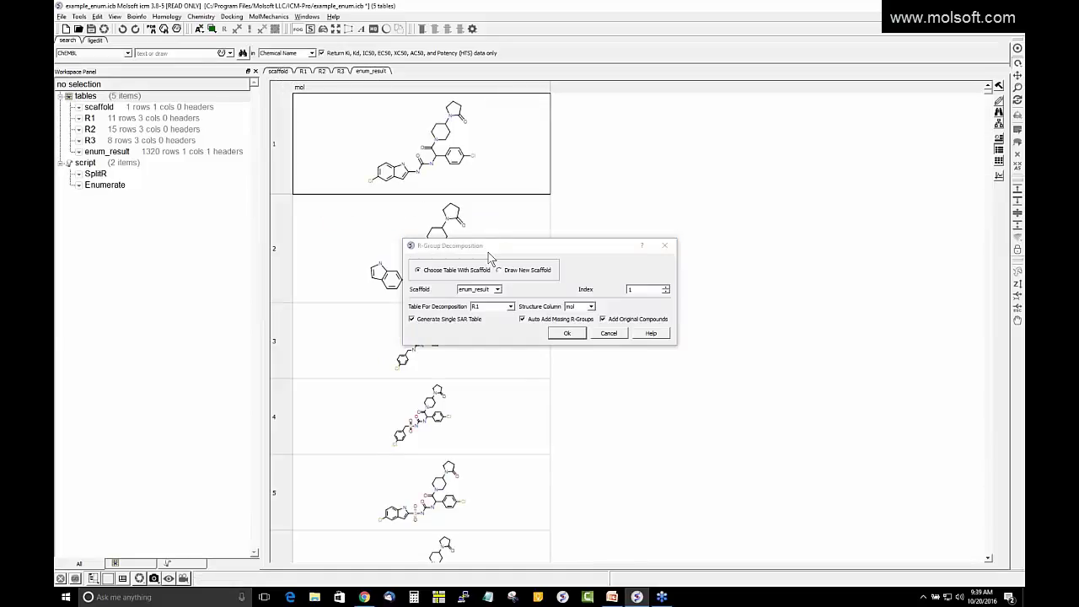
left_click_drag(487, 248, 631, 230)
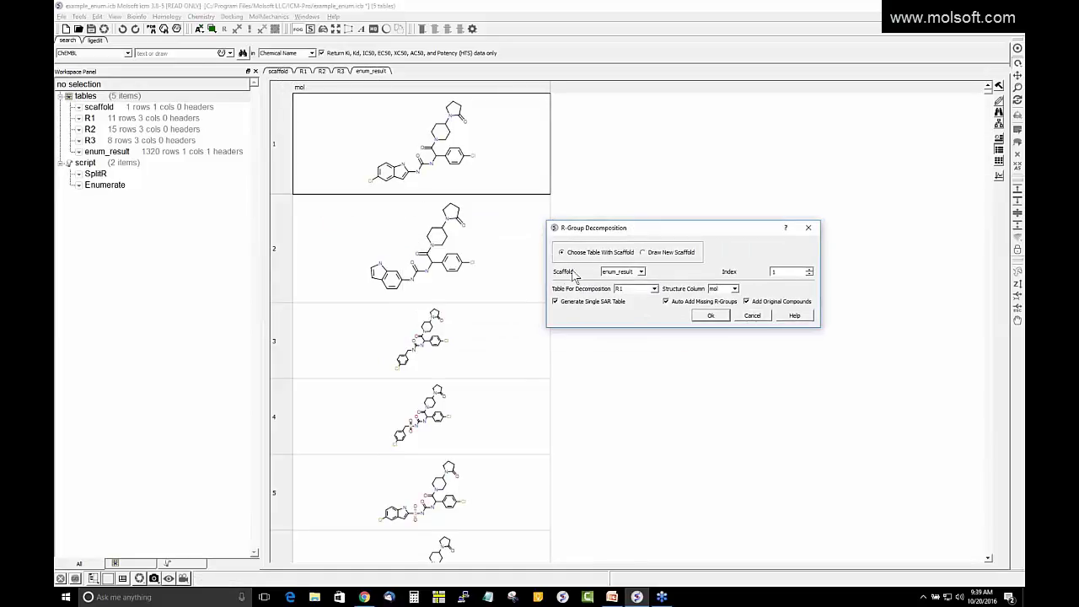
left_click(640, 272)
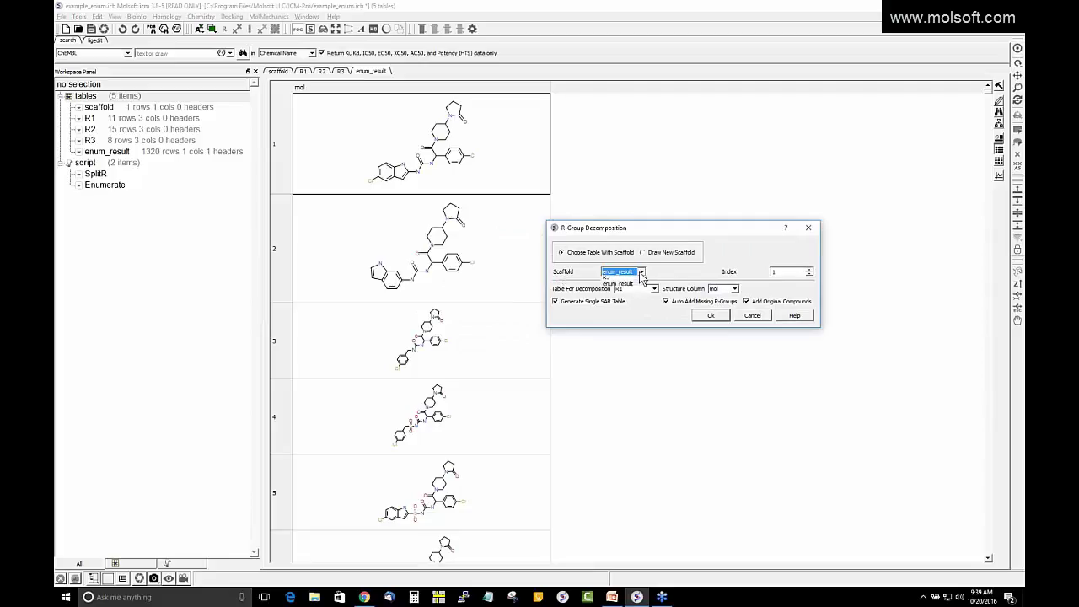
left_click(634, 282)
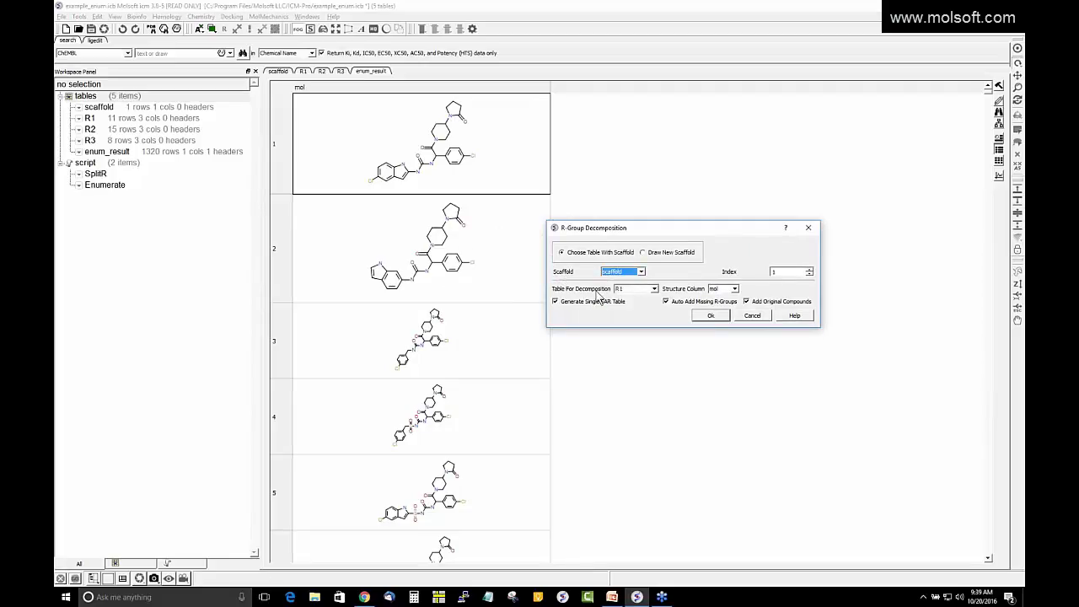
left_click(655, 289)
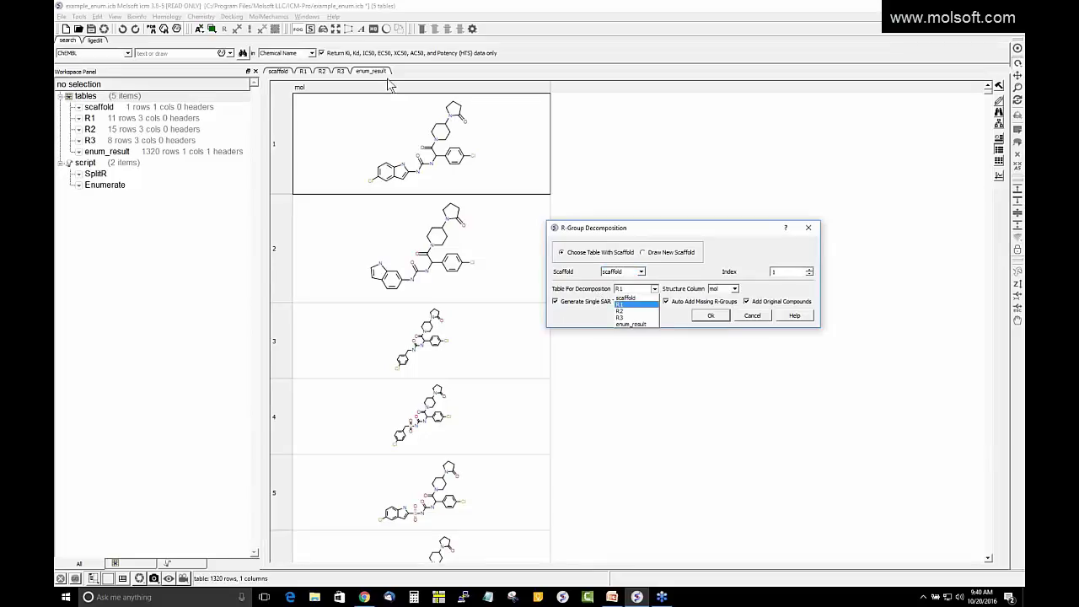
left_click(636, 324)
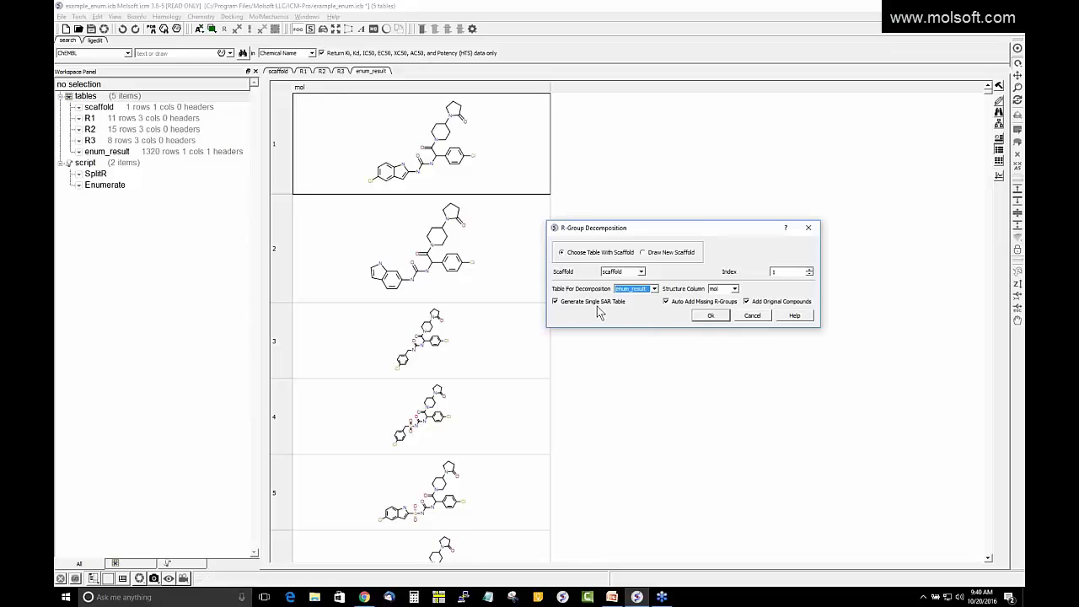
left_click(708, 317)
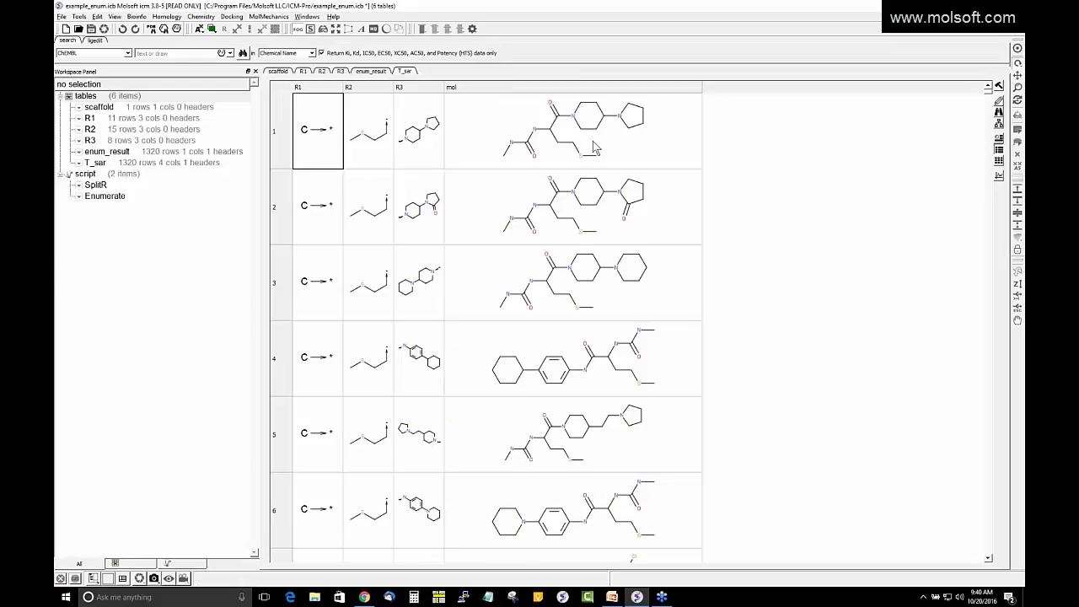
Step: Widen the R1, R2 and R3 columns of the T_sar table to enlarge the substituent structures
left_click(441, 85)
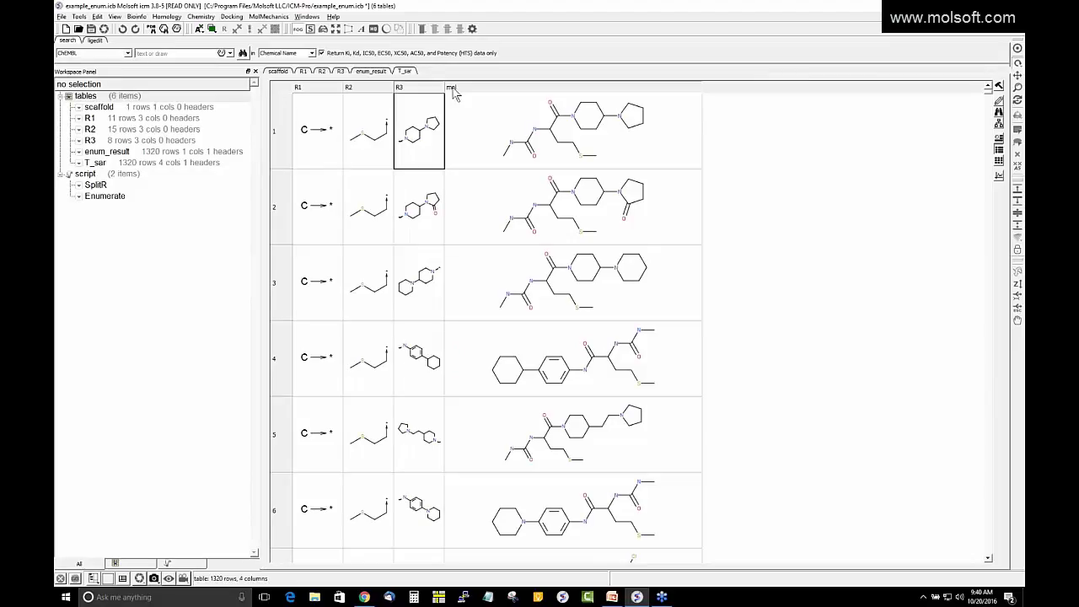
left_click_drag(444, 87, 471, 86)
left_click_drag(395, 86, 414, 87)
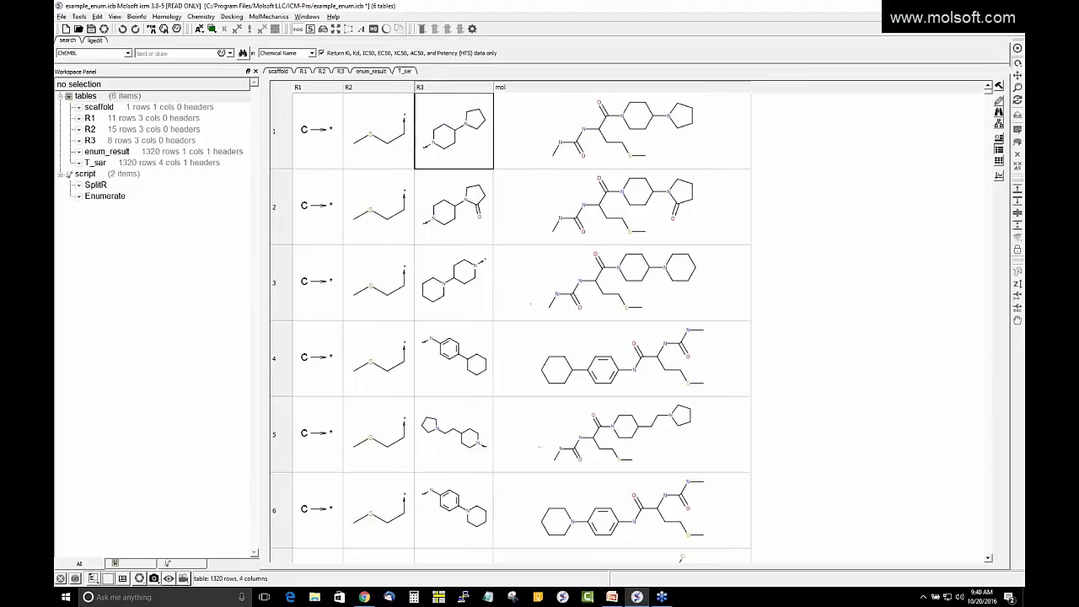
left_click_drag(342, 86, 371, 86)
key("Right")
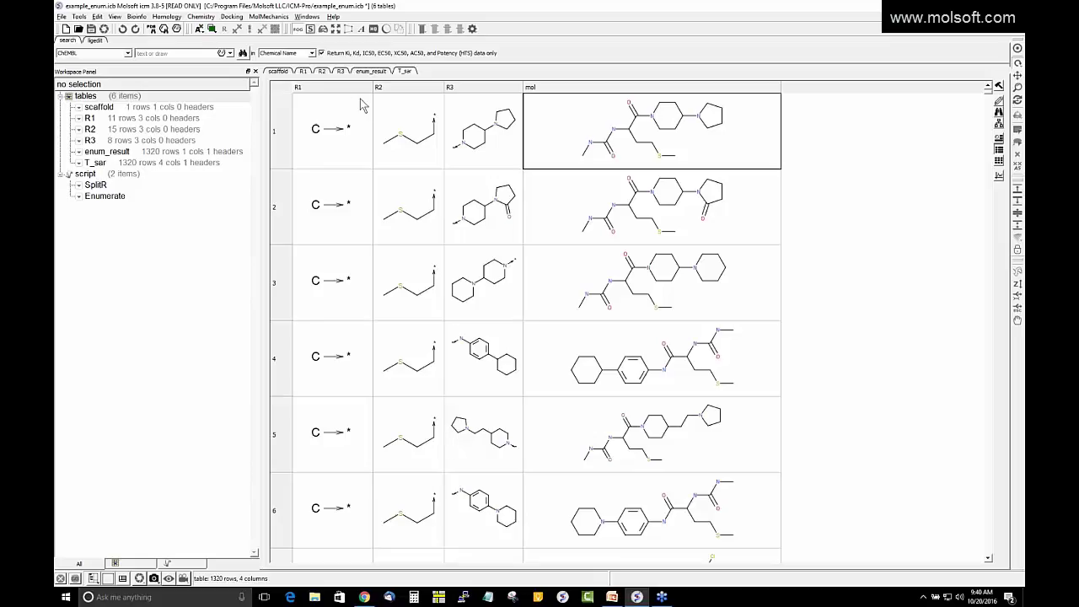
Step: Sort the T_sar table by R1, R2 and R3 in turn, each ending in descending order
left_click(309, 88)
left_click(308, 88)
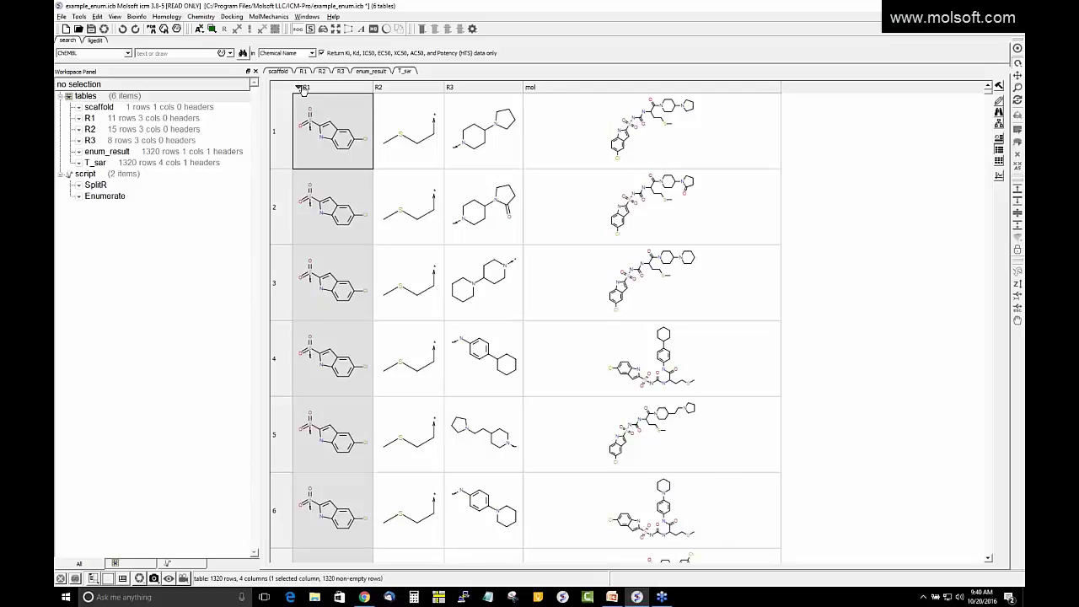
left_click(380, 88)
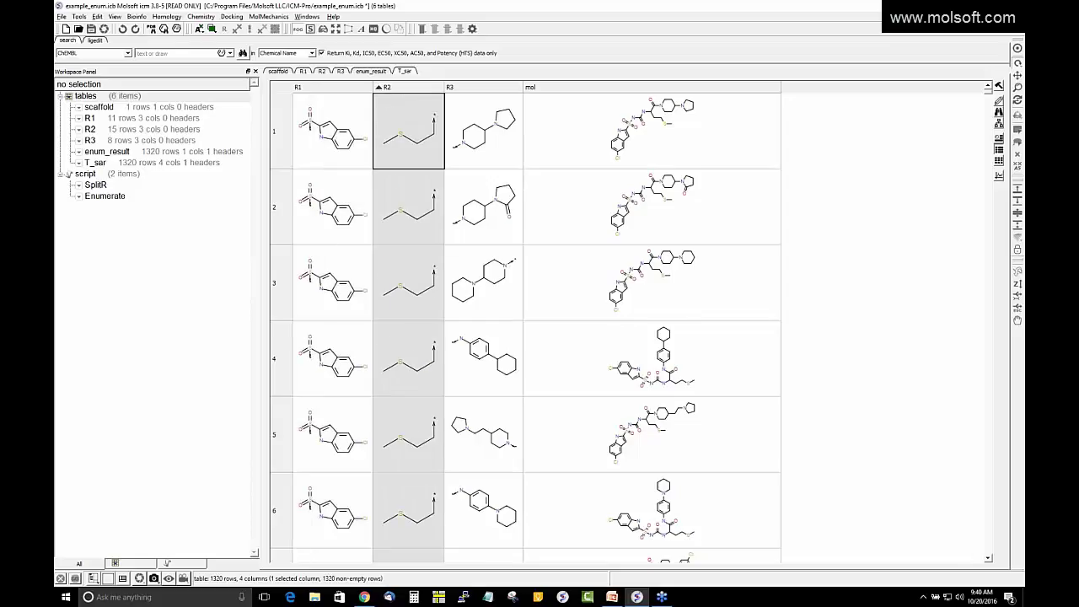
left_click(453, 88)
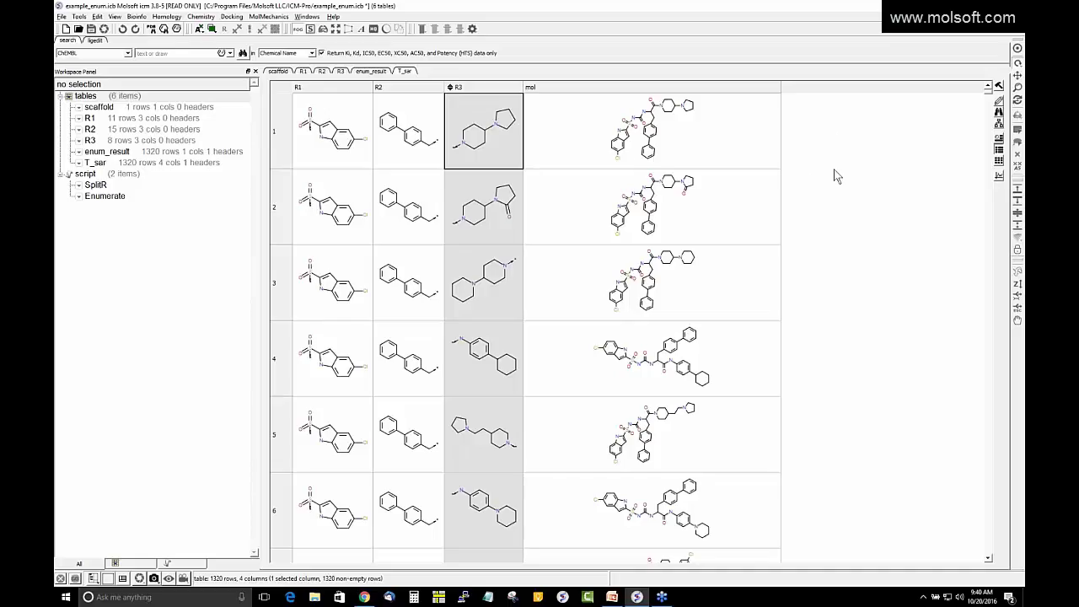
left_click(450, 87)
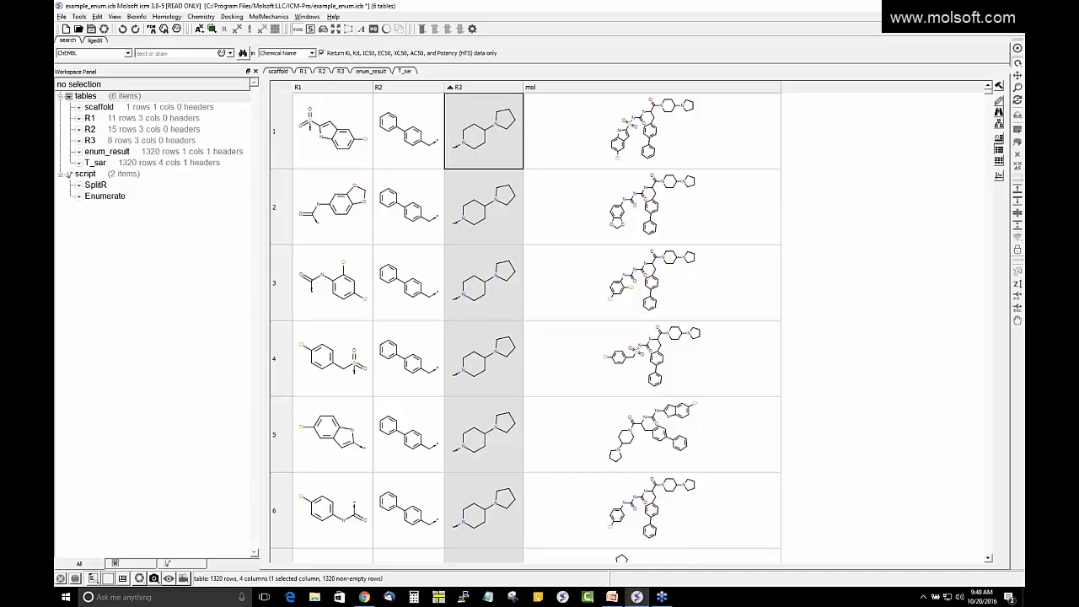
left_click(450, 87)
left_click(528, 209)
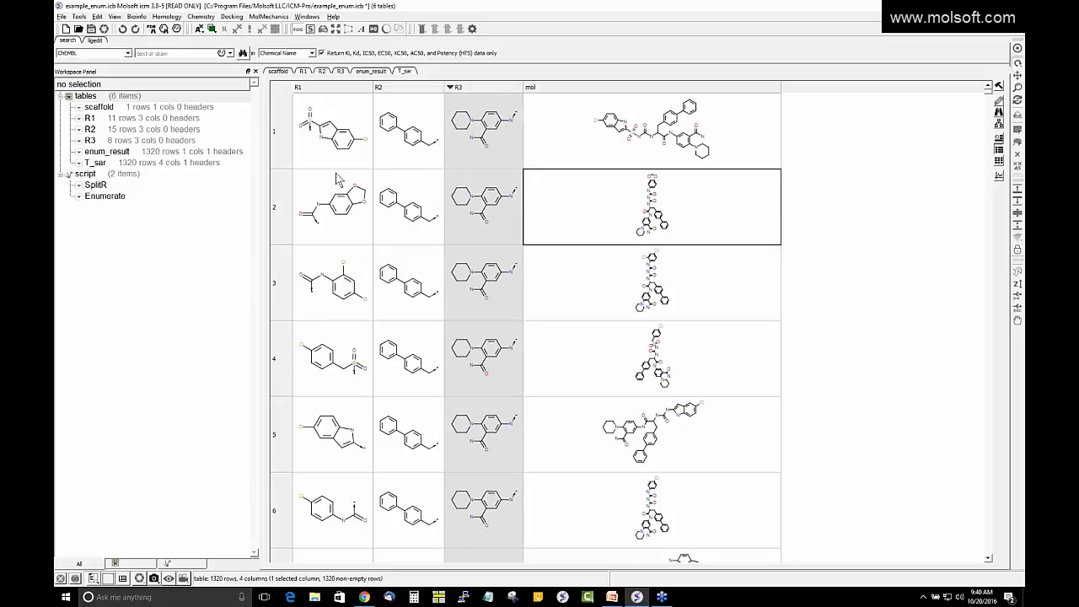
Step: Delete all items from the session and open the example file example_reaction1.icb
left_click(97, 17)
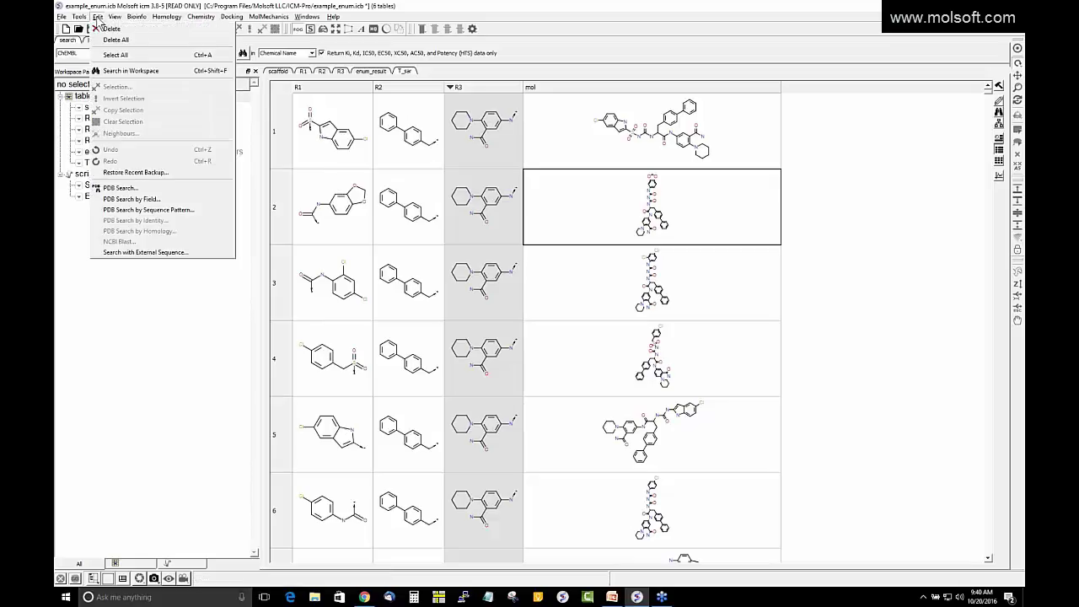
left_click(100, 40)
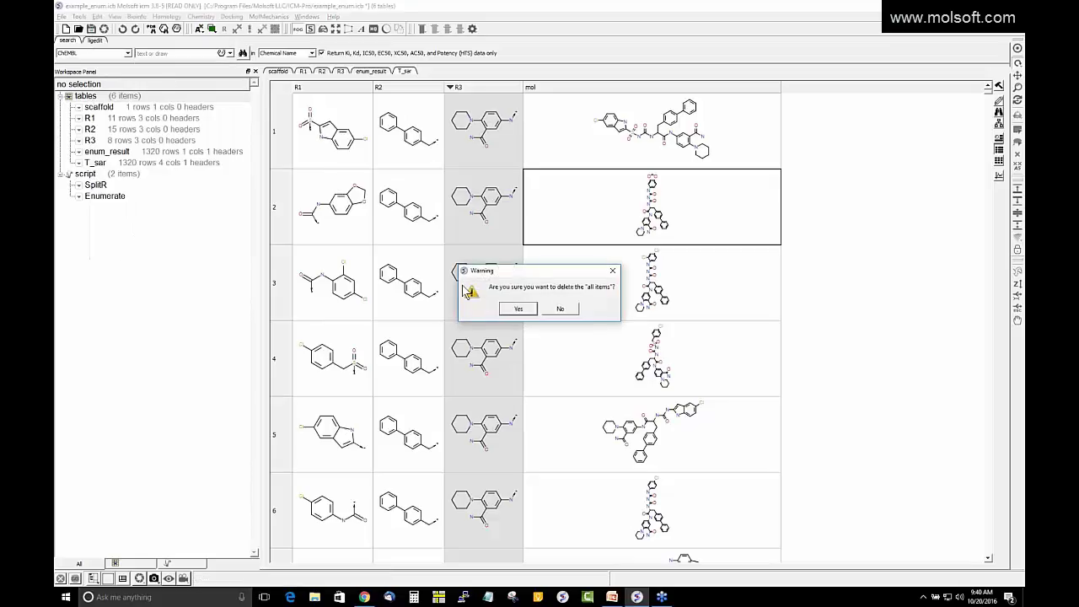
left_click(517, 309)
left_click(64, 18)
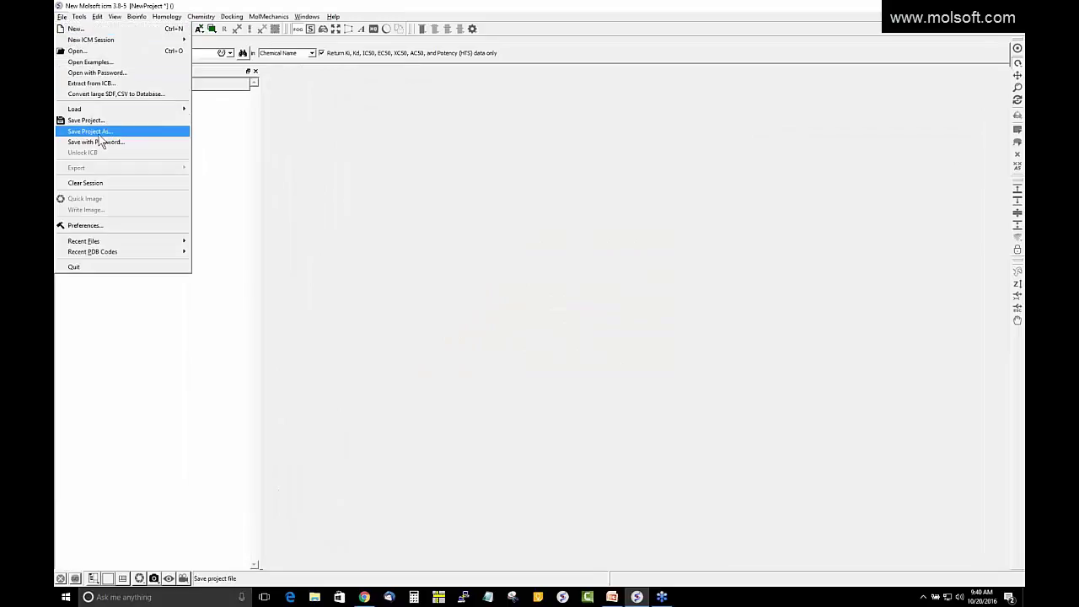
left_click(93, 61)
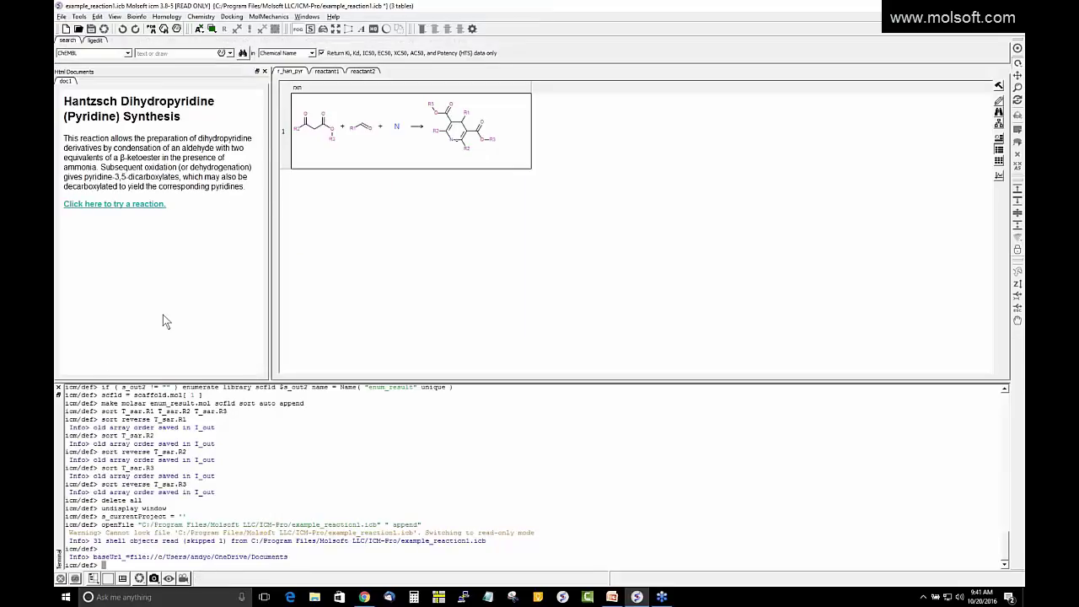
Step: Close the terminal pane and enlarge the reaction cell in the r_han_pyr table in height and width
left_click(58, 388)
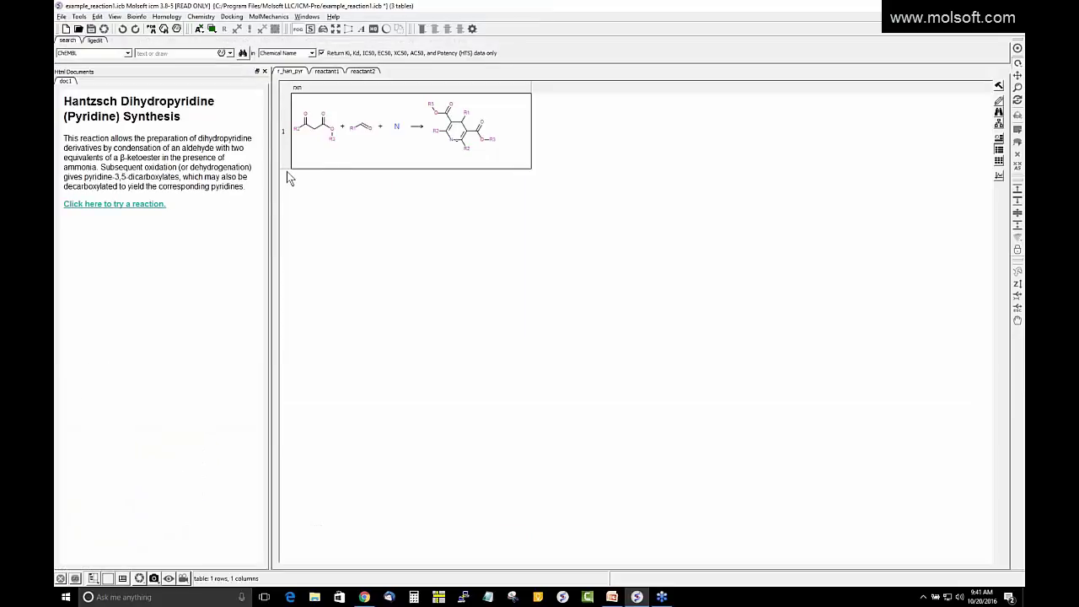
left_click_drag(285, 202, 285, 334)
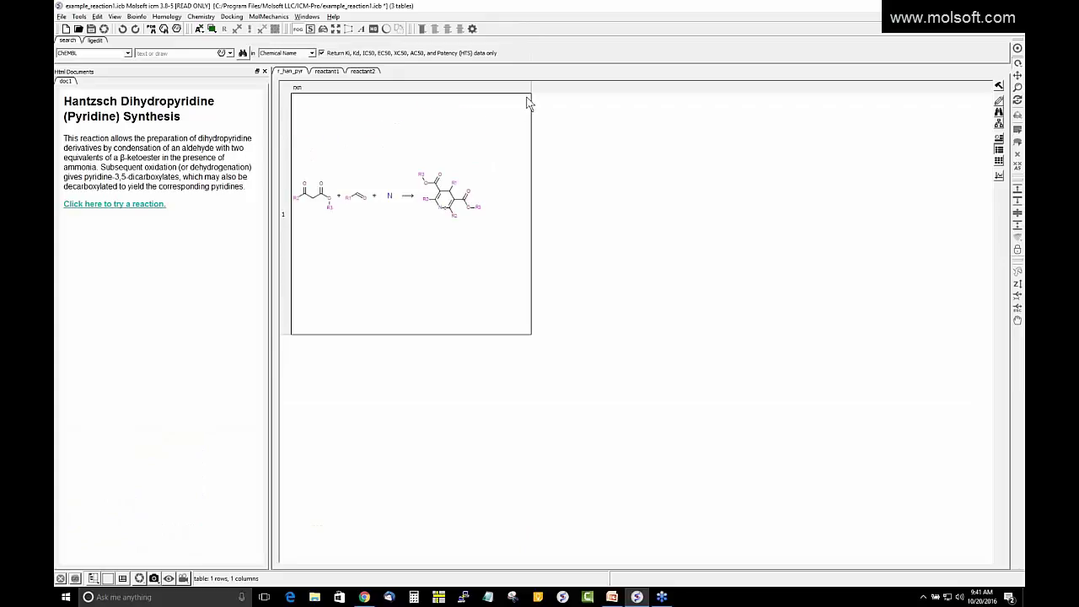
left_click_drag(530, 88, 752, 89)
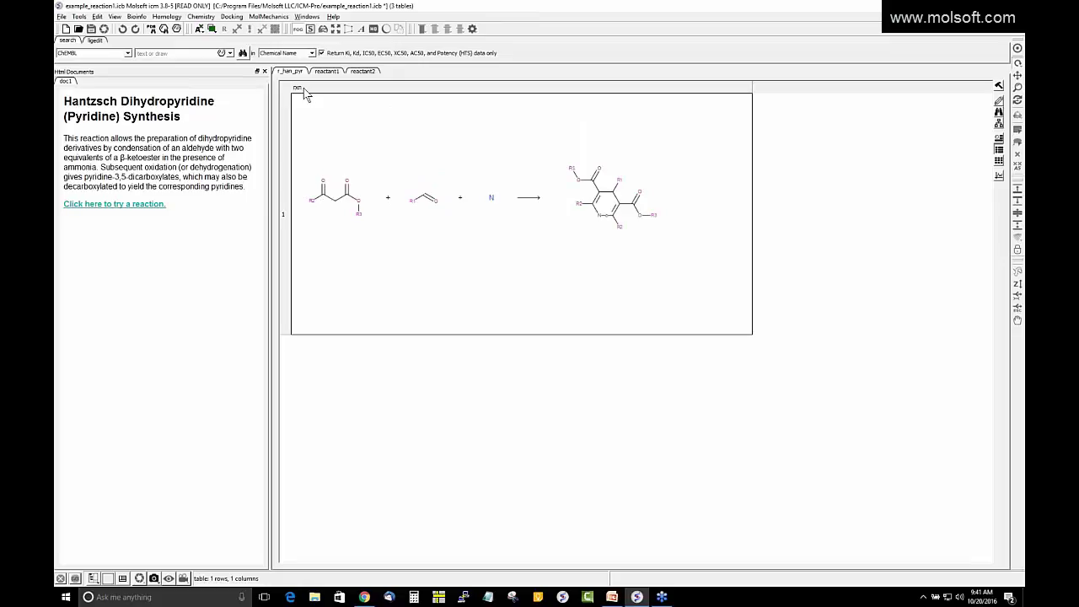
Step: Try adding a reaction arrow beside the R1-substituted benzene in the molecule editor, and close the editor
left_click(177, 28)
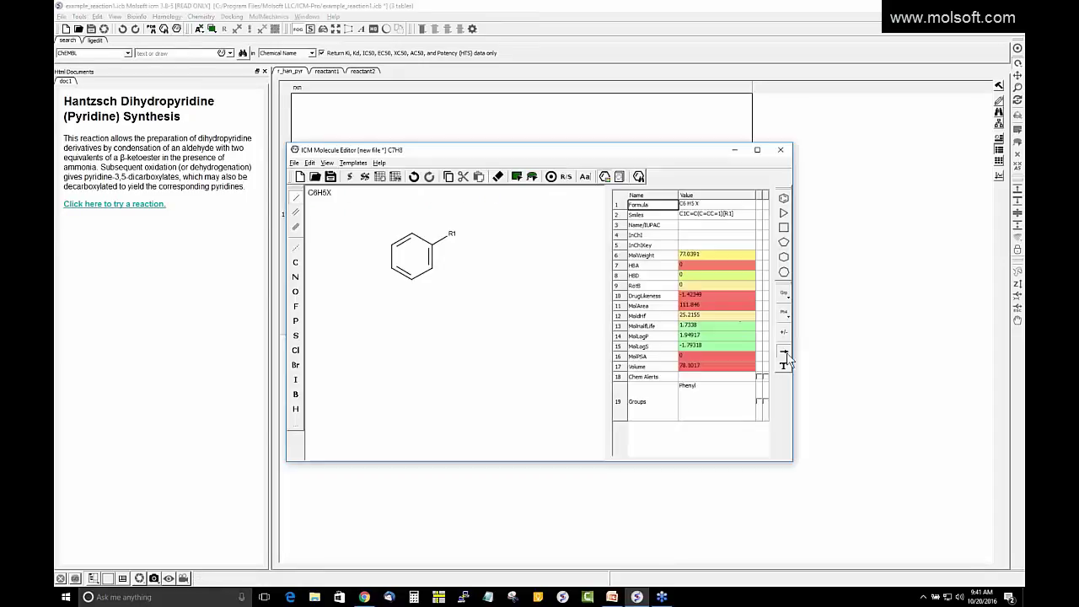
left_click(783, 350)
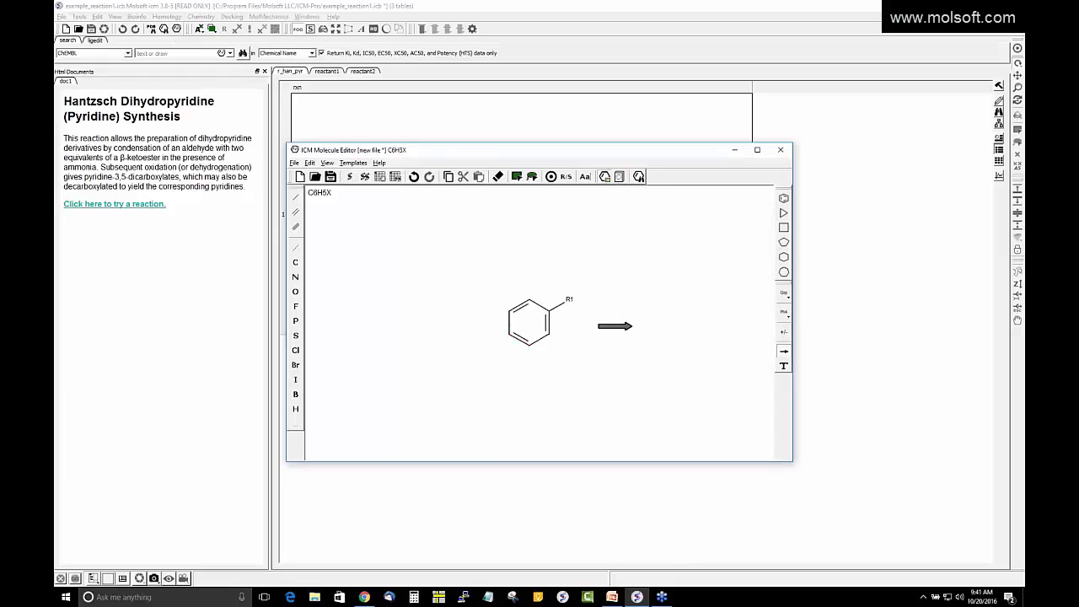
left_click(780, 149)
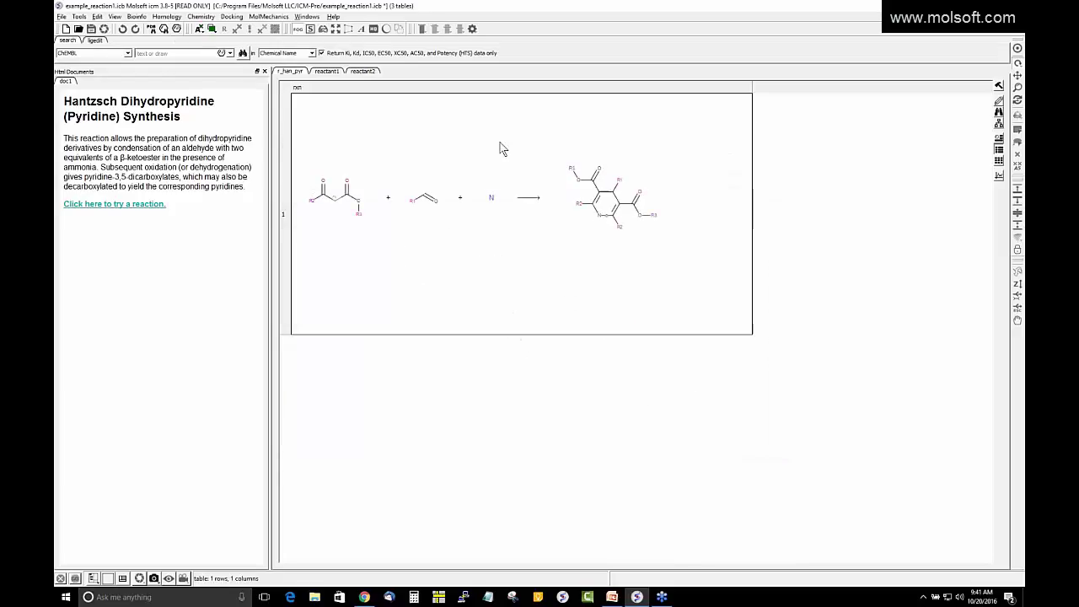
Step: Compare the reactant1 and reactant2 building-block tables with the Hantzsch reaction scheme in the r_han_pyr table
left_click(327, 72)
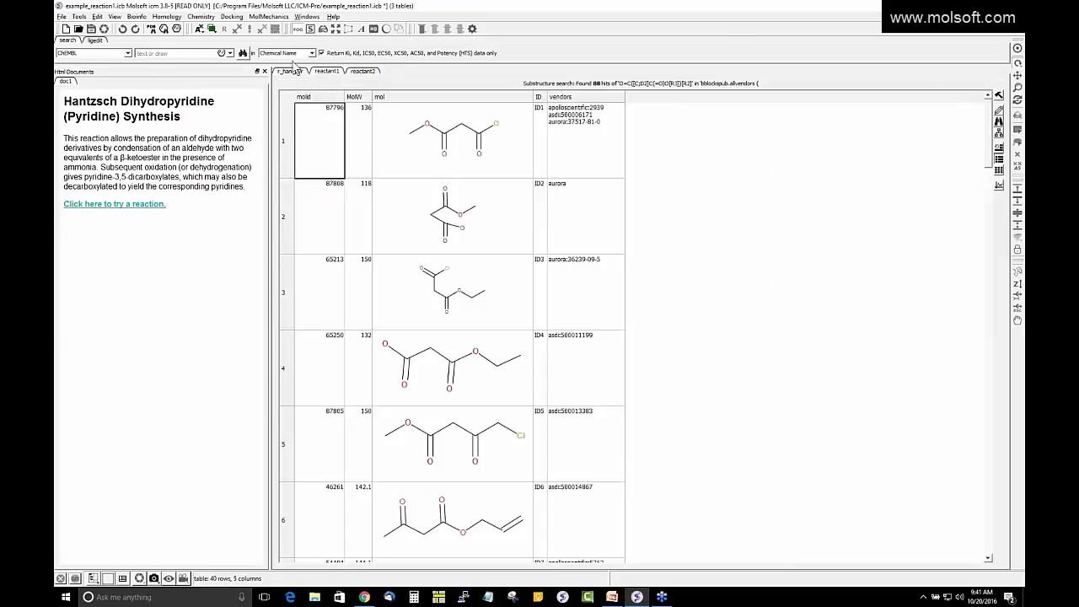
left_click(291, 70)
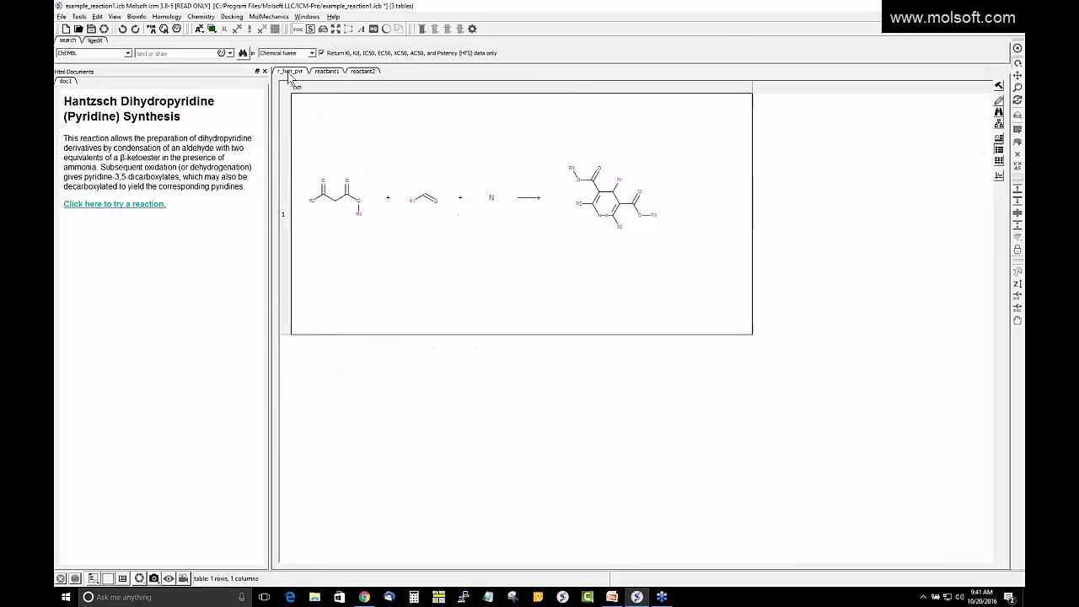
left_click(327, 72)
scroll(366, 219, "down", 15)
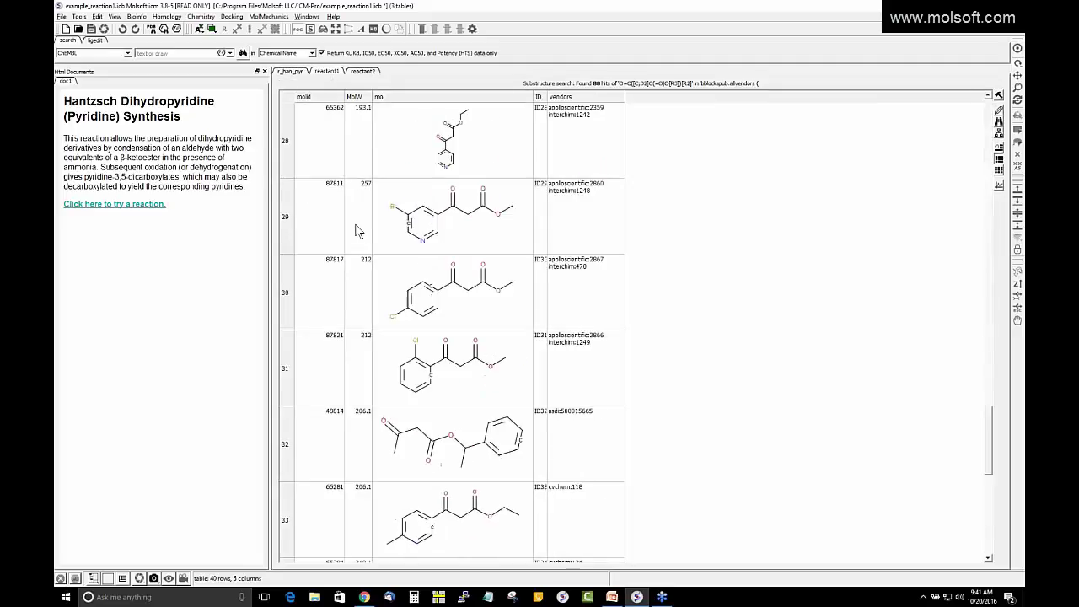
scroll(358, 230, "up", 9)
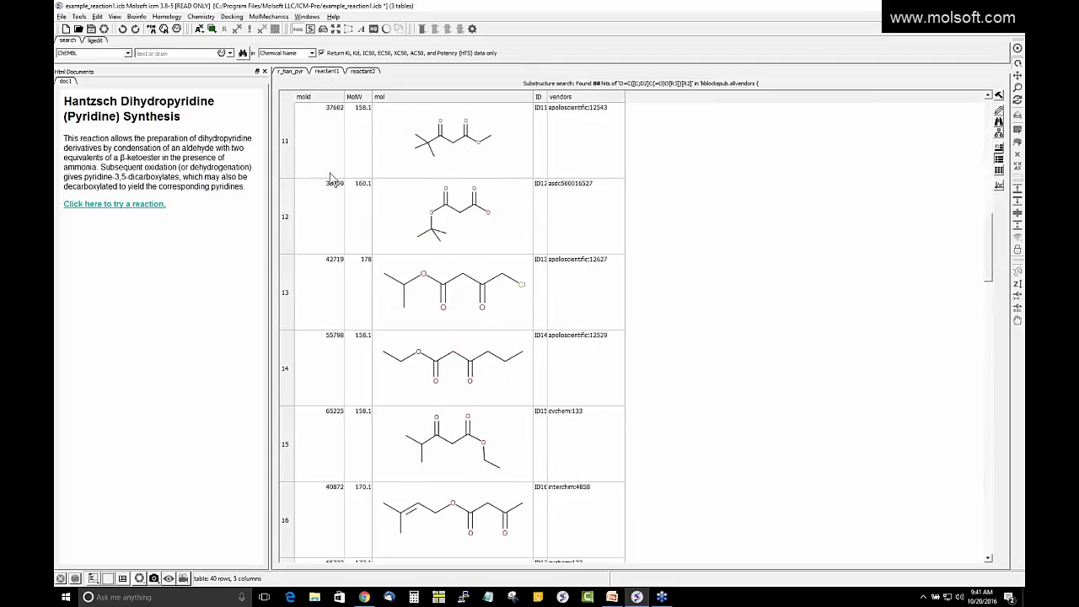
scroll(333, 179, "up", 2)
left_click(364, 71)
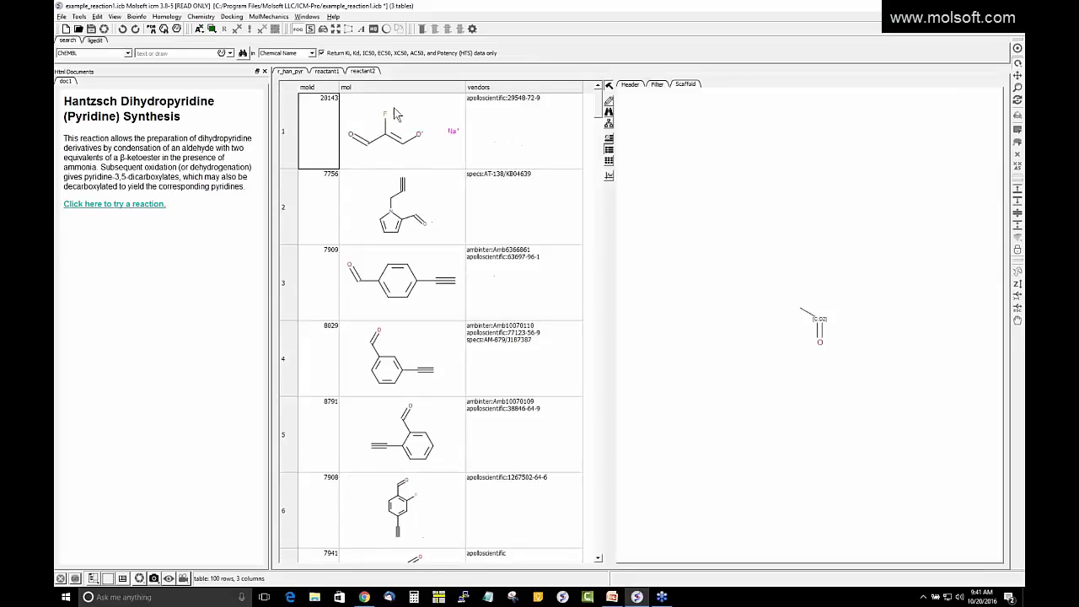
left_click(291, 73)
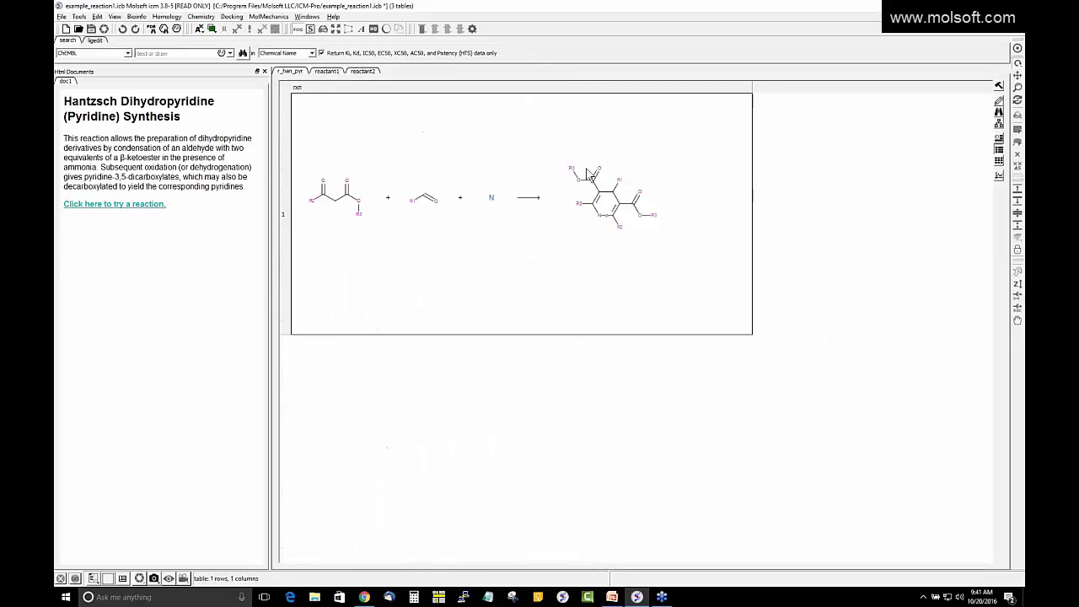
left_click(364, 72)
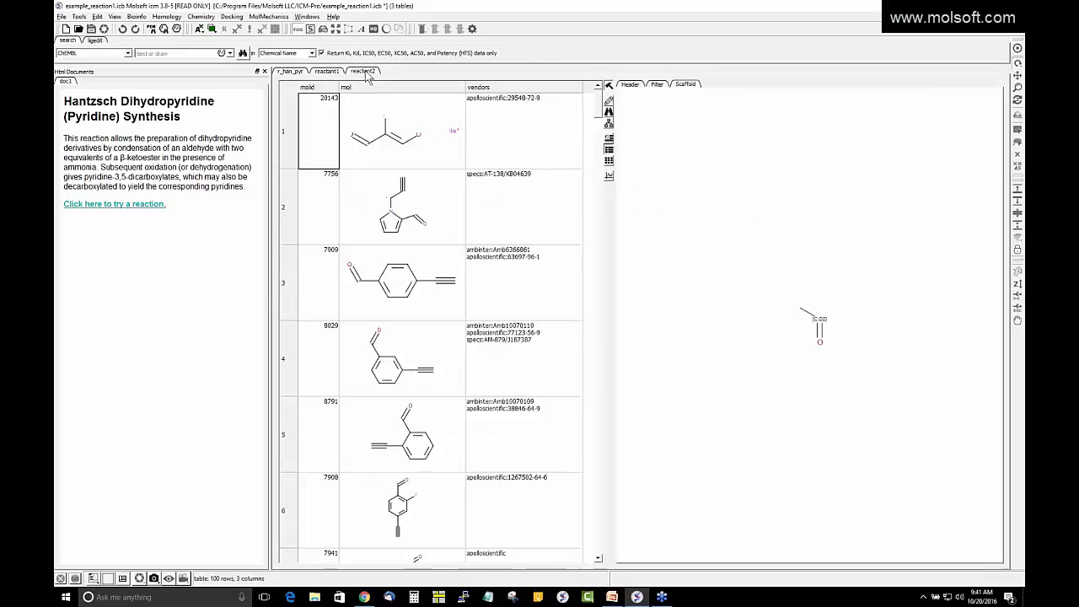
left_click(290, 73)
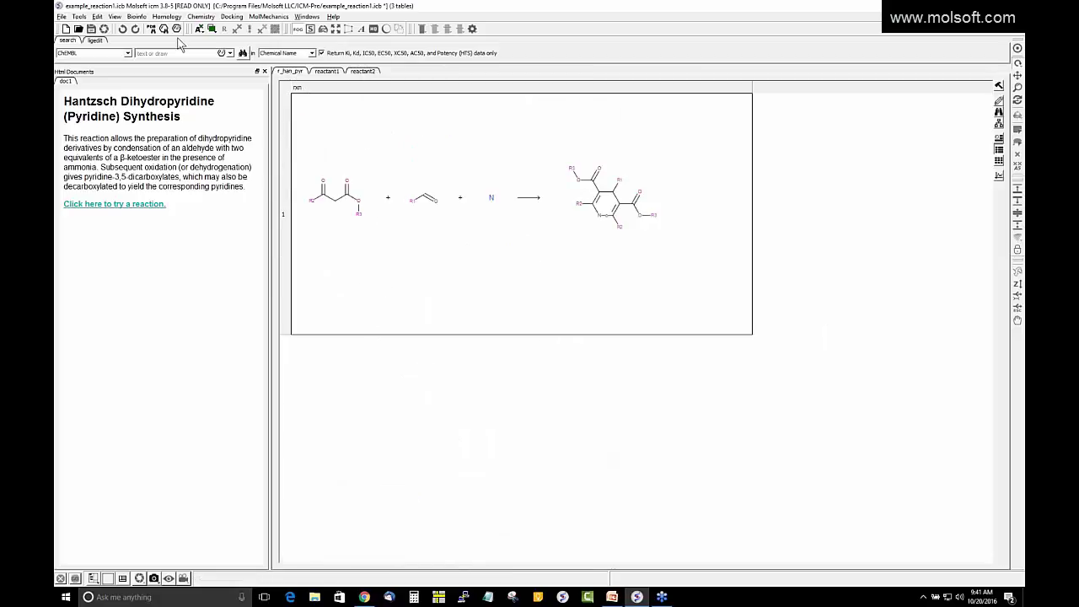
Step: Enumerate the r_han_pyr reaction using reactant1.mol for R2 and R3 and reactant2.mol for R1, skipping multiple matches
left_click(201, 17)
mouse_move(263, 268)
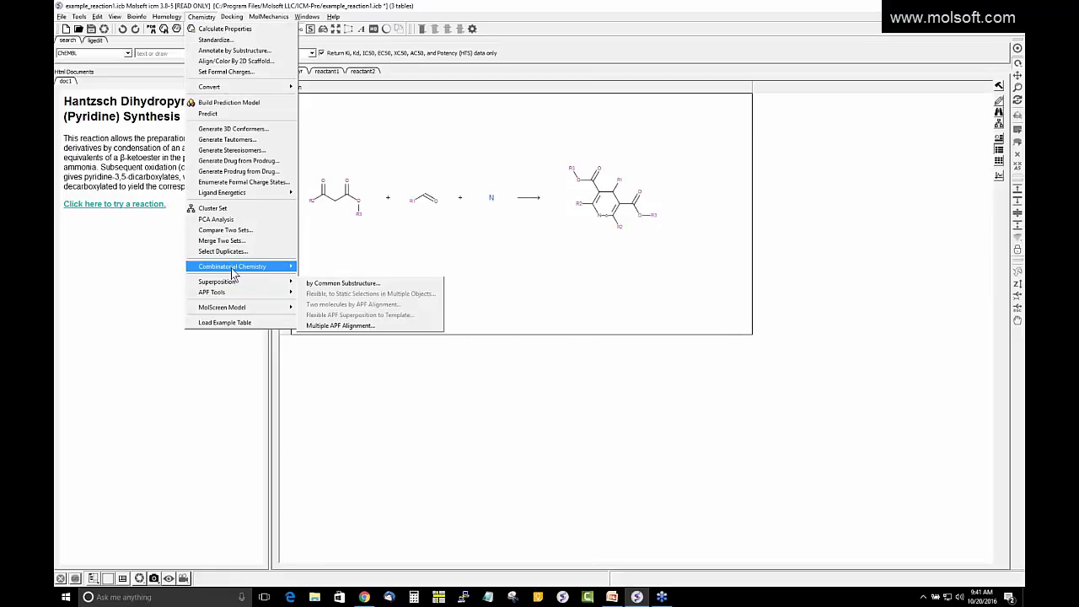
left_click(327, 310)
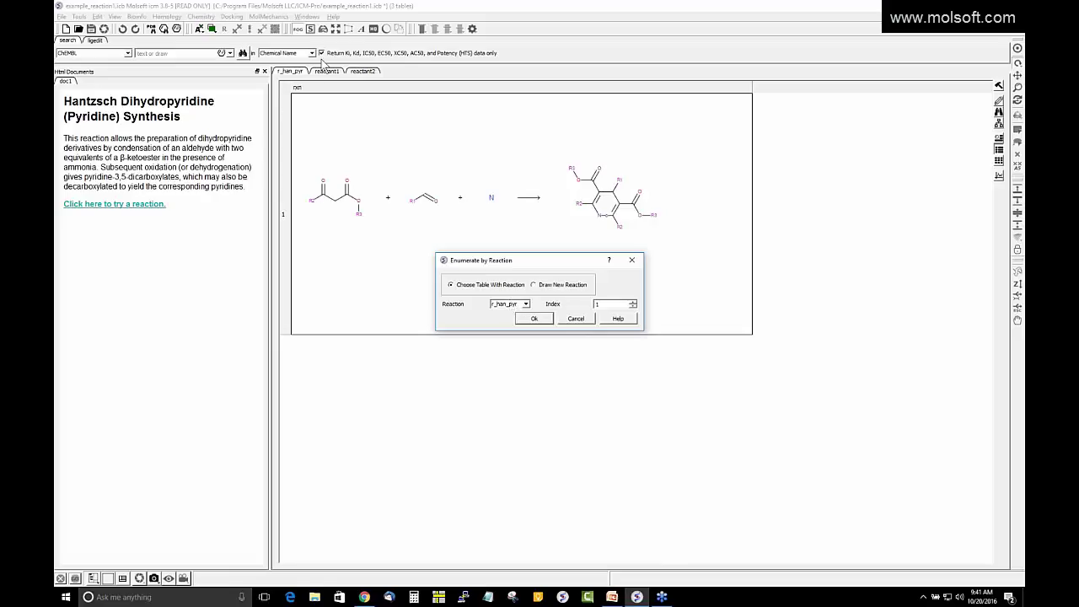
left_click(534, 319)
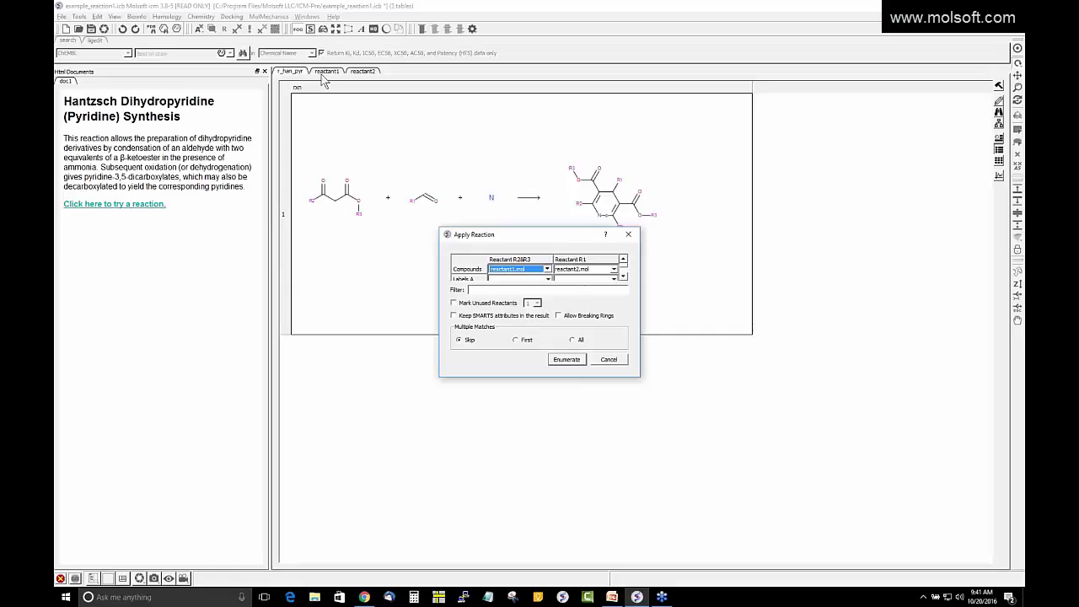
left_click(566, 360)
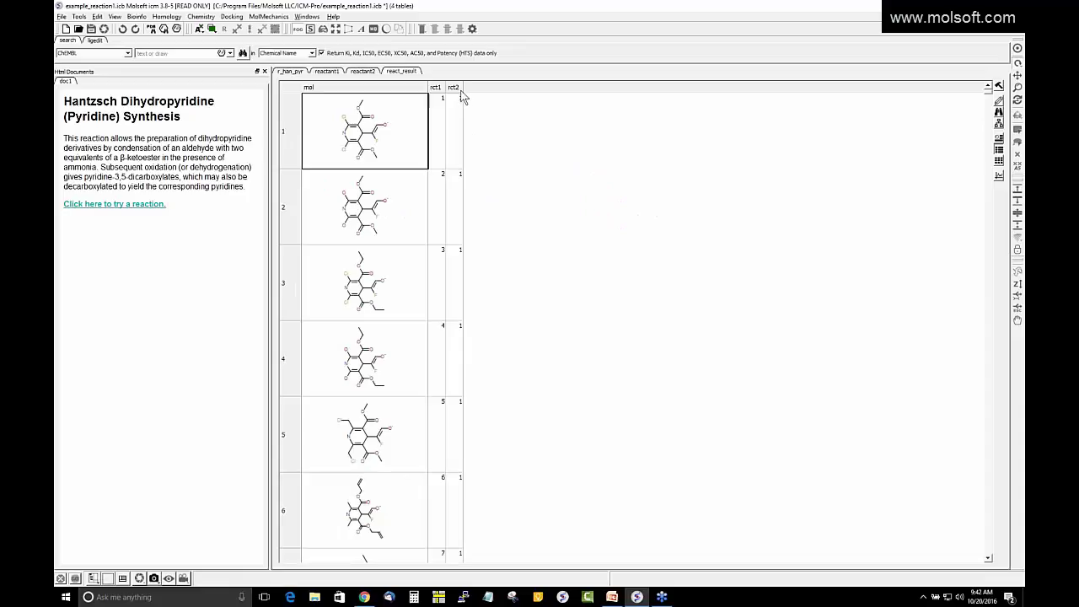
left_click(199, 16)
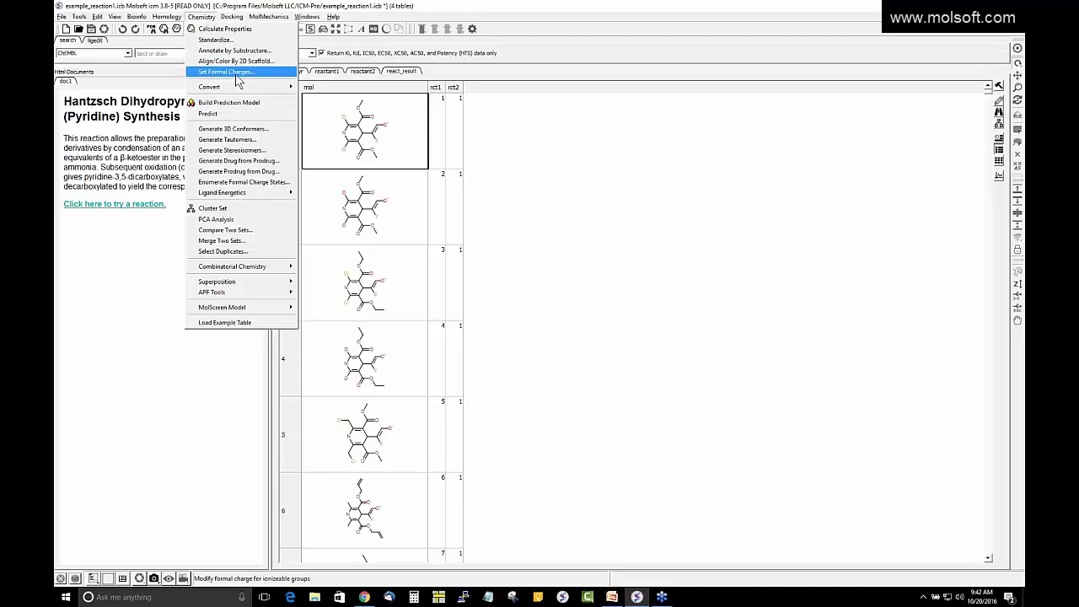
mouse_move(263, 93)
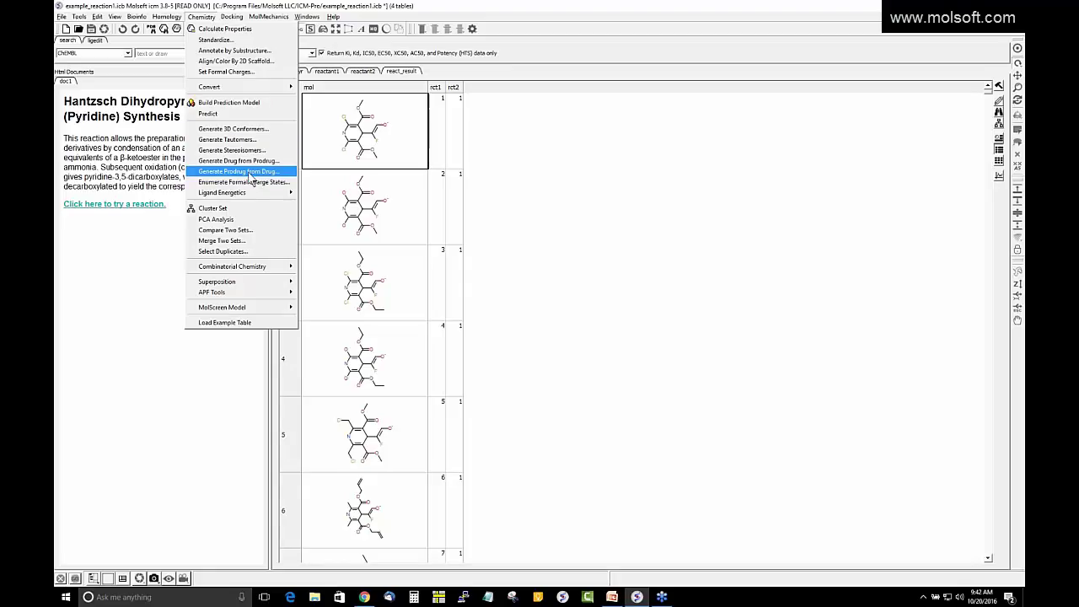
mouse_move(239, 193)
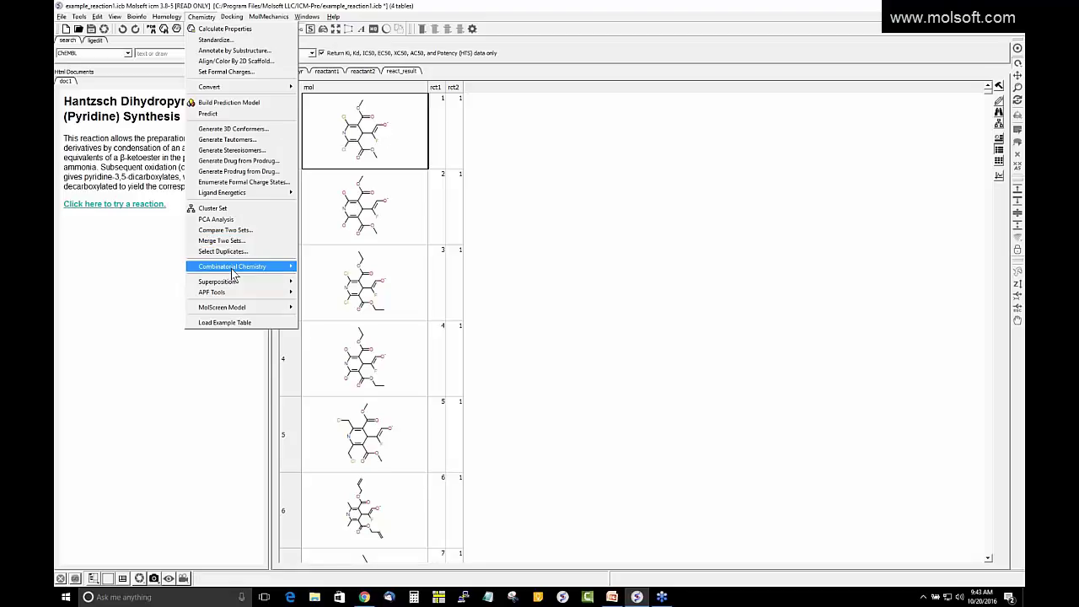
mouse_move(215, 290)
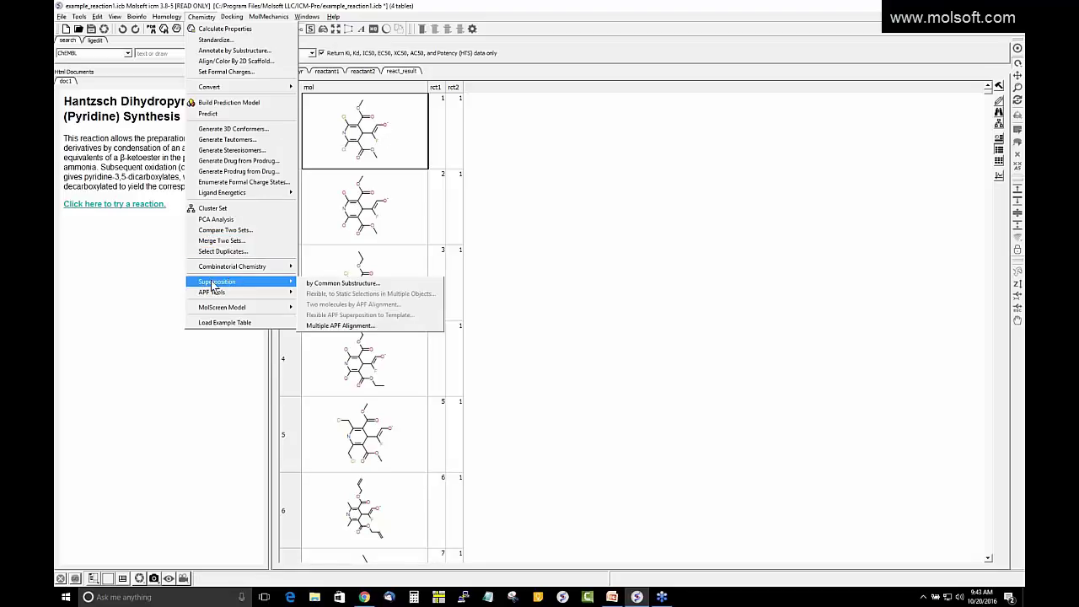
left_click(164, 278)
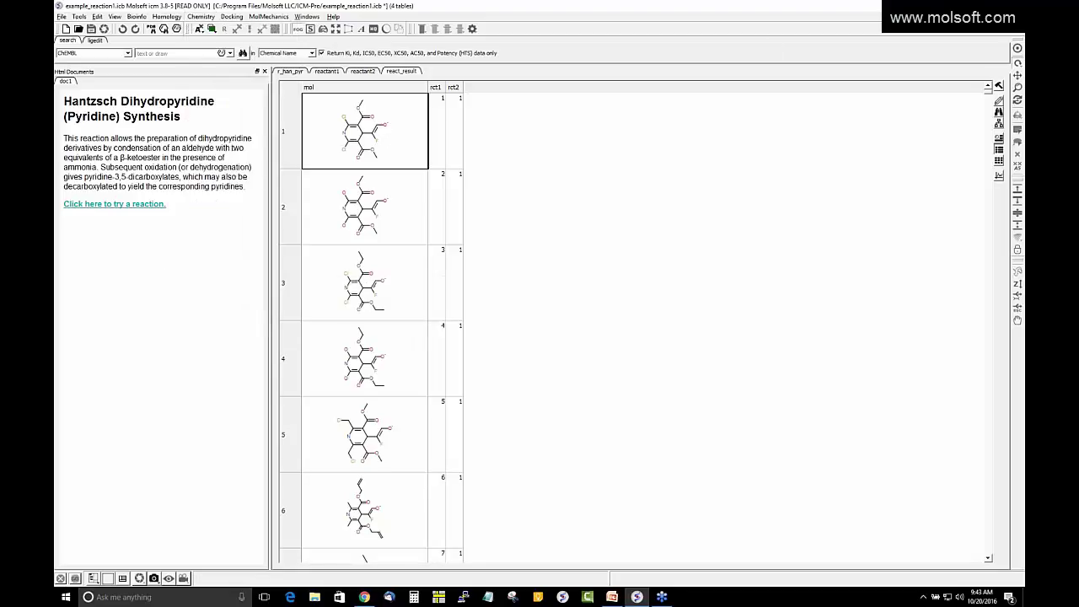
Step: Switch to the PowerPoint presentation at the Combinatorial Library Design slide
key("alt+Tab")
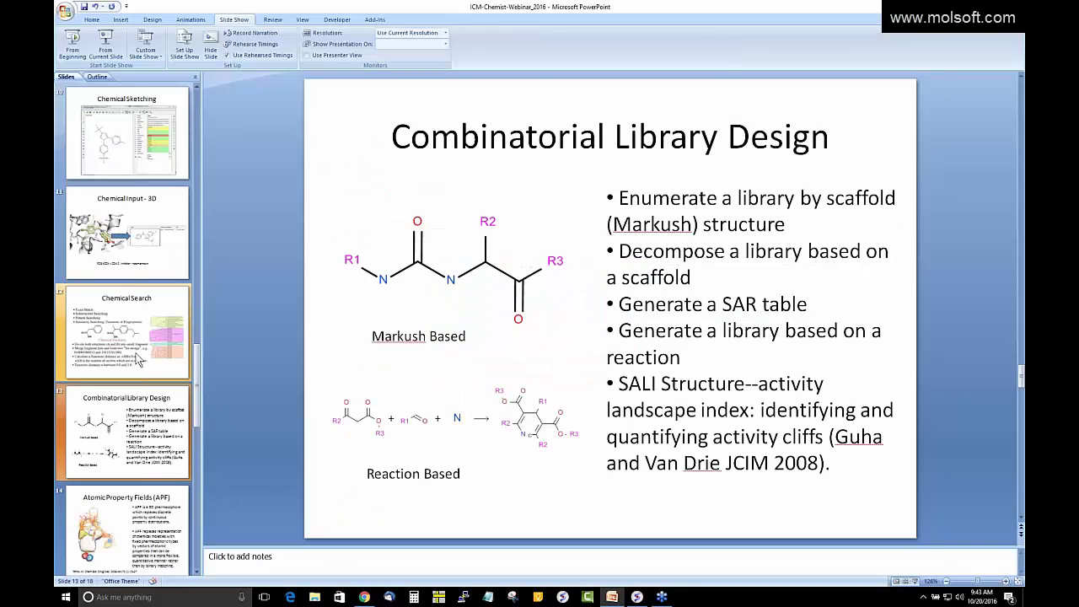
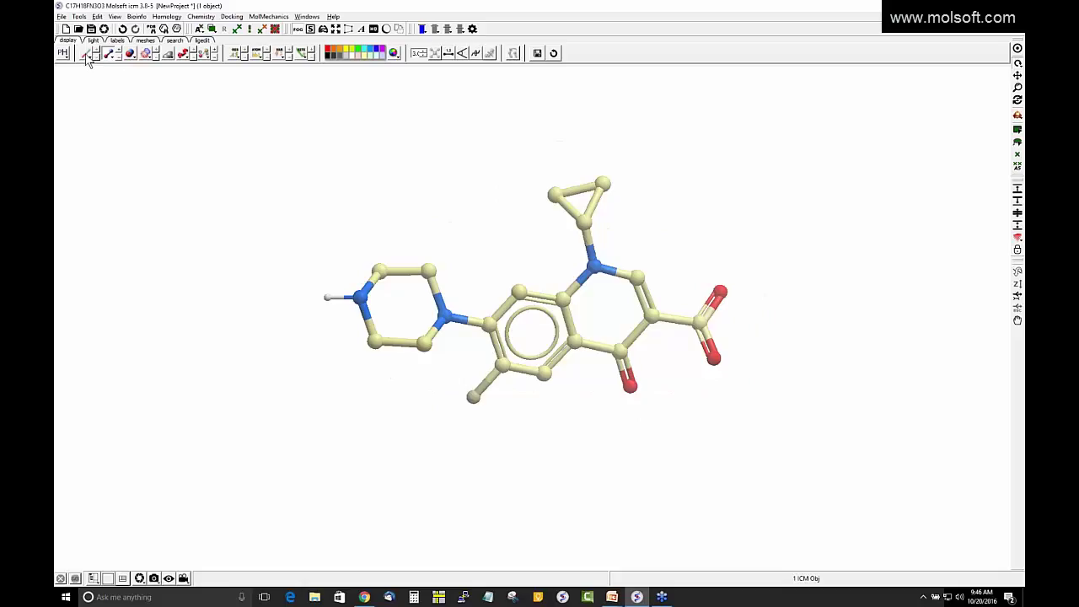
Step: Display the C17H18FN3O3 molecule as wire instead of sticks, on a black background
left_click(107, 54)
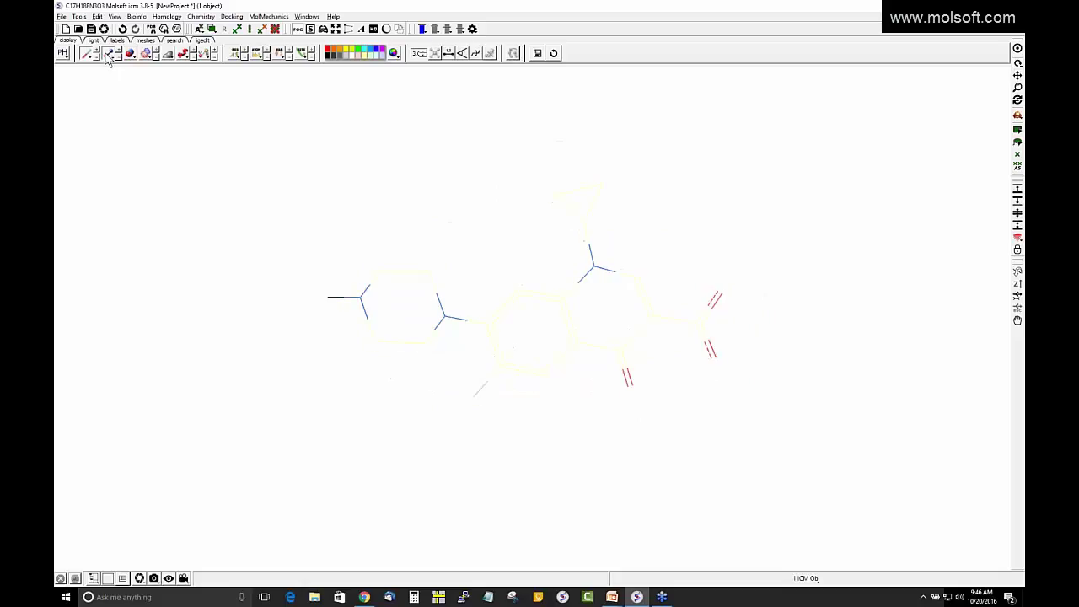
left_click(116, 54)
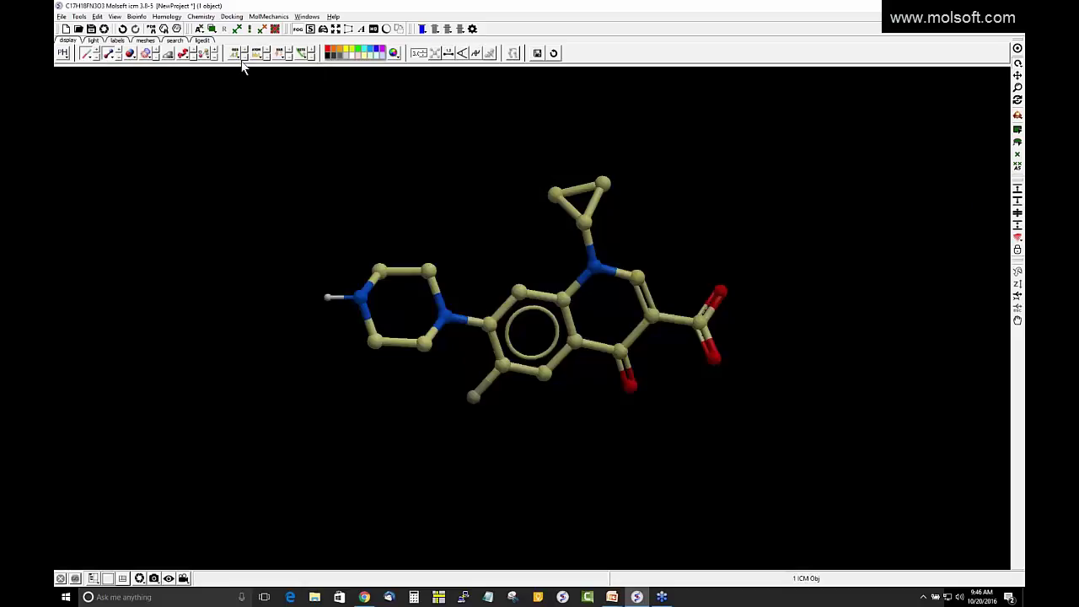
left_click(87, 56)
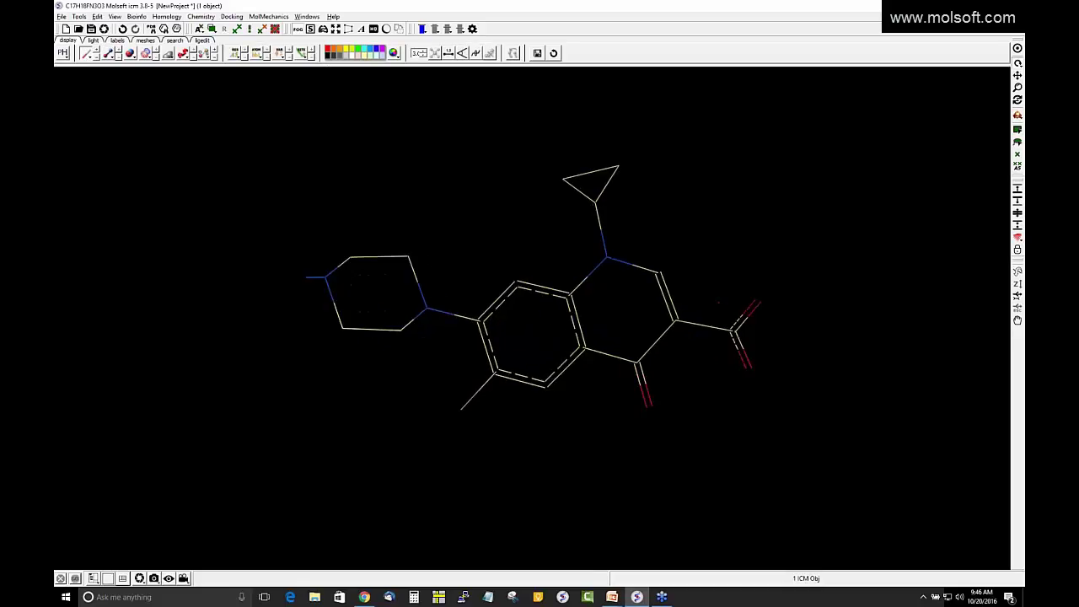
Step: Restore the default window layout with a widened workspace panel, and select the C17H18FN3O3 molecule
left_click(307, 16)
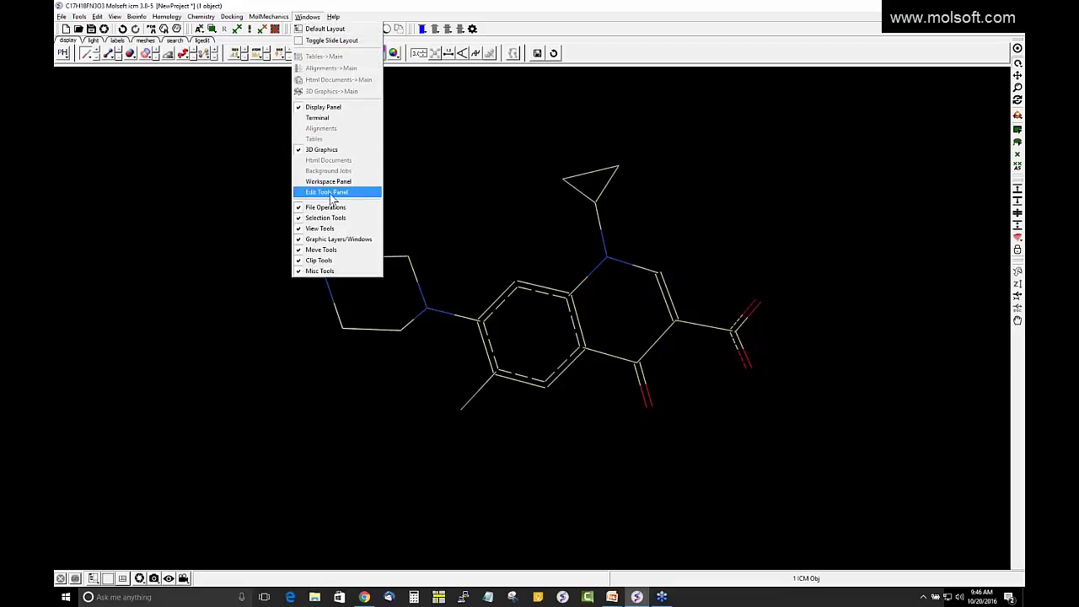
left_click(329, 30)
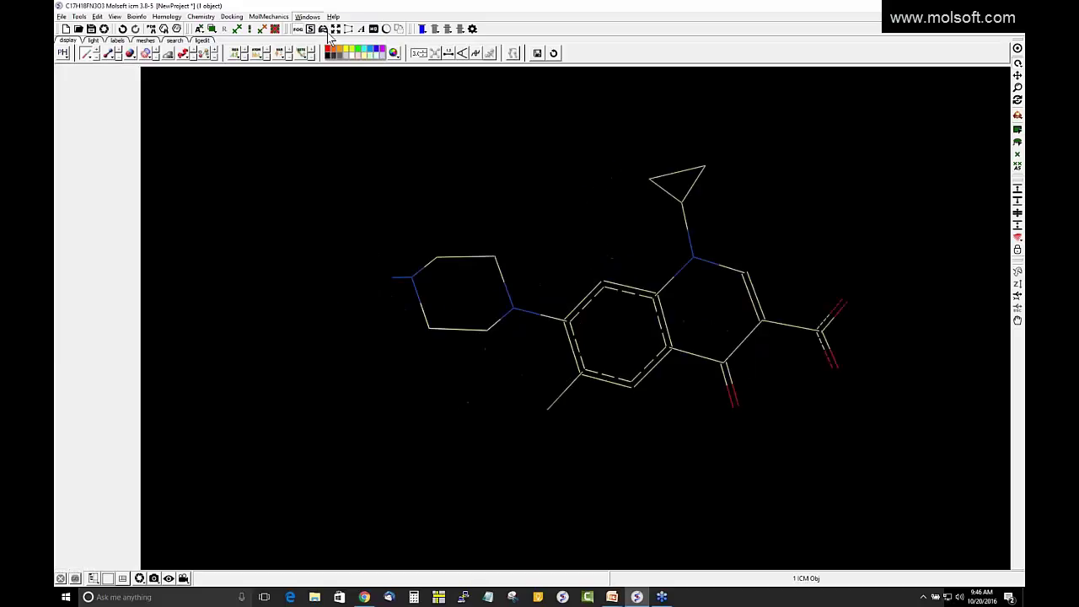
left_click(124, 119)
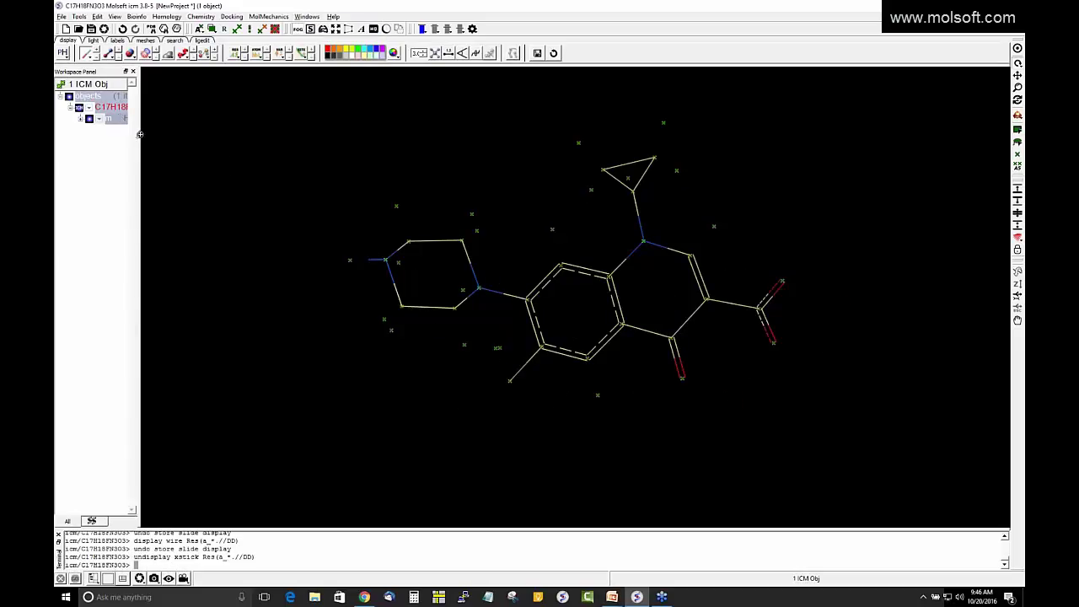
left_click_drag(139, 134, 217, 133)
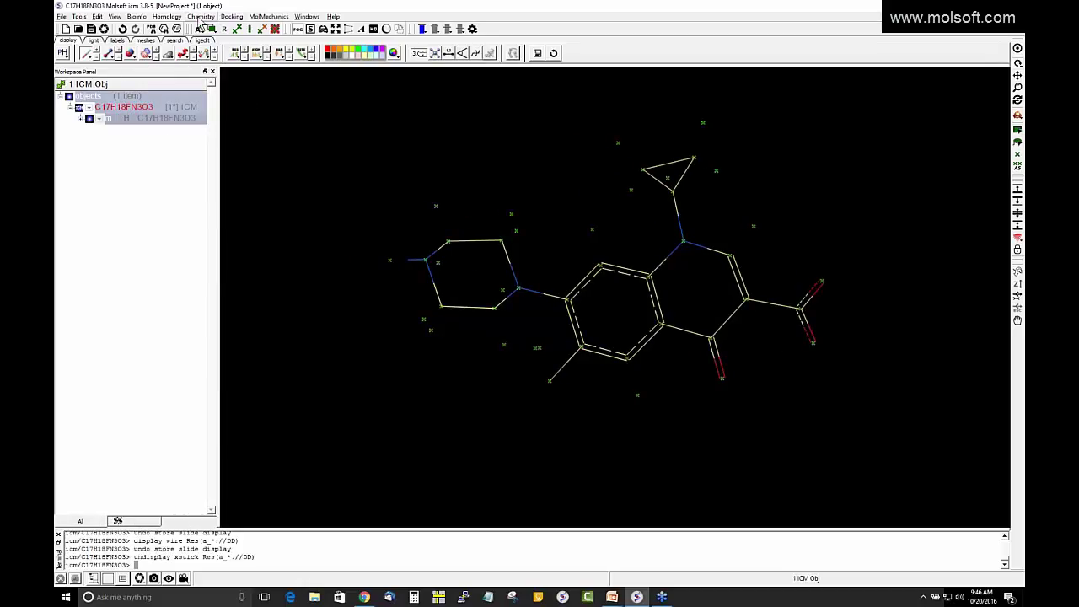
Step: Generate the Consensus Ph4 atomic property field meshes for the selected C17H18FN3O3 molecule
left_click(201, 17)
mouse_move(242, 294)
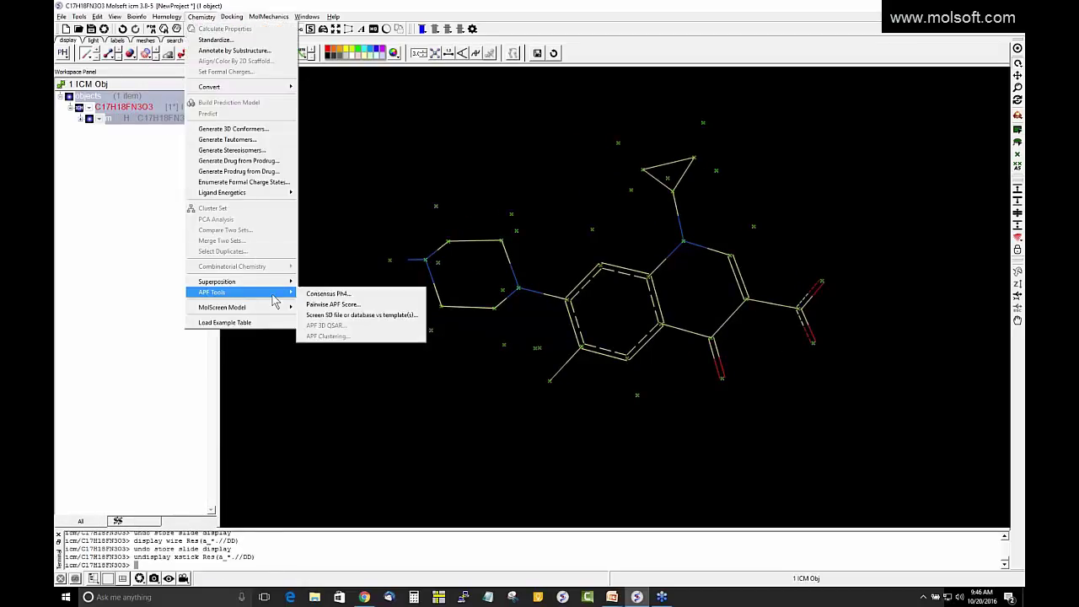
left_click(312, 294)
left_click(536, 349)
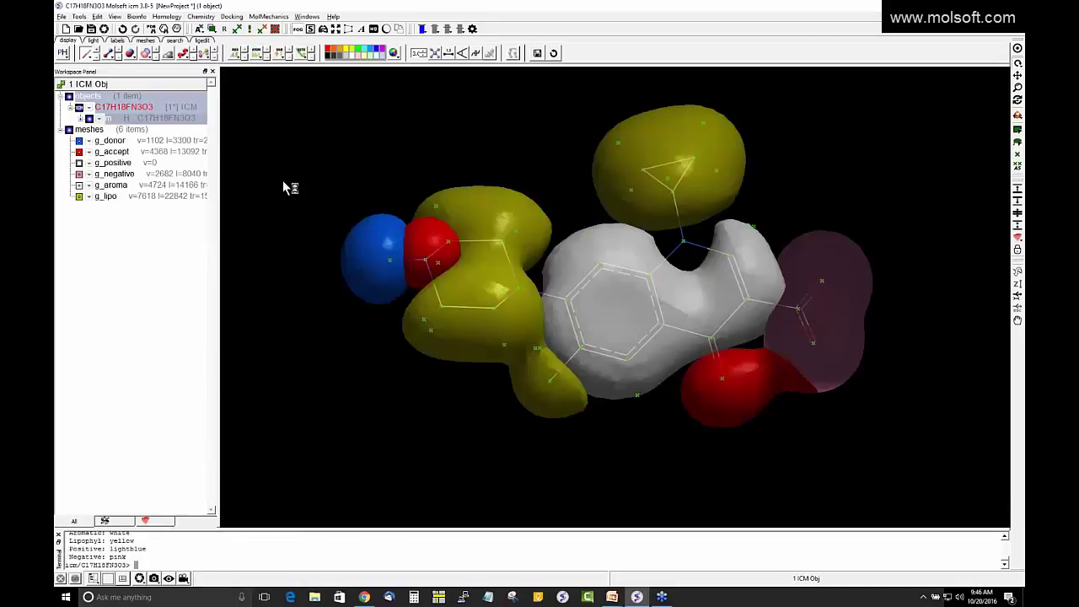
Step: Examine the pharmacophore fields around the molecule by hiding and redisplaying the g_donor and g_accept meshes in turn
left_click_drag(385, 157, 516, 210)
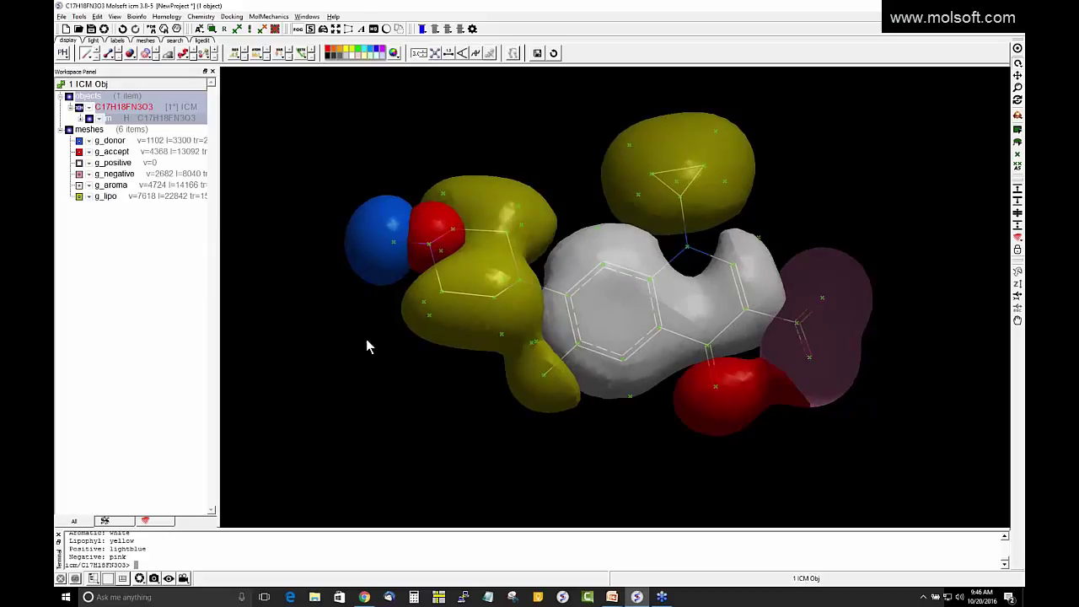
left_click(79, 141)
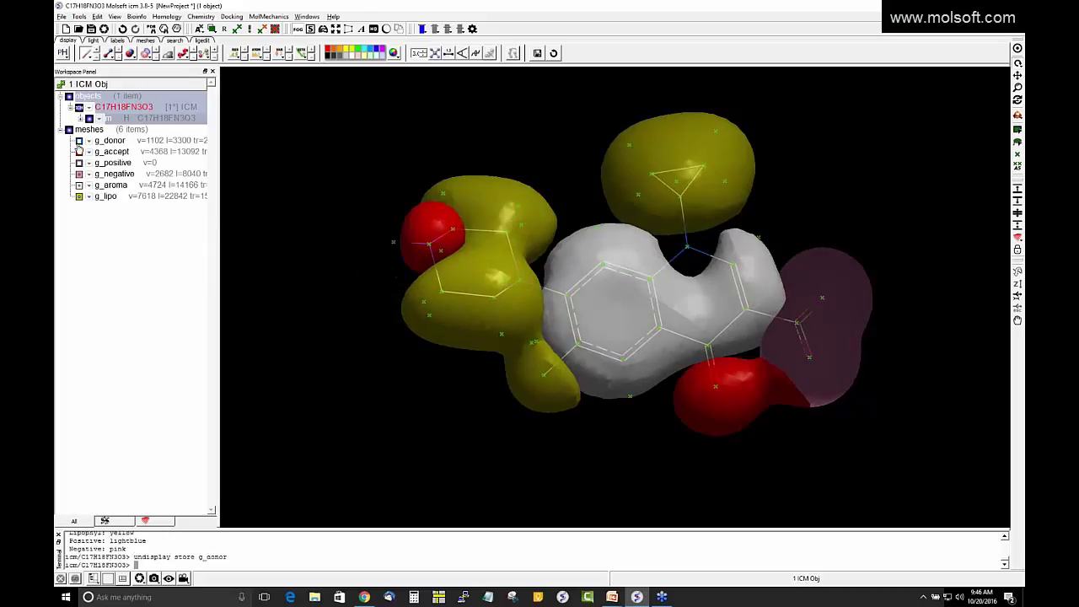
left_click(78, 141)
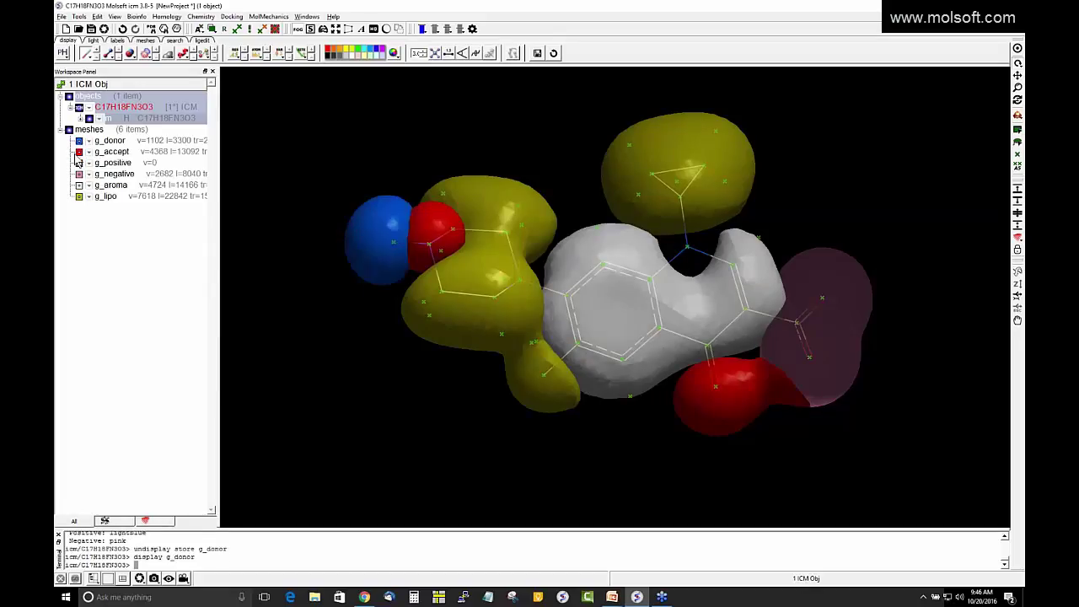
left_click(79, 153)
left_click(79, 152)
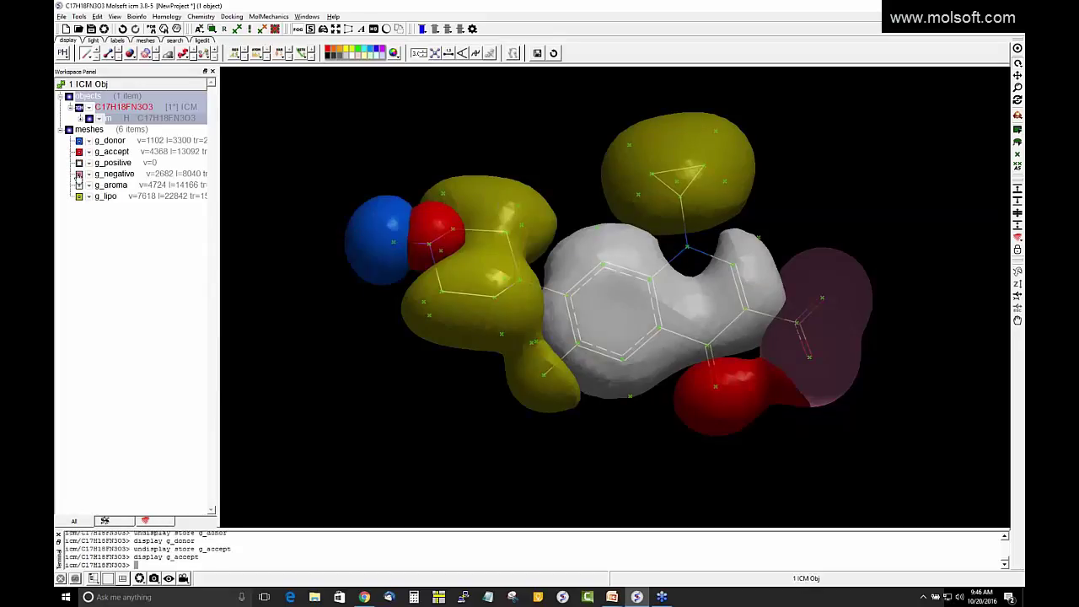
Step: Hide the g_lipo mesh and compare the g_negative and g_accept fields by hiding and redisplaying each one
left_click(78, 197)
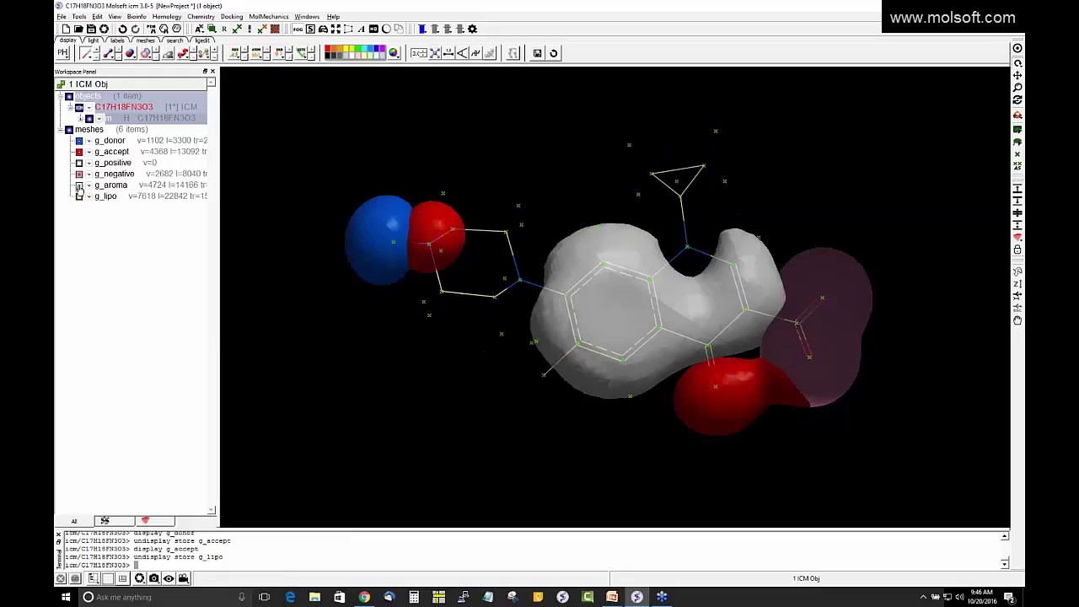
left_click(79, 175)
left_click(79, 175)
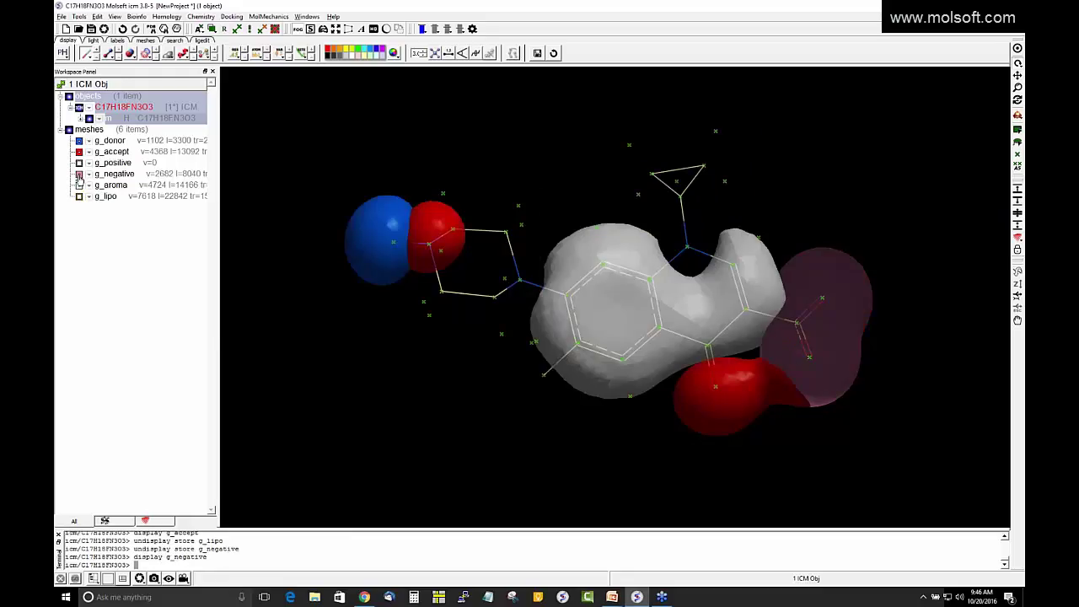
left_click(79, 175)
left_click(79, 175)
left_click(78, 175)
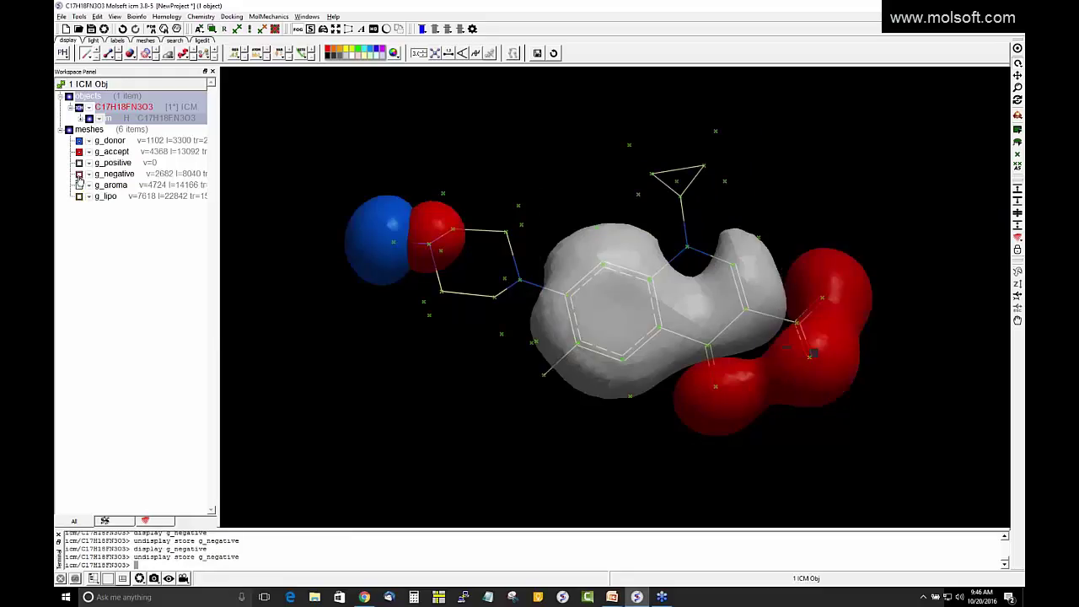
left_click(79, 152)
left_click(79, 152)
left_click(78, 153)
left_click(78, 153)
left_click(79, 175)
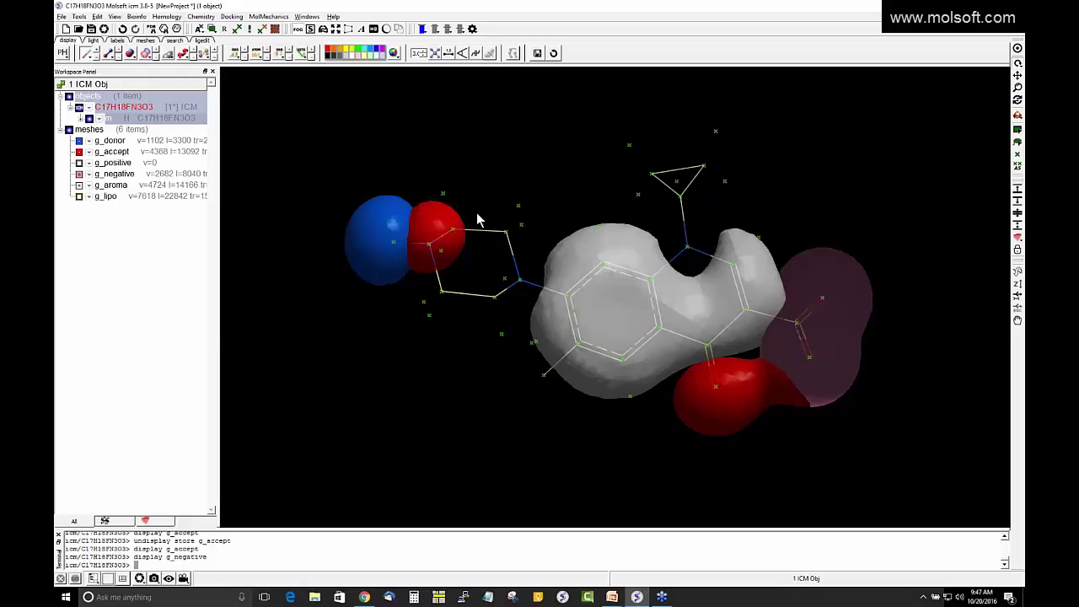
Step: Delete all objects and meshes from the current project
left_click_drag(240, 152, 240, 179)
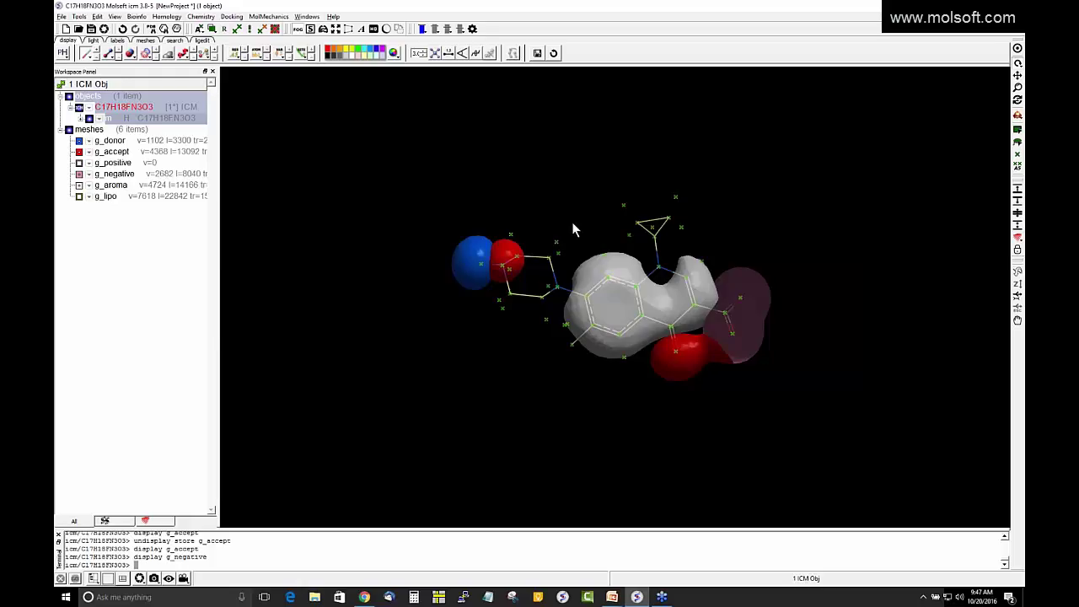
left_click_drag(234, 249, 235, 209)
left_click(98, 16)
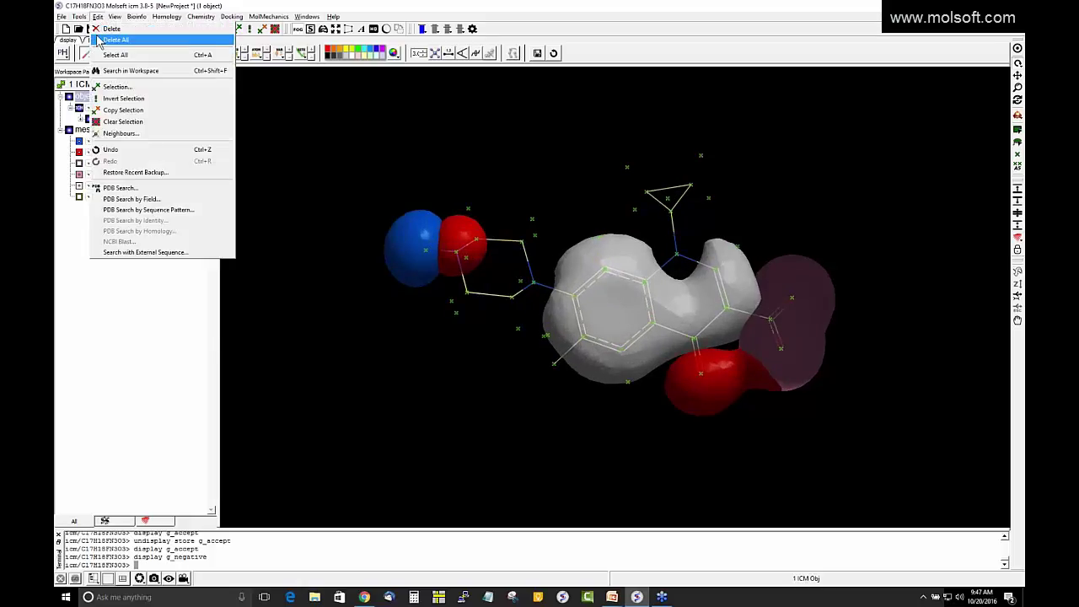
left_click(99, 38)
left_click(518, 308)
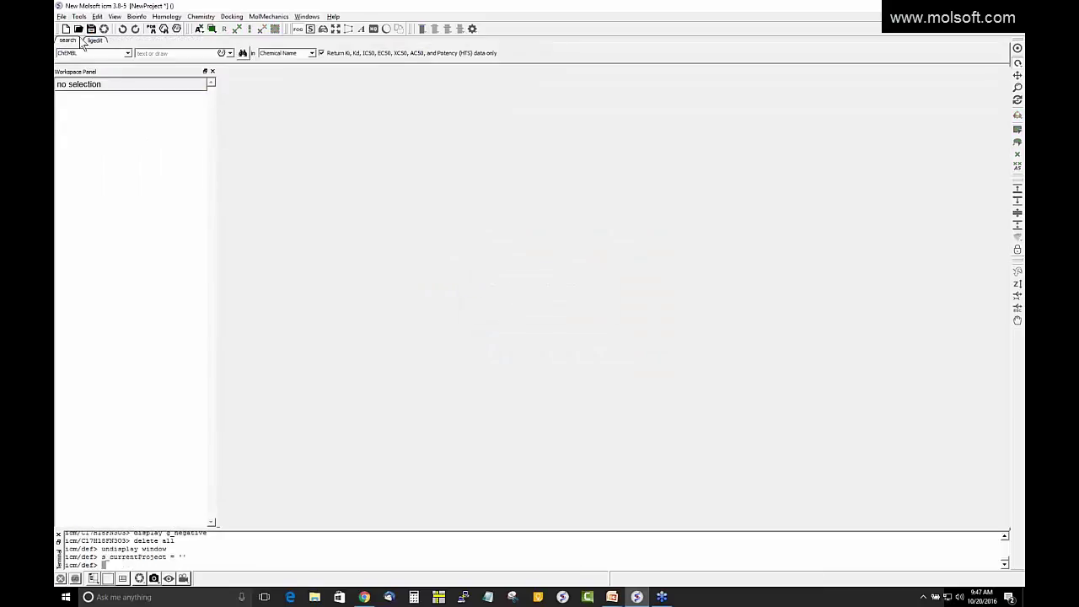
Step: Open the project apf_superposition_example.icb from the icm_chemist_webina_2016 folder
left_click(62, 17)
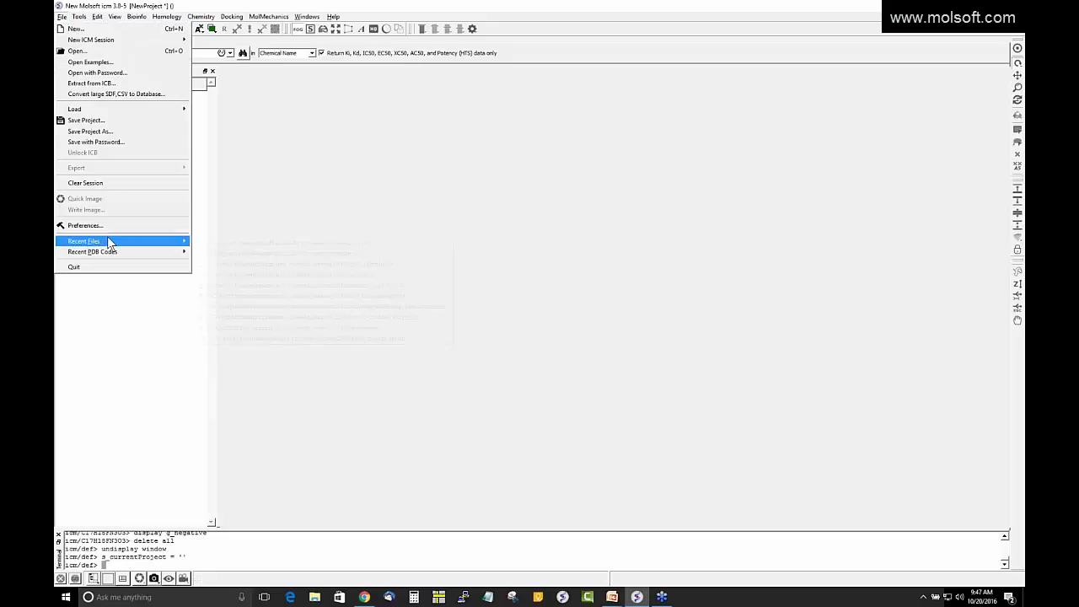
mouse_move(107, 241)
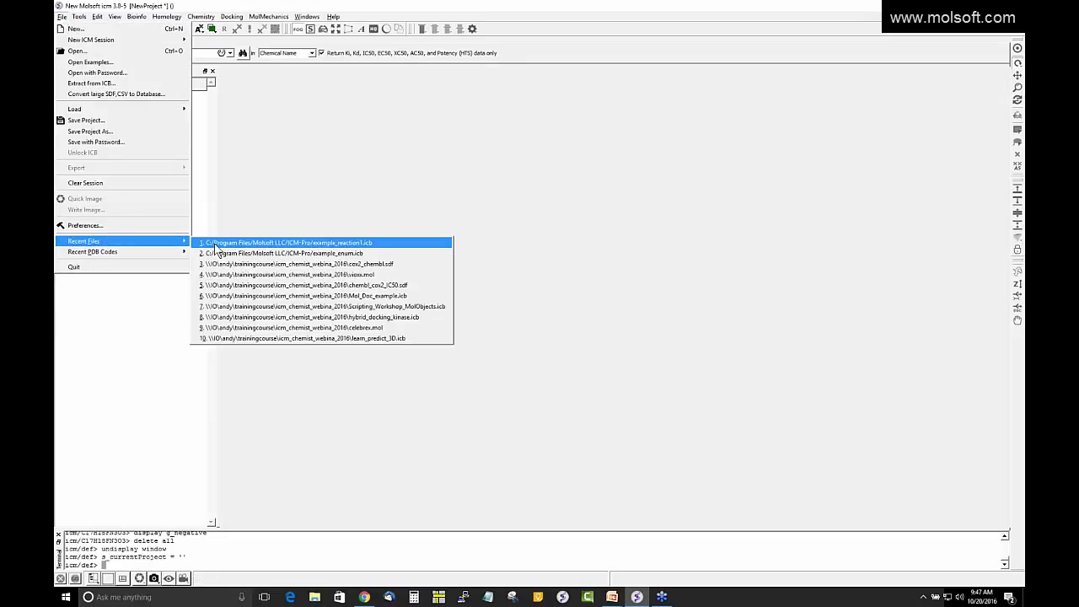
left_click(111, 53)
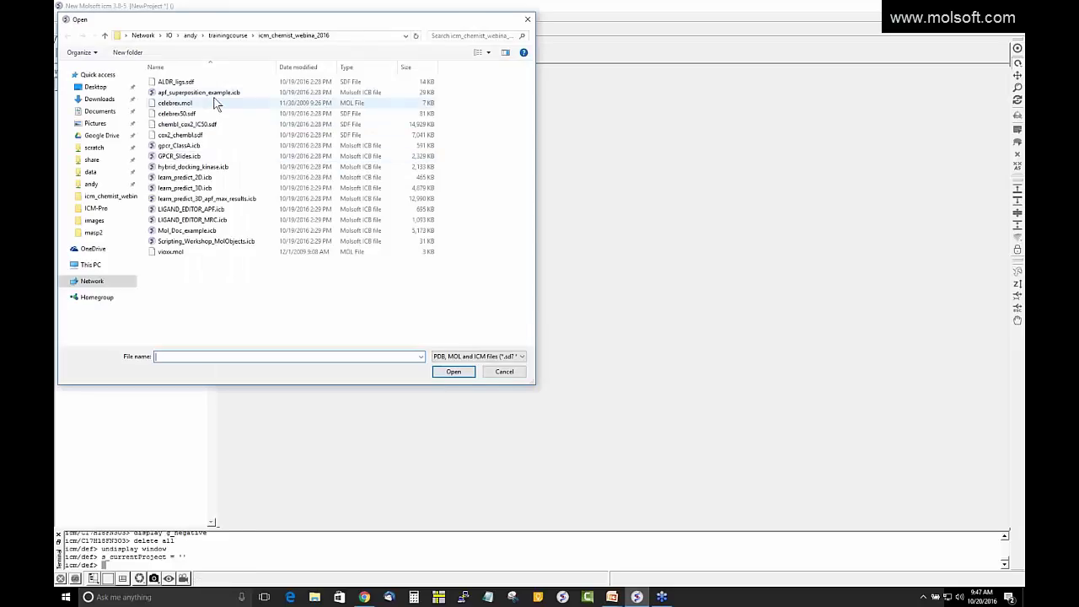
double_click(213, 94)
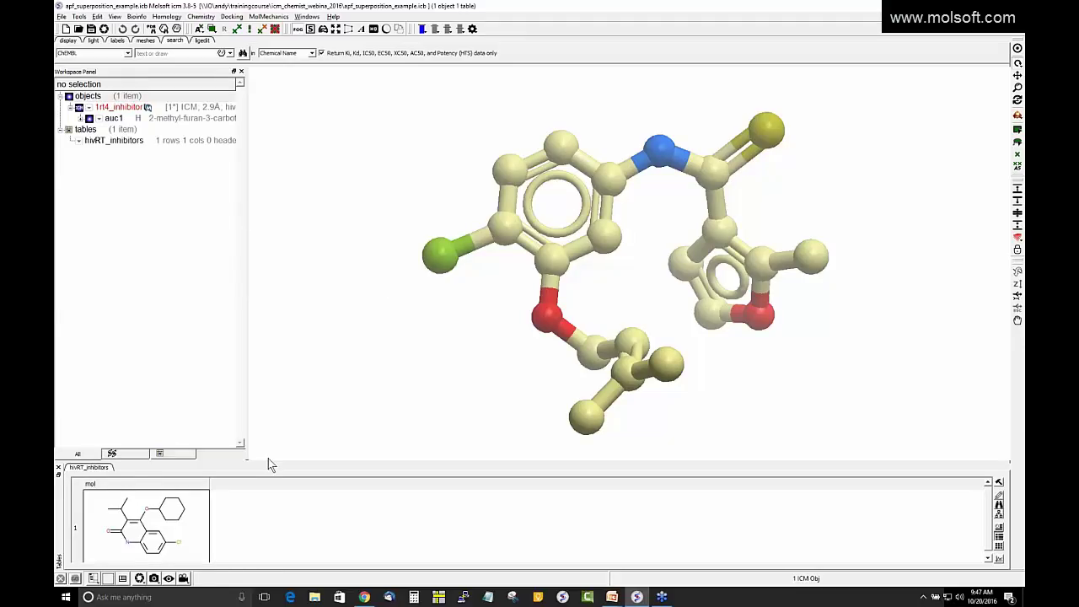
Step: Enlarge the hivRT_inhibitors table area, and increase its row height and mol column width to show the structure larger
left_click_drag(268, 459, 282, 415)
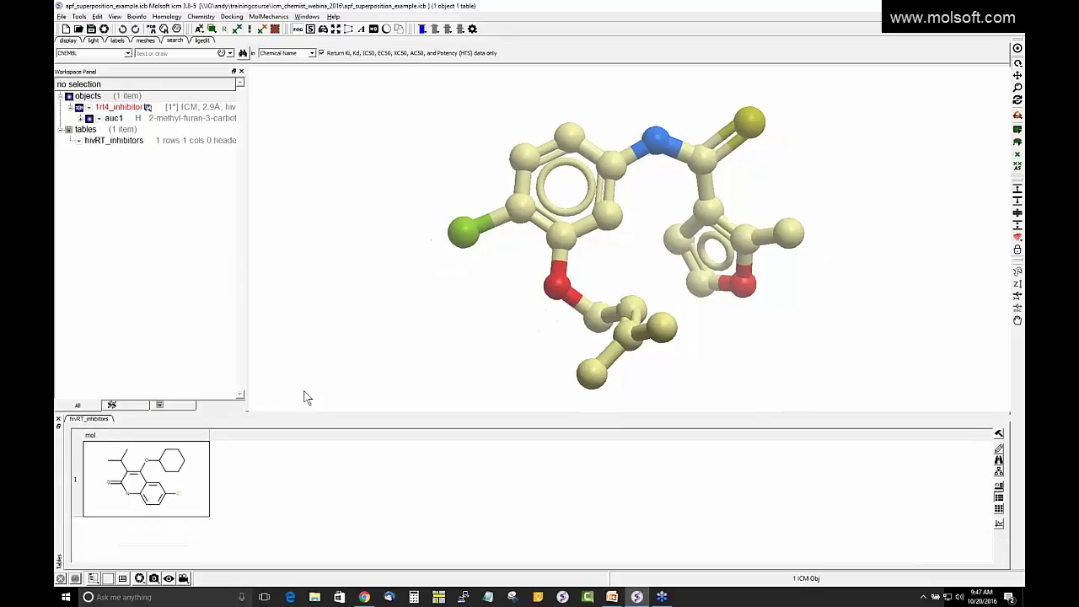
mouse_move(624, 221)
left_mouse_down()
mouse_move(565, 253)
mouse_move(629, 237)
left_mouse_up()
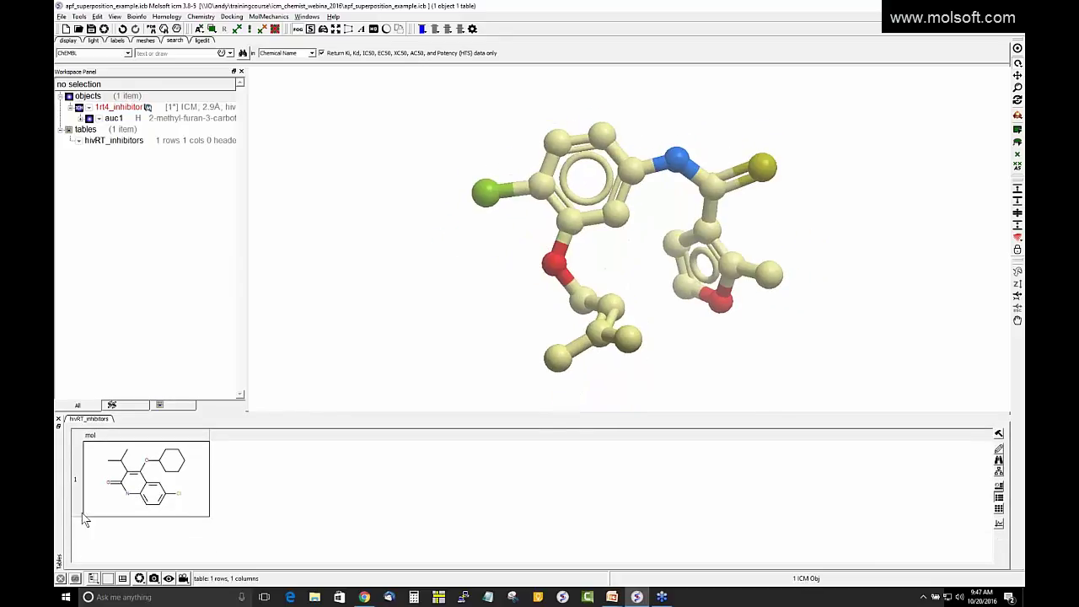
left_click_drag(83, 517, 80, 554)
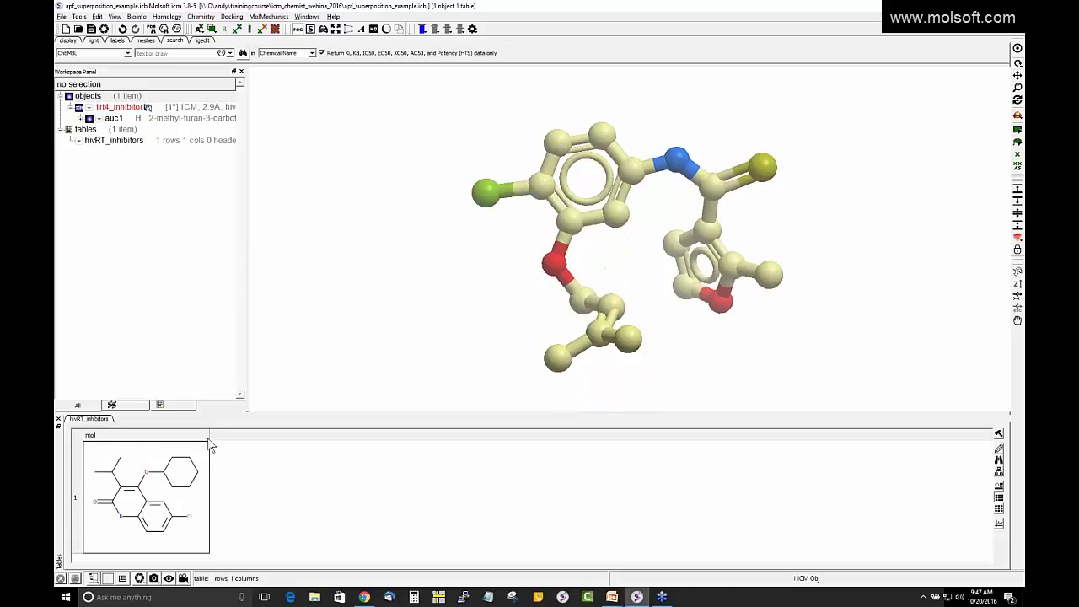
left_click_drag(208, 436, 291, 438)
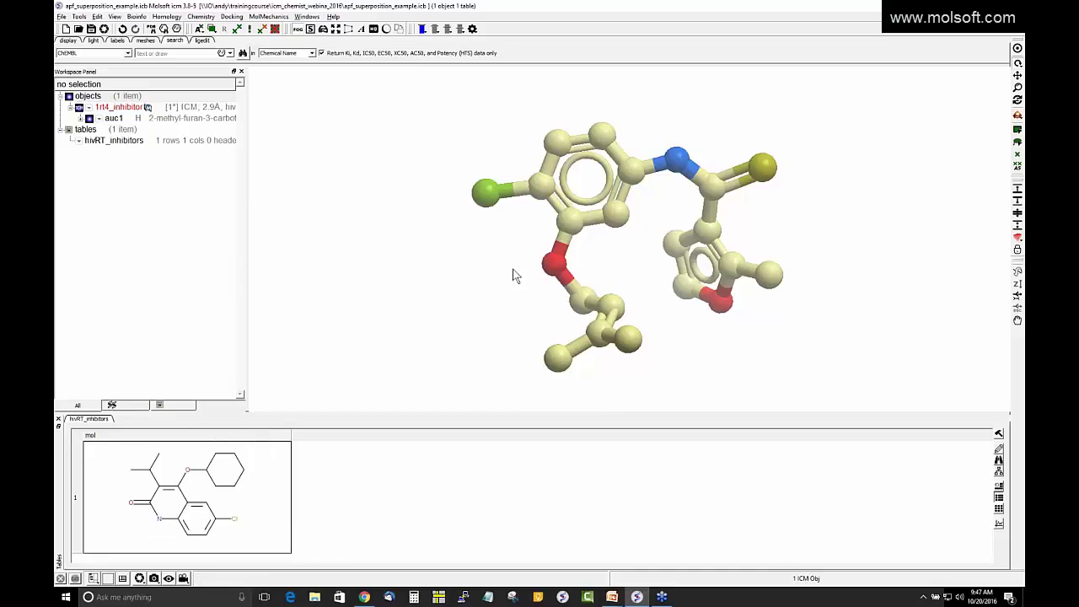
Step: Examine the 2D structure of the auc1 ligand in a widened workspace panel alongside its 3D shape
left_click_drag(493, 254, 615, 402)
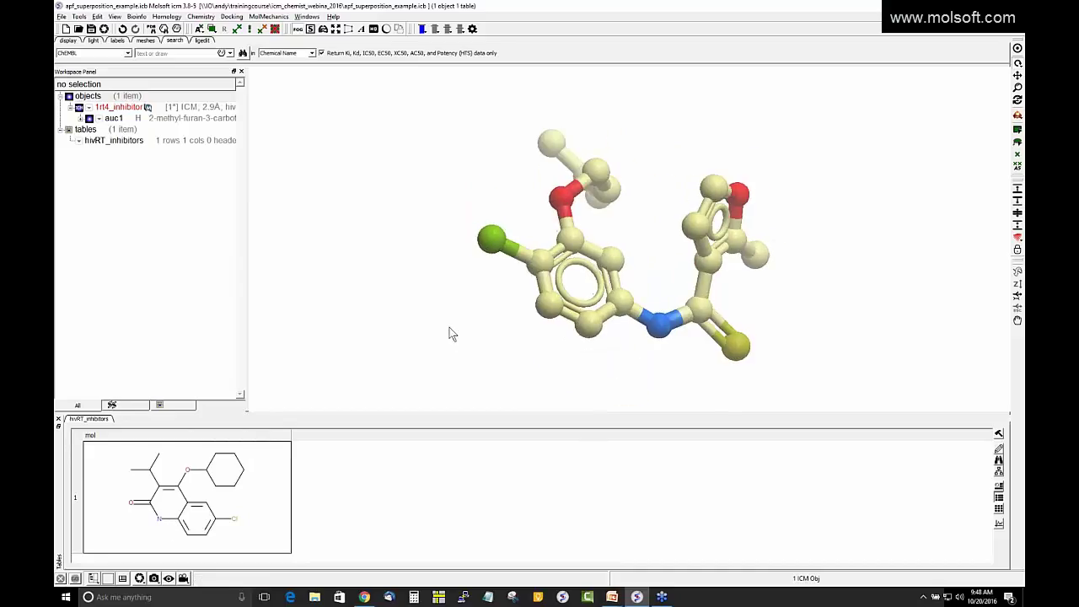
left_click(81, 119)
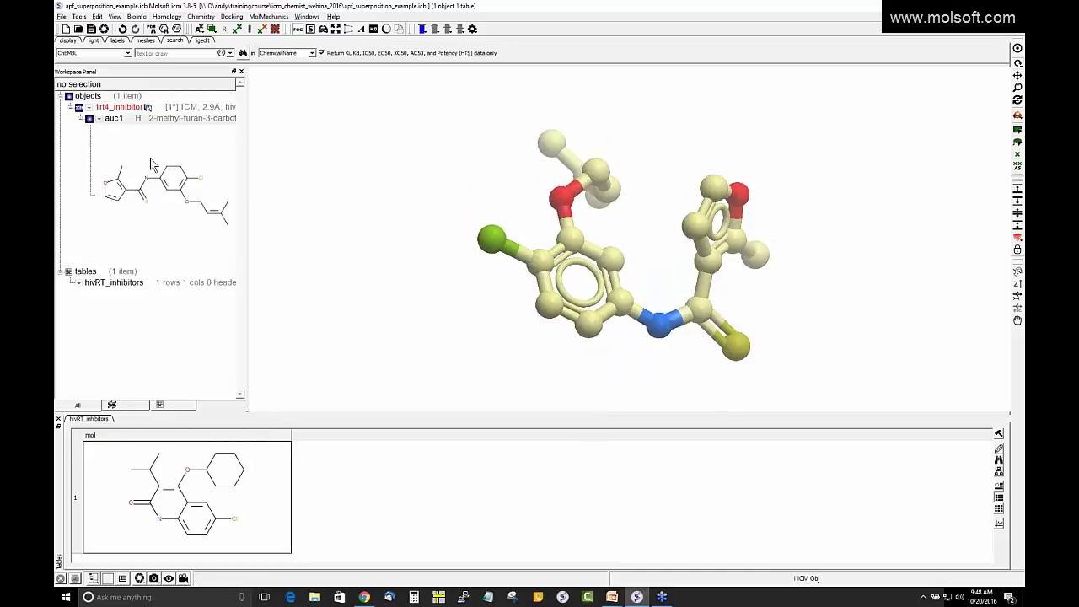
left_click_drag(247, 195, 297, 202)
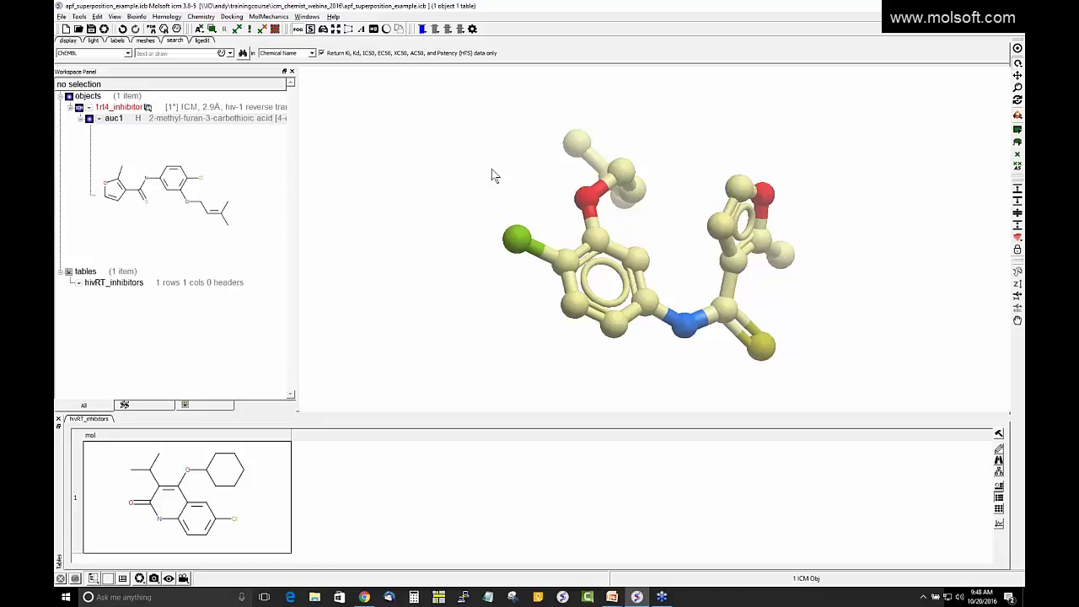
left_click_drag(494, 175, 459, 194)
left_click(80, 118)
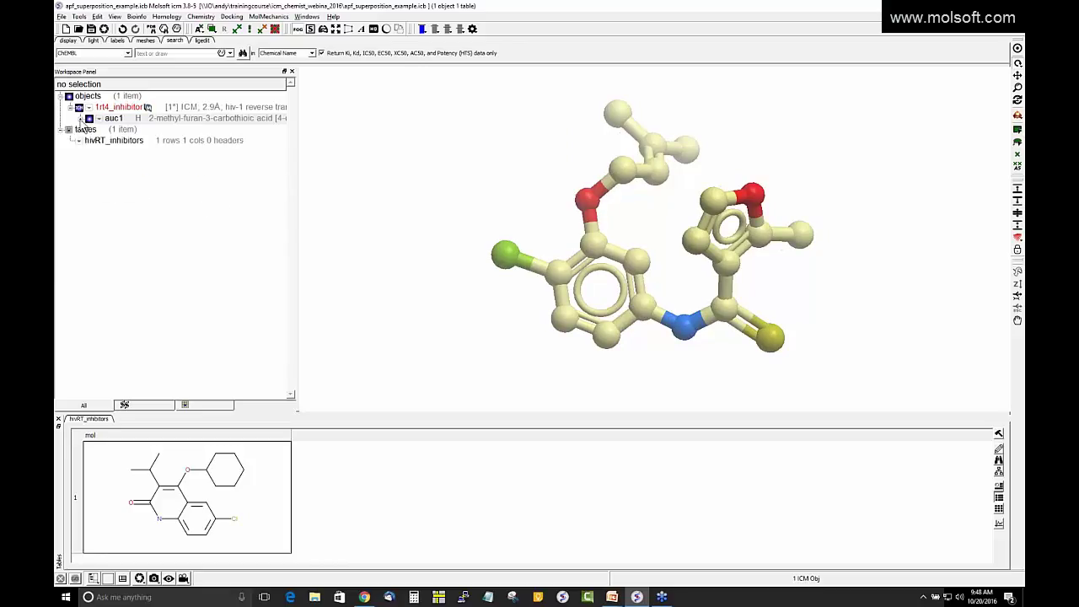
Step: Run a Flexible APF Superposition of the hivRT_inhibitors table onto the selected 1rt4_inhibitor ligand with effort 1, and load the results
left_click(119, 117)
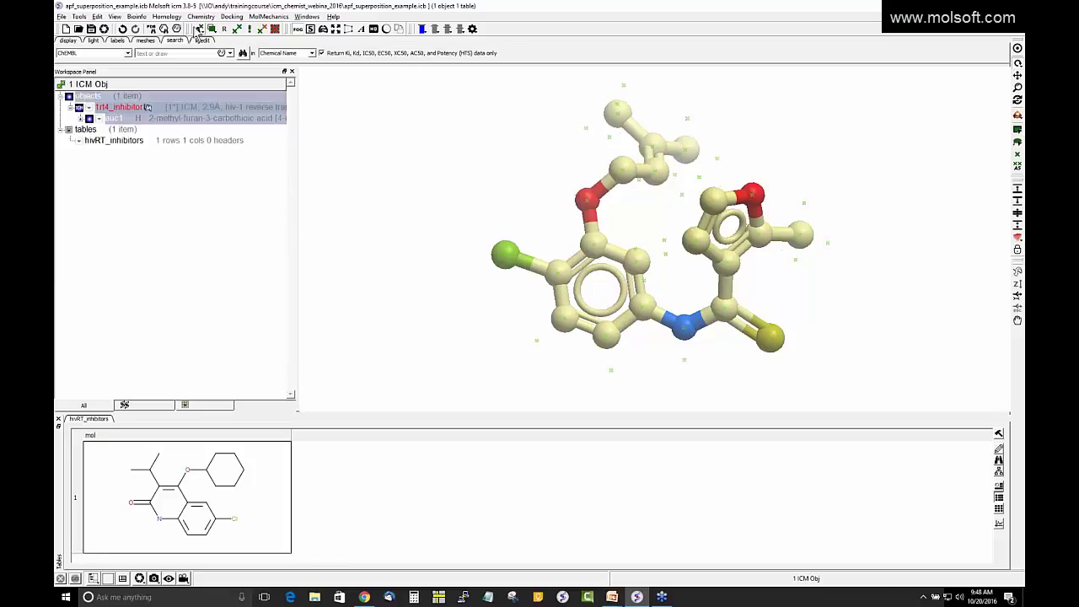
left_click(201, 17)
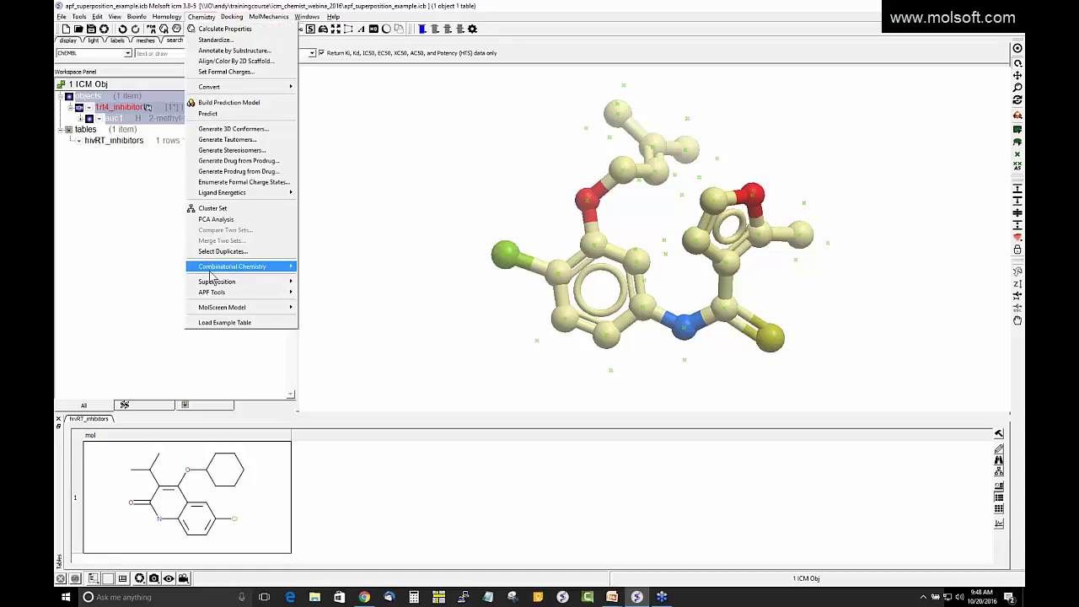
mouse_move(211, 293)
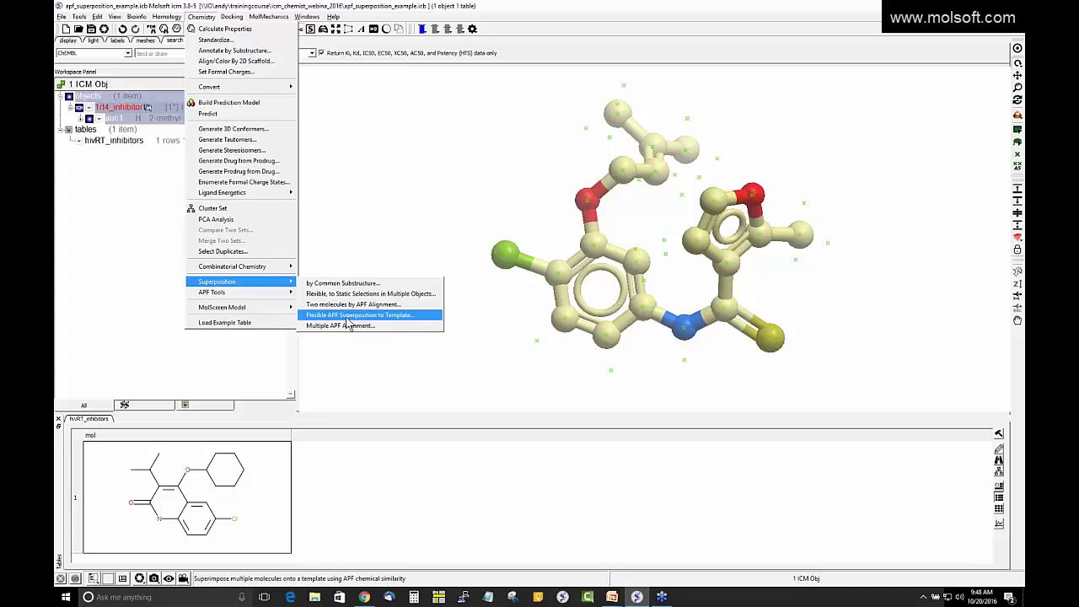
left_click(347, 317)
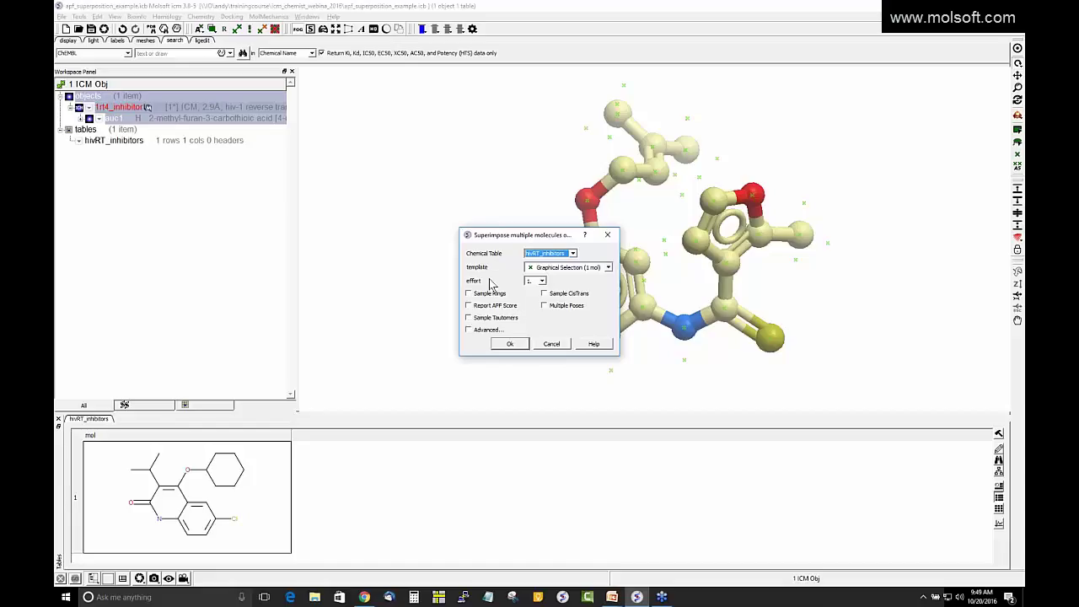
left_click(542, 280)
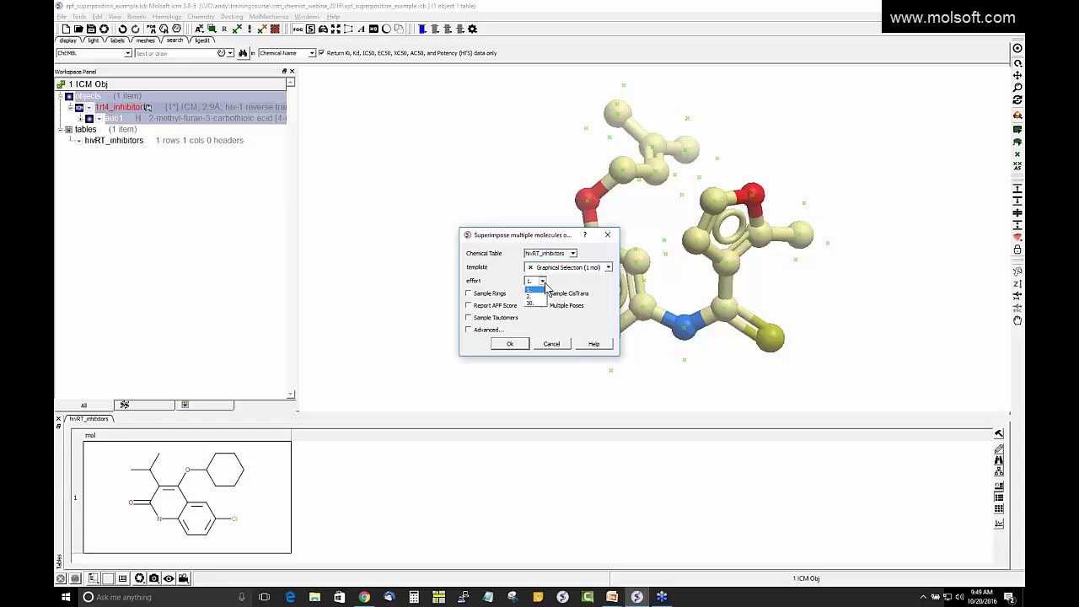
left_click(544, 289)
left_click(509, 344)
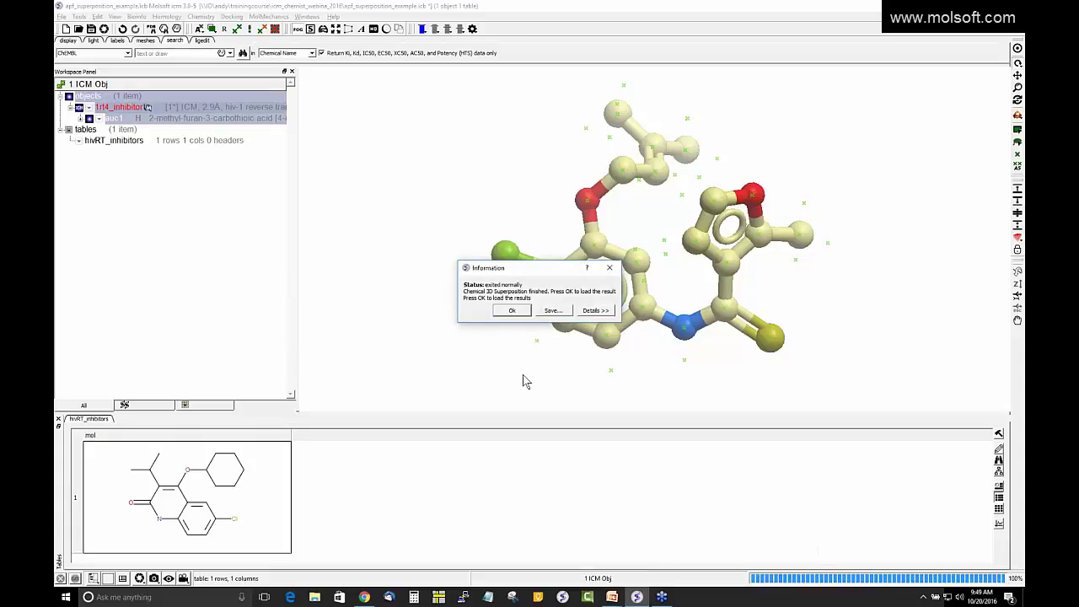
left_click(511, 312)
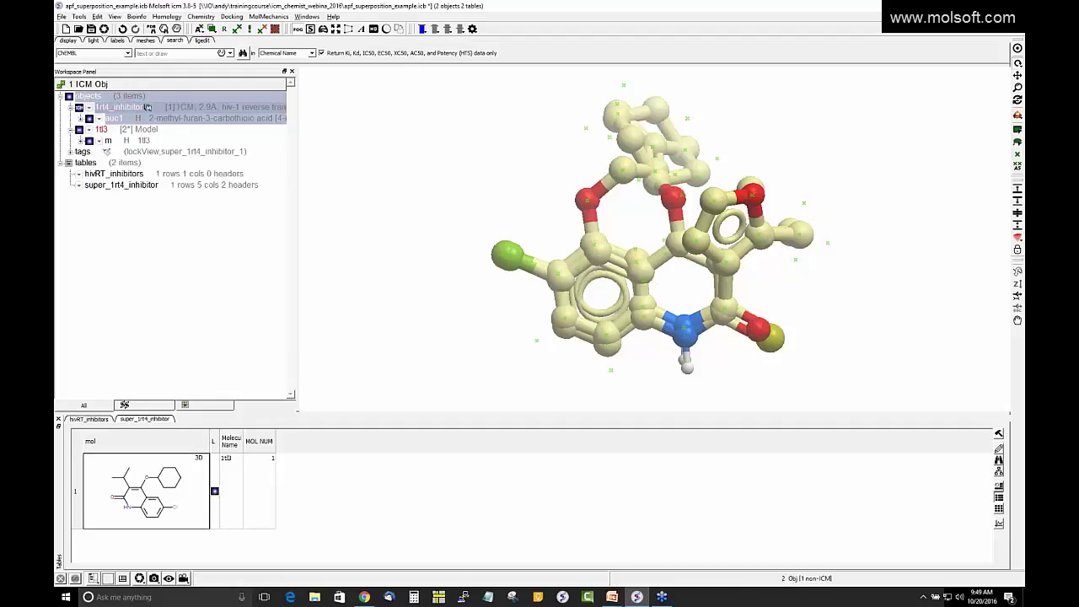
Step: Clear the selection and color the sticks of the superimposed ligands by molecule
left_click_drag(459, 257, 453, 231)
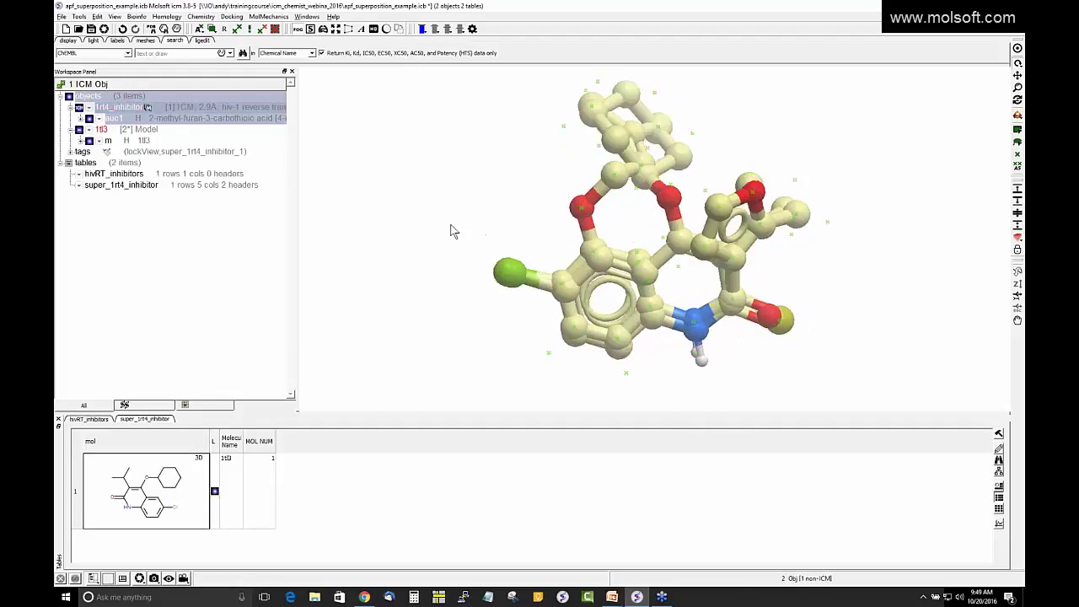
left_click(440, 175)
mouse_move(525, 193)
left_mouse_down()
mouse_move(498, 207)
mouse_move(561, 183)
mouse_move(539, 194)
left_mouse_up()
left_click(73, 41)
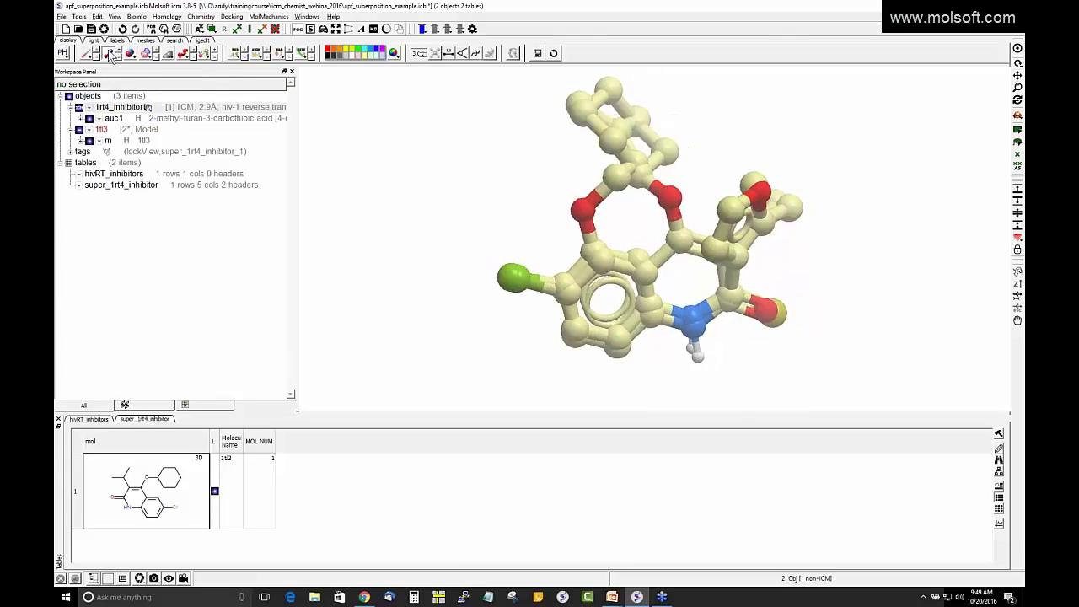
left_click(111, 53)
mouse_move(122, 102)
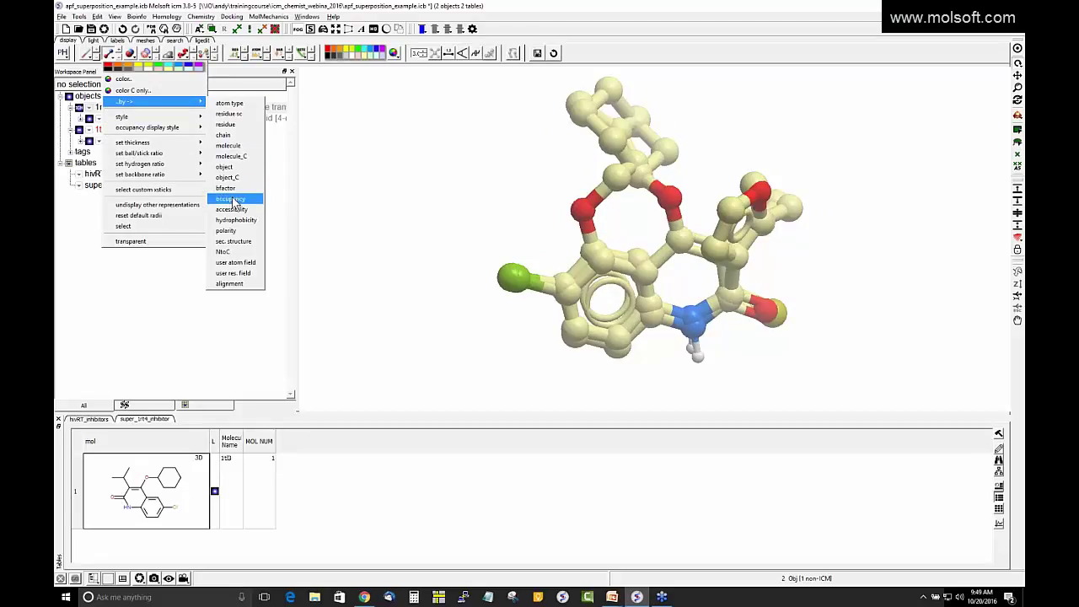
left_click(240, 146)
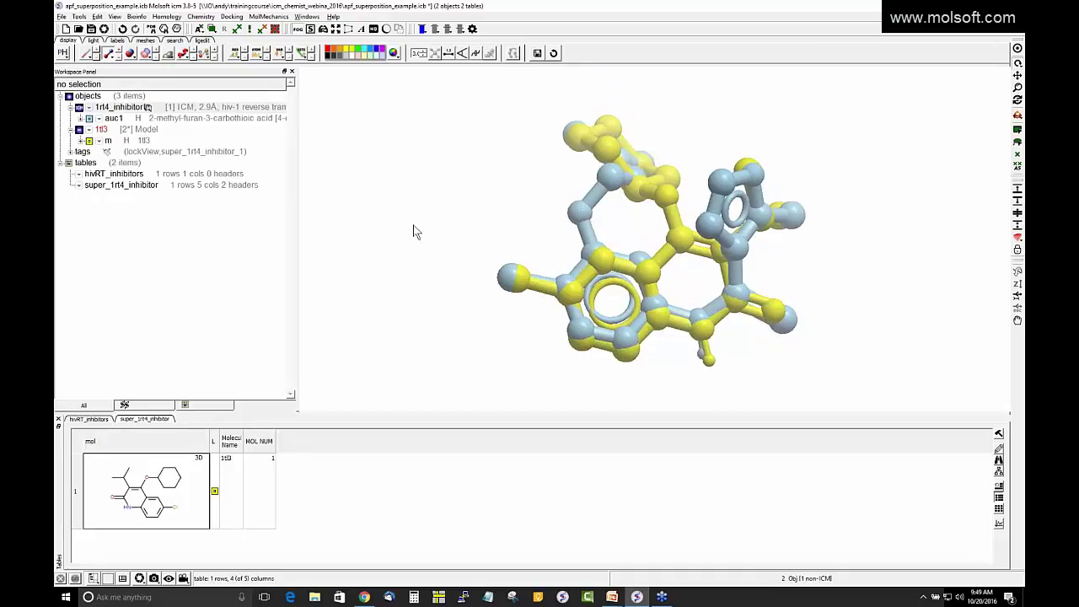
Step: Rename the 1tl3 object to 1tl3_docked
right_click(110, 129)
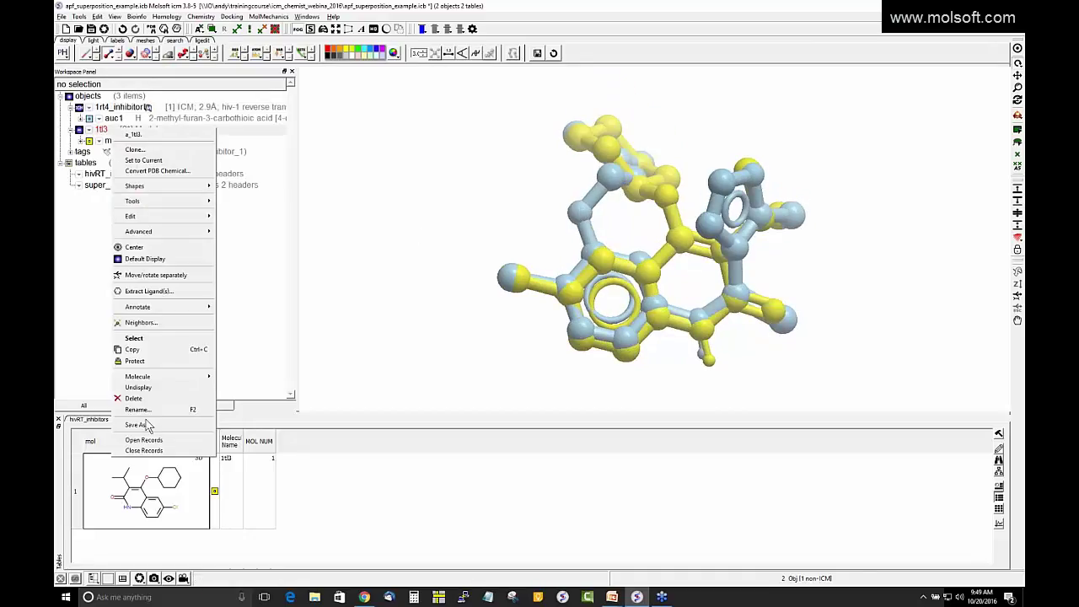
left_click(165, 409)
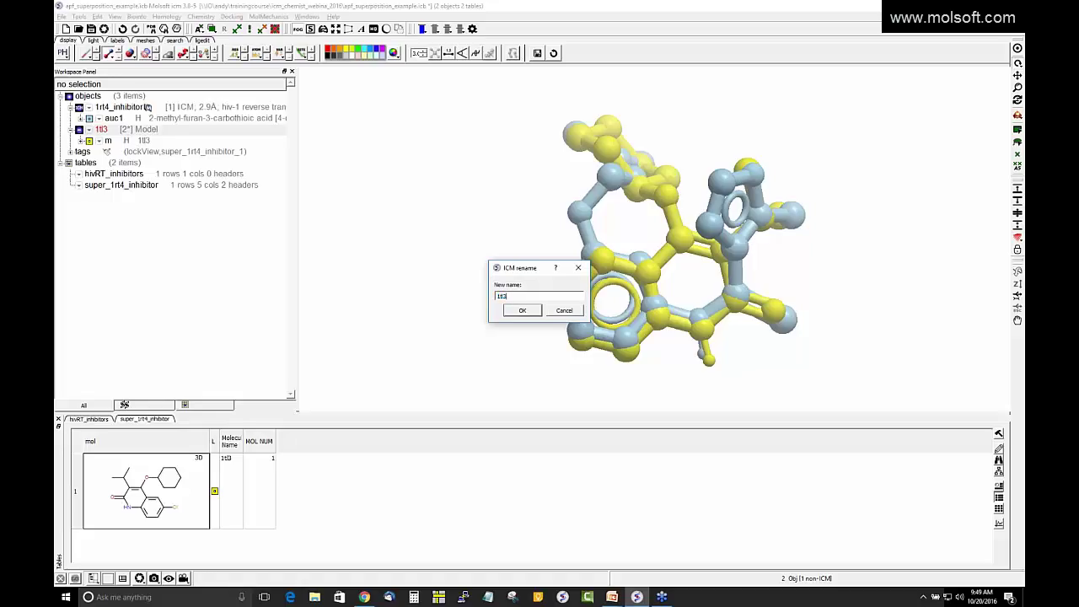
left_click(534, 311)
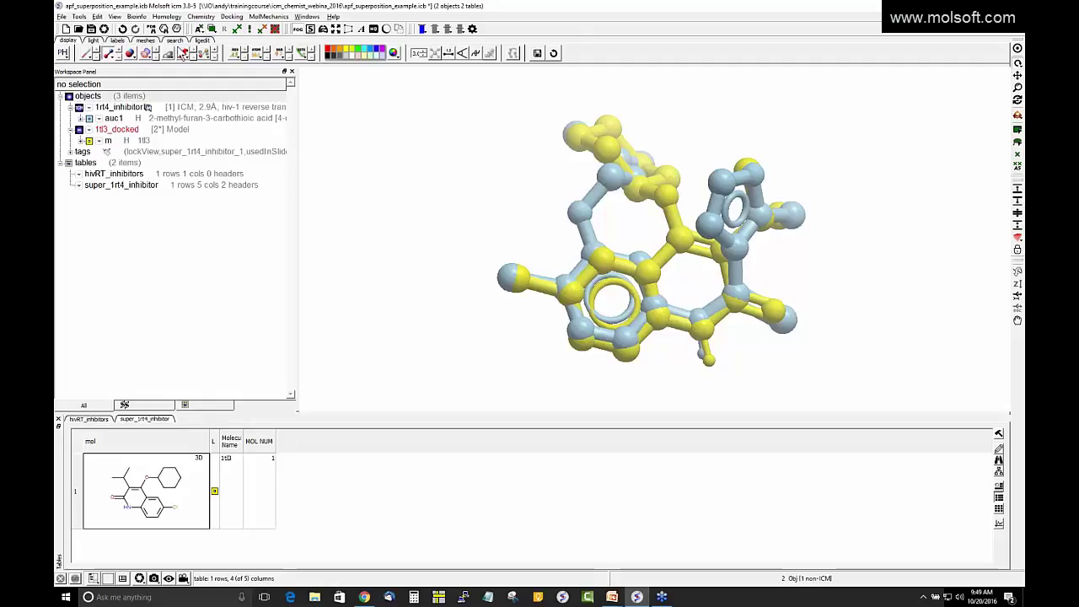
Step: Load the crystal structures 1rt4 and 1tl3 from the PDB using PDB Search
left_click(175, 40)
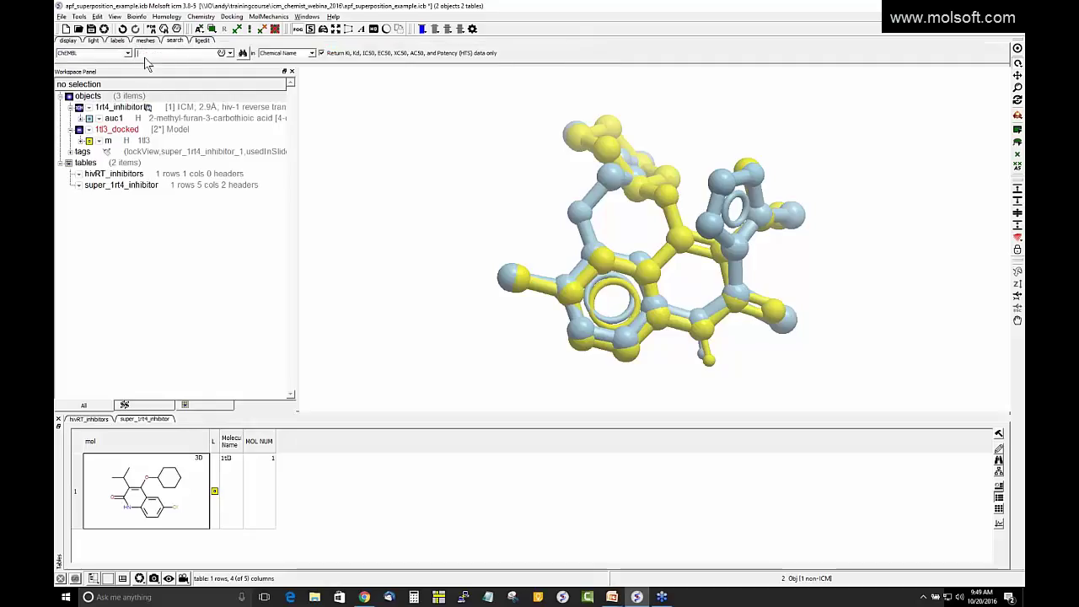
key("Return")
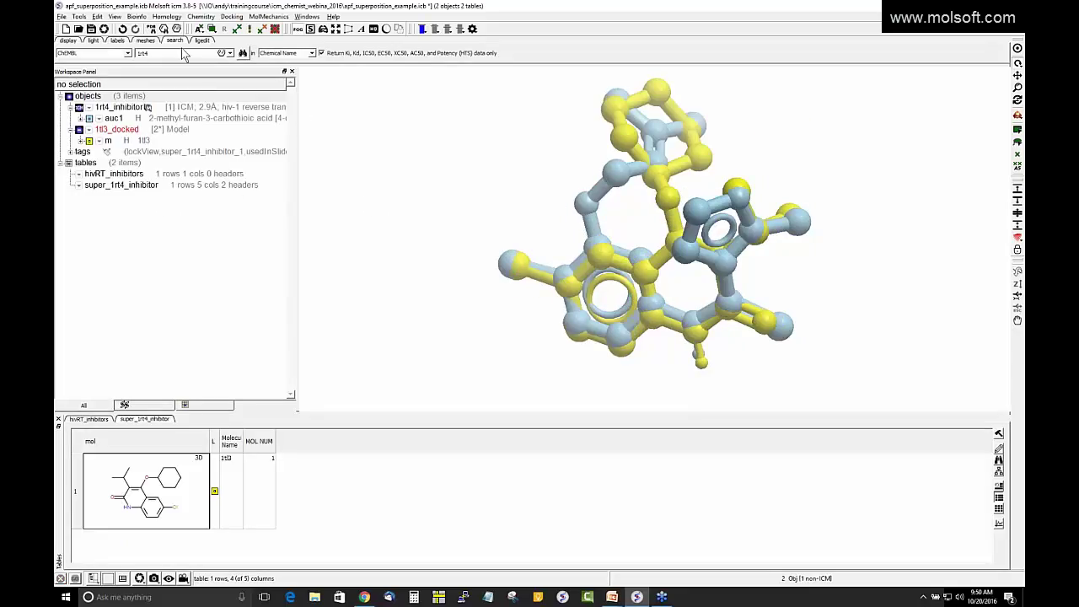
left_click(85, 55)
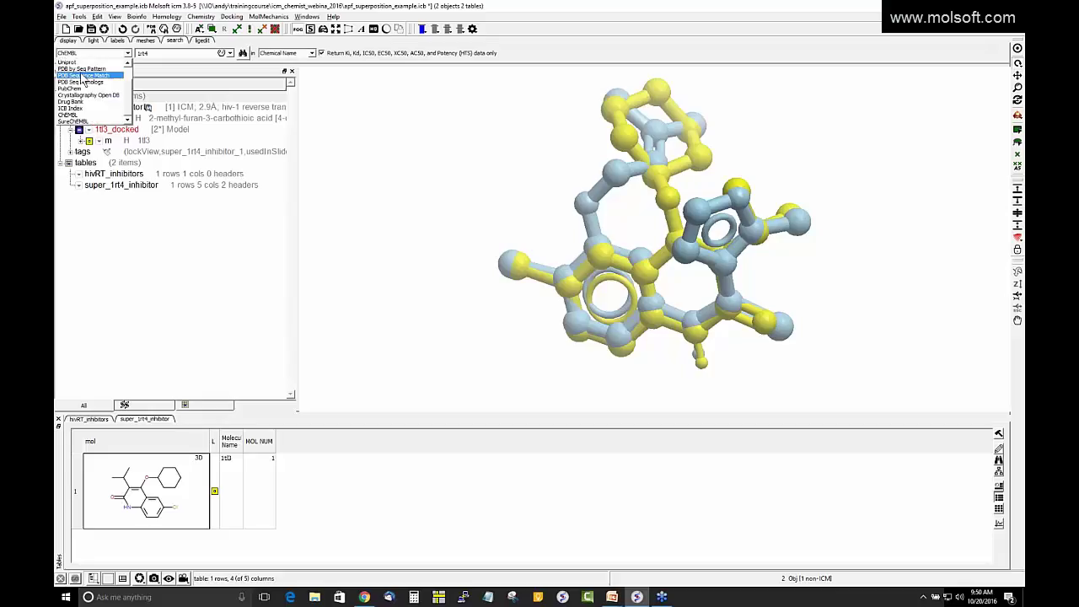
left_click(84, 62)
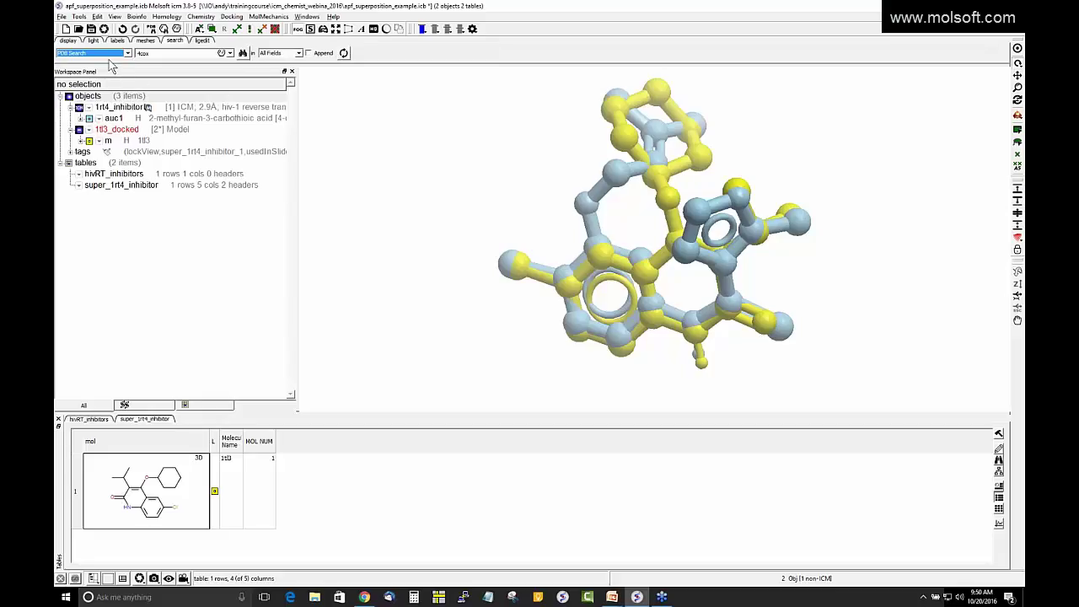
left_click(193, 52)
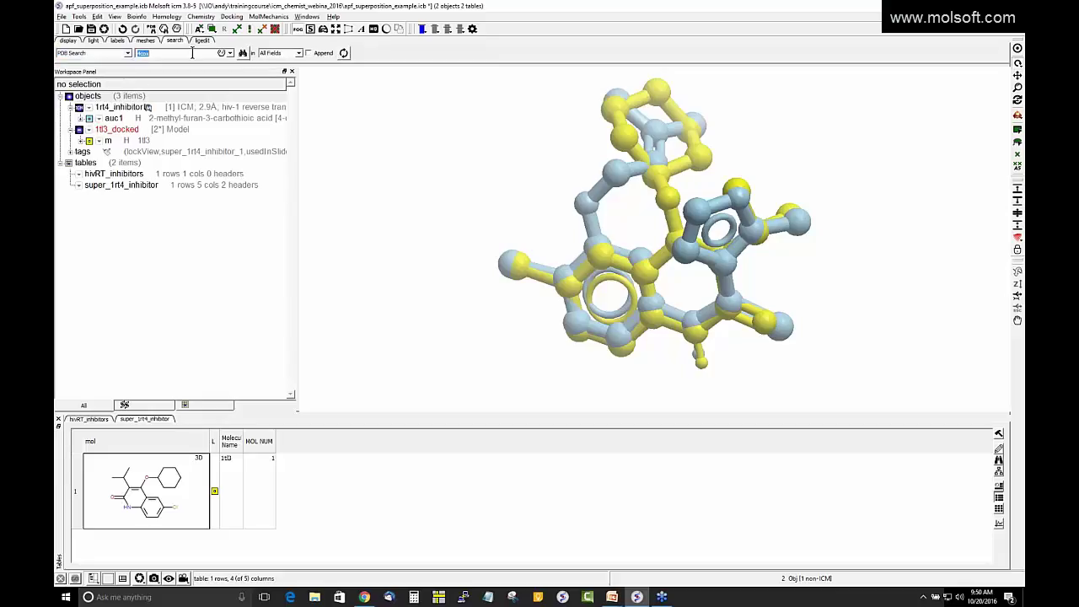
type("1rt4")
key("Return")
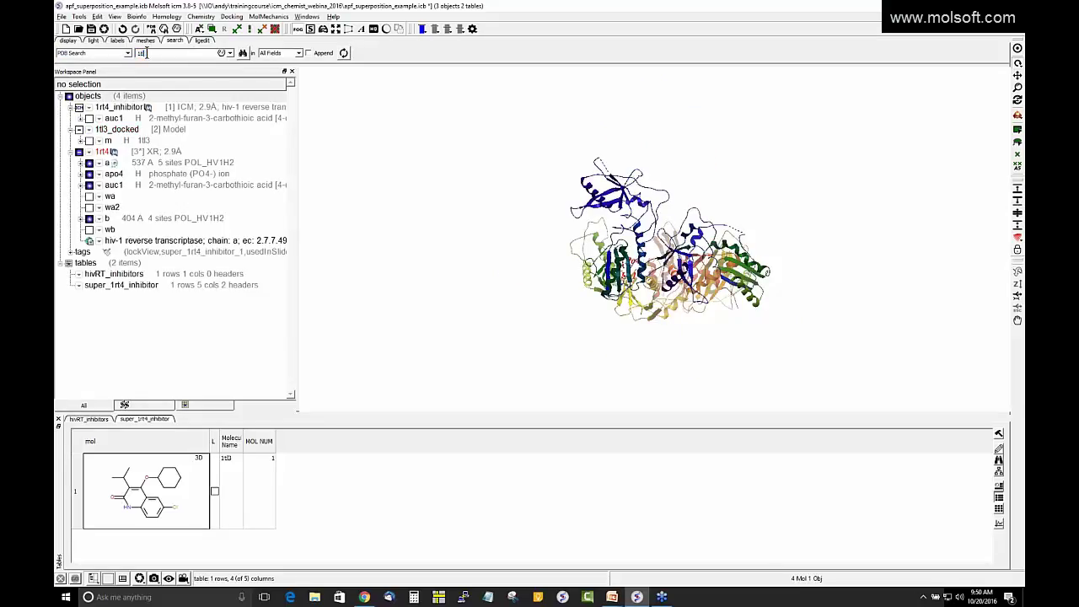
type("1tl3")
key("Return")
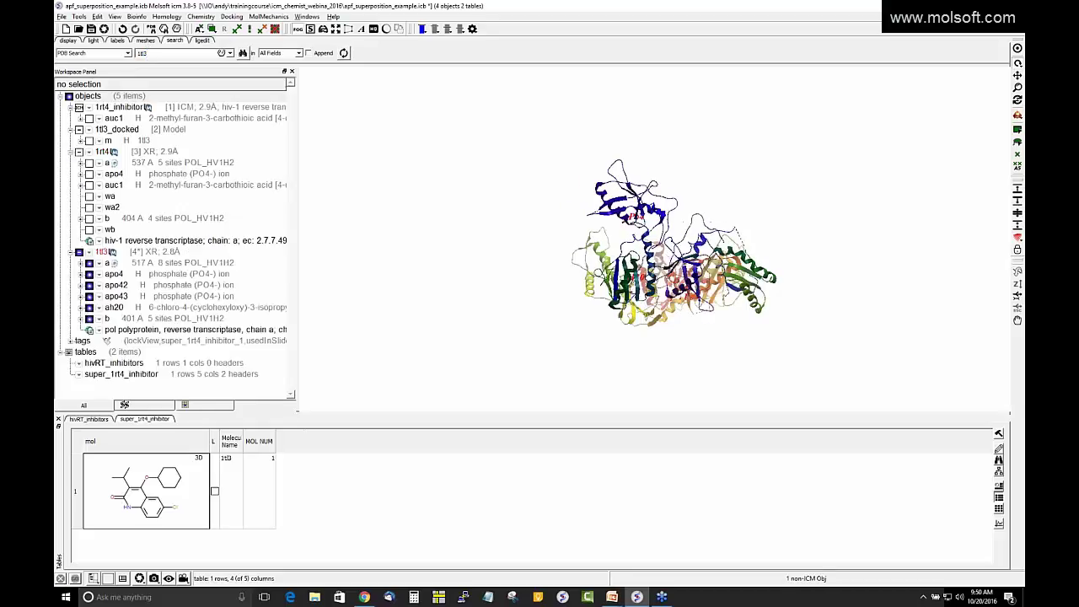
Step: Hide everything except chain a of 1rt4 and chain a of 1tl3
left_click(89, 152)
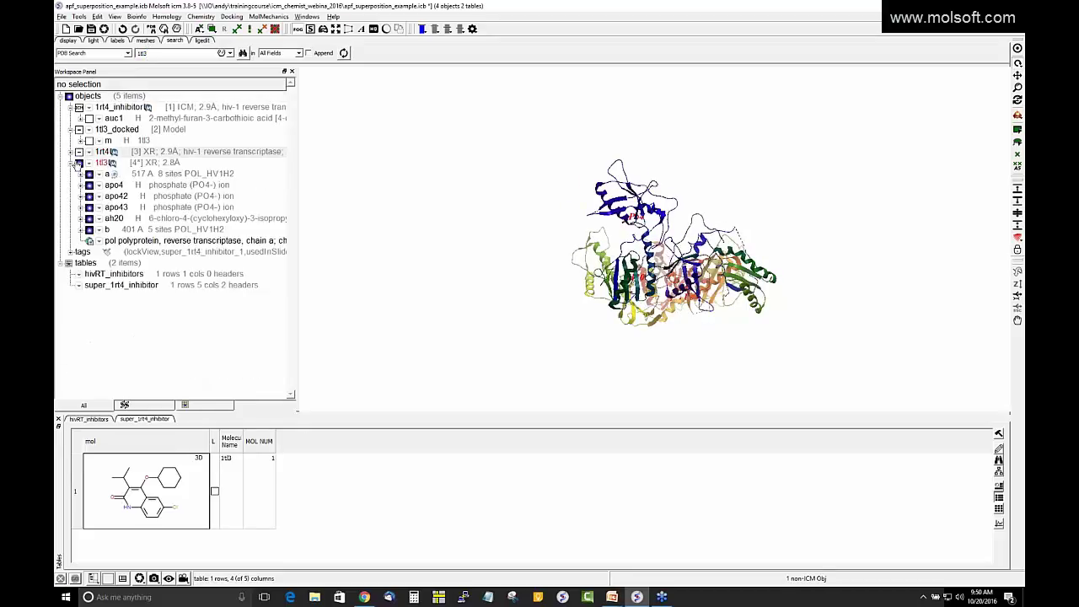
left_click(79, 162)
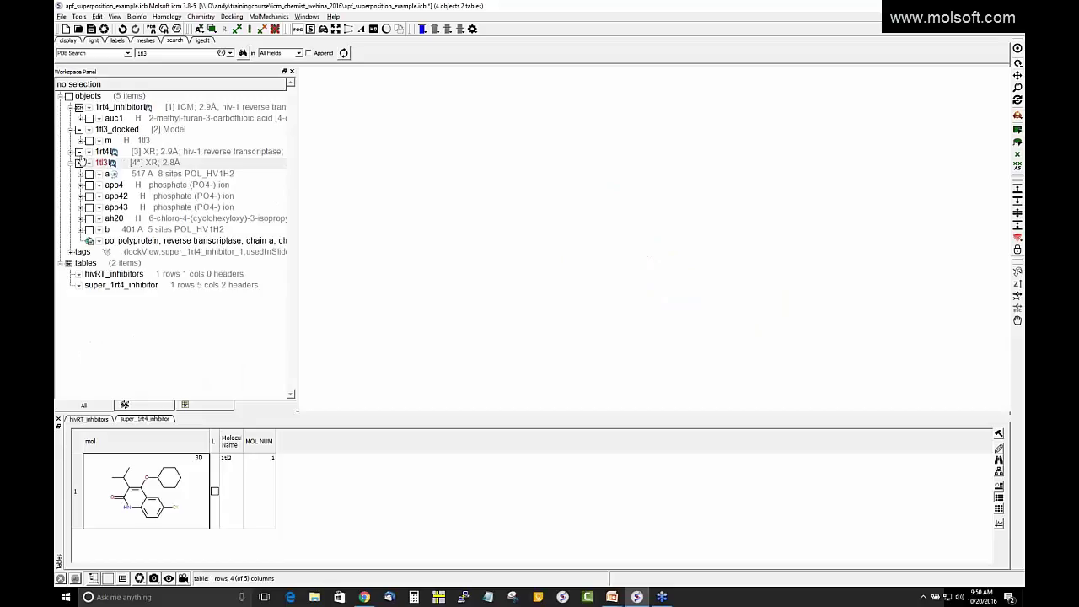
left_click(88, 151)
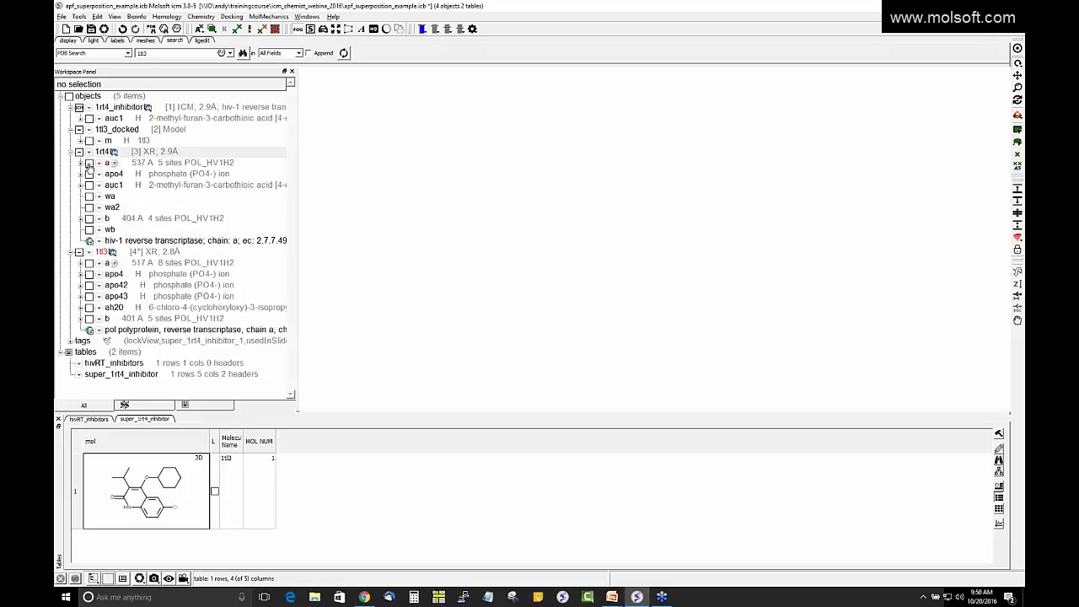
left_click(88, 163)
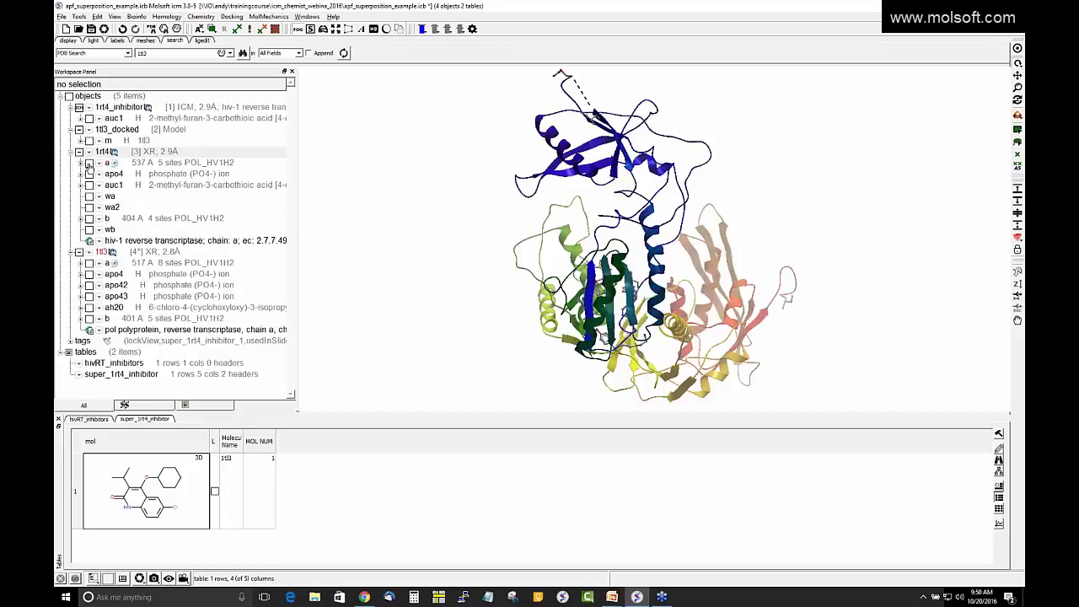
left_click(89, 263)
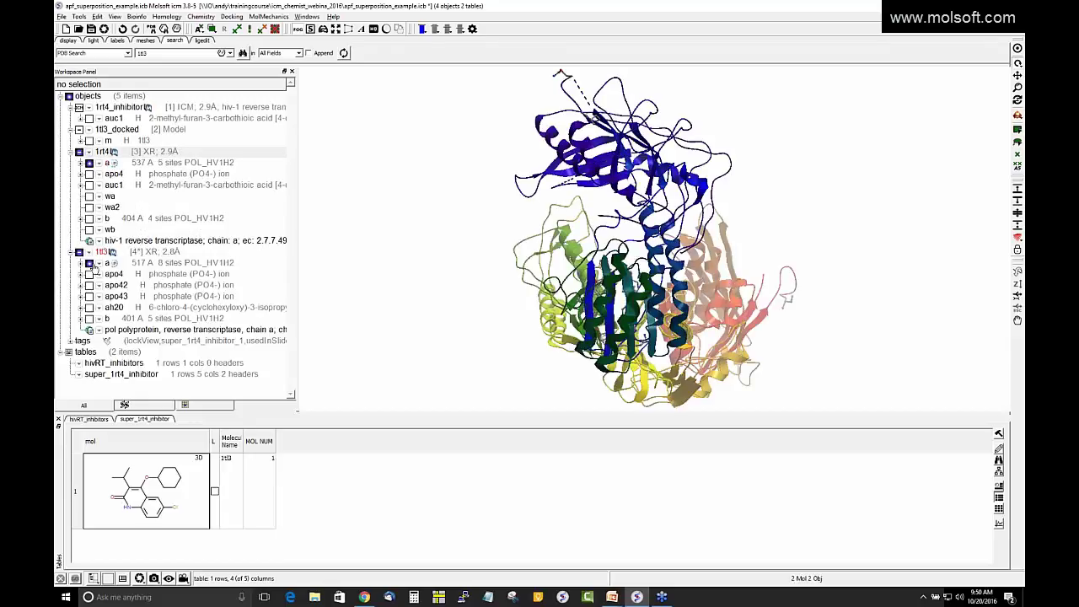
Step: Color the ribbons of the two displayed a chains so that each structure has its own color
left_click(67, 40)
left_click(184, 55)
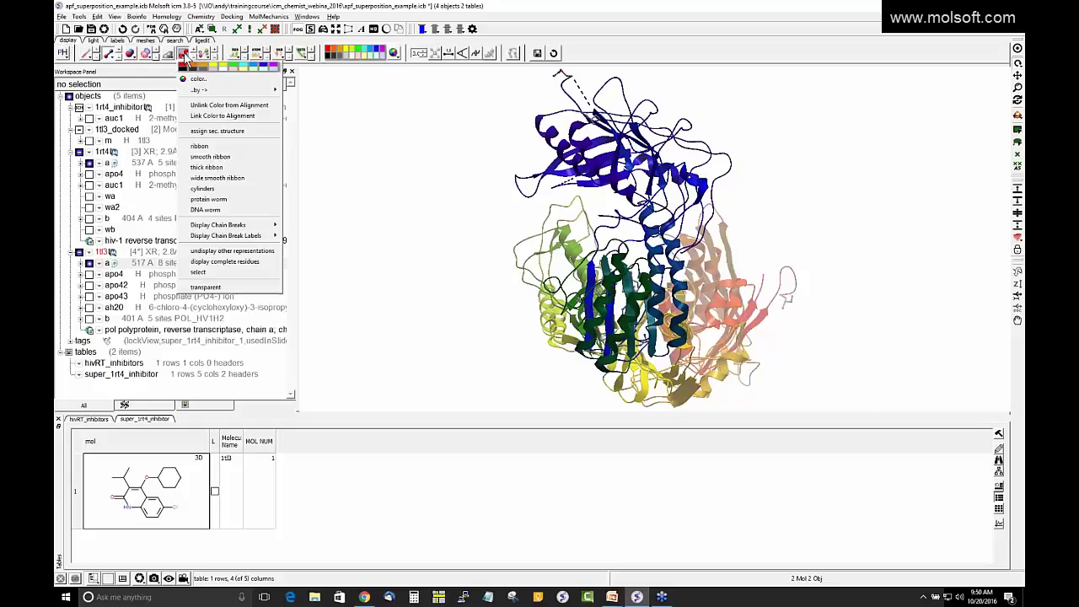
mouse_move(207, 79)
left_click(308, 140)
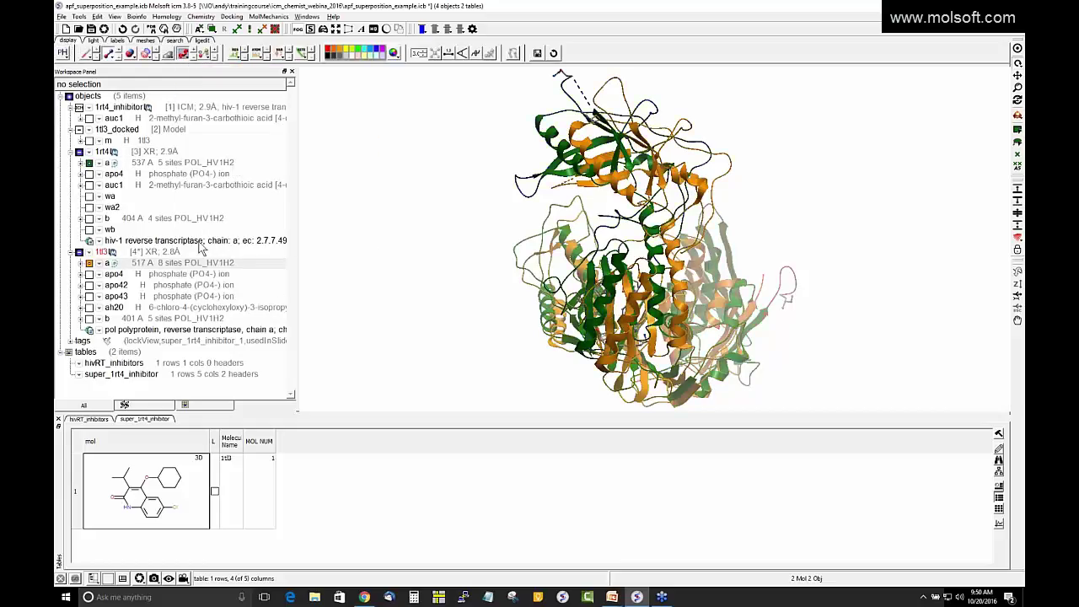
Step: Superimpose chain a of 1tl3 onto chain a of 1rt4, keeping 1rt4 as the static object
left_click(139, 265)
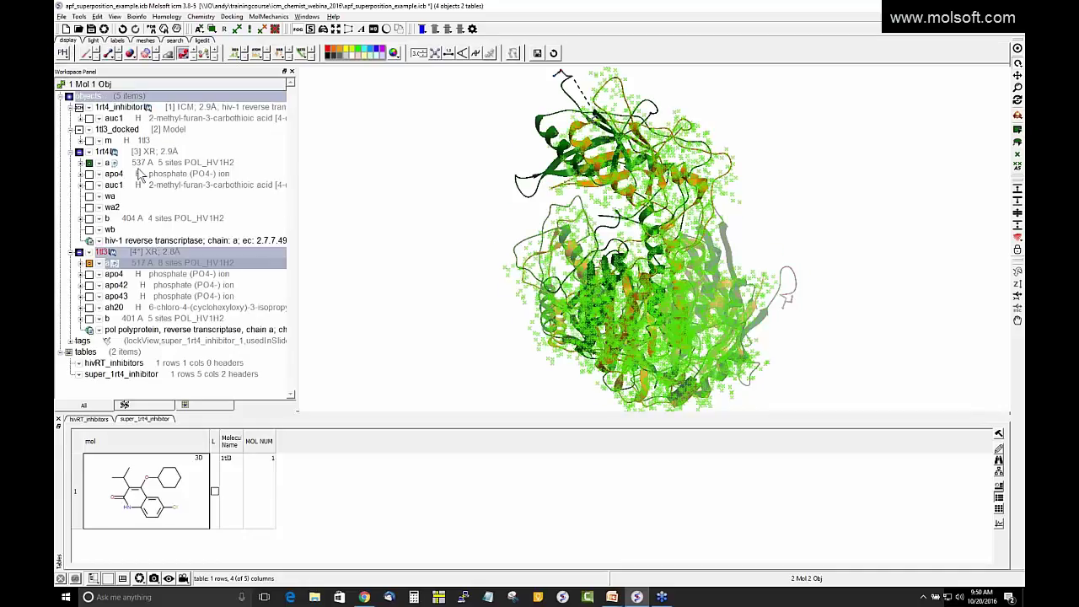
left_click(139, 163, "ctrl")
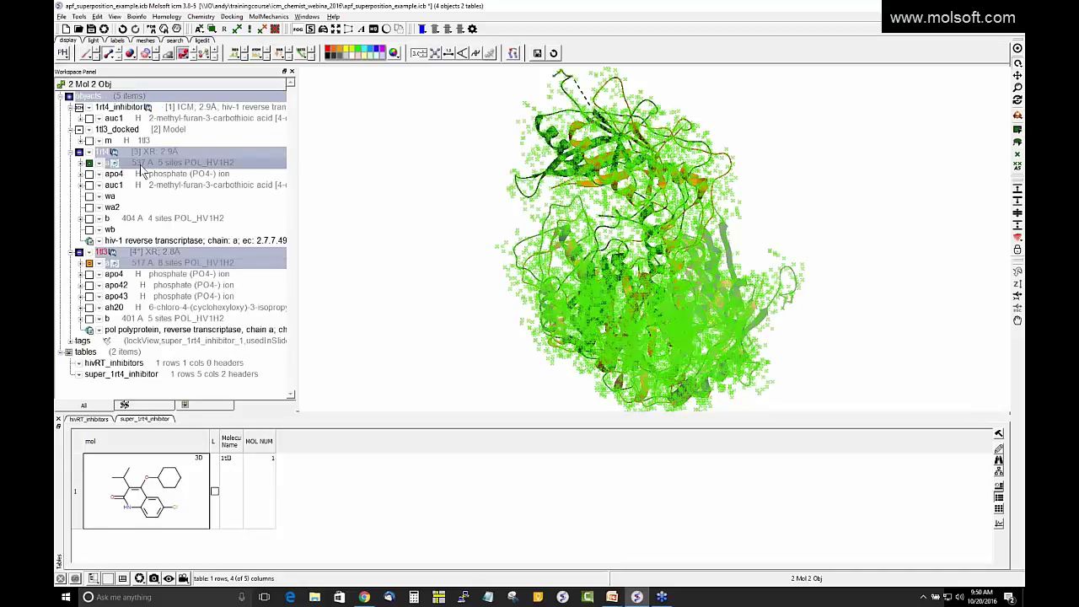
left_click(513, 53)
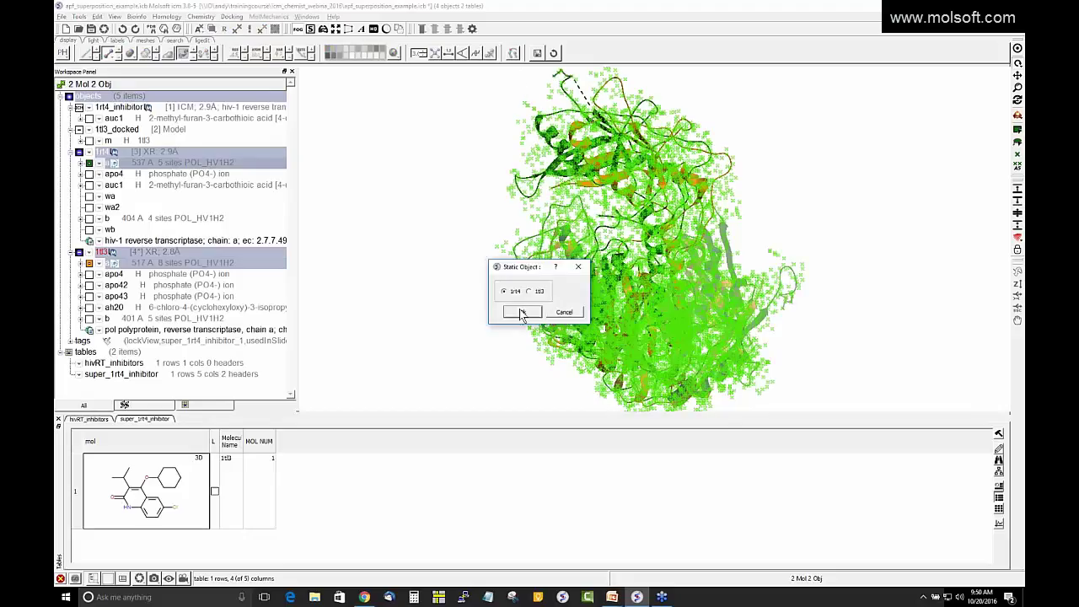
left_click(521, 312)
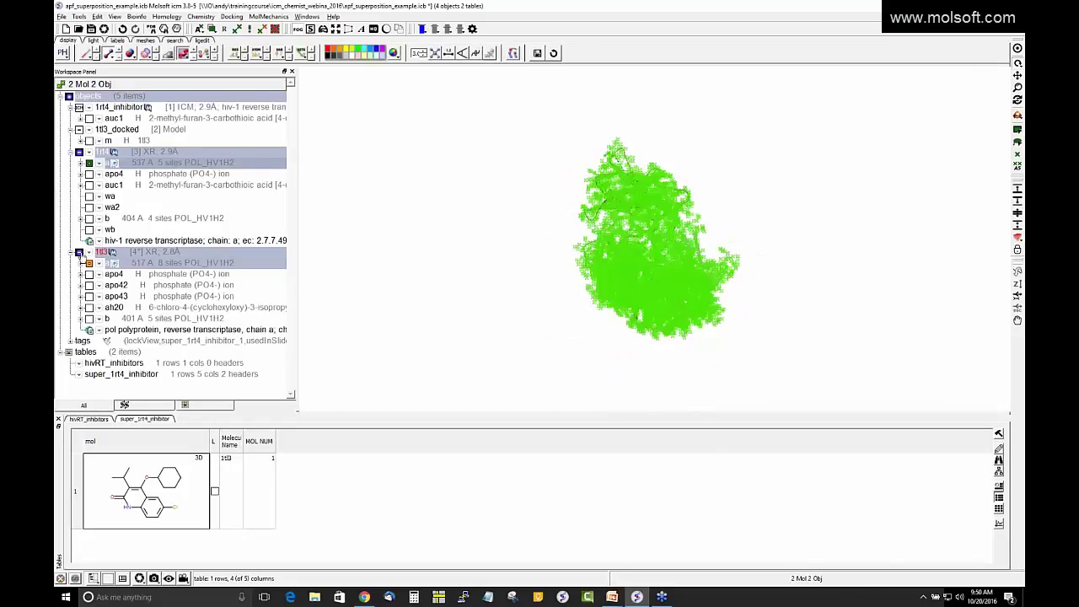
Step: Hide the protein chains and display the 1tl3 crystal ligand ah20 together with the 1tl3_docked ligand to compare their poses
left_click(88, 263)
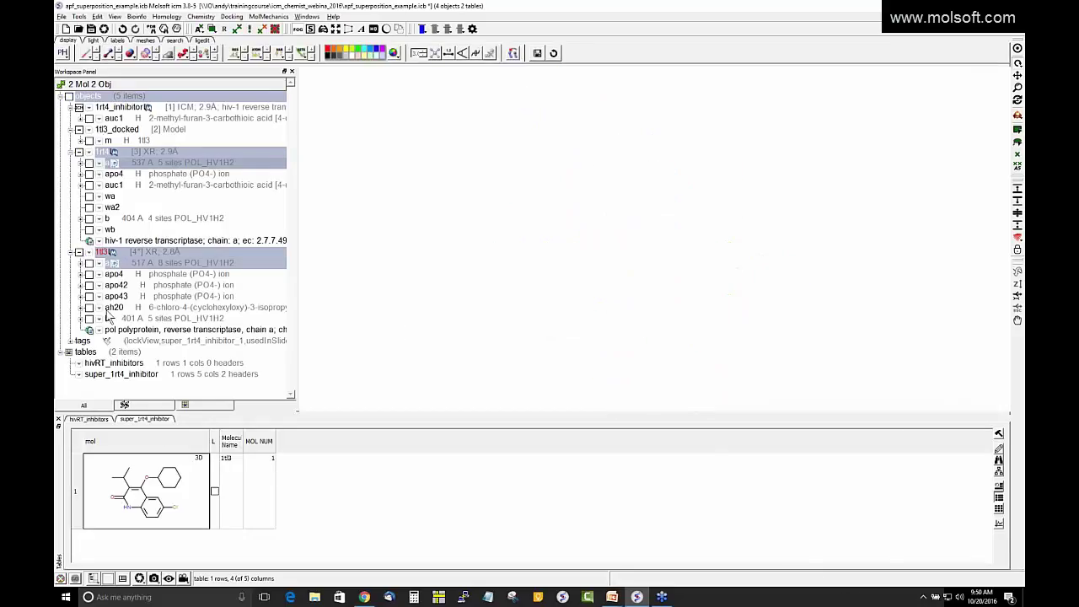
left_click(77, 420)
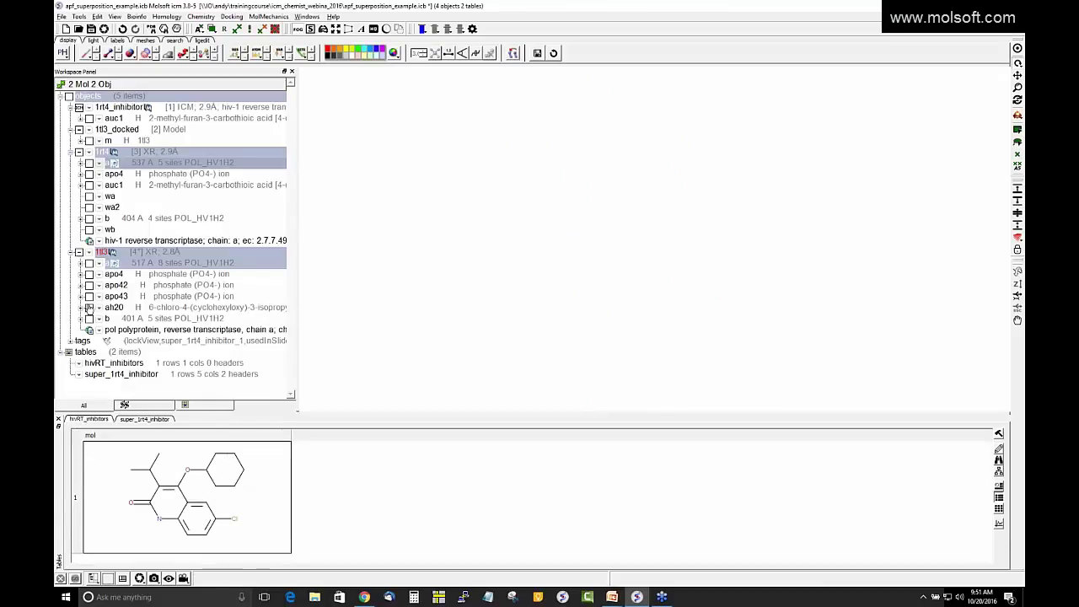
left_click(89, 308)
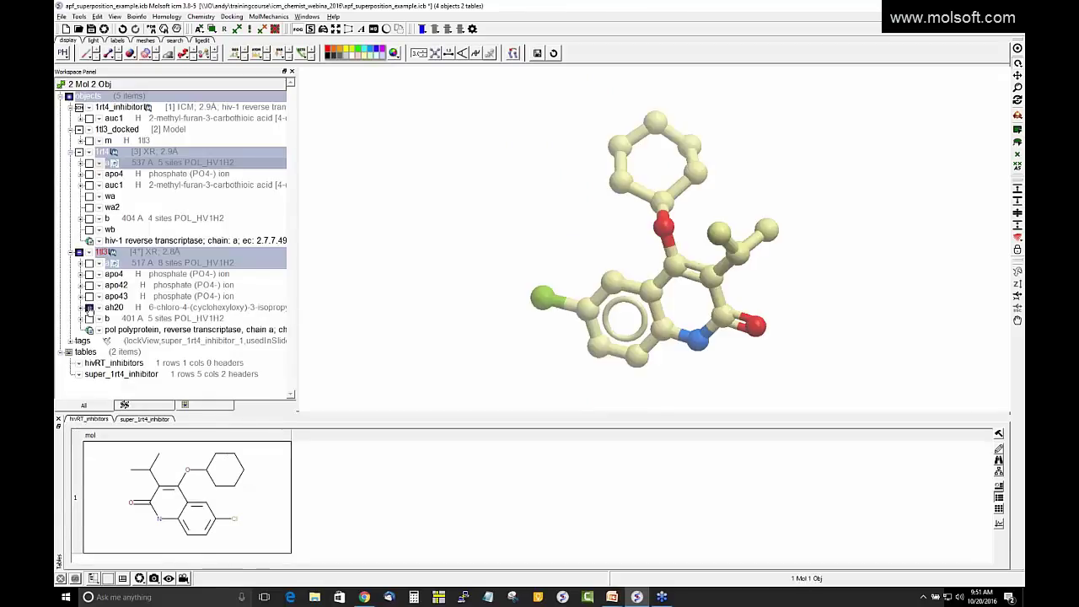
left_click(89, 141)
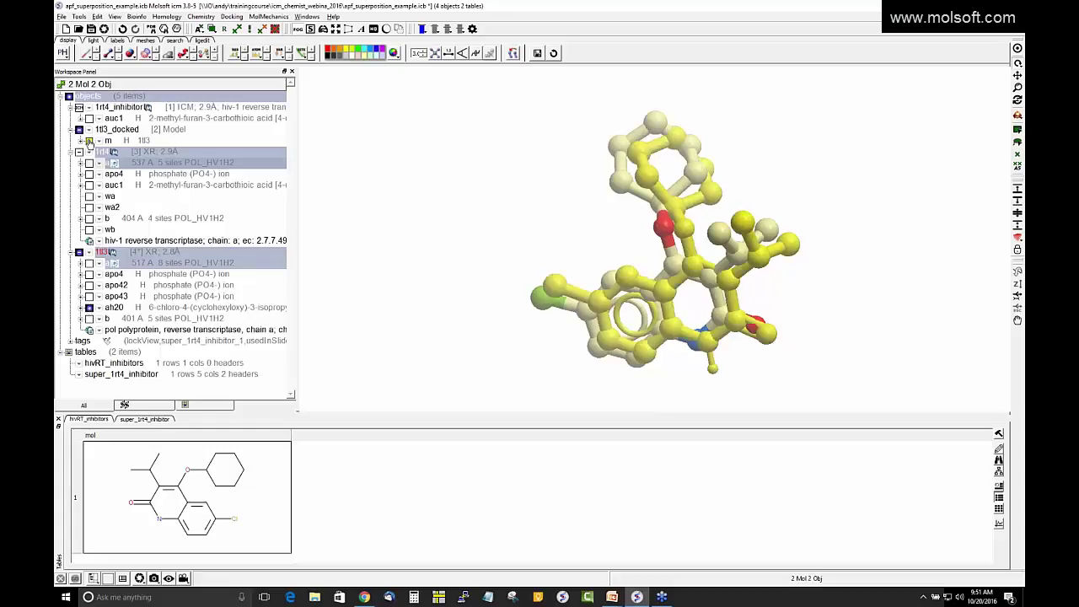
mouse_move(578, 253)
left_mouse_down()
mouse_move(530, 222)
mouse_move(540, 188)
mouse_move(593, 345)
mouse_move(591, 250)
left_mouse_up()
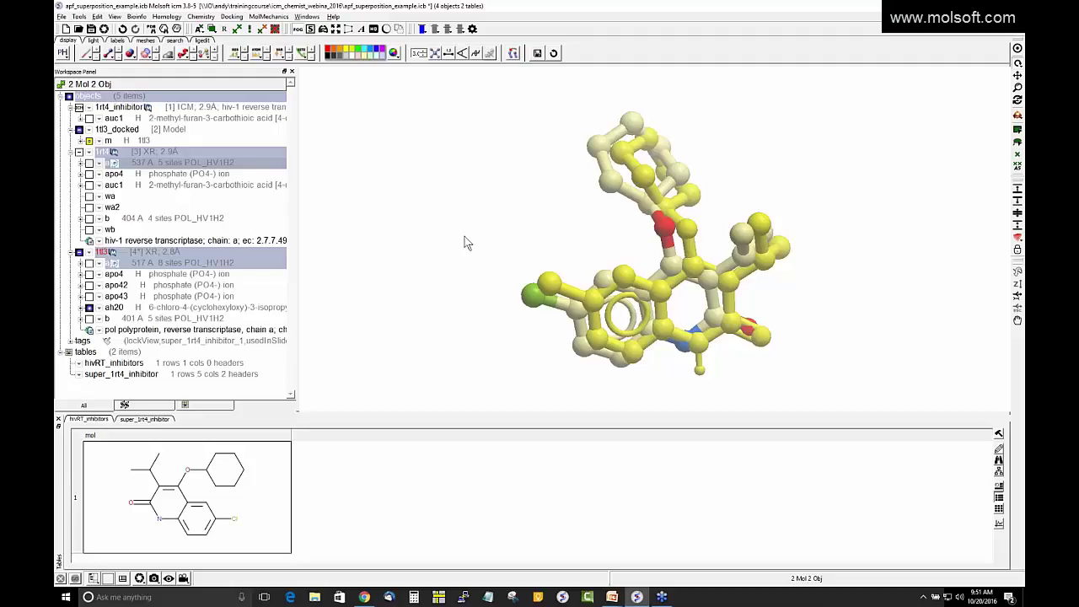
left_click_drag(465, 245, 558, 248)
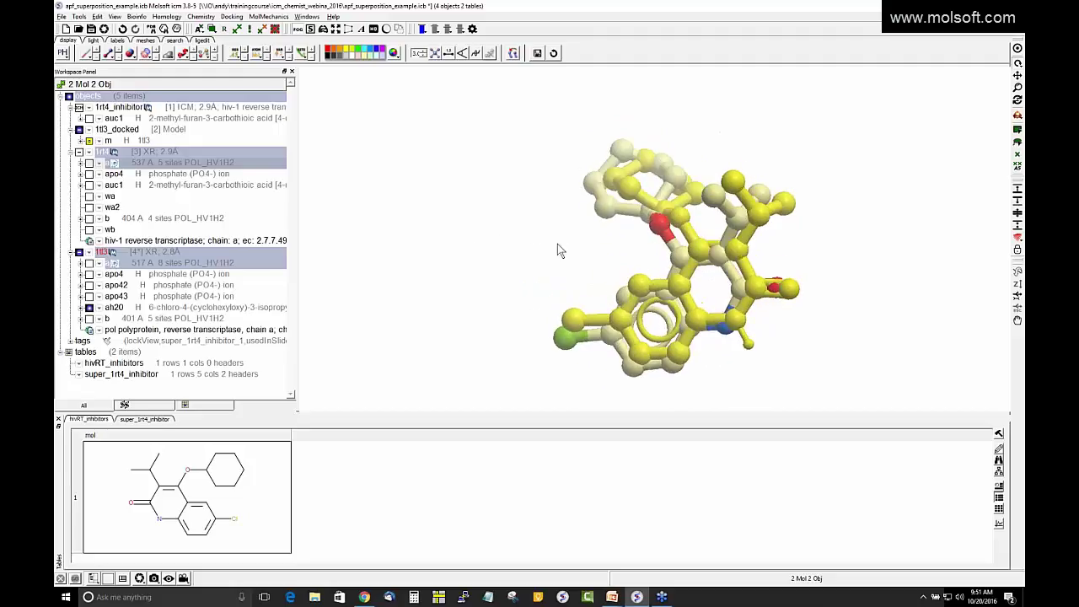
Step: Clear the selection and color the sticks of the crystal and docked ligands by atom type
left_click(118, 56)
mouse_move(168, 101)
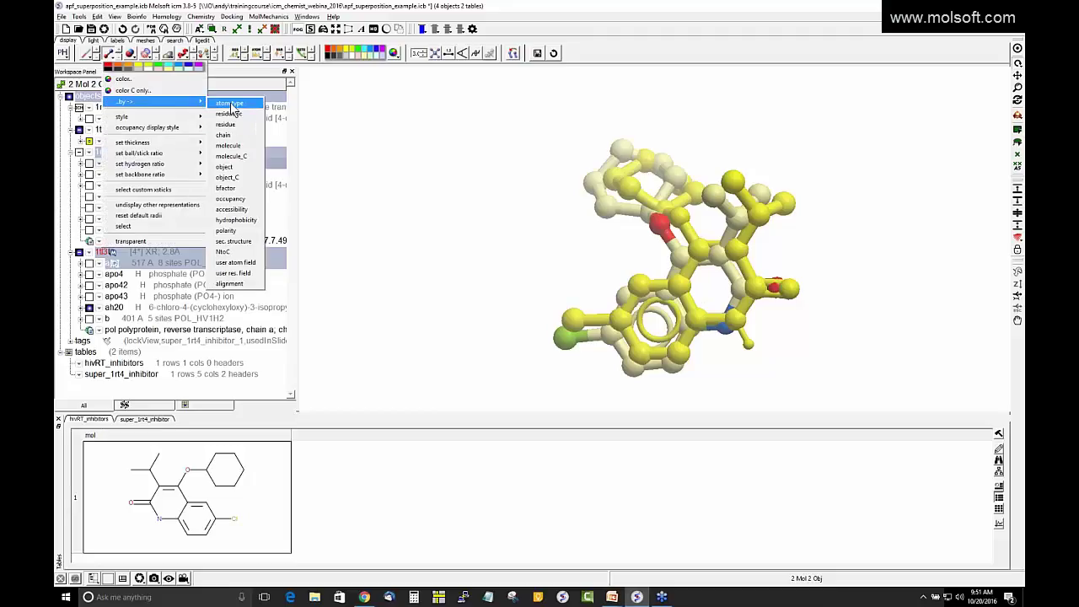
left_click(231, 104)
left_click(408, 192)
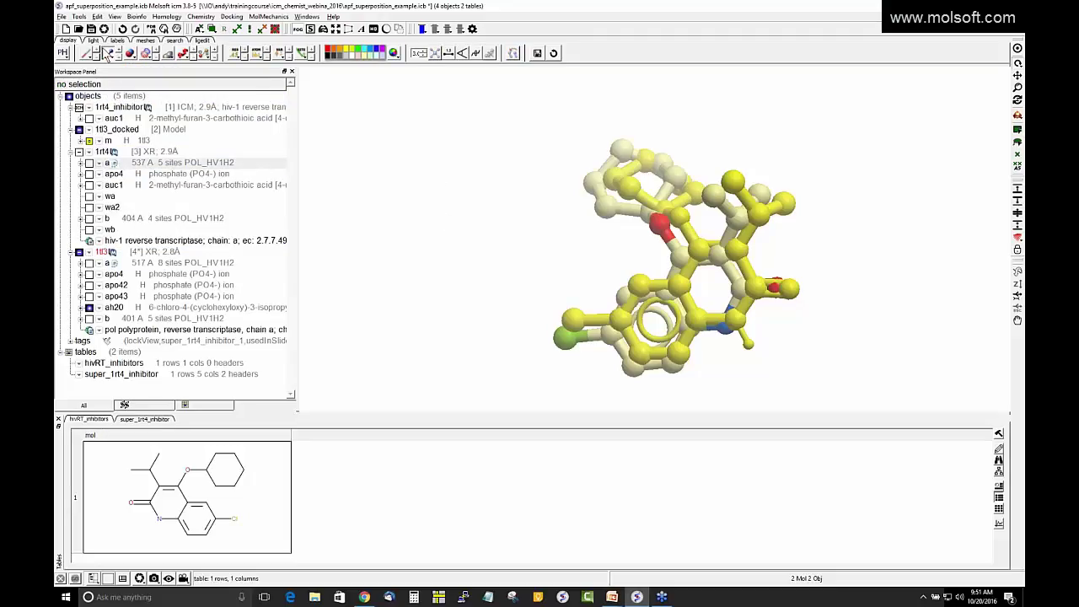
left_click(108, 54)
mouse_move(152, 101)
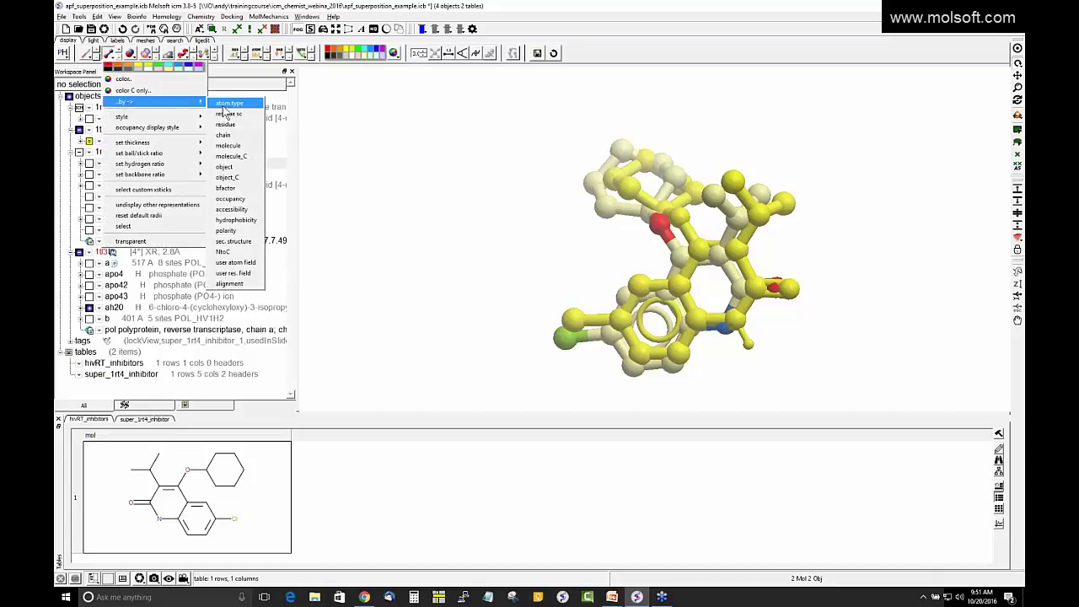
left_click(235, 103)
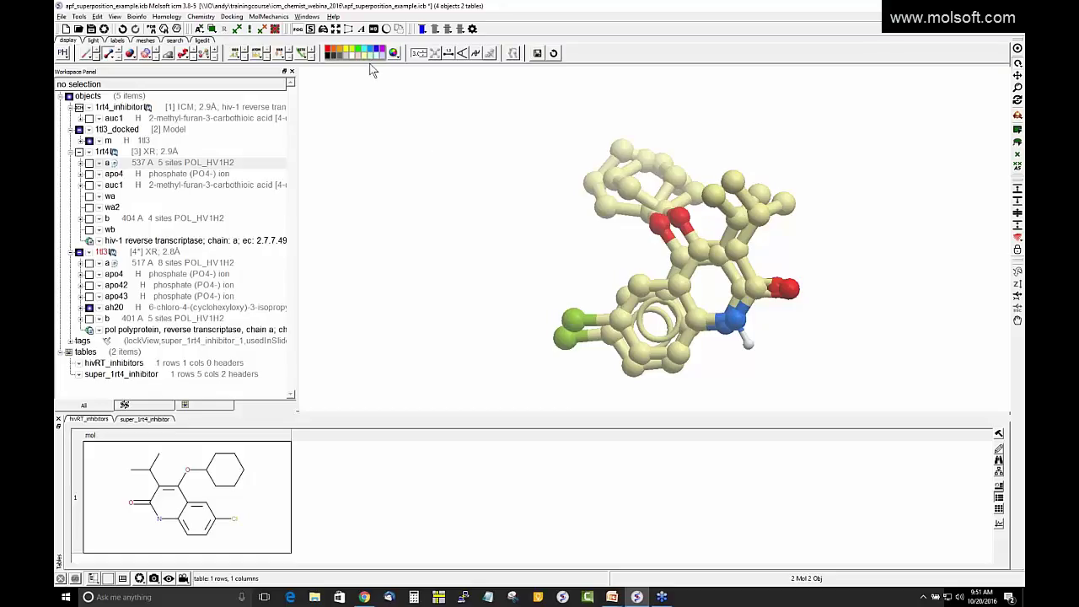
scroll(357, 194, "up", 2)
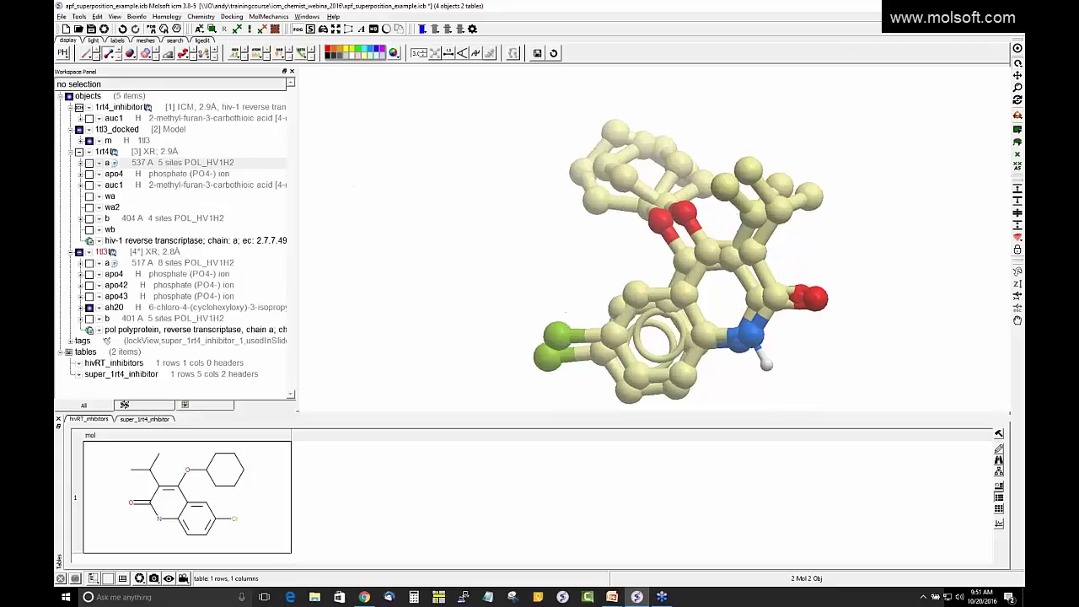
Step: Delete all loaded objects and tables from the session
left_click(98, 16)
left_click(101, 40)
left_click(514, 310)
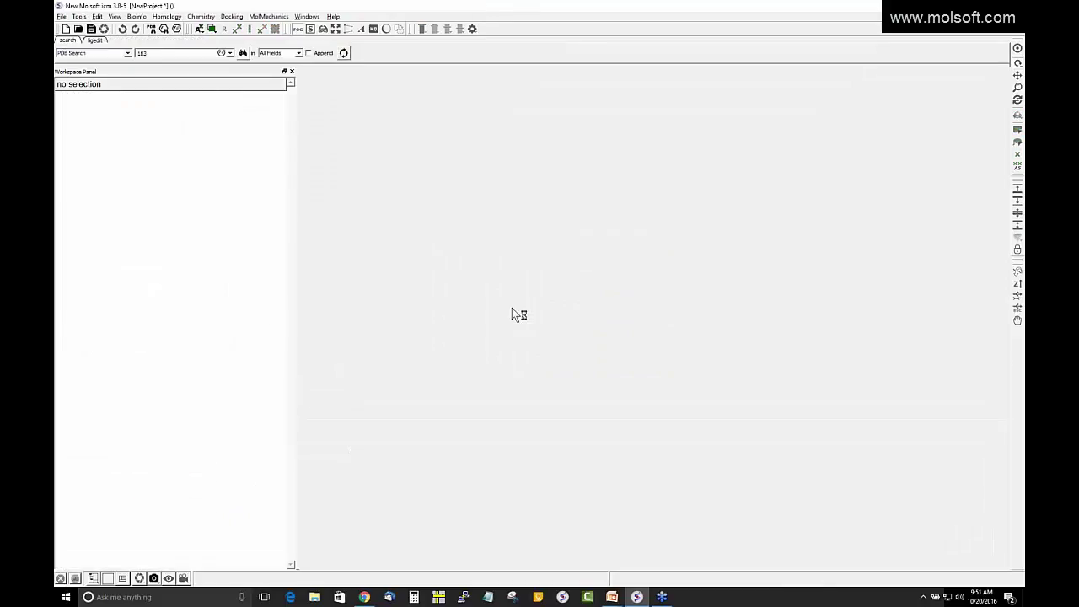
Step: Open learn_predict_3D_apf_max_results.icb from the icm_chemist_webina_2016 folder, close the terminal, and show the training_set_3D table
left_click(62, 16)
mouse_move(101, 243)
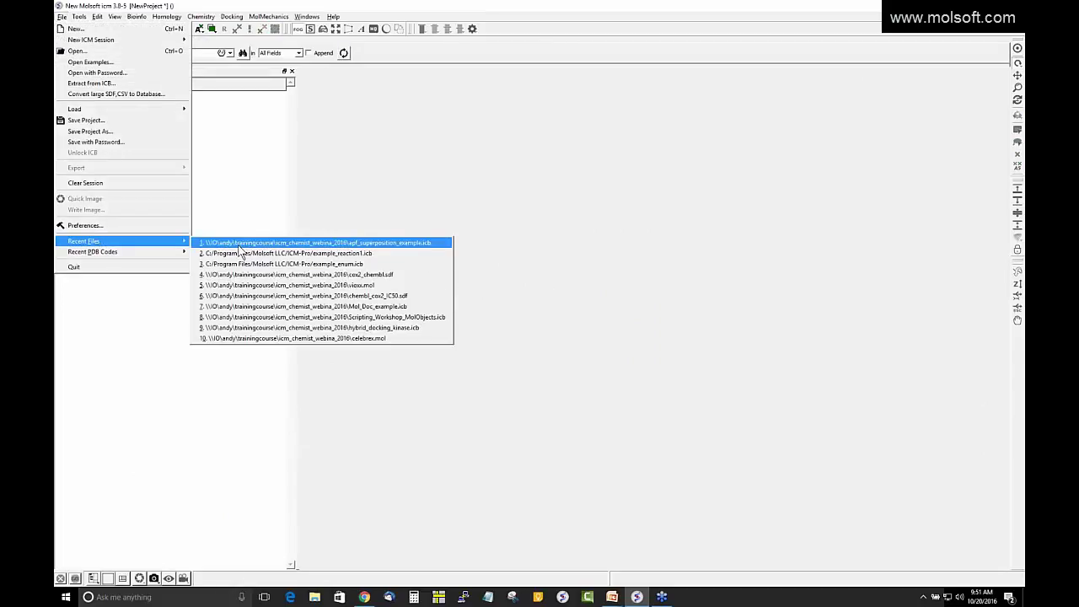
left_click(139, 52)
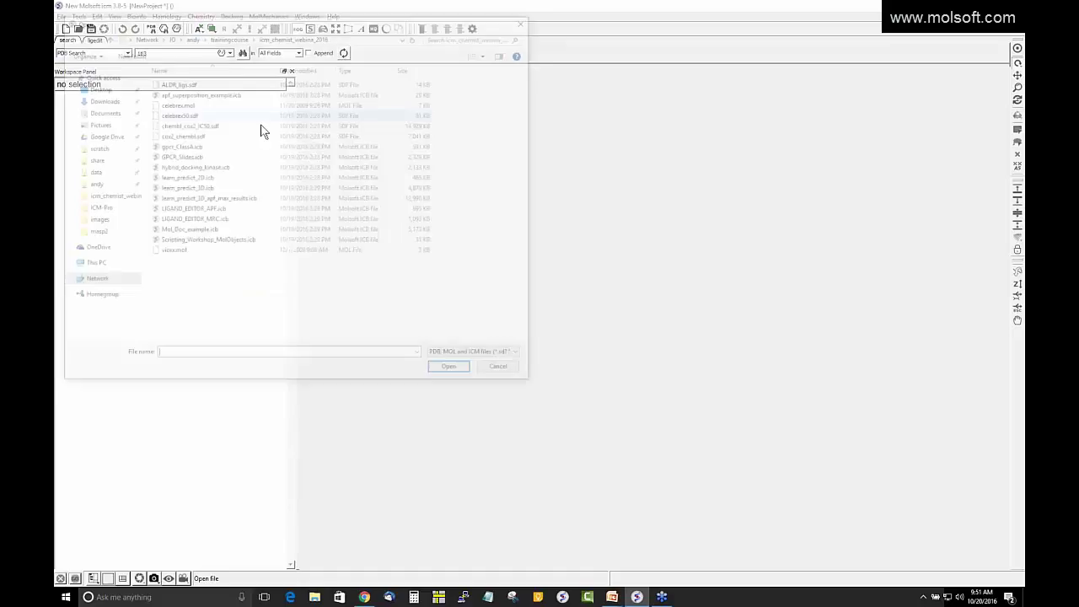
left_click(202, 199)
double_click(202, 199)
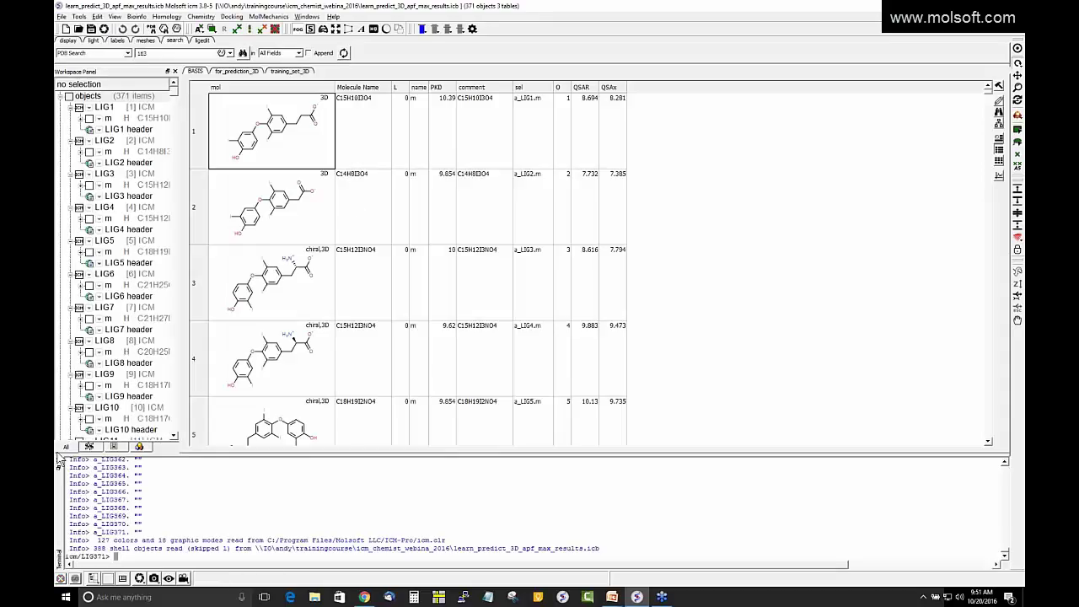
left_click(58, 459)
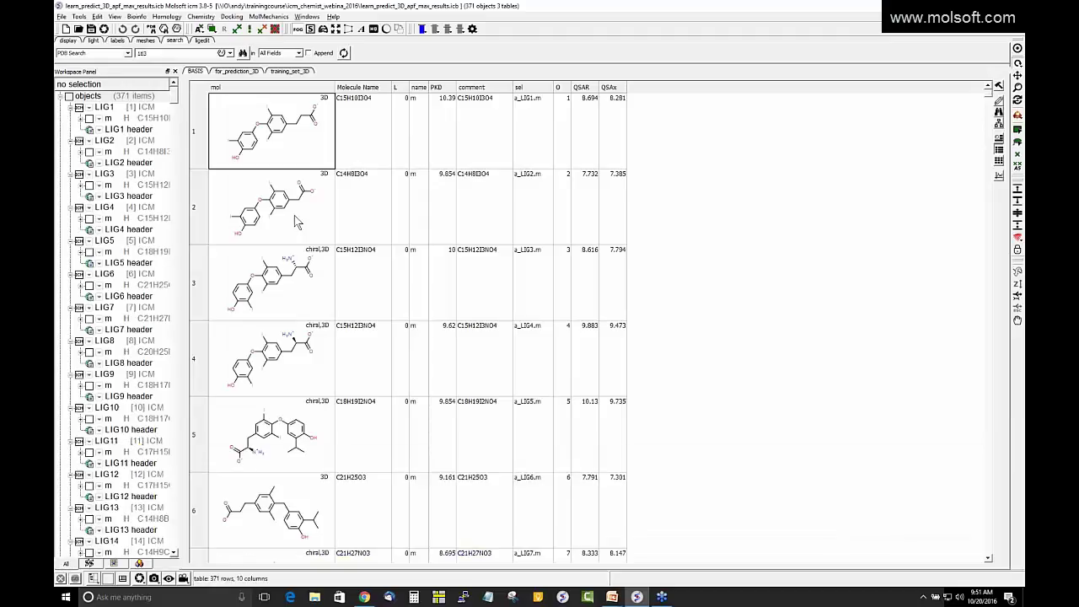
left_click(289, 72)
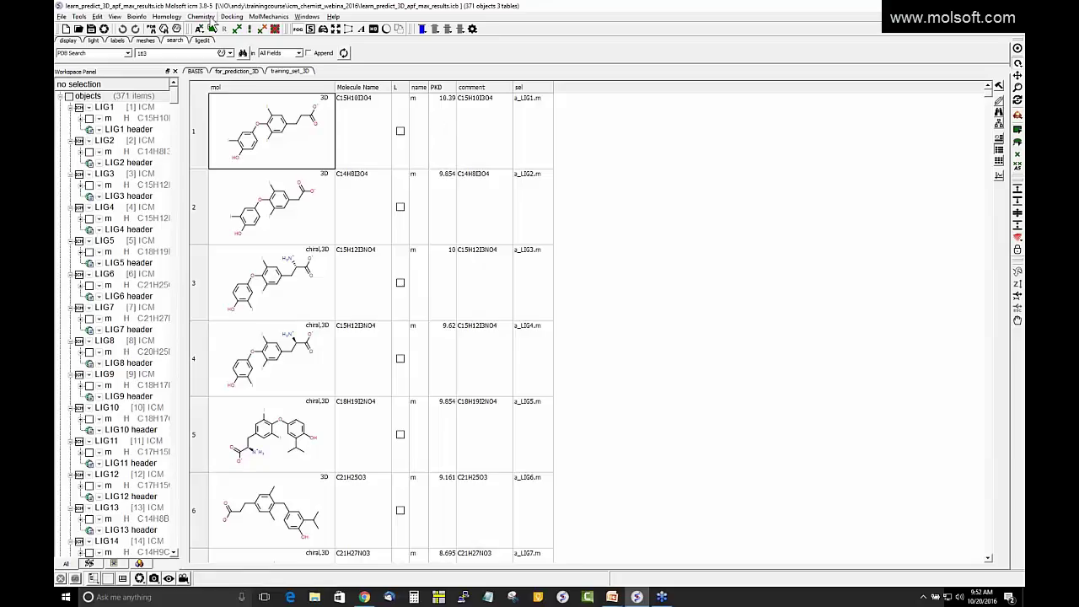
Step: Open the prediction model builder for training_set_3D, review the available learning algorithms, and close it without building a model
left_click(204, 18)
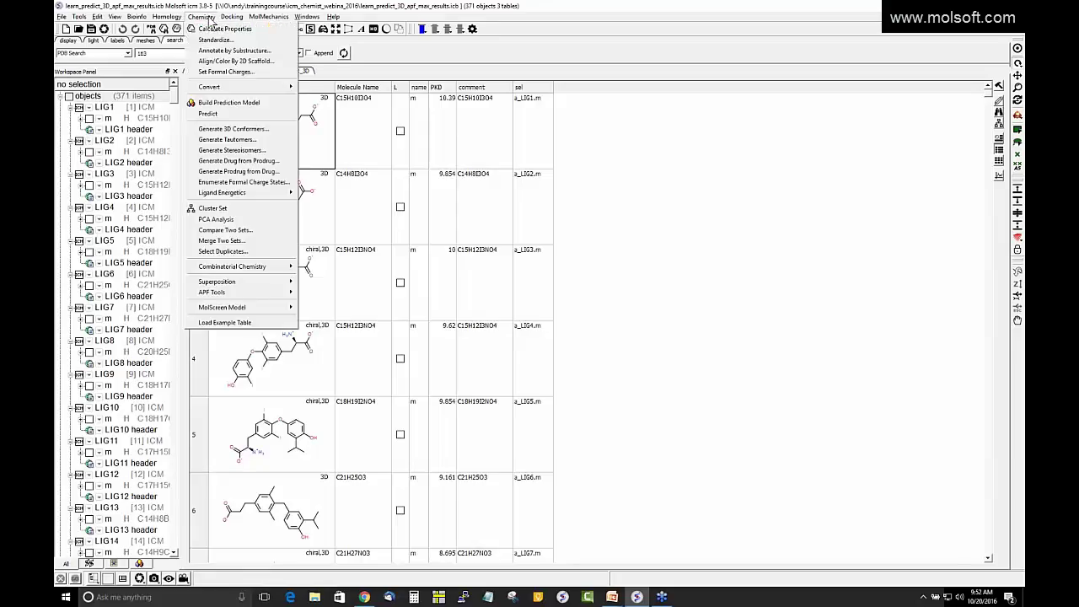
left_click(218, 103)
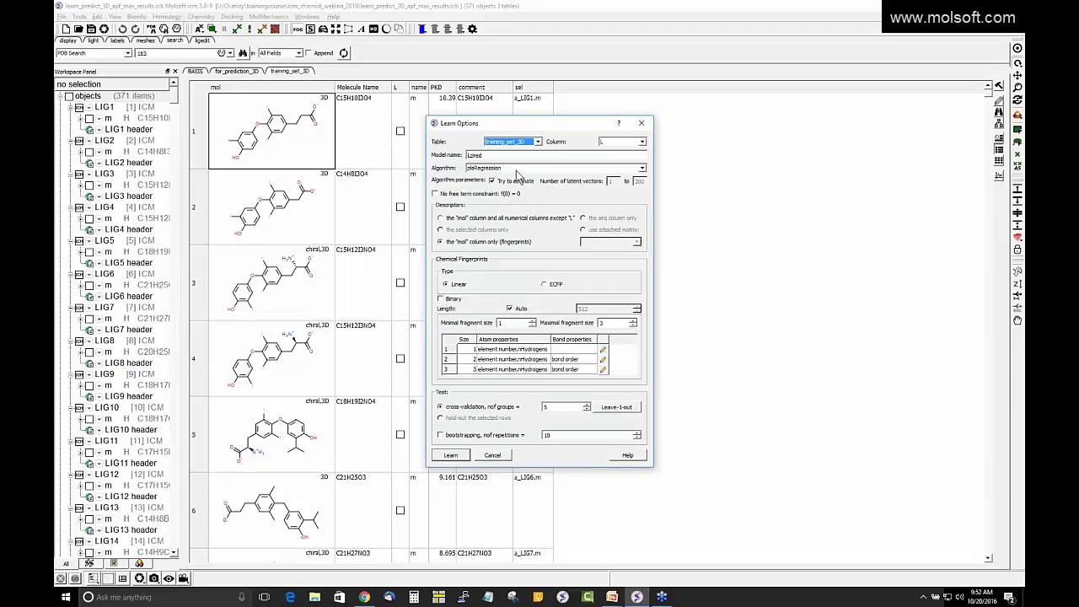
left_click(484, 169)
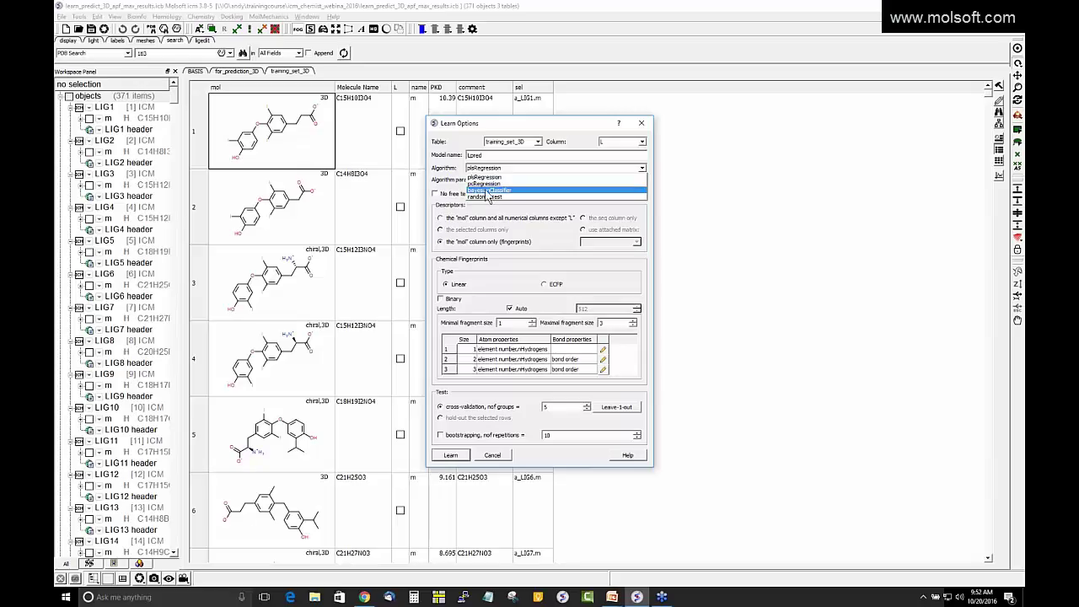
left_click(533, 229)
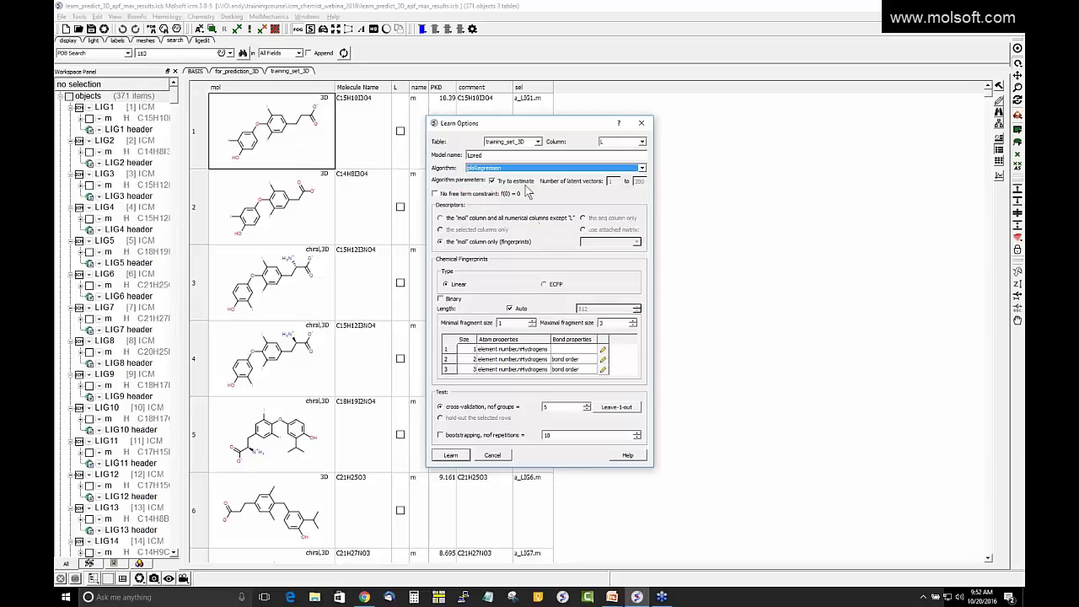
left_click(641, 123)
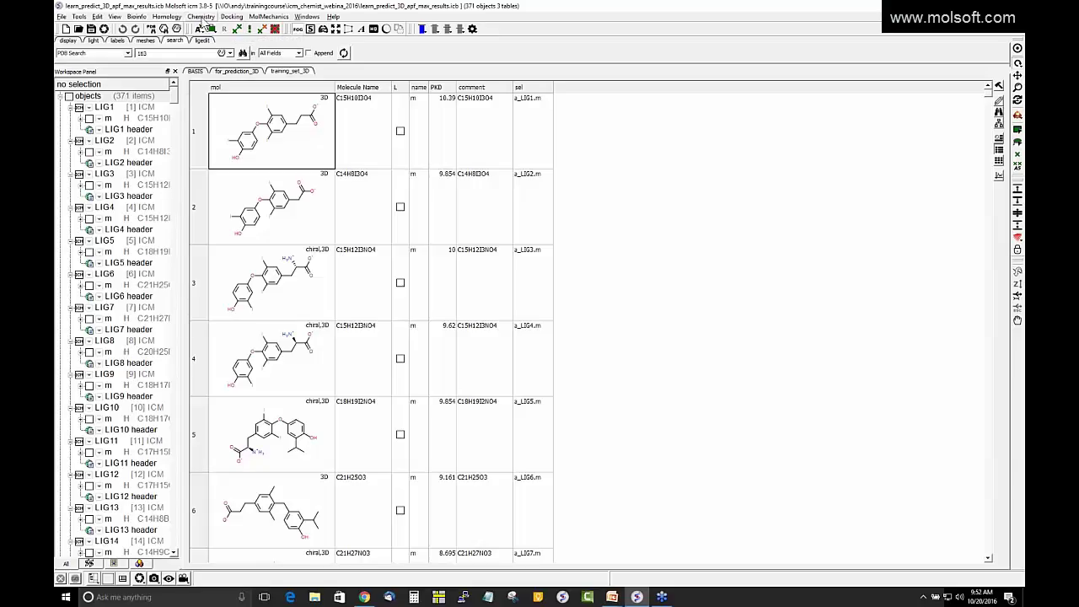
left_click(201, 17)
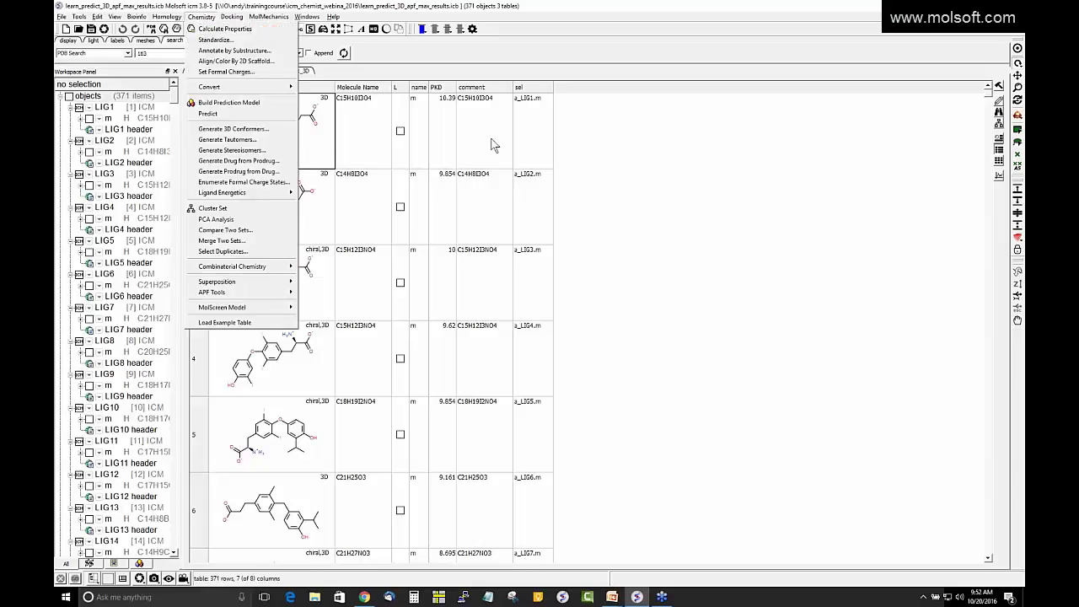
left_click(604, 166)
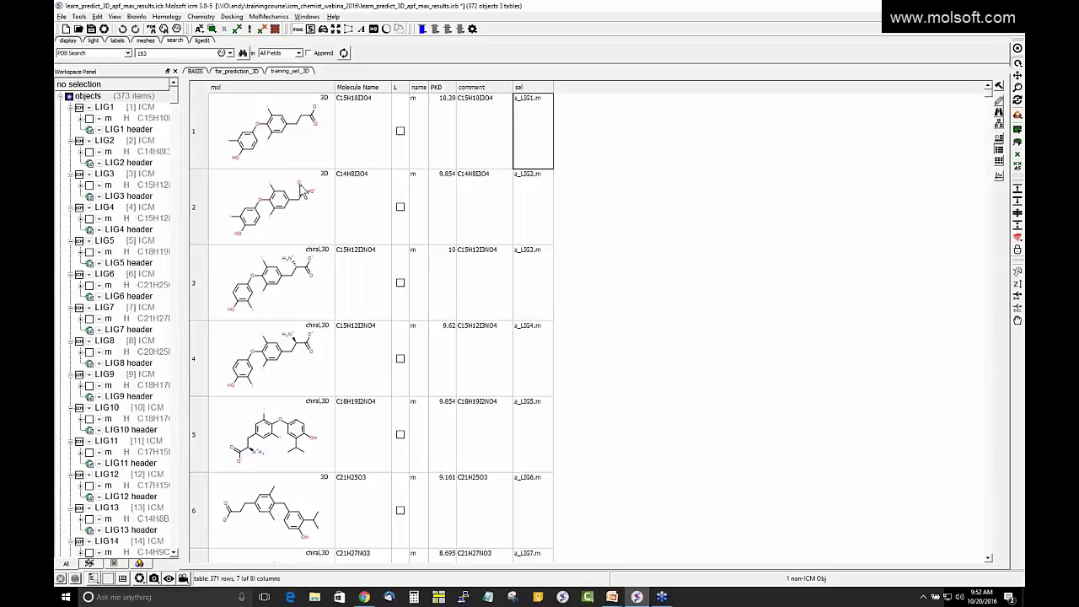
Step: Display all ligand objects as wire in the 3D graphics and restore the default window layout
left_click(69, 96)
right_click(69, 96)
left_click(82, 104)
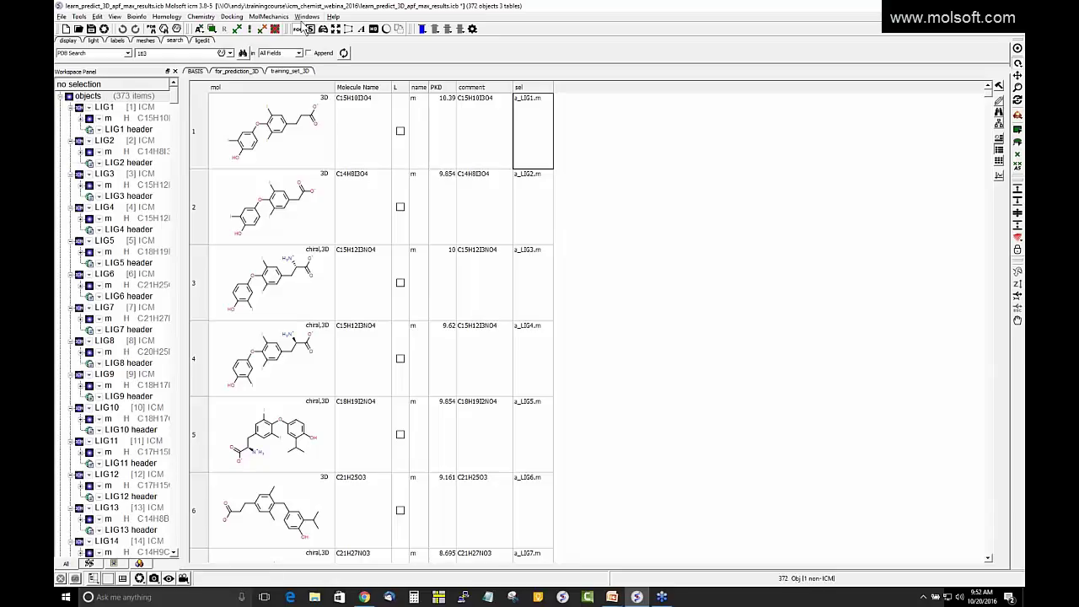
left_click(306, 16)
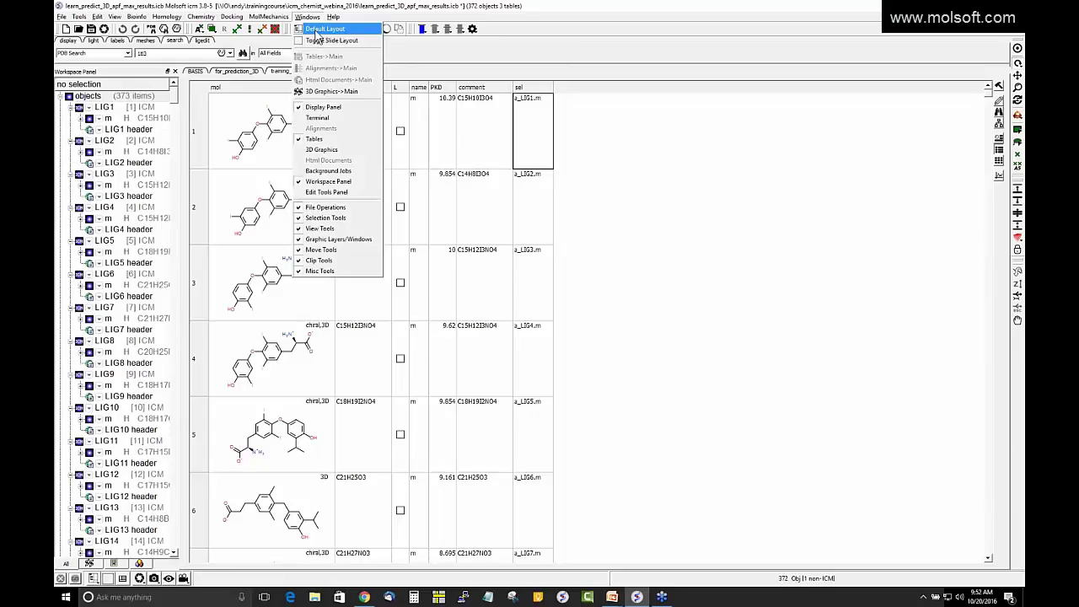
left_click(321, 29)
left_click_drag(468, 246, 453, 313)
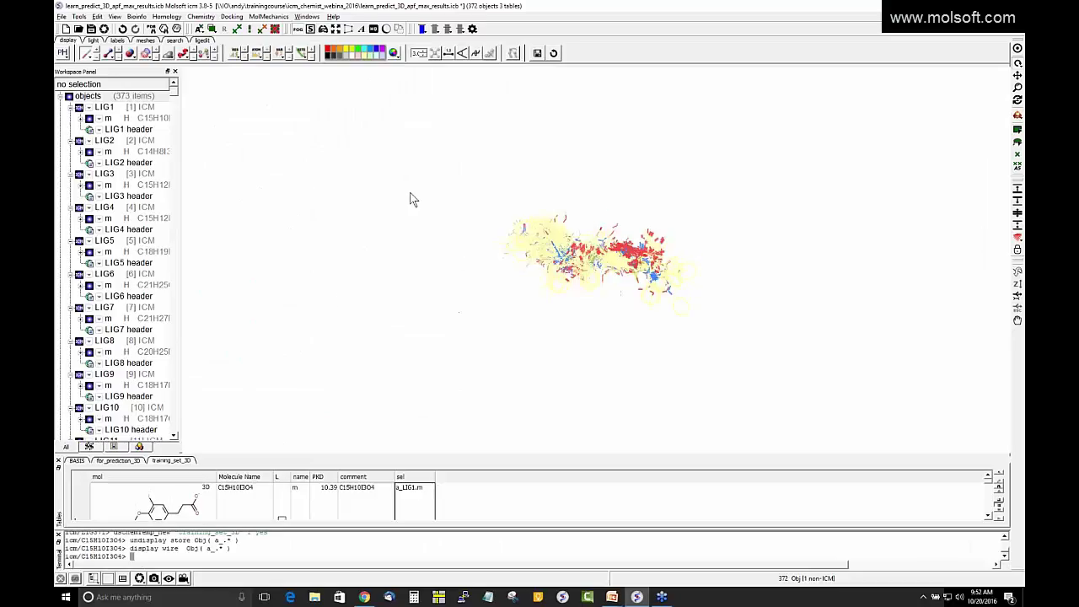
Step: Close the terminal to make more room for the training_set_3D table and set the 3D graphics background to black
left_click(58, 534)
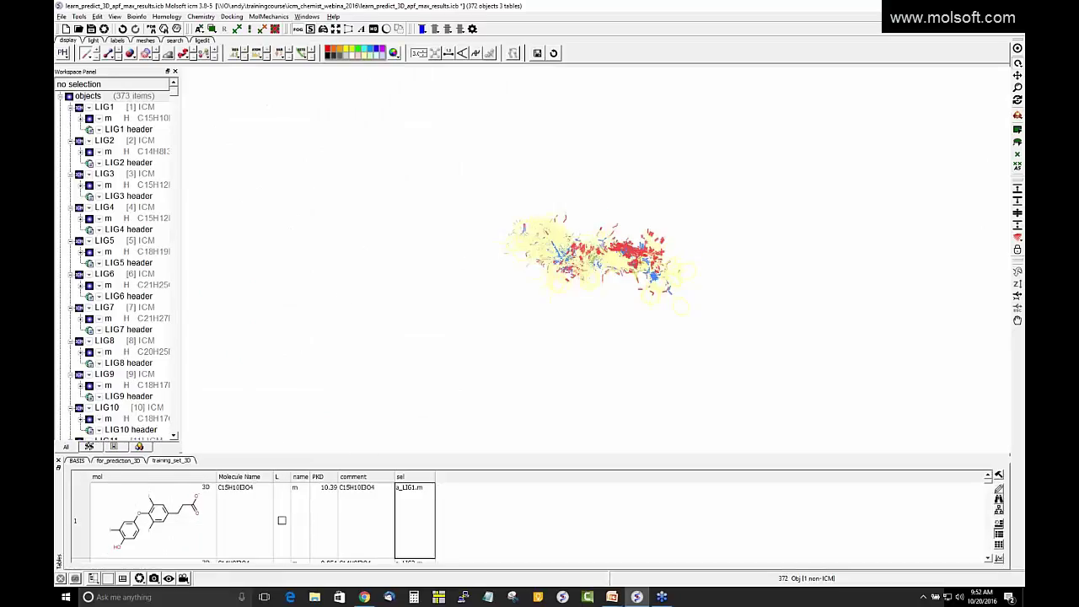
left_click_drag(364, 455, 367, 391)
left_click_drag(618, 312, 503, 305)
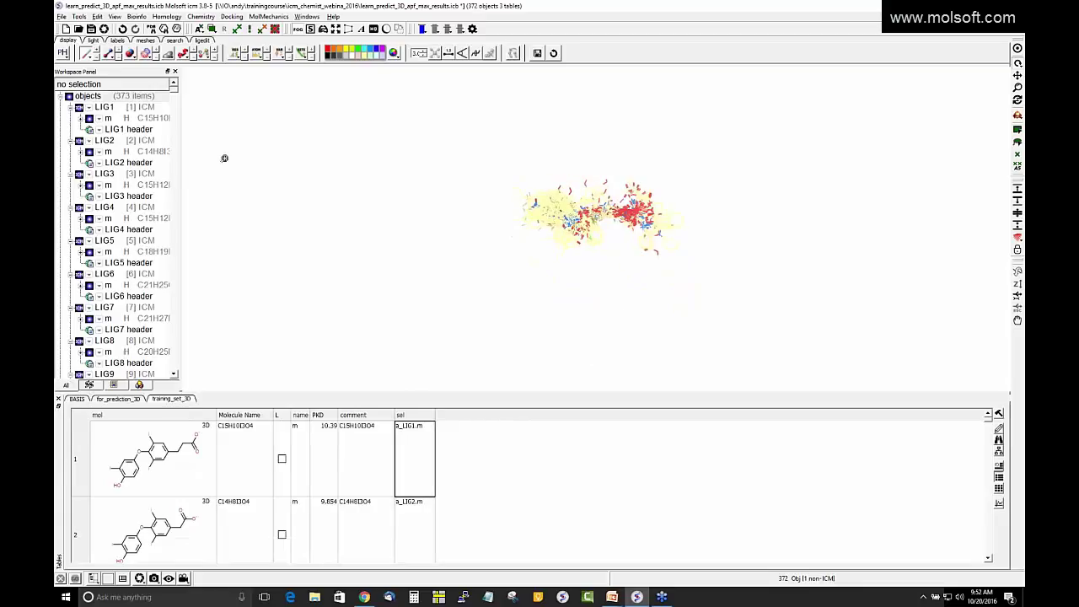
left_click(327, 56)
left_click_drag(266, 215, 405, 245)
left_click_drag(642, 293, 624, 352)
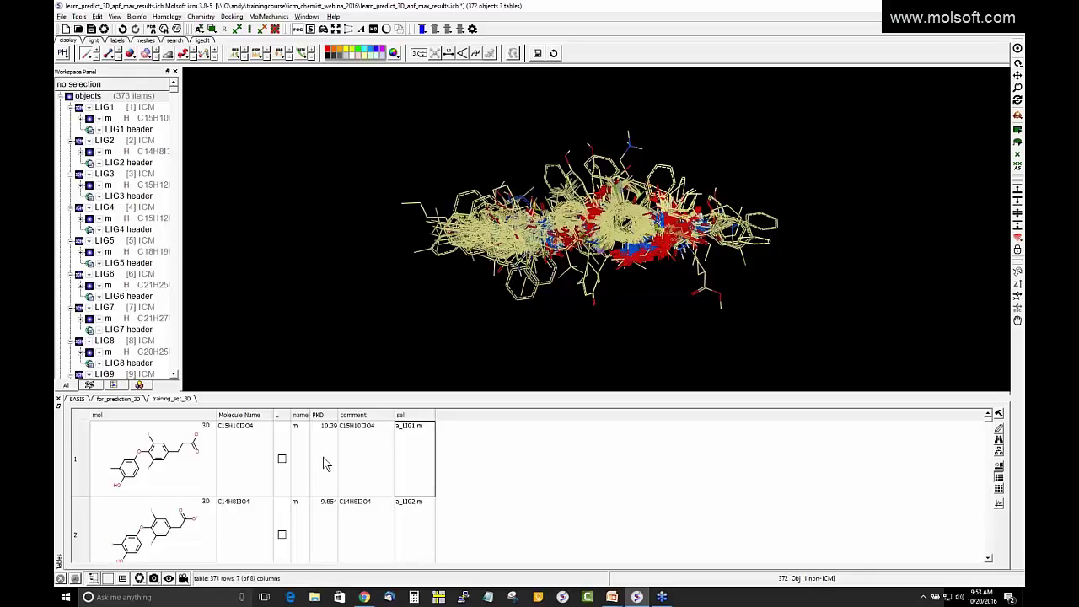
Step: Train an APF 3D QSAR model on the training_set_3D table using PKD as the activity column
left_click(201, 16)
mouse_move(236, 292)
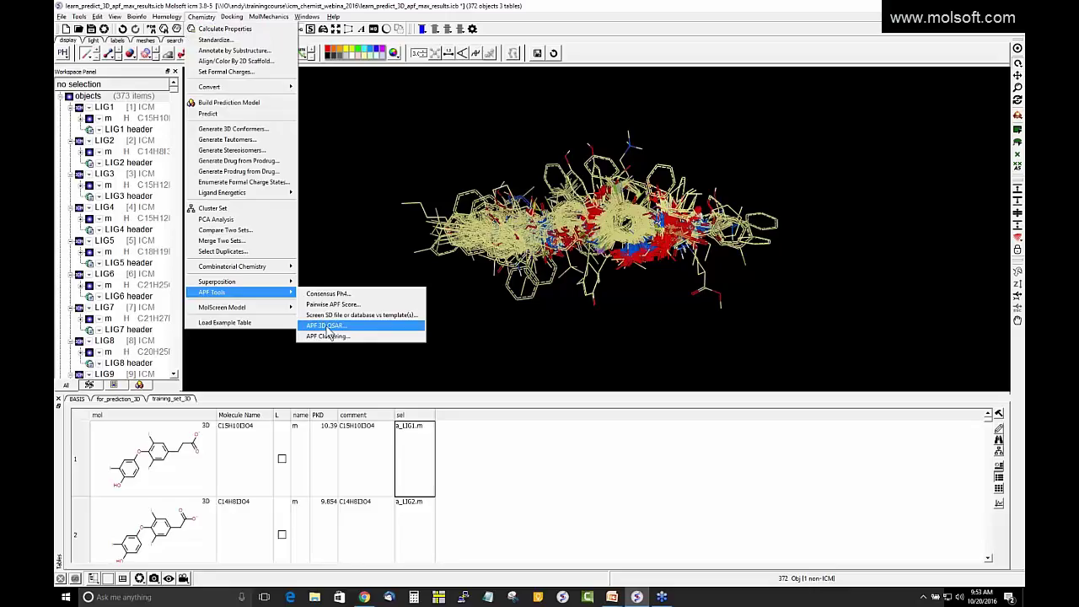
left_click(324, 326)
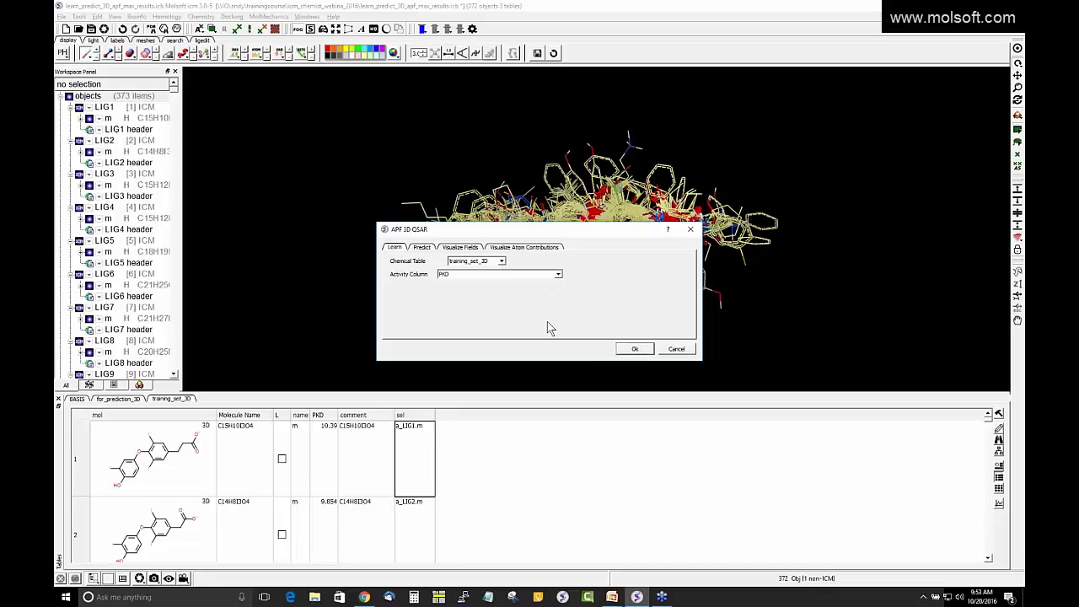
left_click(557, 274)
left_click(636, 349)
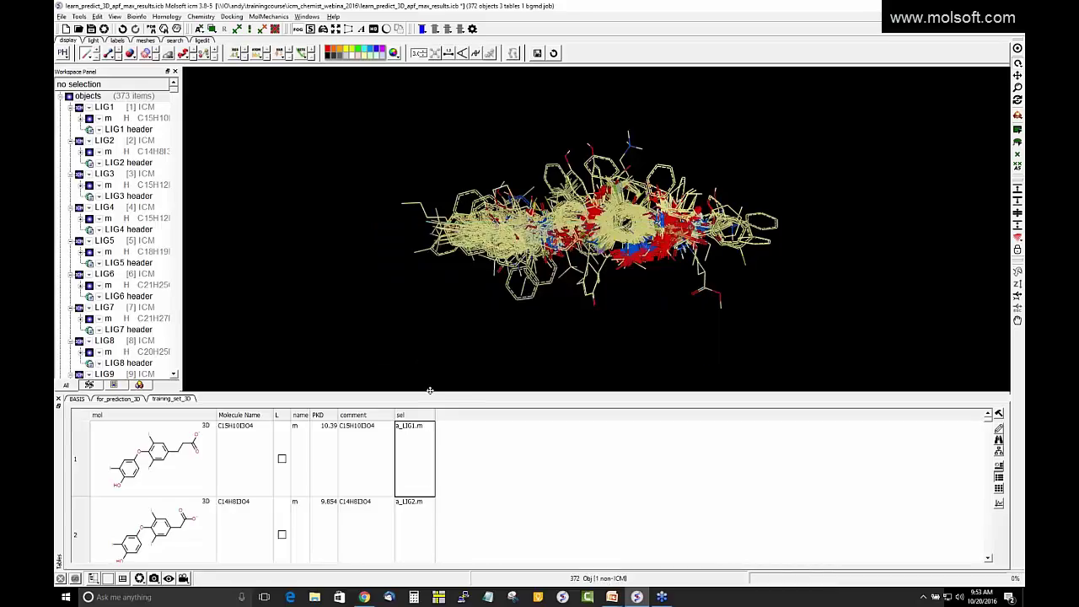
Step: Enlarge the table area, then collapse the objects list and widen the workspace panel to show the MolApfQsar model
left_click_drag(353, 393, 391, 335)
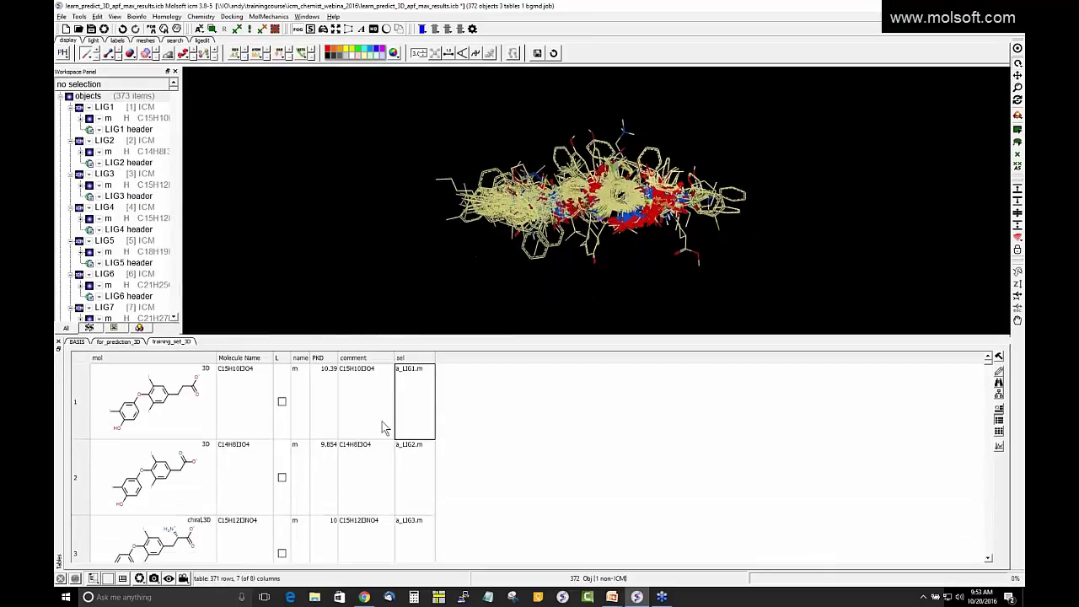
left_click(63, 98)
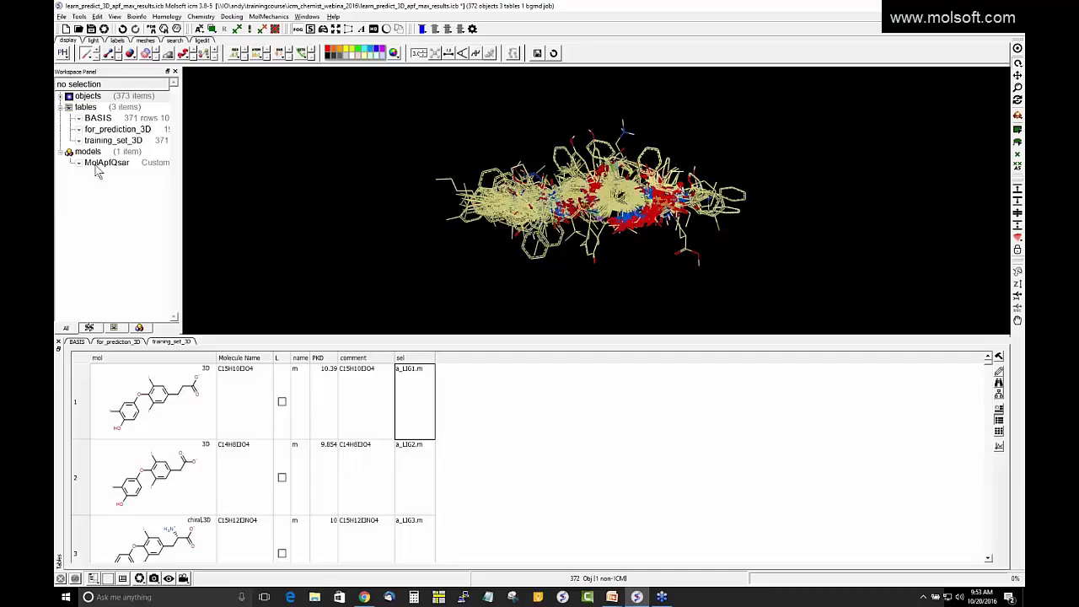
left_click_drag(180, 158, 392, 175)
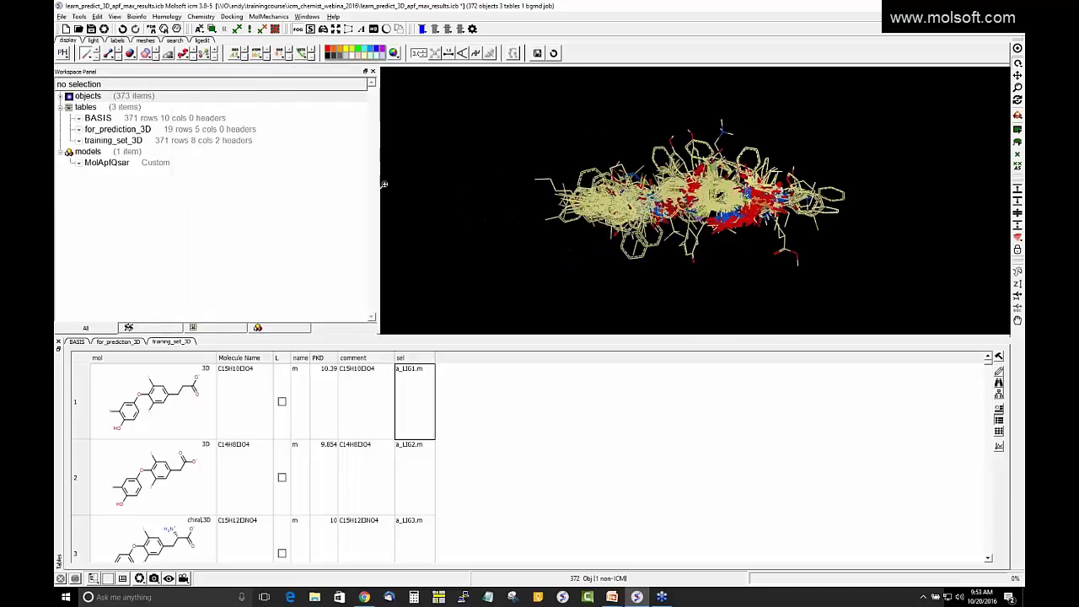
Step: Show the for_prediction_3D table and predict its activities with the MolApfQsar model
left_click(118, 344)
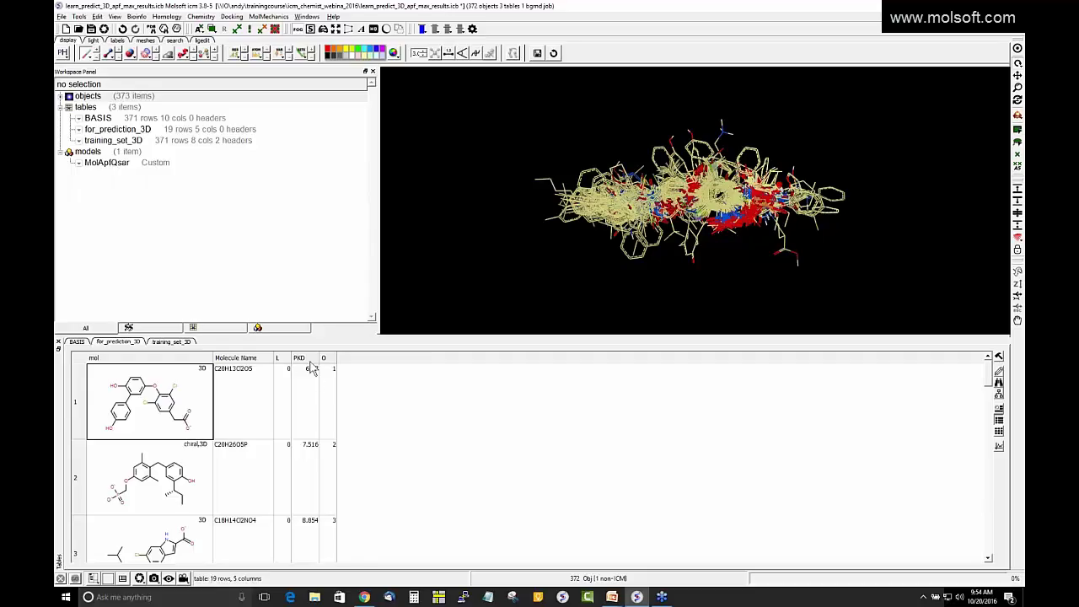
right_click(107, 167)
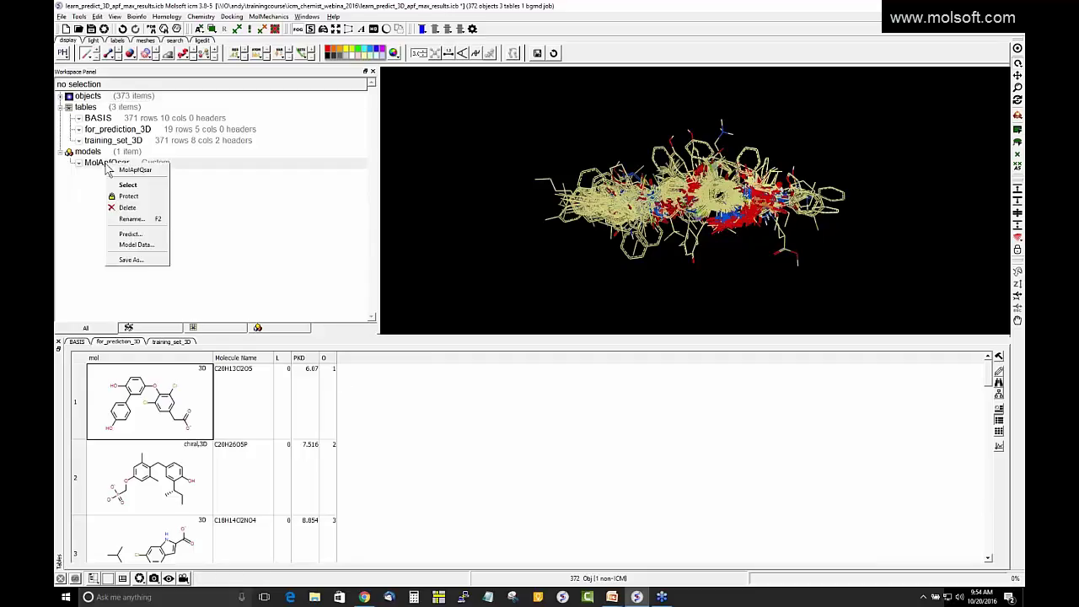
left_click(123, 236)
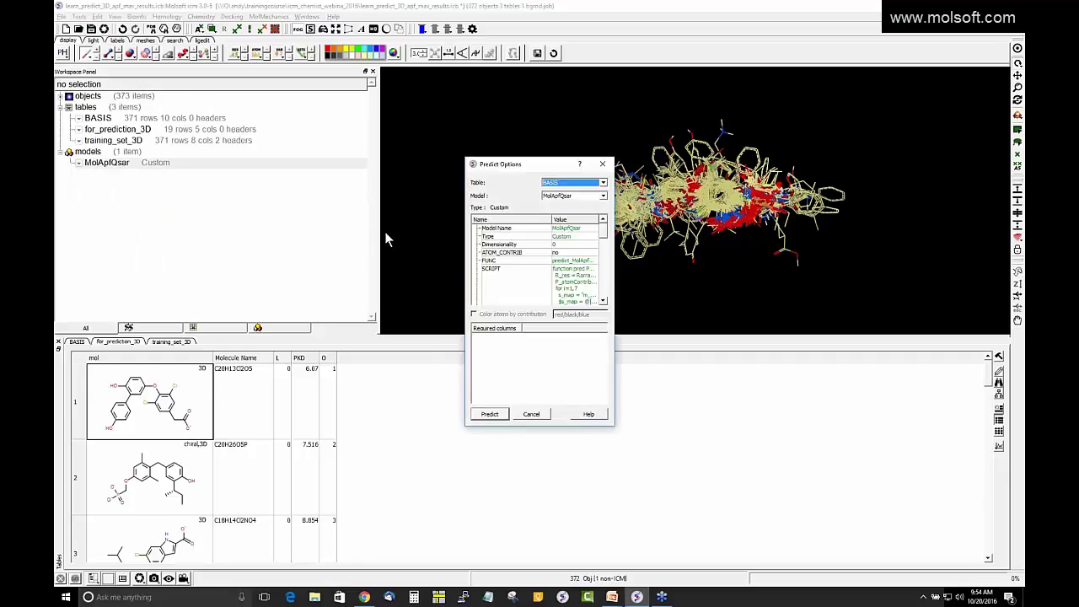
left_click(600, 184)
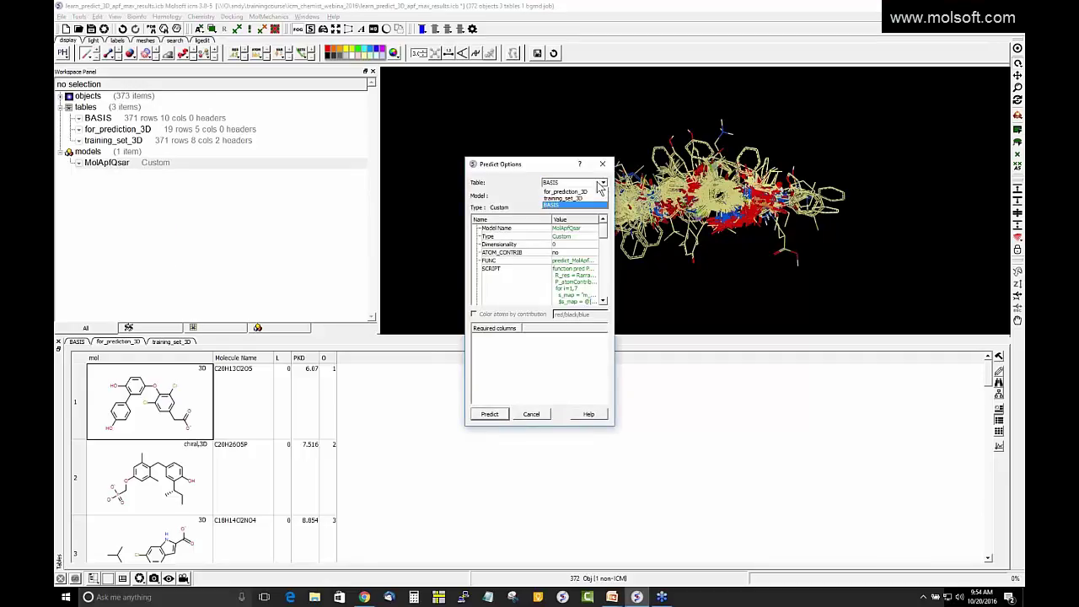
left_click(566, 192)
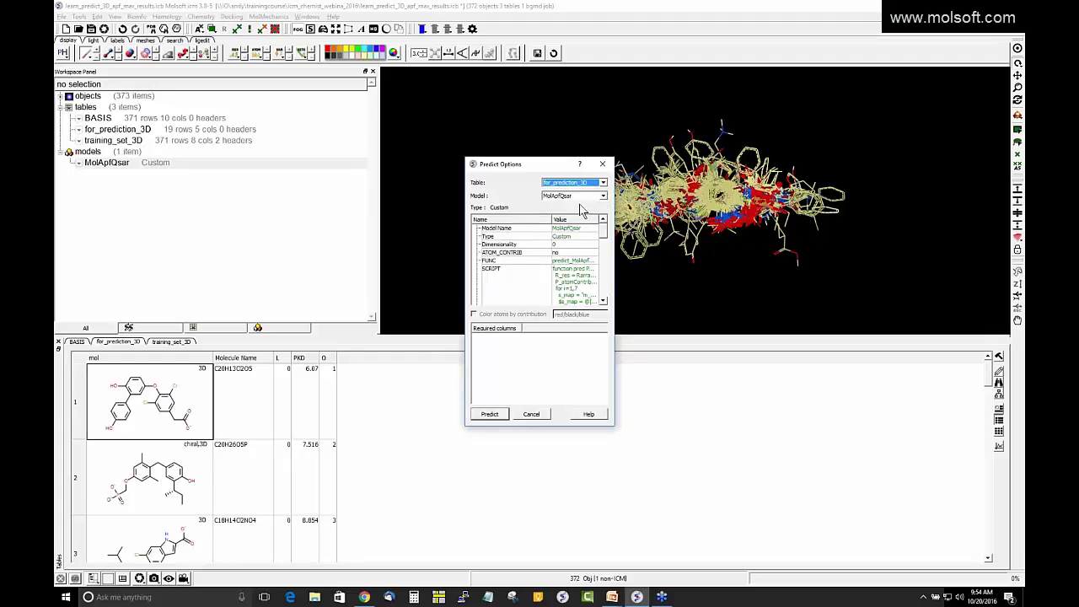
left_click(491, 415)
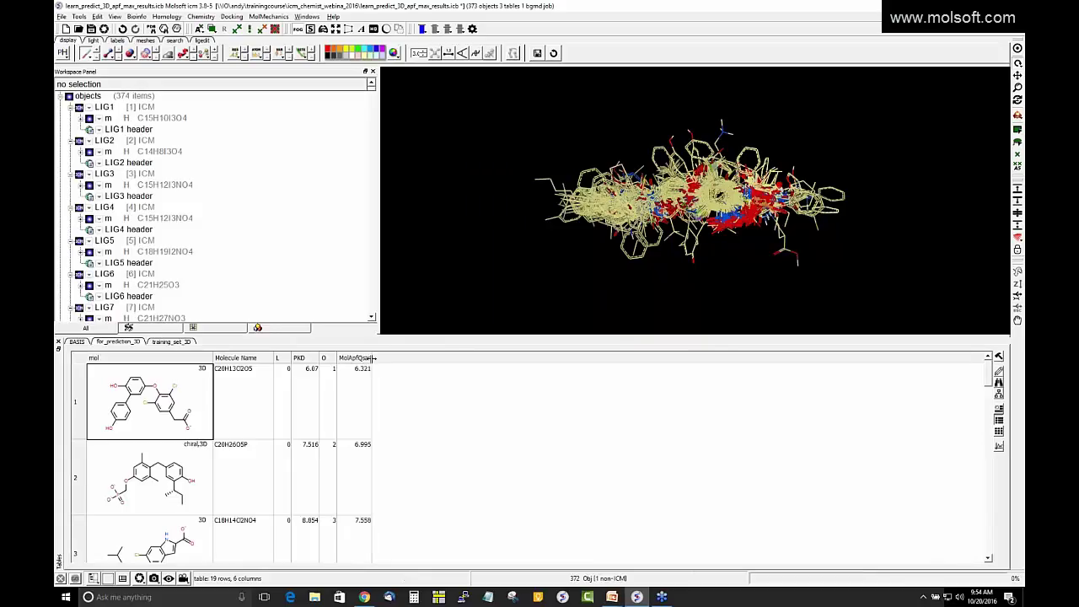
Step: Widen the MolApfQsar column and create a scatter plot of PKD on X against MolApfQsar on Y
left_click_drag(375, 358, 416, 360)
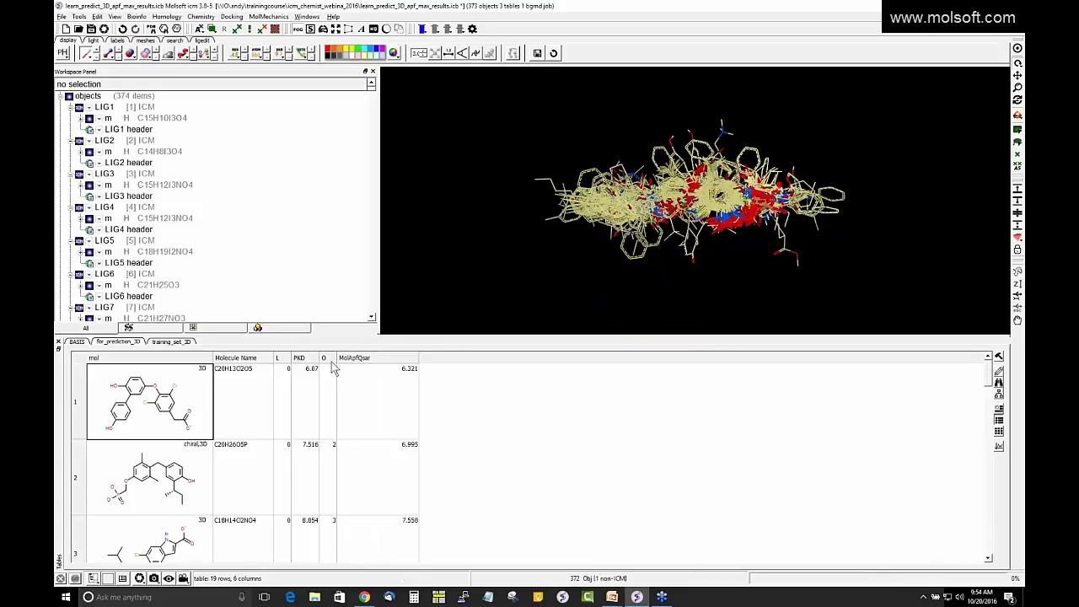
left_click(304, 358)
left_click(377, 361, "ctrl")
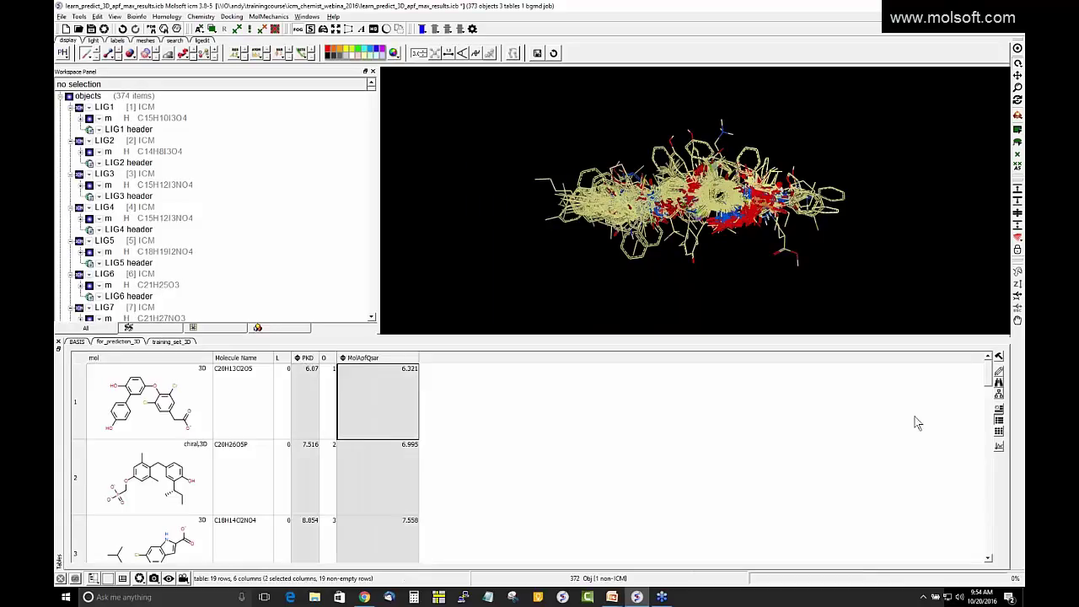
left_click(998, 445)
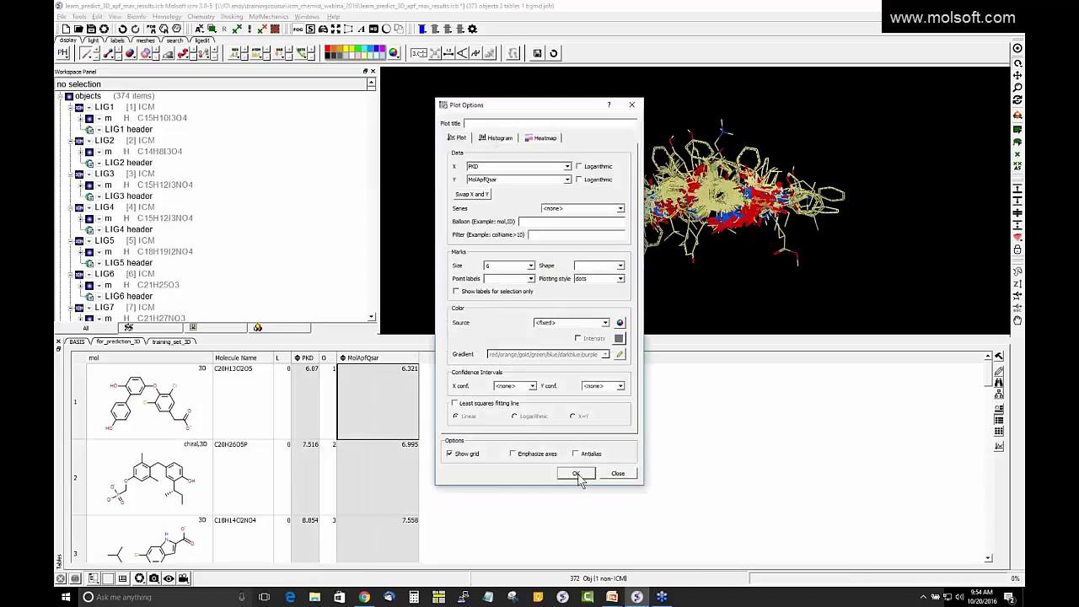
left_click(575, 470)
right_click(751, 417)
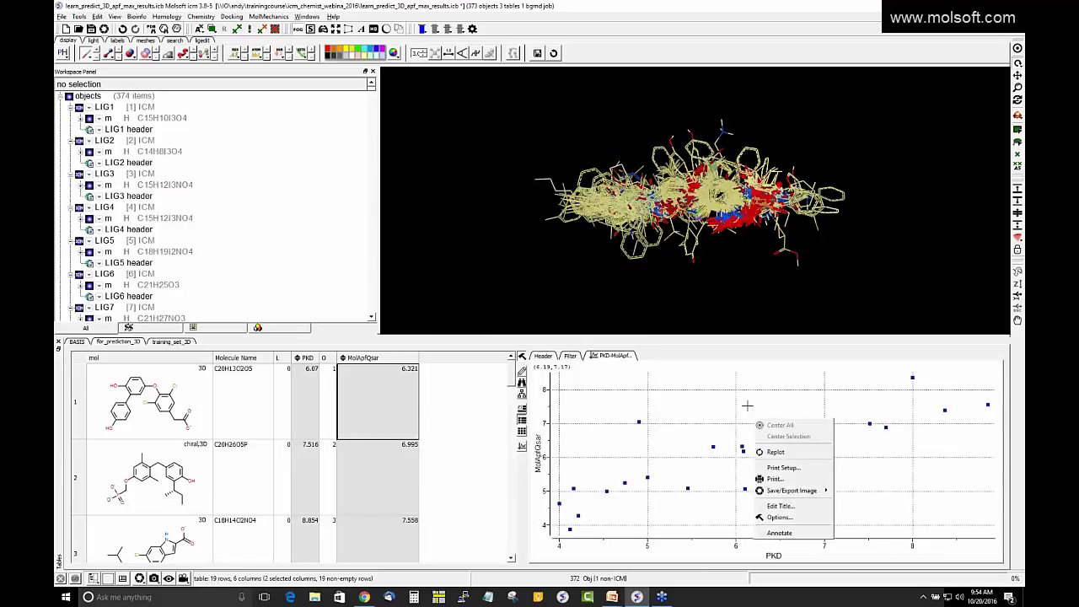
left_click(791, 533)
left_click(638, 268)
Step: Add a linear least squares fitting line to the PKD versus MolApfQsar plot and enlarge the 3D graphics area
right_click(703, 429)
left_click(730, 528)
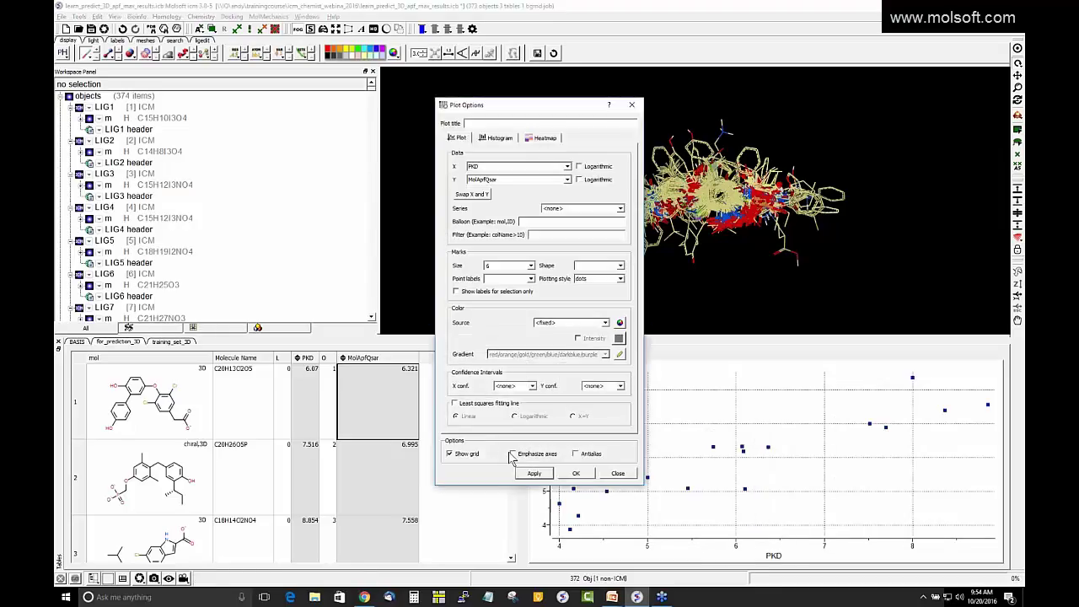
left_click(482, 407)
left_click(539, 473)
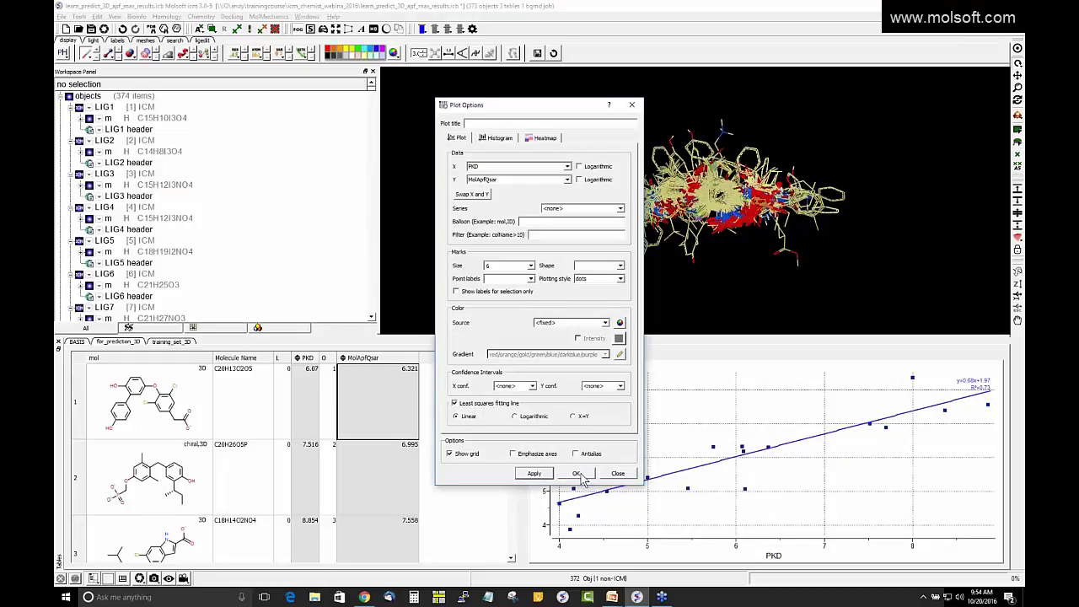
left_click(618, 473)
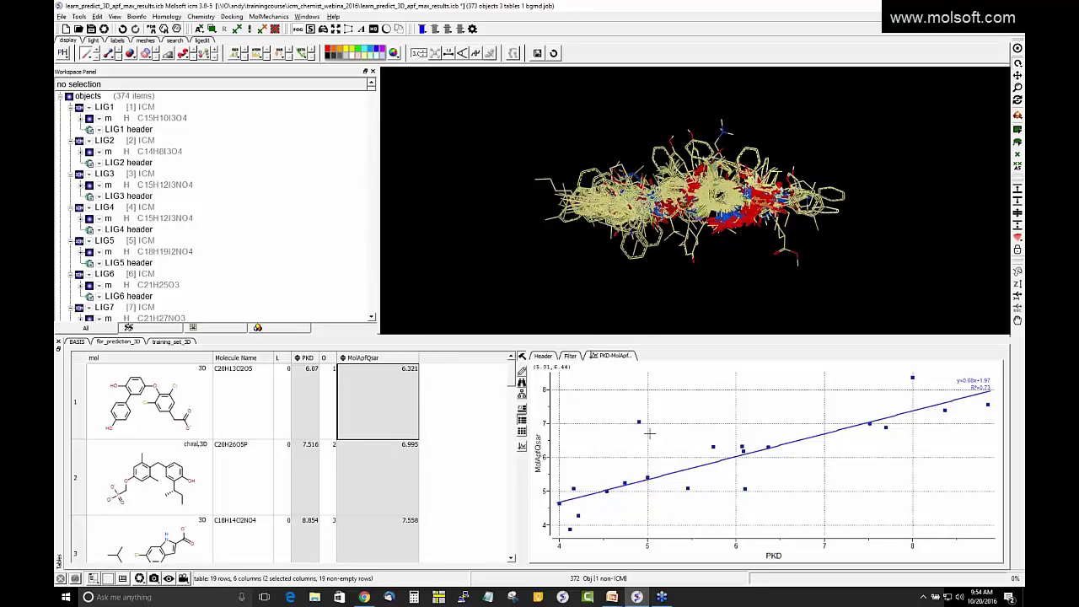
left_click_drag(648, 337, 645, 424)
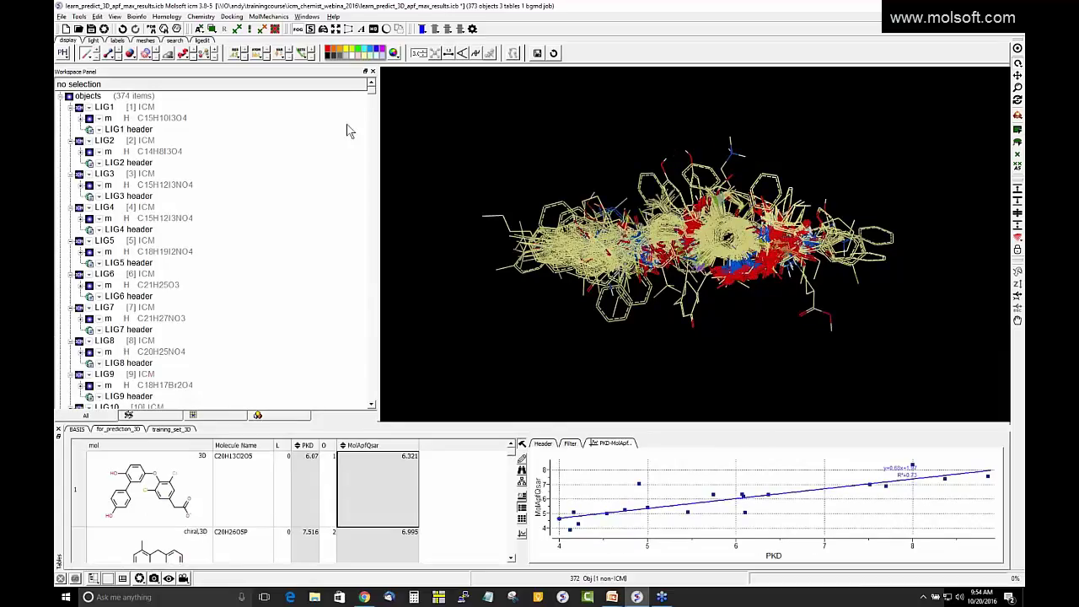
left_click(200, 16)
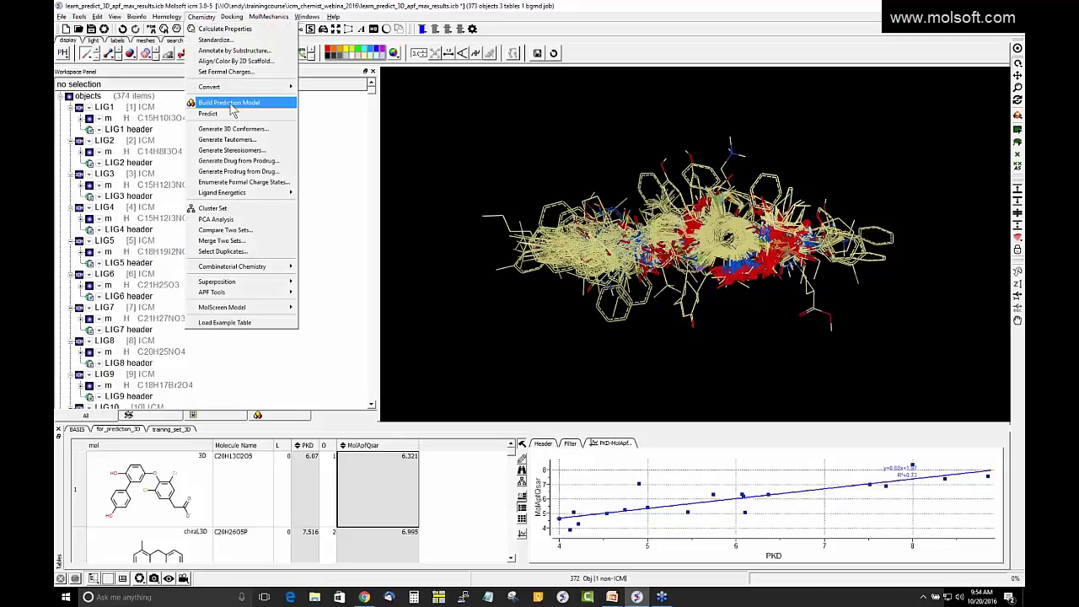
left_click(425, 171)
left_click(204, 17)
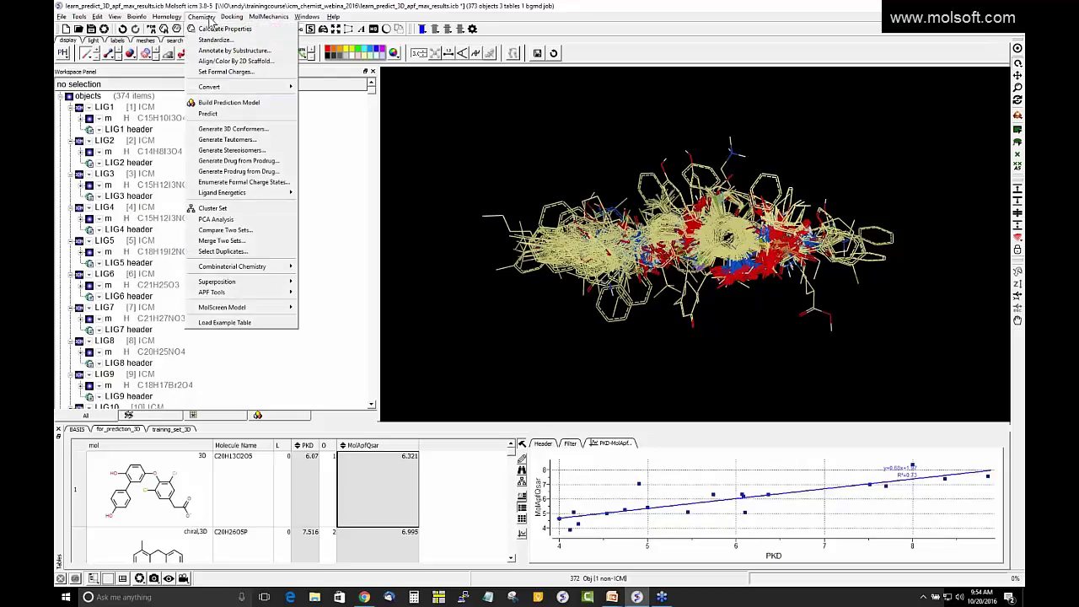
mouse_move(212, 295)
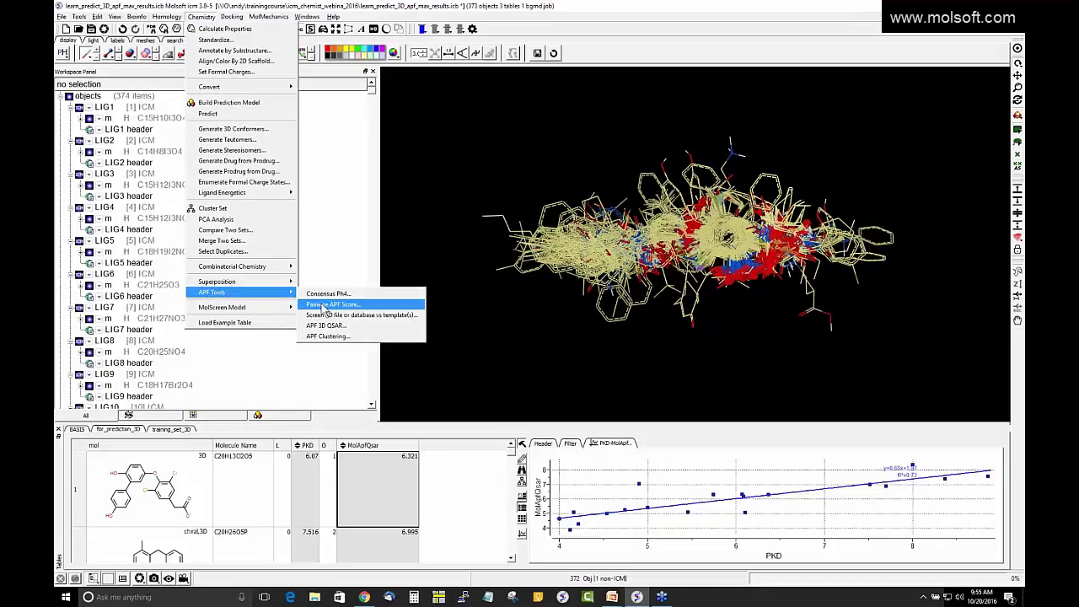
left_click(472, 298)
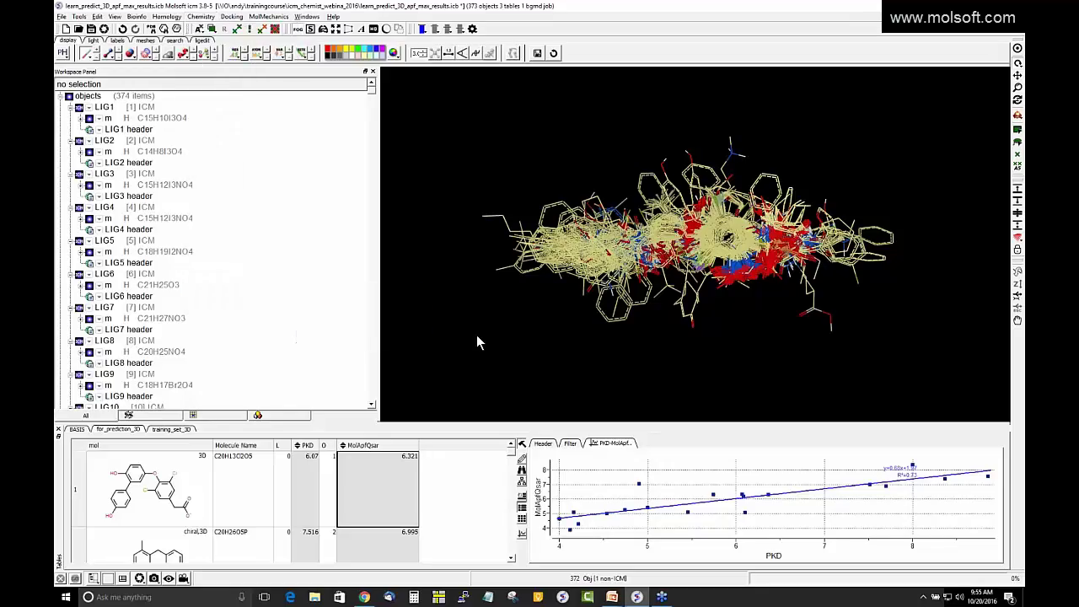
Step: Switch to the running PowerPoint slide show with the Upcoming Webinar slide
mouse_move(611, 597)
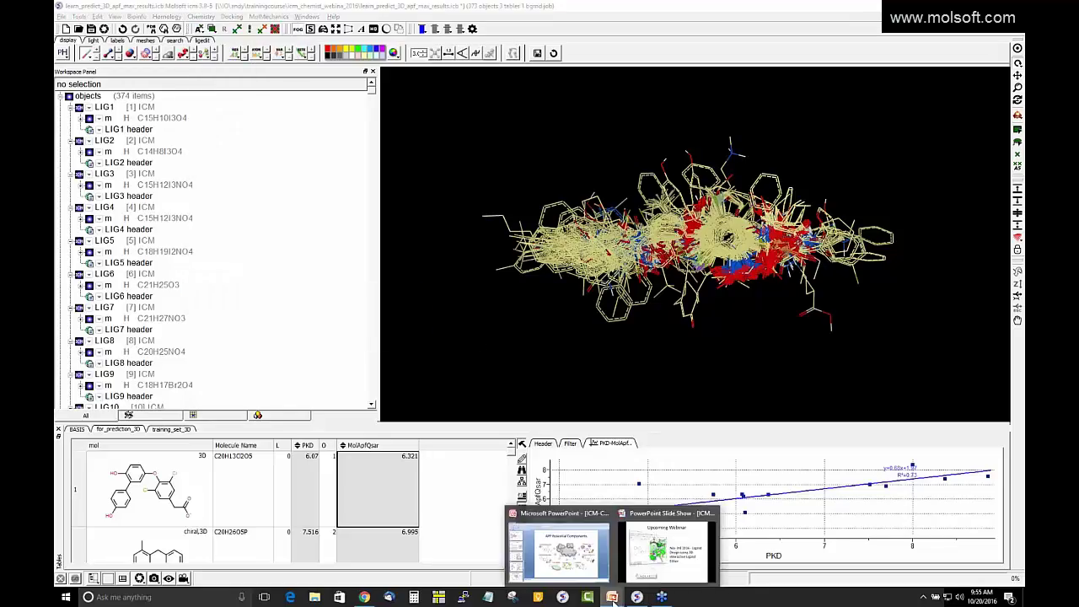
mouse_move(588, 557)
left_click(649, 560)
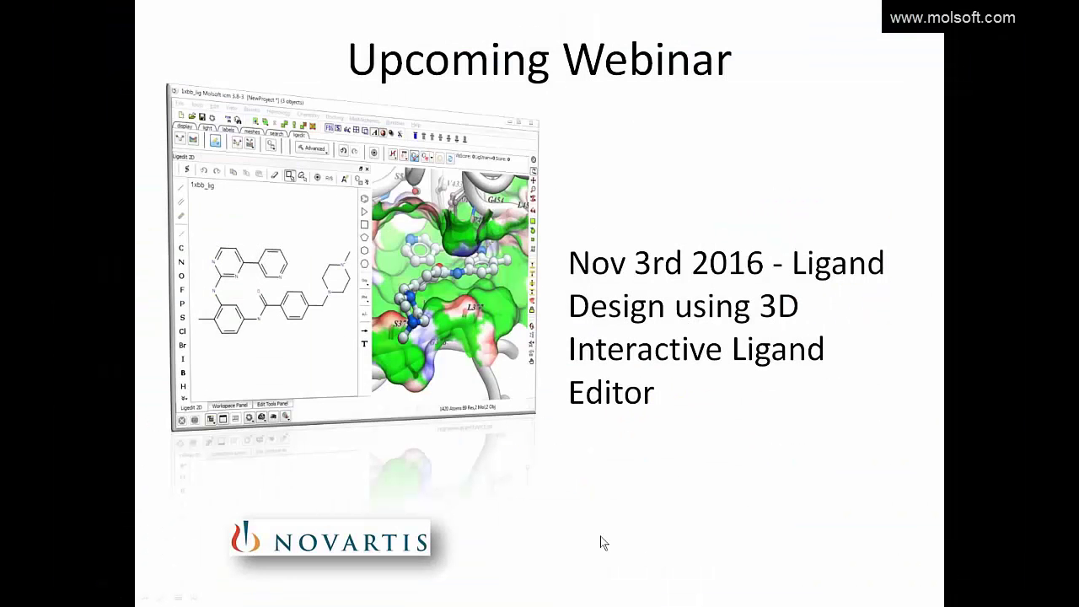